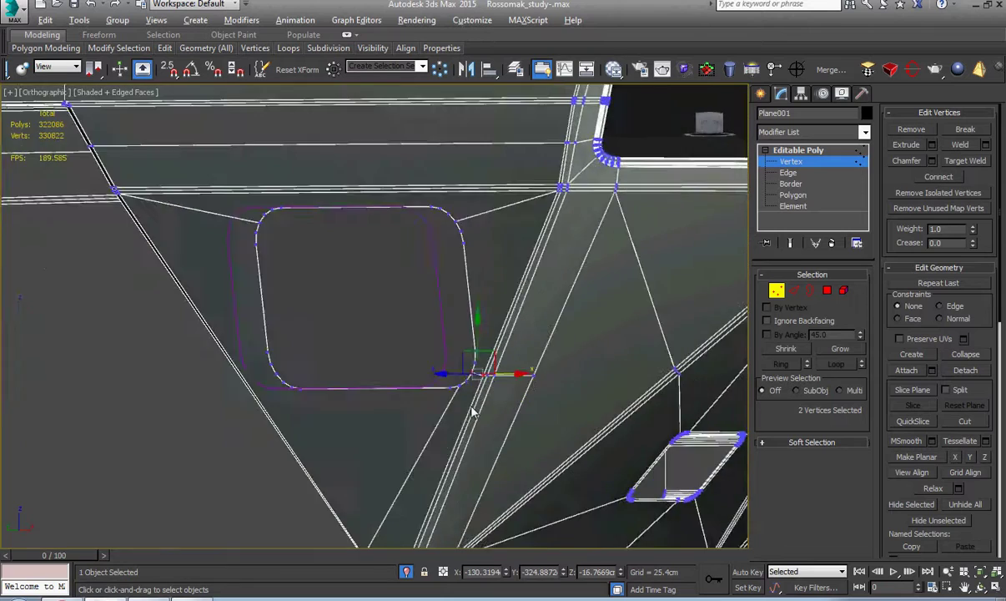
- Connect the vertex beside the rounded side panel's lower corner to the nearest vertex on the diagonal hull crease
scroll(527, 389, up, 3)
click(546, 362)
scroll(523, 389, down, 3)
middle_drag(522, 390, 429, 372)
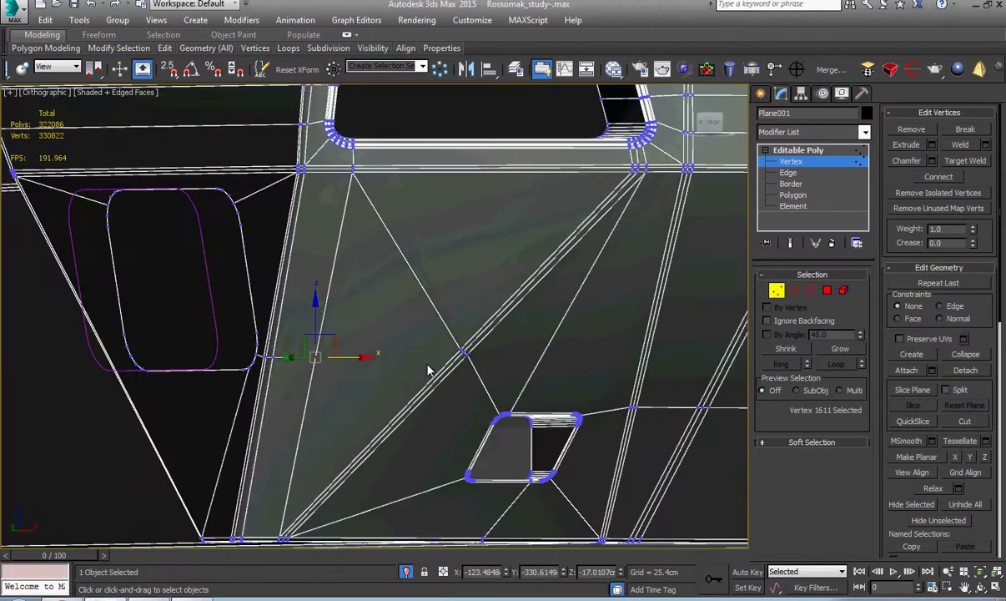
scroll(455, 354, up, 3)
ctrl+click(472, 347)
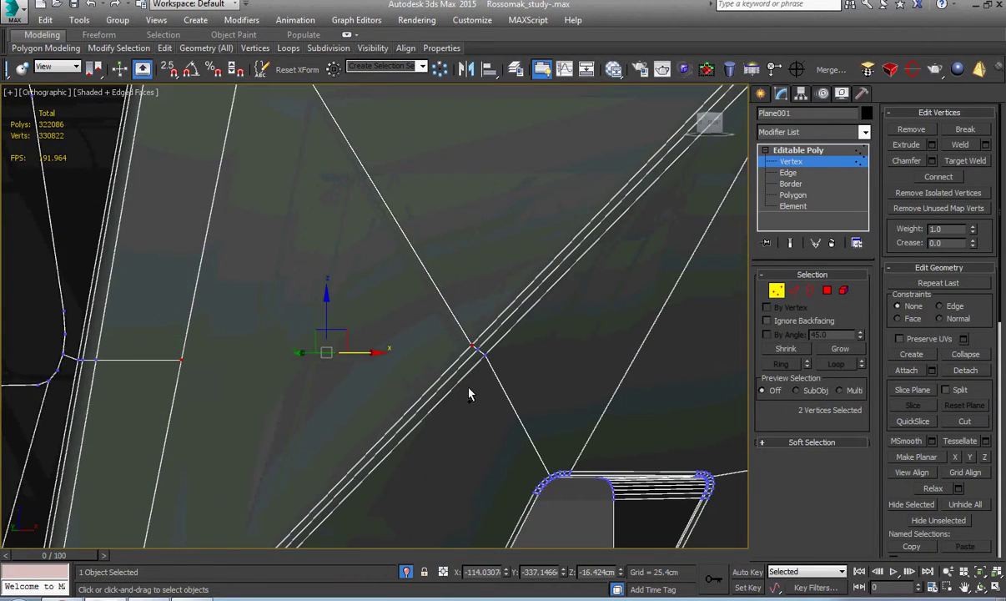
key(ctrl+shift+e)
scroll(469, 397, down, 3)
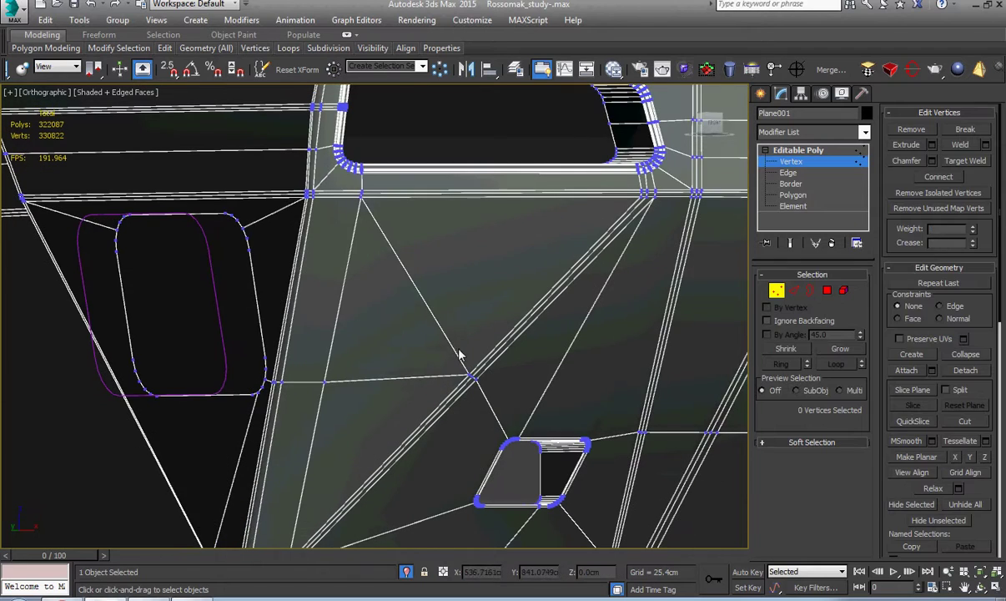
- Remove the edge running from the upper opening's lower corner down to the diagonal crease
key(2)
click(454, 349)
key(BackSpace)
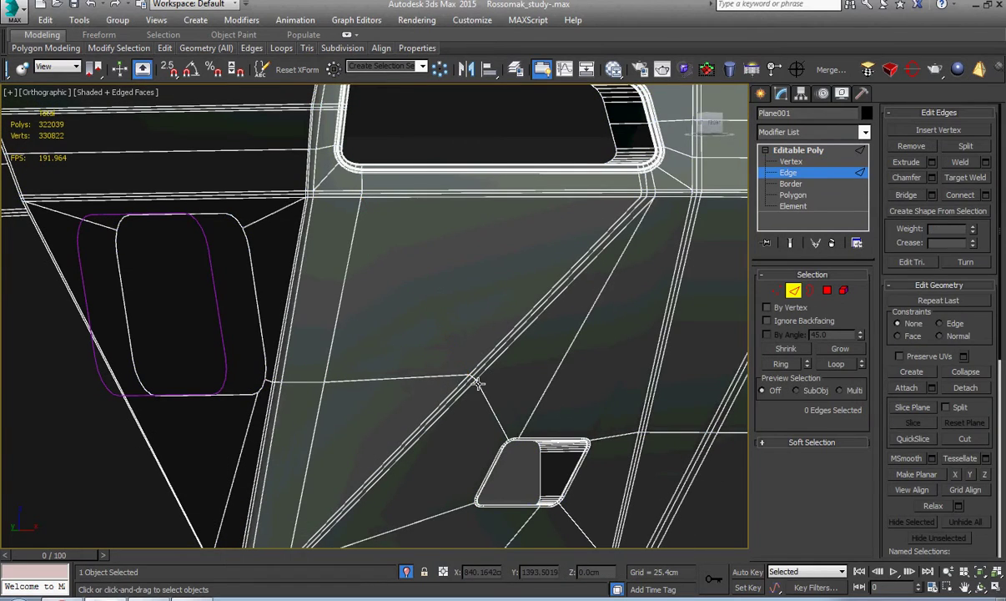
- Insert an edge loop across the hull strips level with the rounded panel's other lower corner
scroll(475, 382, up, 3)
scroll(477, 382, down, 5)
mouse_move(476, 382)
alt+middle_down()
mouse_move(492, 399)
mouse_move(556, 420)
mouse_move(203, 311)
alt+middle_up()
scroll(286, 358, up, 5)
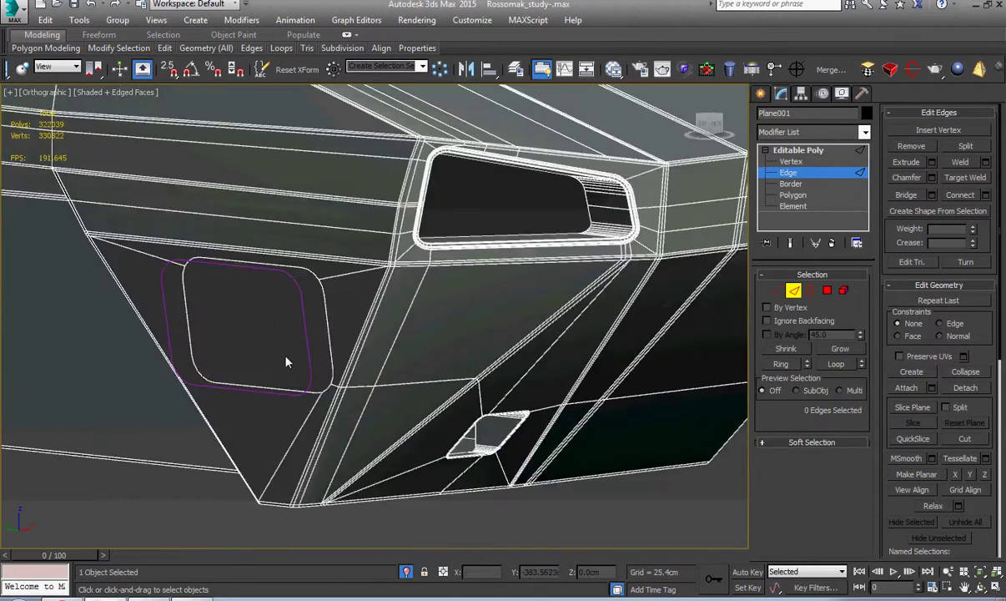
middle_drag(309, 379, 333, 382)
key(1)
click(117, 368)
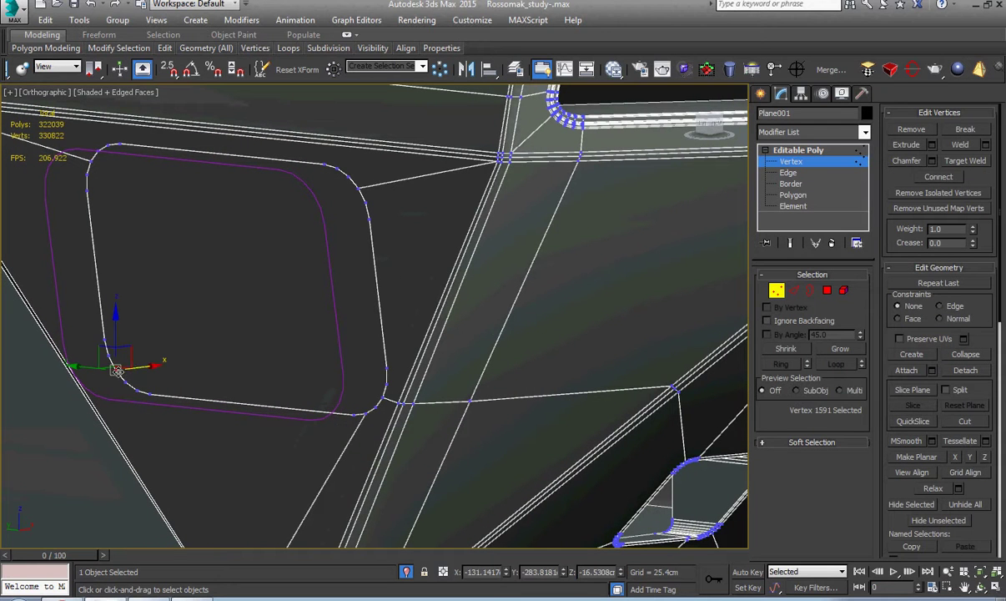
key(l)
key(z)
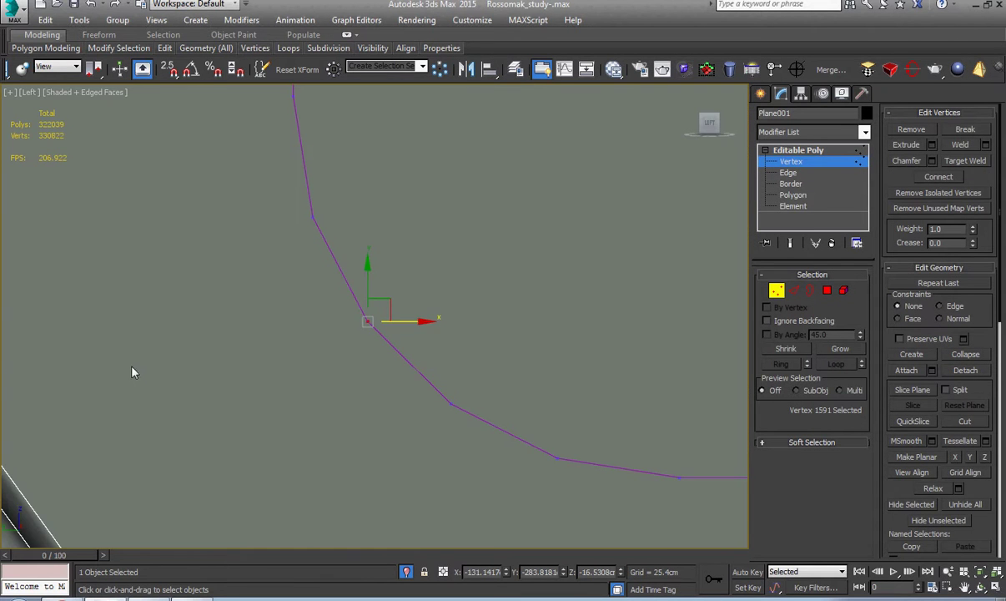
scroll(138, 373, down, 7)
mouse_move(140, 375)
middle_down()
mouse_move(258, 391)
mouse_move(259, 400)
middle_up()
scroll(258, 400, up, 5)
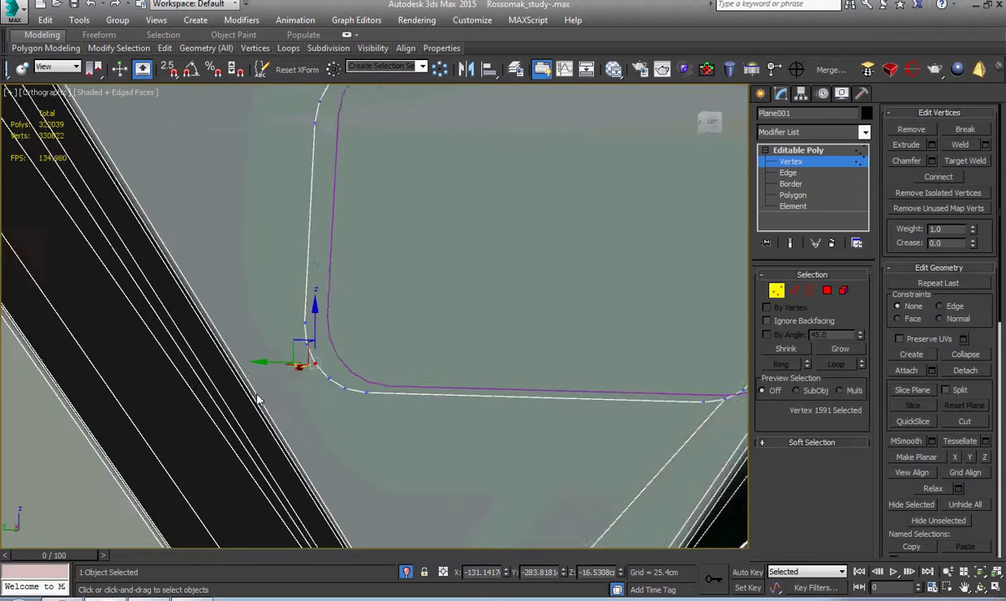
key(alt+1)
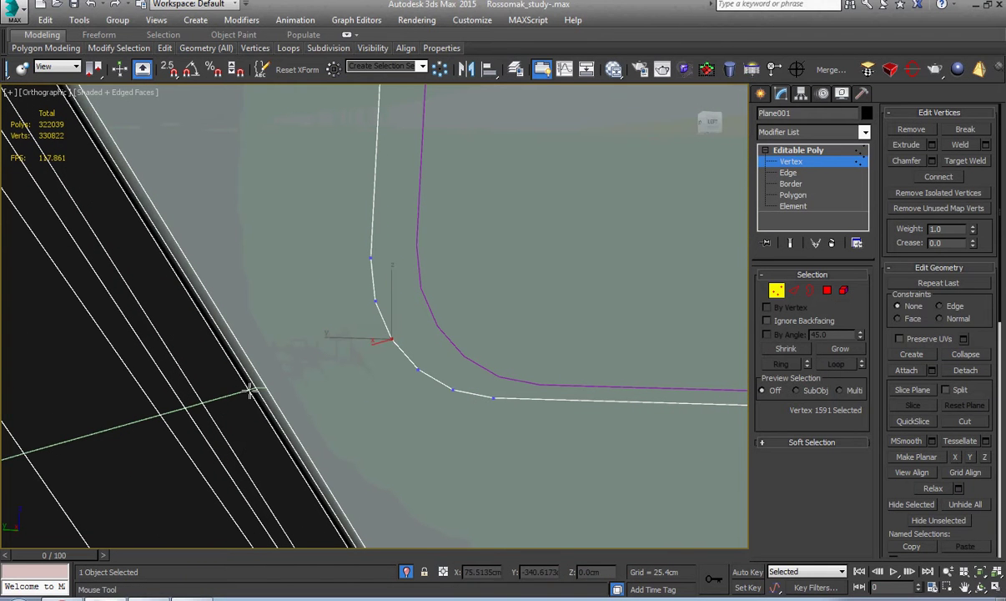
click(254, 391)
right_click(277, 394)
- Connect the new loop's end vertex on the slanted hull edge to the rounded panel's corner vertex
click(266, 388)
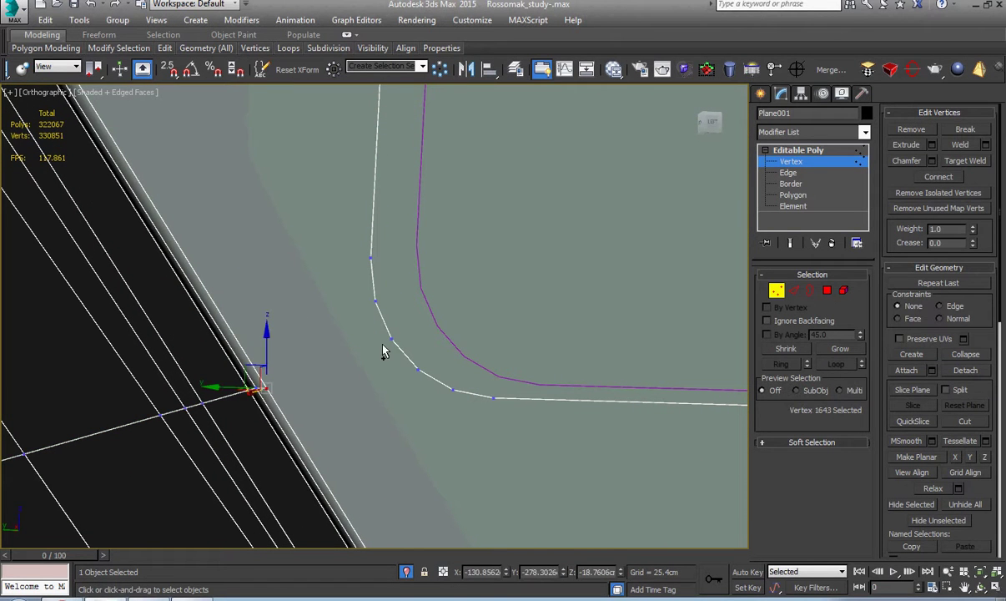
key(ctrl+shift+e)
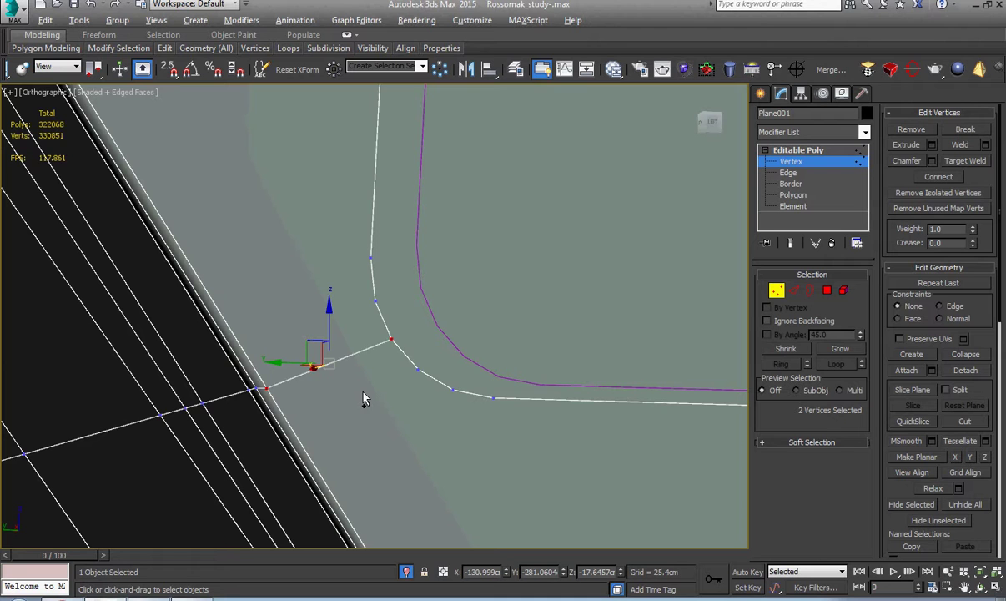
key(l)
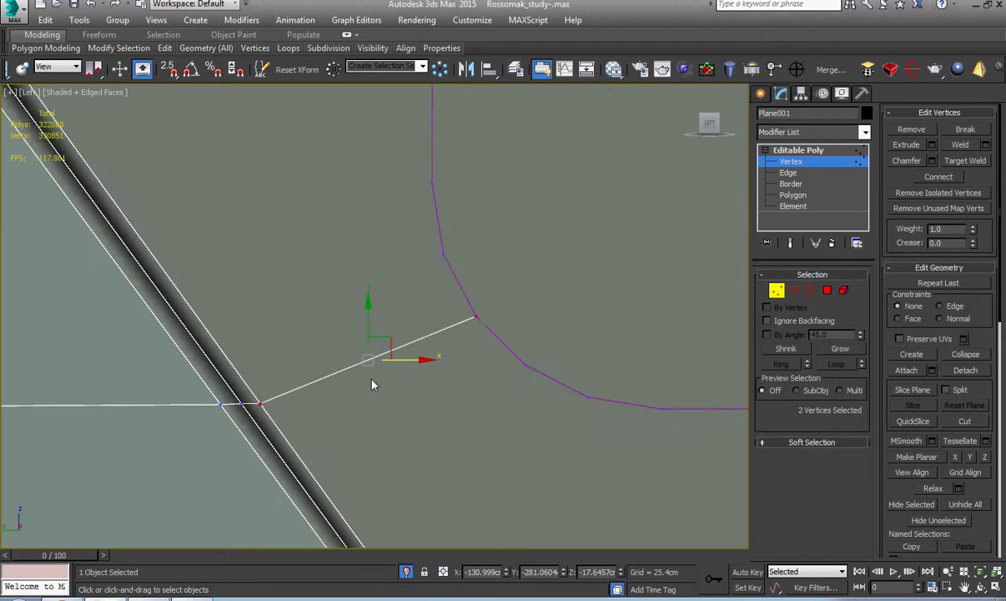
- Inset the rounded side panel polygon by 1 cm
scroll(373, 385, down, 6)
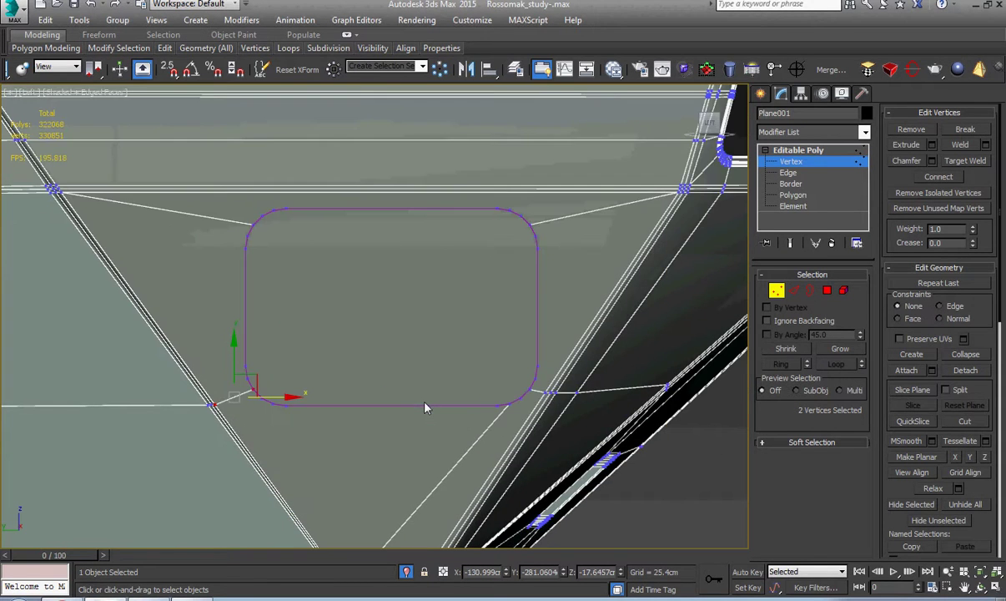
key(4)
click(456, 371)
key(z)
right_click(502, 307)
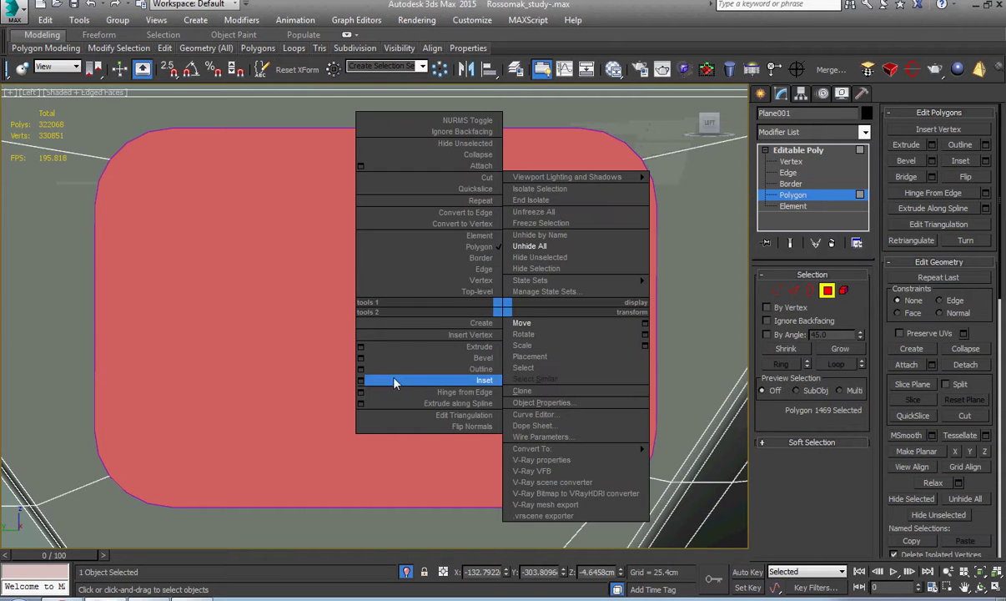
click(395, 382)
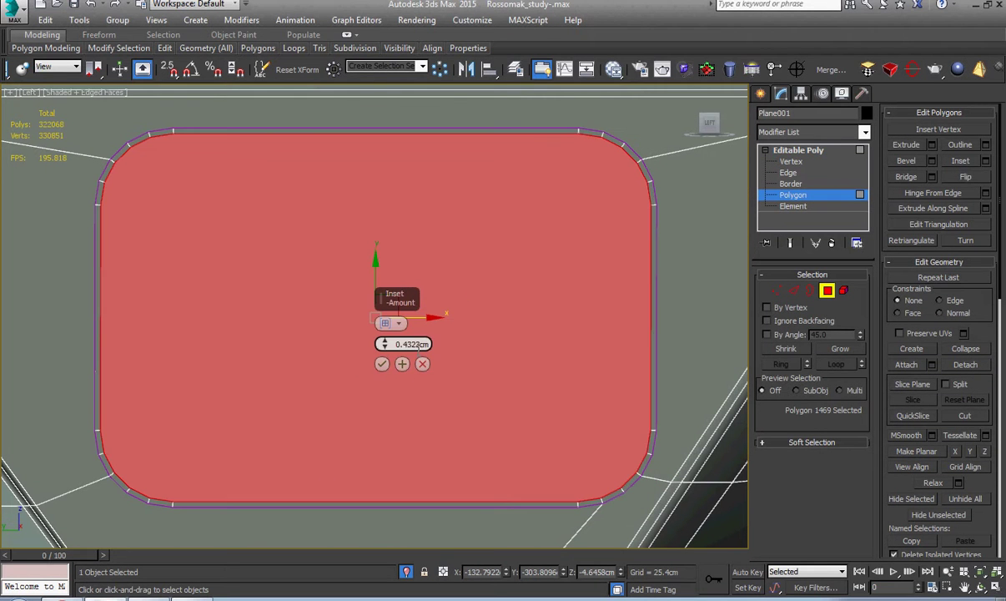
text(1)
key(Return)
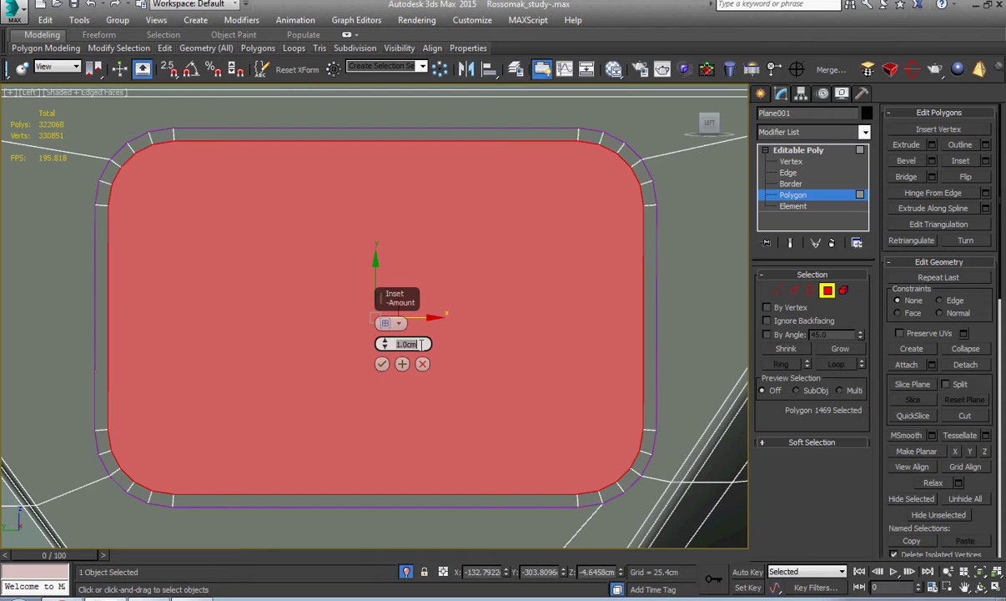
click(381, 363)
- Delete the inset inner polygon to cut a rounded opening in the side of the hull
scroll(384, 367, down, 3)
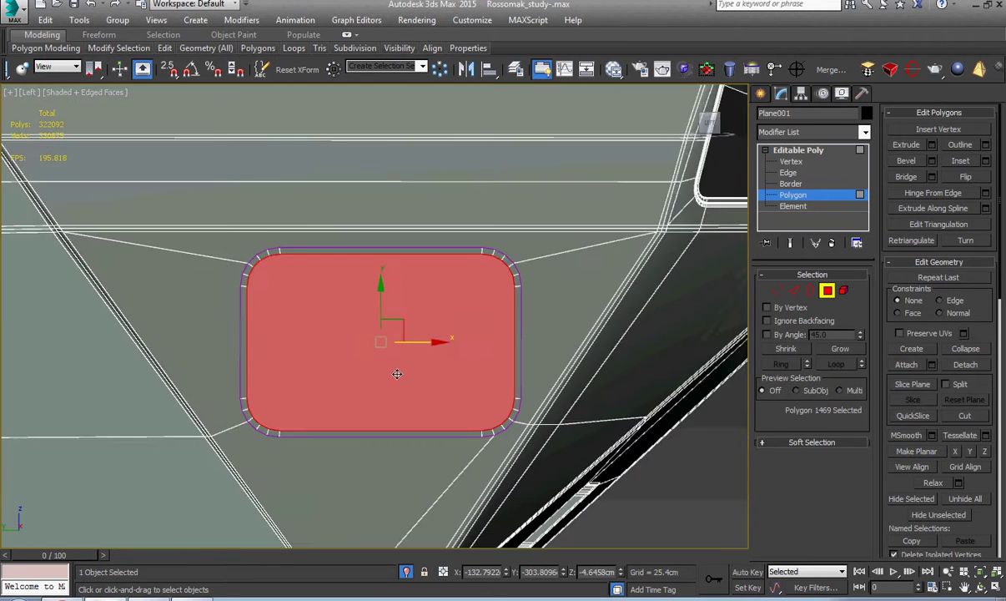
alt+middle_drag(384, 368, 344, 390)
scroll(405, 381, up, 3)
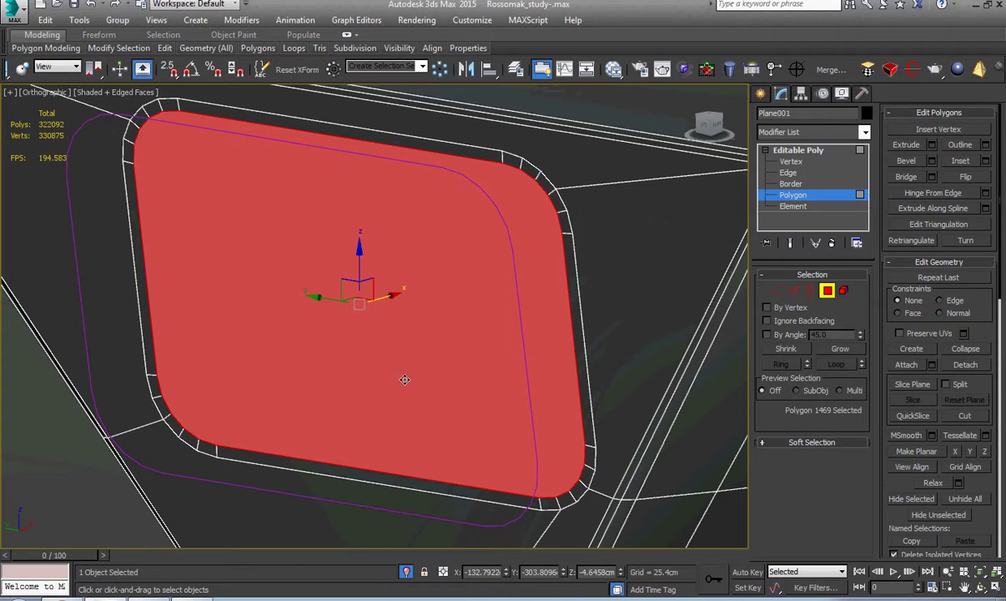
key(Delete)
scroll(330, 393, up, 2)
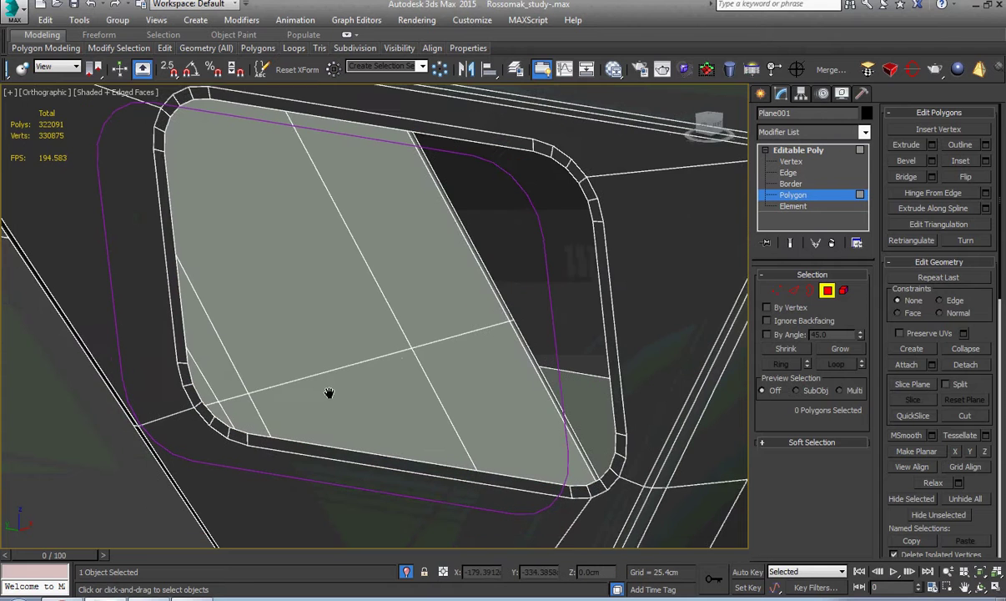
- Extrude the opening's inner border inward with a height of about -1.89 cm and a base width of 0 cm
scroll(279, 438, up, 2)
key(3)
click(279, 438)
scroll(279, 437, down, 3)
right_click(345, 382)
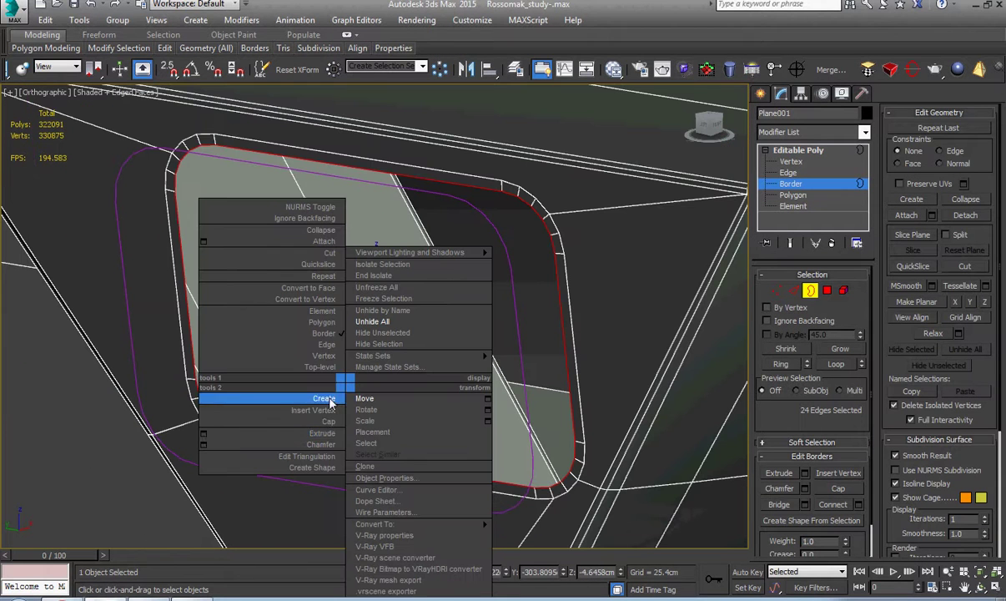
click(203, 434)
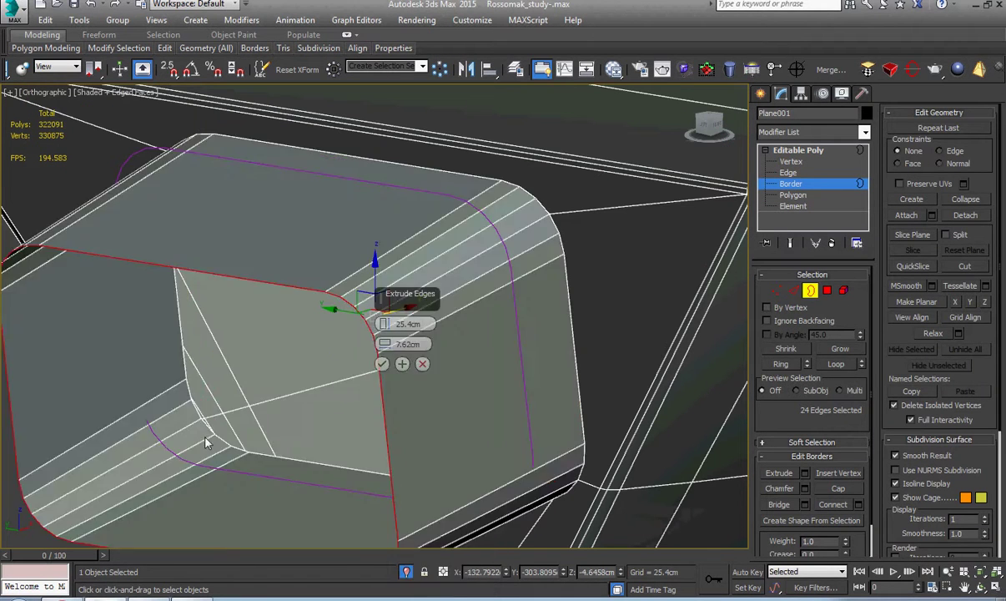
right_click(384, 344)
right_click(384, 326)
drag(384, 327, 381, 346)
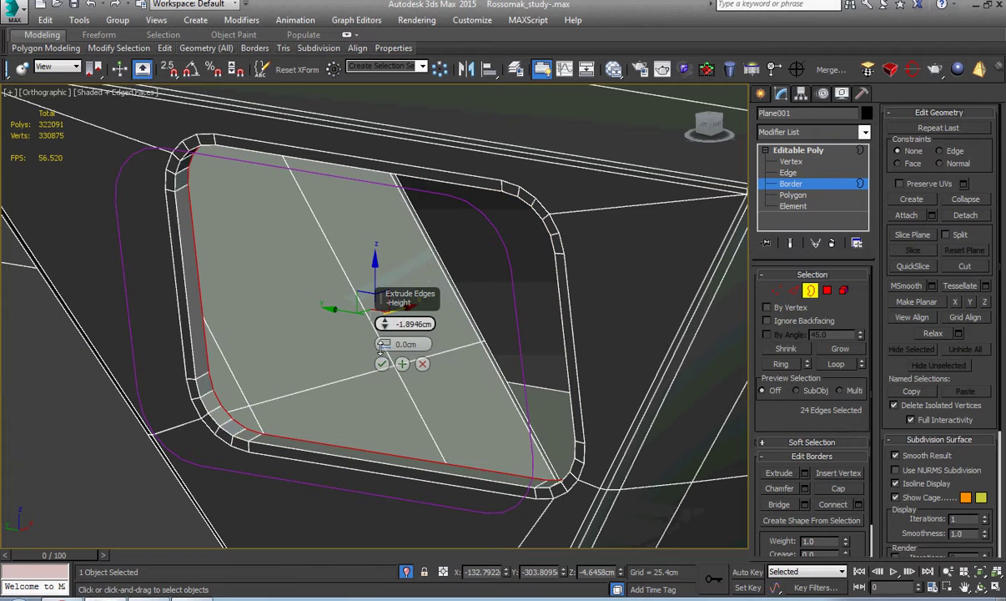
click(382, 364)
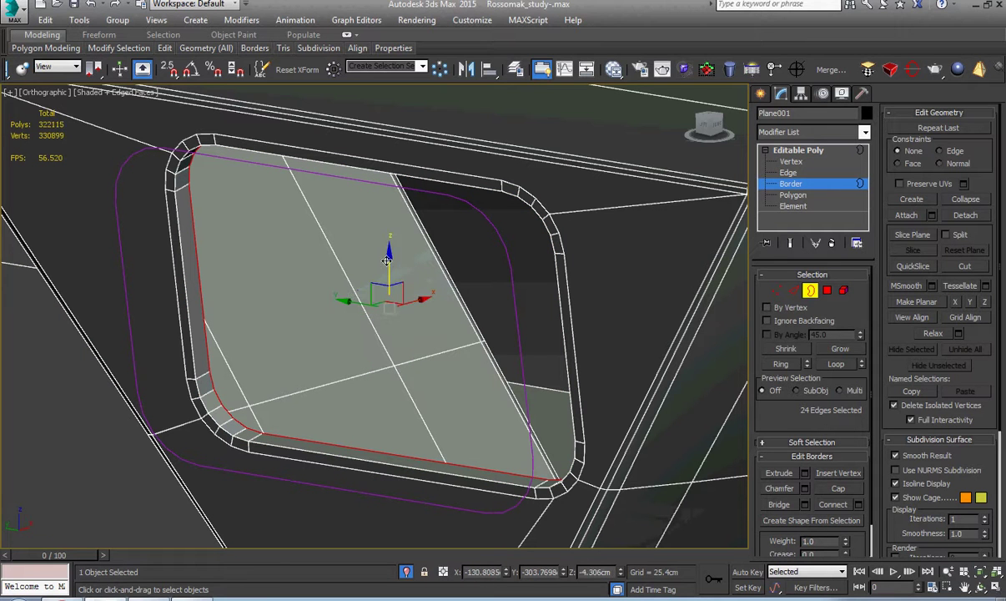
- Move the extruded border vertically to about Z -4.71 cm, aligning it with the opening in the left view
drag(387, 260, 386, 268)
middle_drag(404, 267, 391, 269)
key(l)
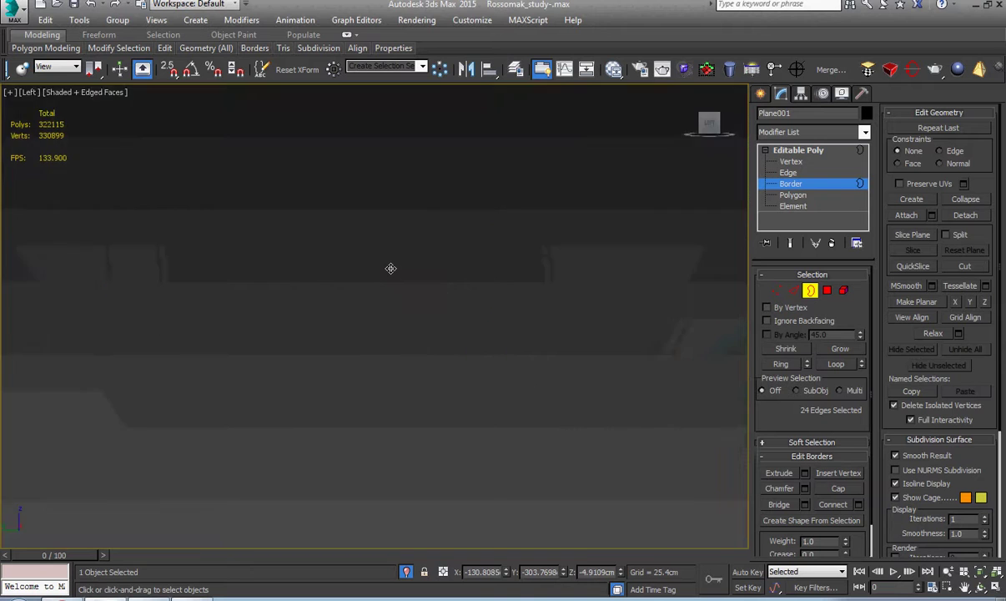
key(z)
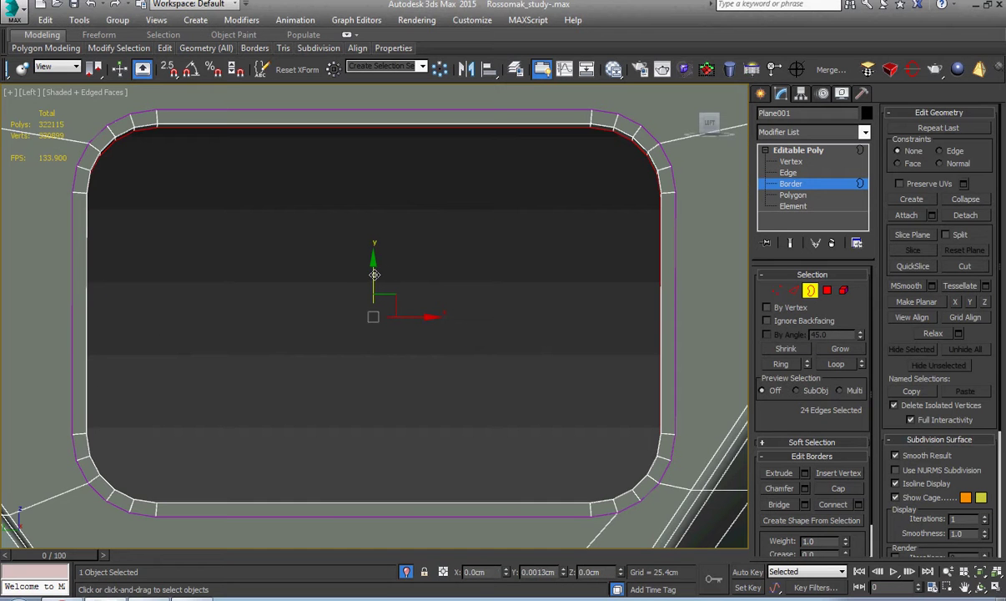
drag(374, 273, 380, 272)
alt+middle_drag(383, 271, 330, 310)
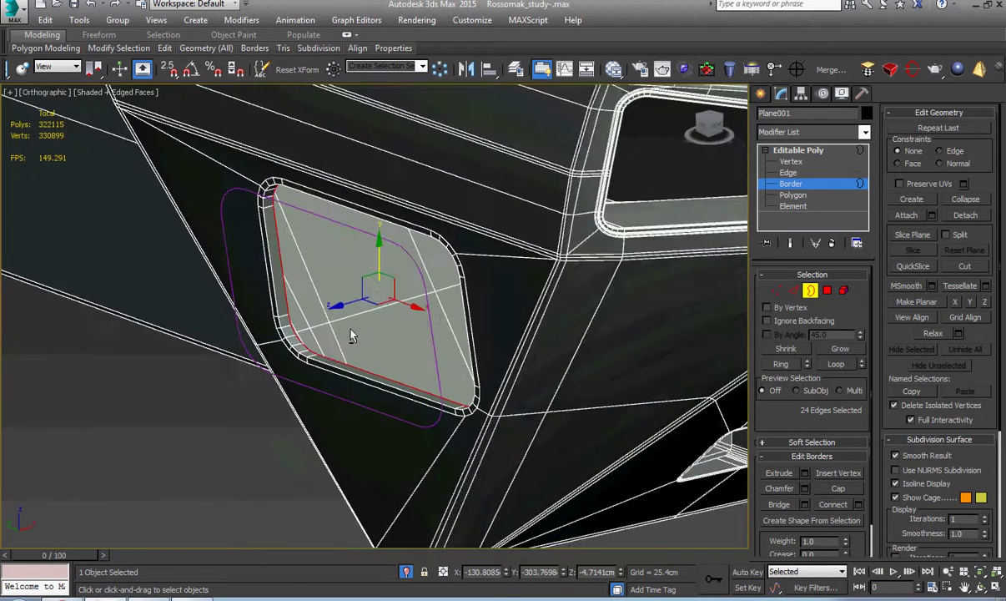
- Insert a supporting edge loop around the opening's inner wall, close to the outer rim
scroll(331, 310, up, 6)
middle_drag(295, 346, 300, 358)
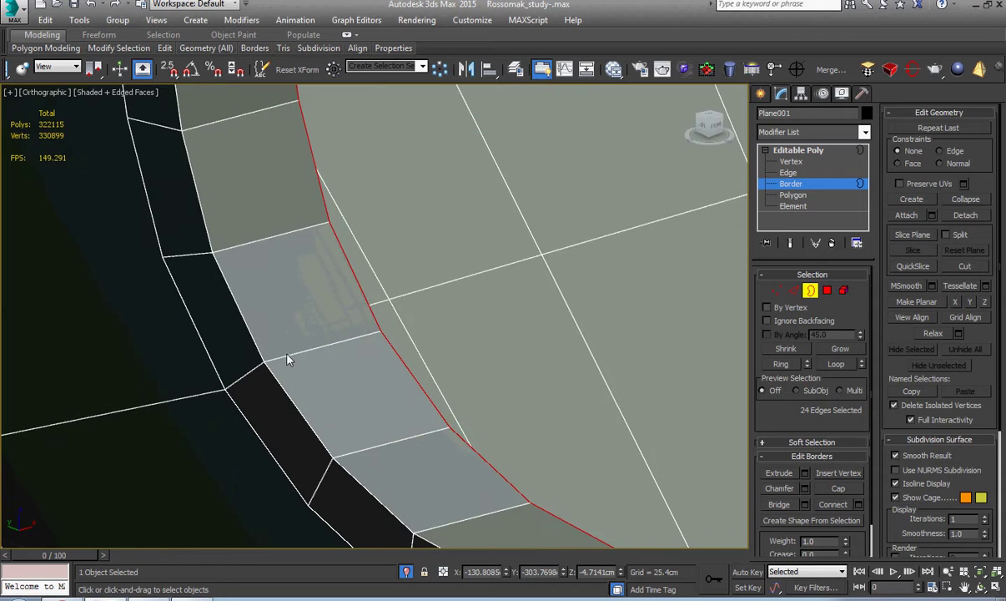
key(alt+1)
click(292, 355)
right_click(294, 358)
scroll(301, 365, down, 5)
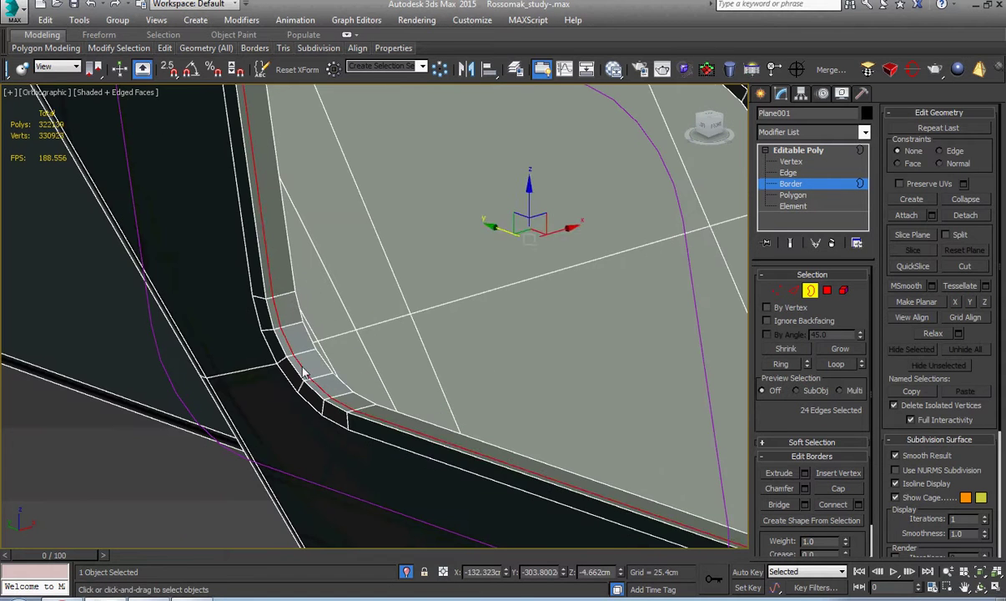
- Assign smoothing group 30 to the whole hull element and leave sub-object editing
key(5)
click(301, 366)
scroll(989, 401, down, 5)
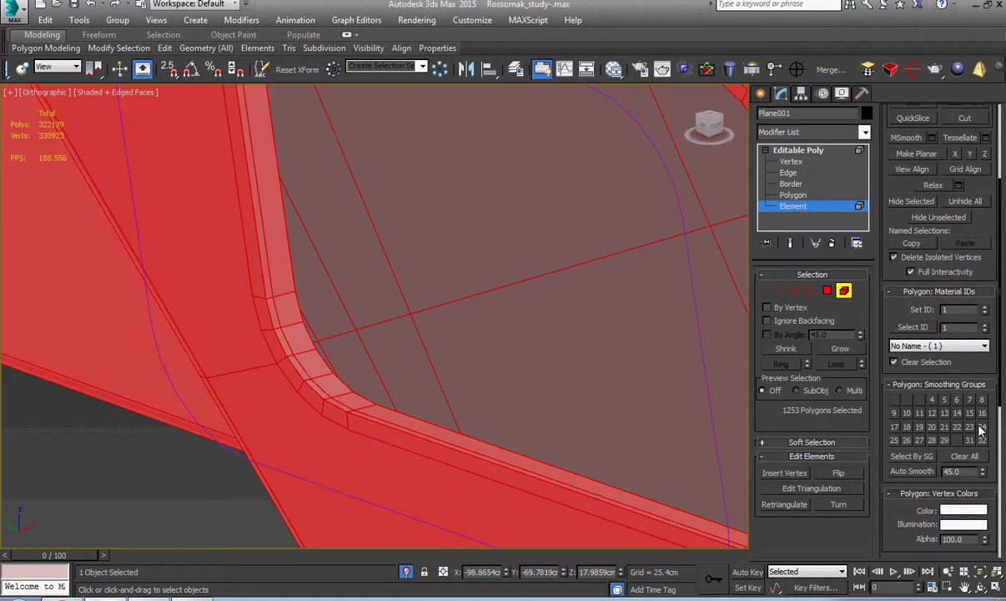
click(799, 150)
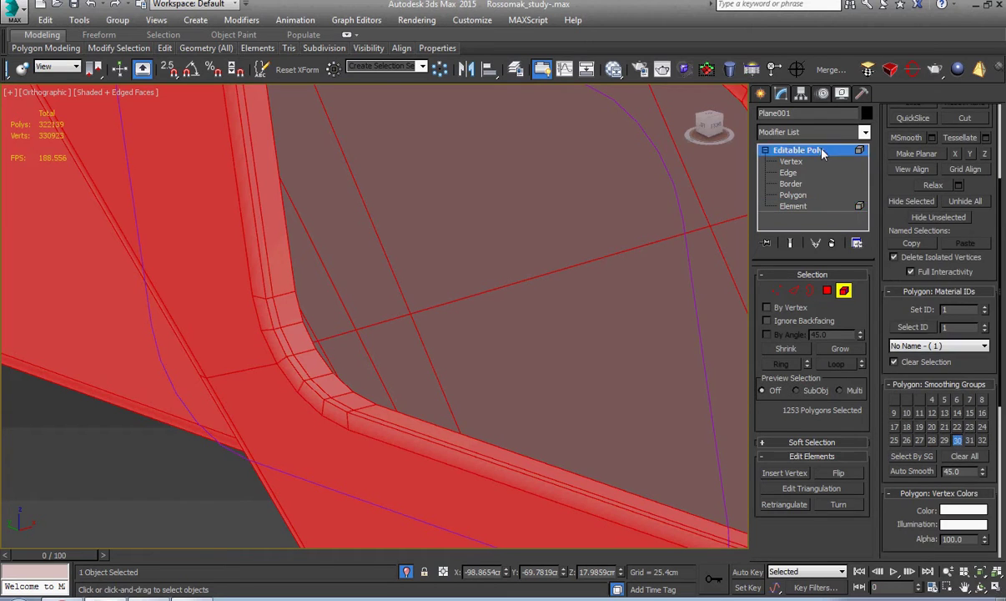
- Deselect the hull and examine the shading and wireframe around its corner and new side opening
right_click(513, 266)
click(538, 278)
scroll(450, 410, down, 8)
mouse_move(454, 413)
alt+middle_down()
mouse_move(465, 425)
mouse_move(459, 415)
alt+middle_up()
scroll(508, 371, up, 2)
middle_drag(509, 371, 366, 404)
click(693, 438)
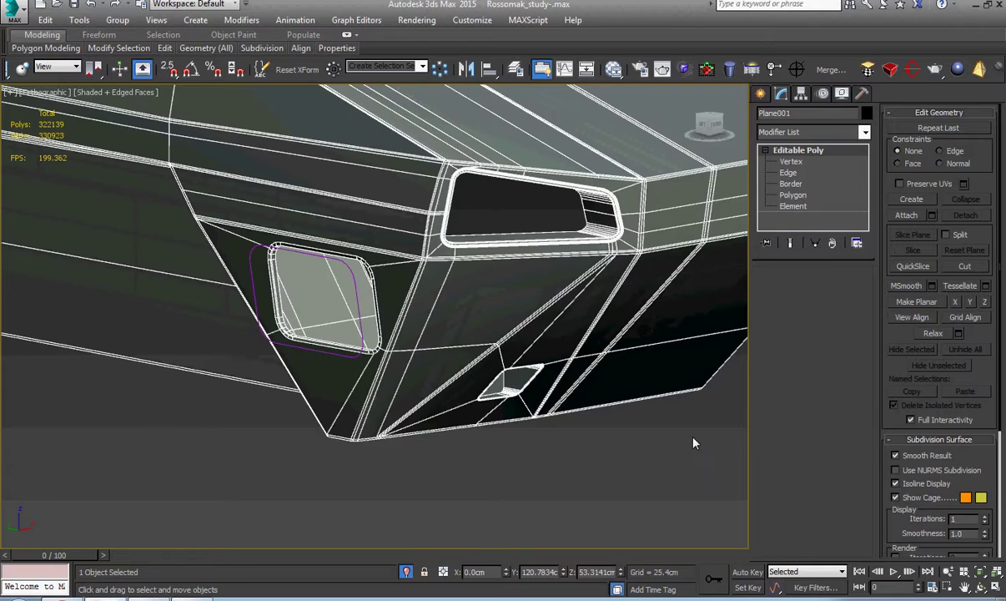
scroll(693, 437, down, 5)
scroll(683, 458, up, 2)
middle_drag(682, 458, 536, 445)
scroll(540, 453, up, 2)
scroll(445, 411, up, 3)
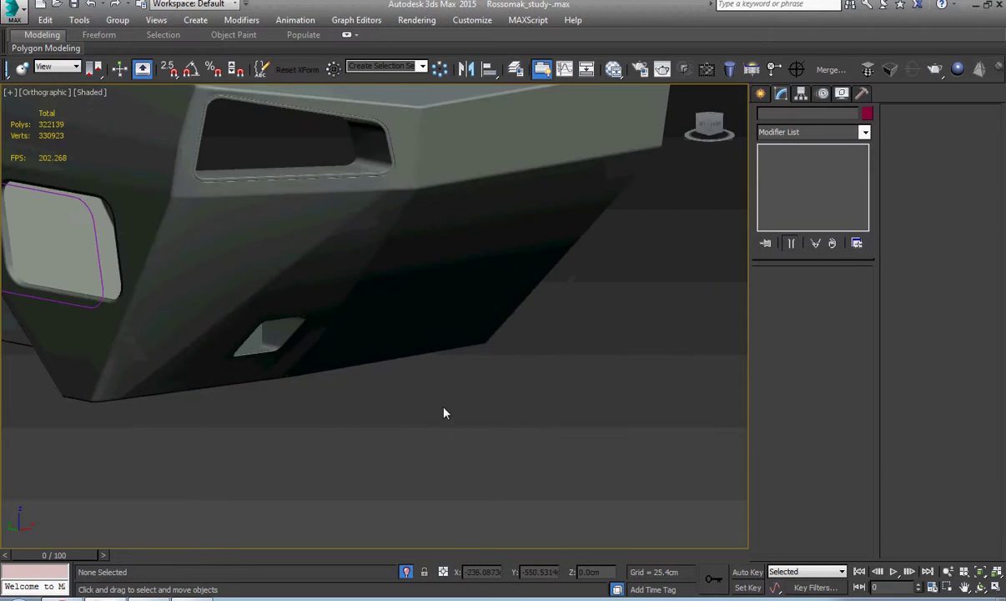
click(405, 329)
scroll(411, 364, down, 2)
alt+middle_drag(412, 364, 525, 399)
click(463, 339)
- Unhide all hidden objects of the vehicle
right_click(525, 399)
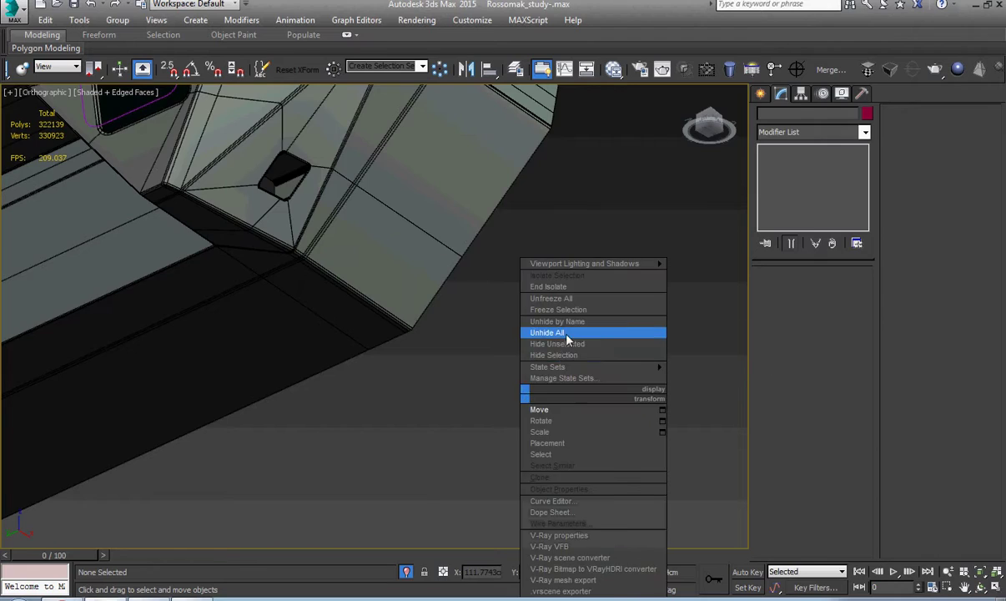
click(543, 333)
scroll(557, 331, down, 2)
- Select the mirrored hull half and examine the matching rounded opening on its side
click(557, 331)
alt+middle_drag(557, 331, 486, 404)
scroll(669, 317, up, 3)
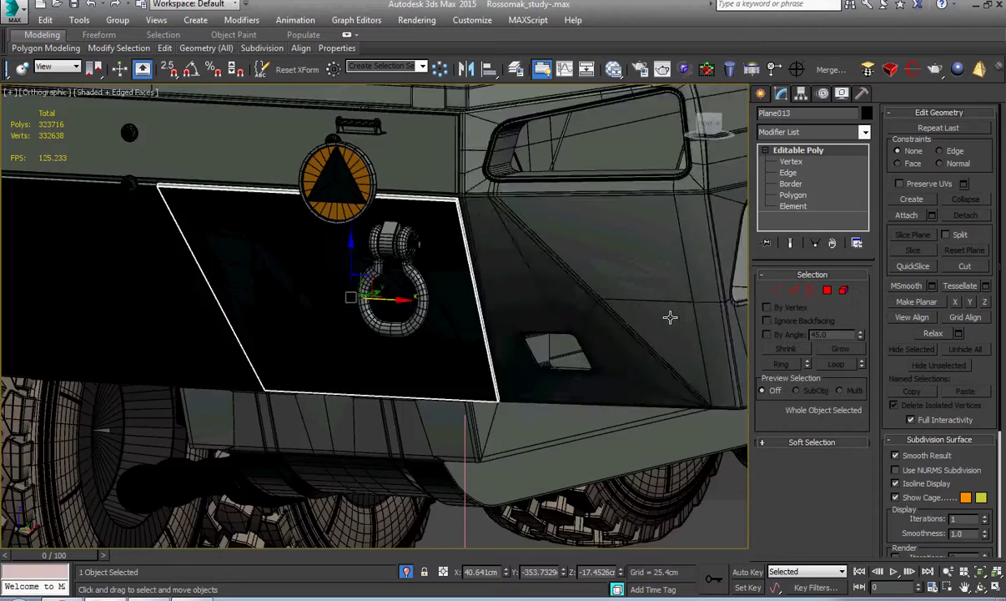
click(669, 317)
scroll(669, 317, down, 3)
alt+middle_drag(669, 317, 386, 392)
scroll(261, 430, up, 2)
scroll(260, 430, up, 4)
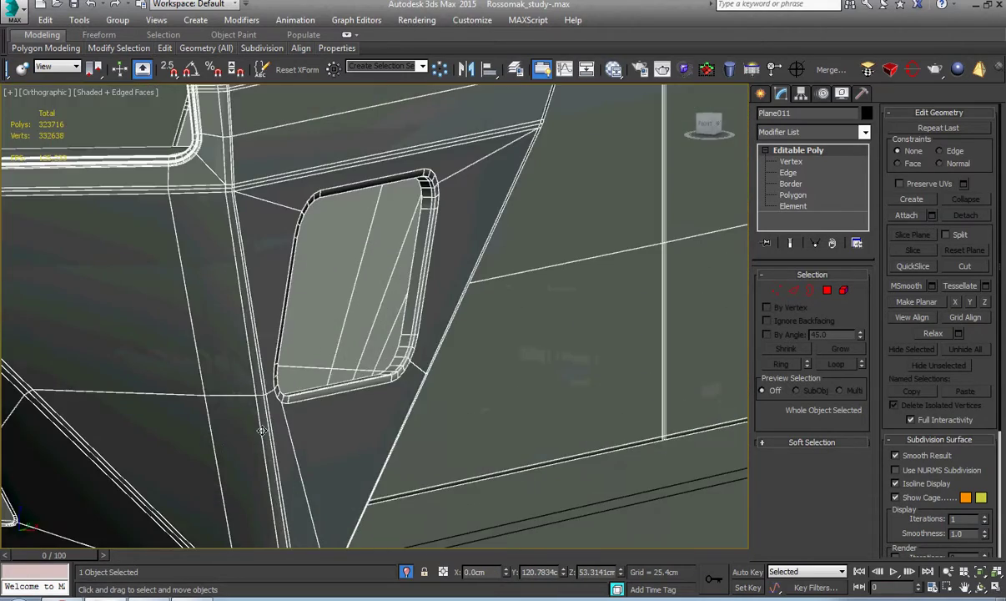
- Select the opposite half of the hull and frame its rounded side opening in the left view
scroll(261, 429, down, 6)
alt+middle_drag(261, 429, 362, 445)
middle_drag(421, 425, 246, 340)
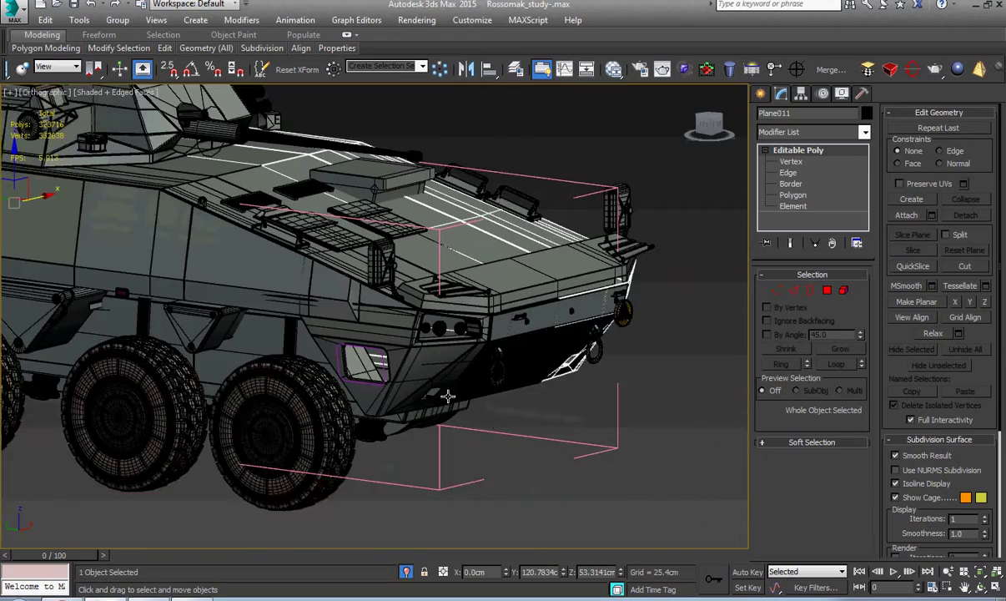
scroll(389, 372, up, 5)
click(407, 386)
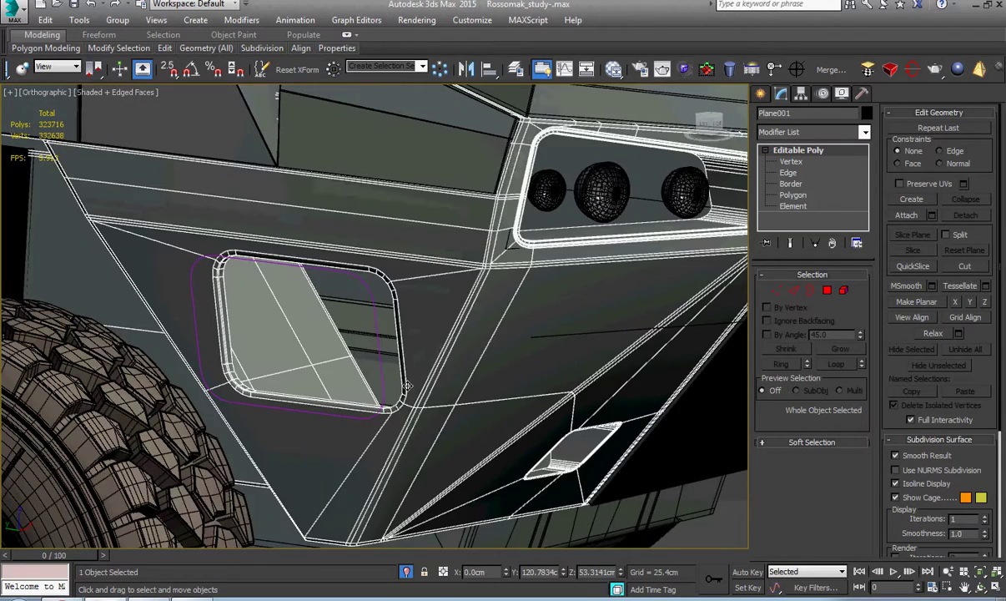
key(l)
key(z)
scroll(559, 351, up, 10)
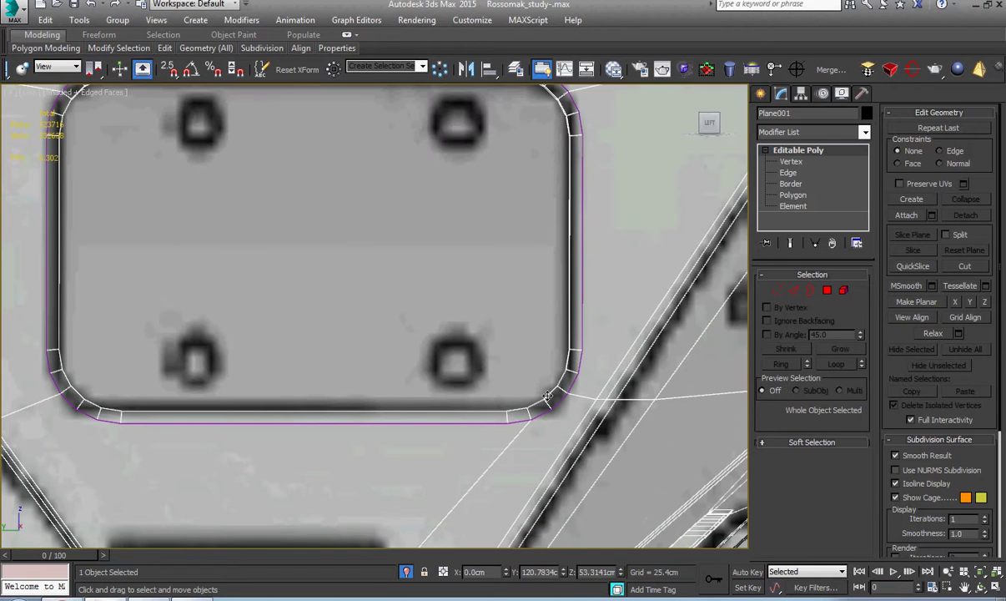
- Select the edge loop inside the rounded side opening's rim and create a linear shape from it
key(2)
click(553, 396)
alt+middle_drag(553, 396, 550, 405)
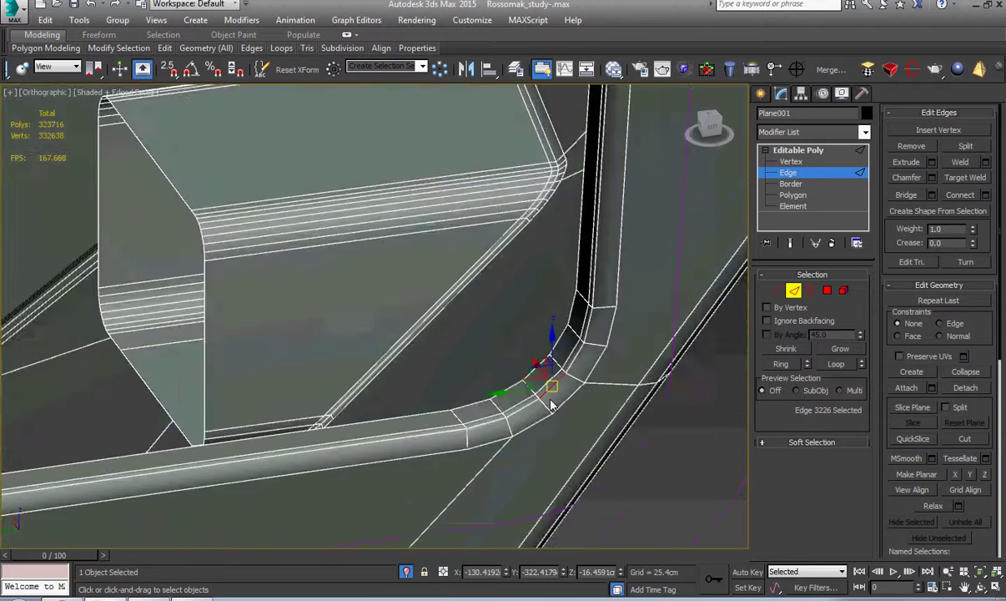
scroll(550, 404, up, 2)
double_click(550, 358)
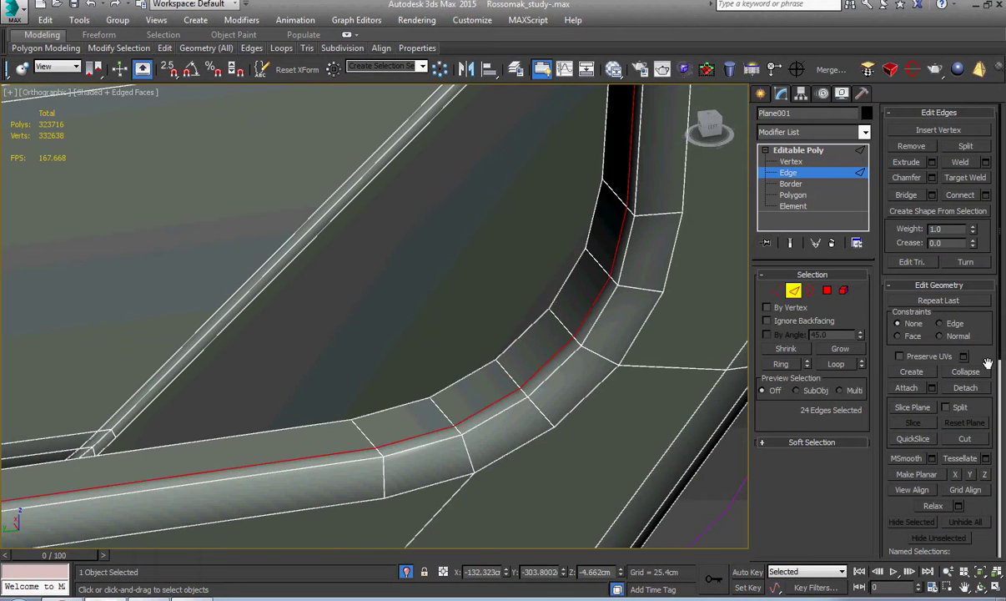
scroll(988, 363, down, 10)
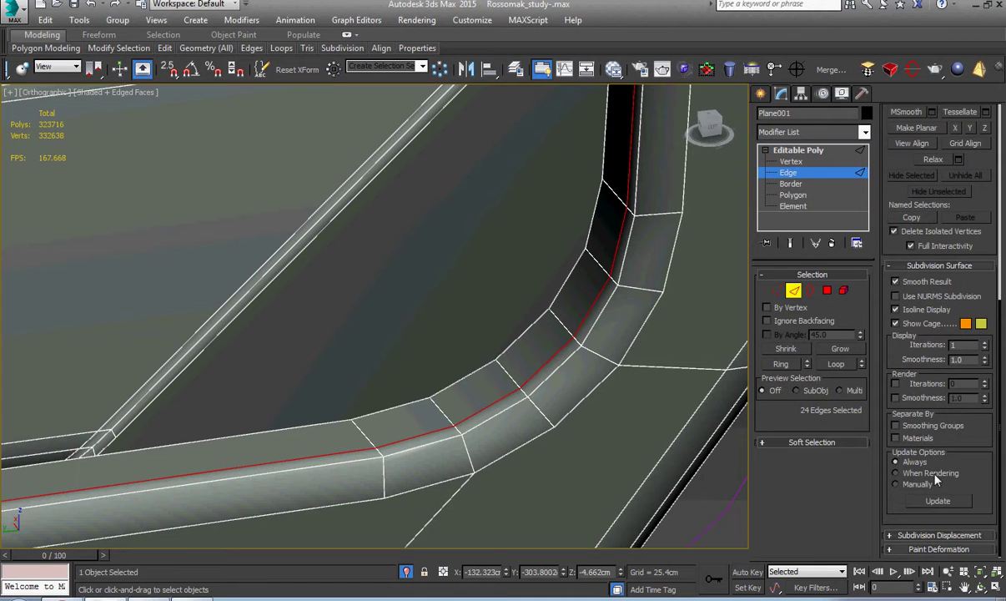
scroll(980, 472, up, 8)
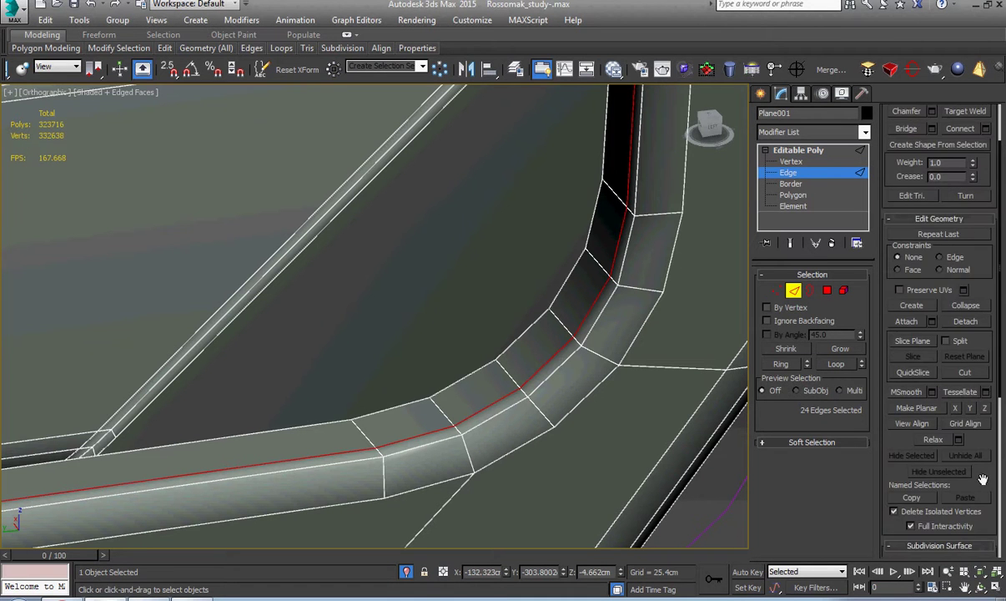
scroll(983, 479, up, 2)
click(982, 212)
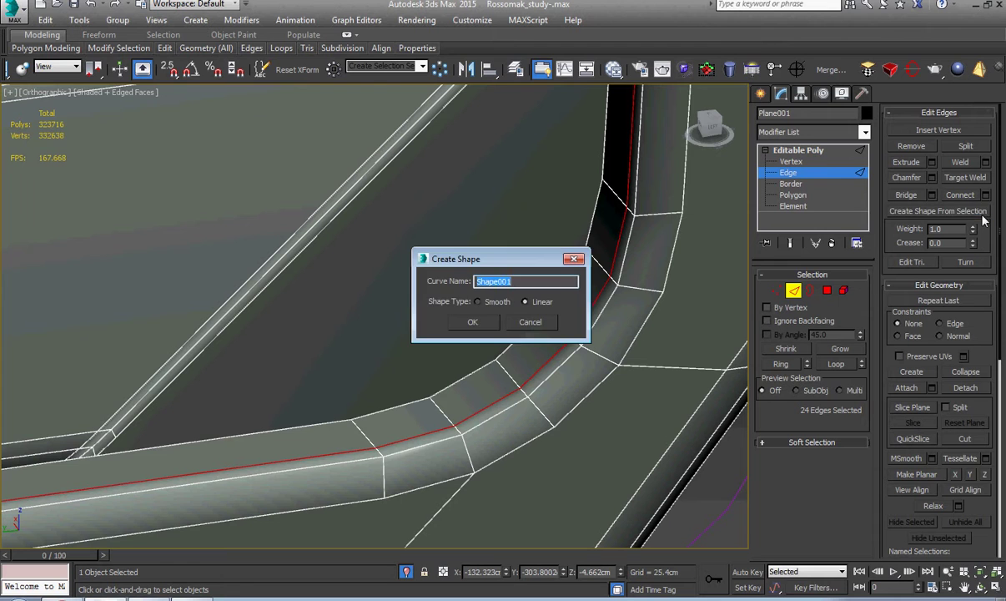
click(492, 323)
- Leave edge editing, hide the hull half, and select the outline shape created from the opening's edges
click(799, 150)
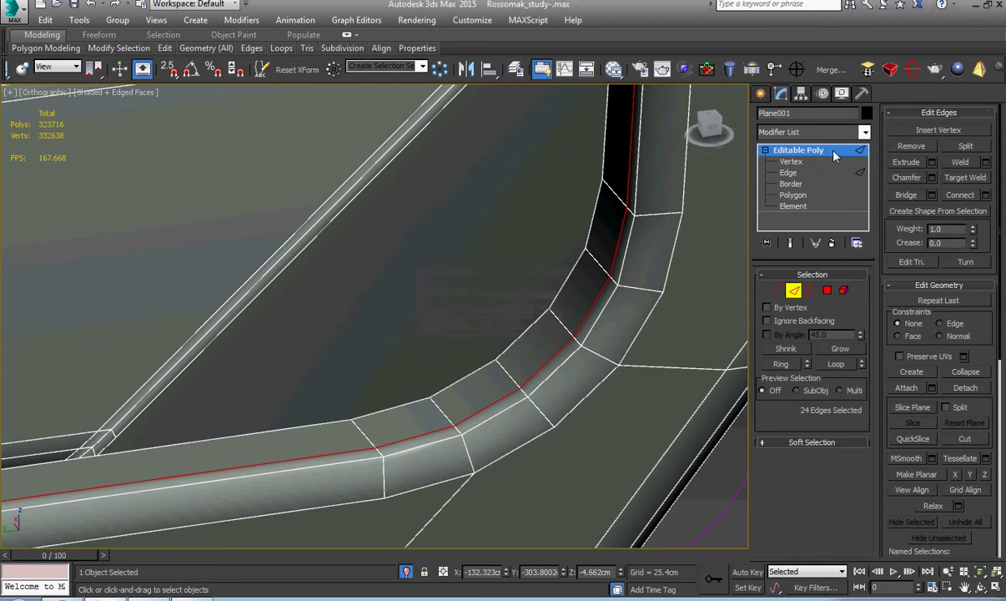
right_click(646, 255)
click(663, 266)
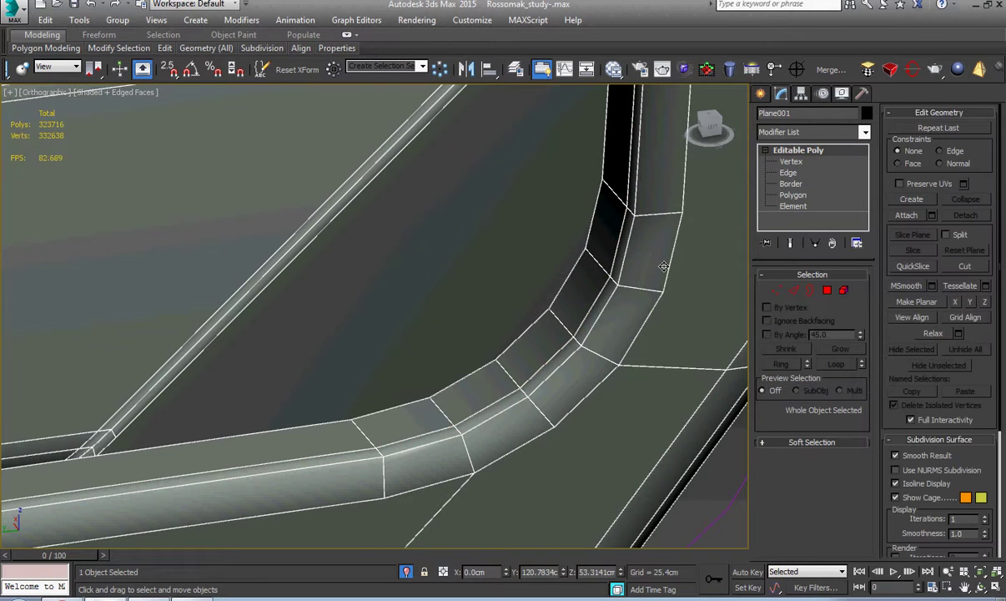
right_click(585, 316)
click(618, 275)
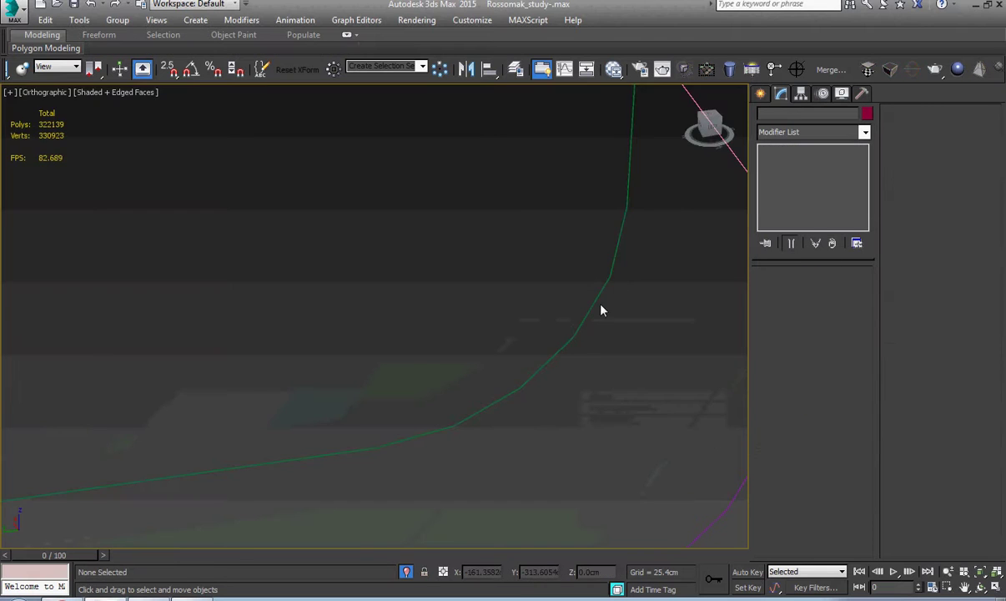
click(593, 304)
scroll(636, 398, down, 5)
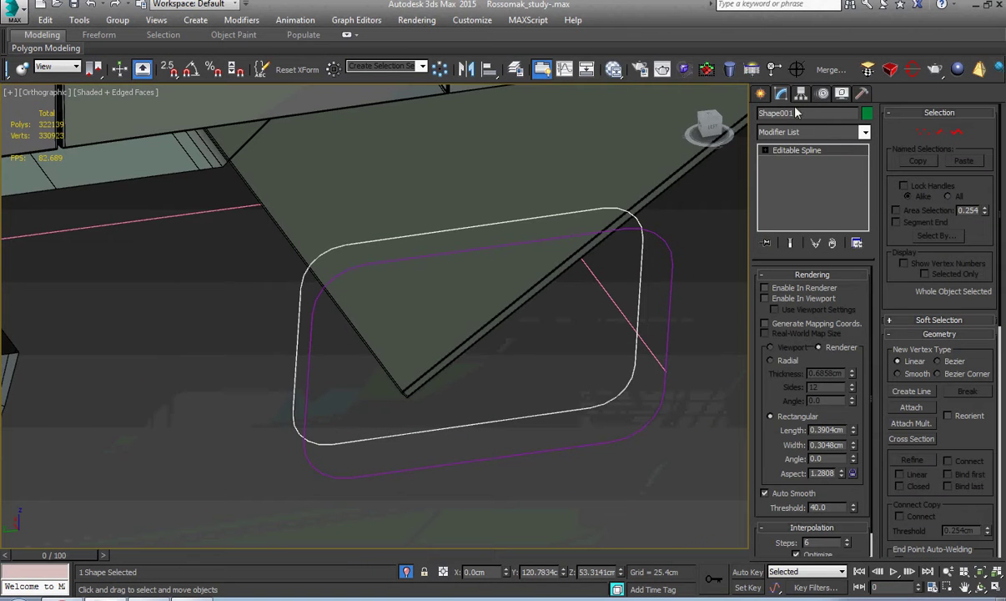
- Unhide all objects and convert the outline shape to an editable poly to fill the opening
click(793, 77)
scroll(663, 369, up, 3)
right_click(662, 368)
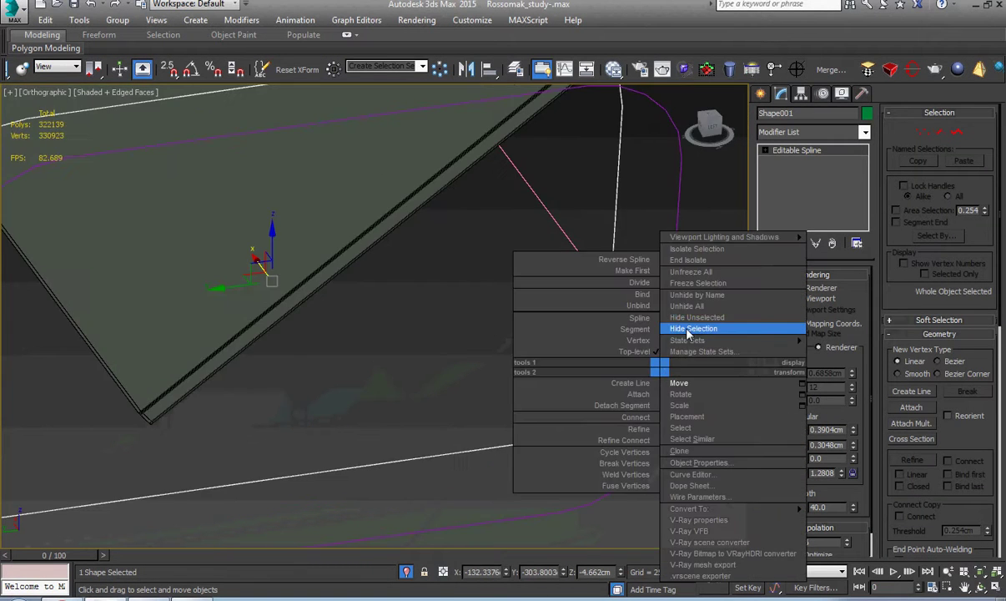
click(692, 308)
scroll(598, 343, down, 4)
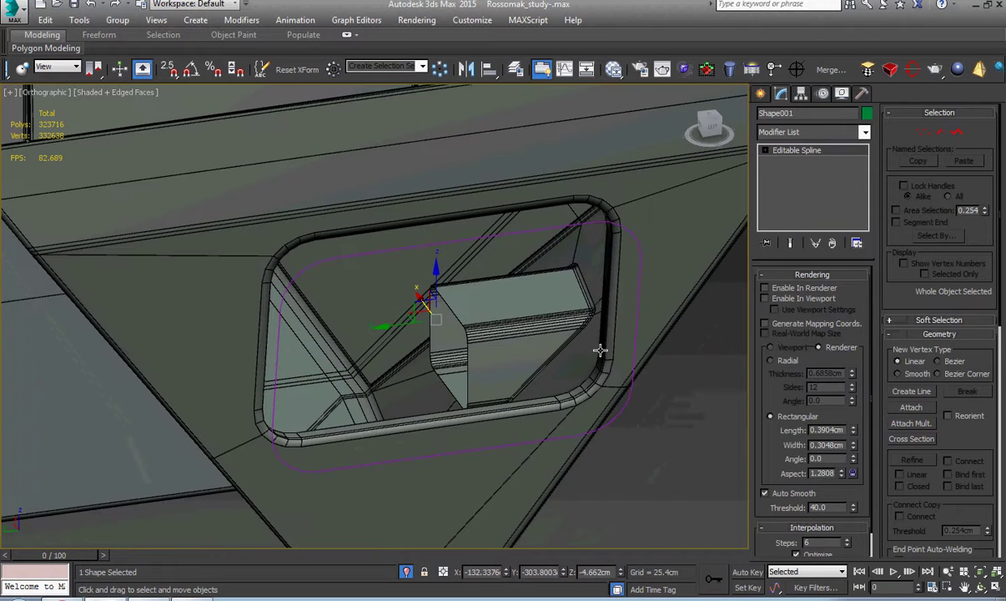
right_click(587, 328)
mouse_move(722, 458)
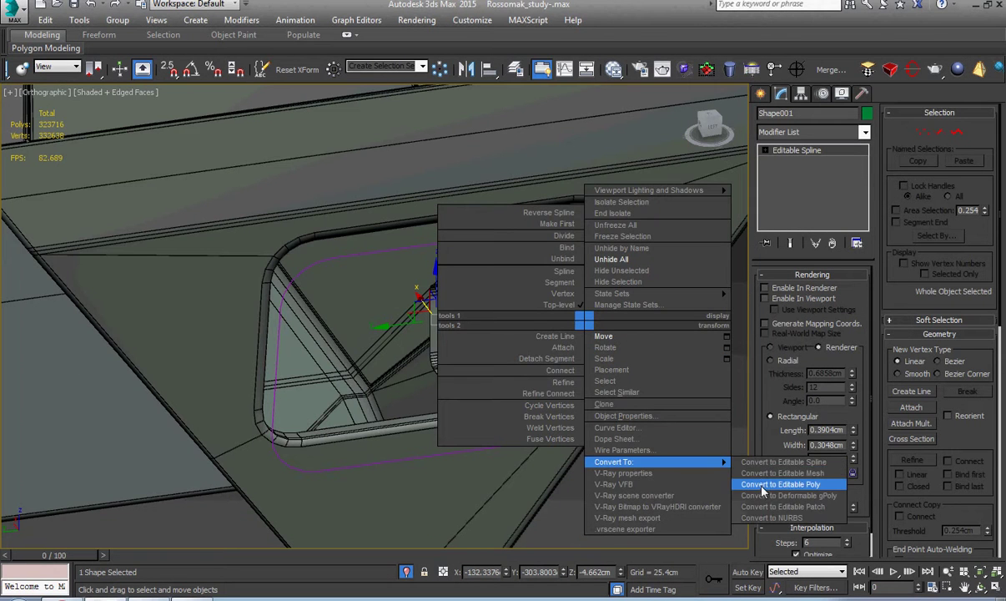
click(747, 481)
middle_drag(597, 416, 613, 449)
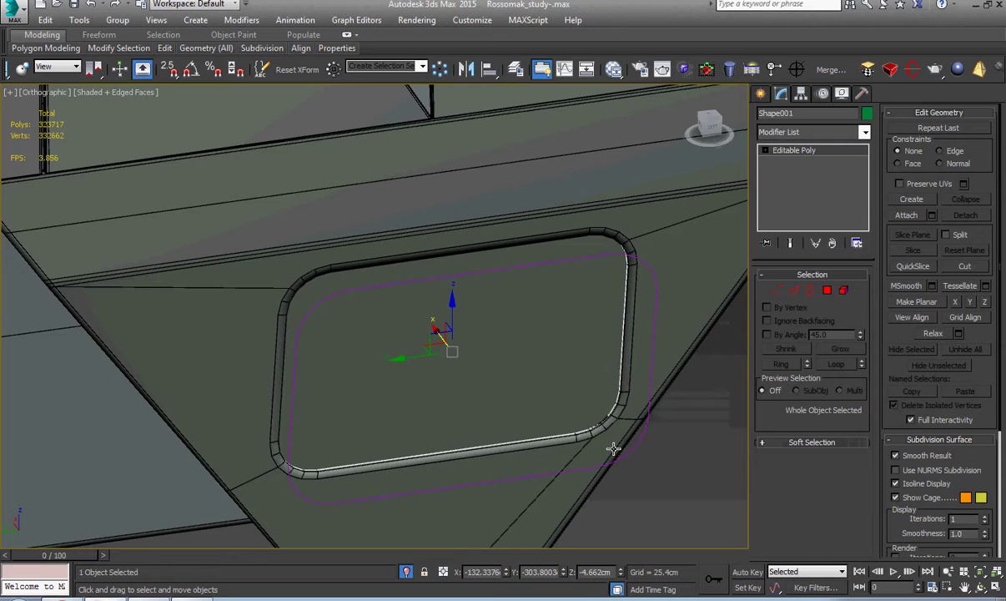
- Inset the panel's face by about 0.403 cm and return to object level
key(4)
click(595, 388)
scroll(595, 388, up, 2)
right_click(614, 361)
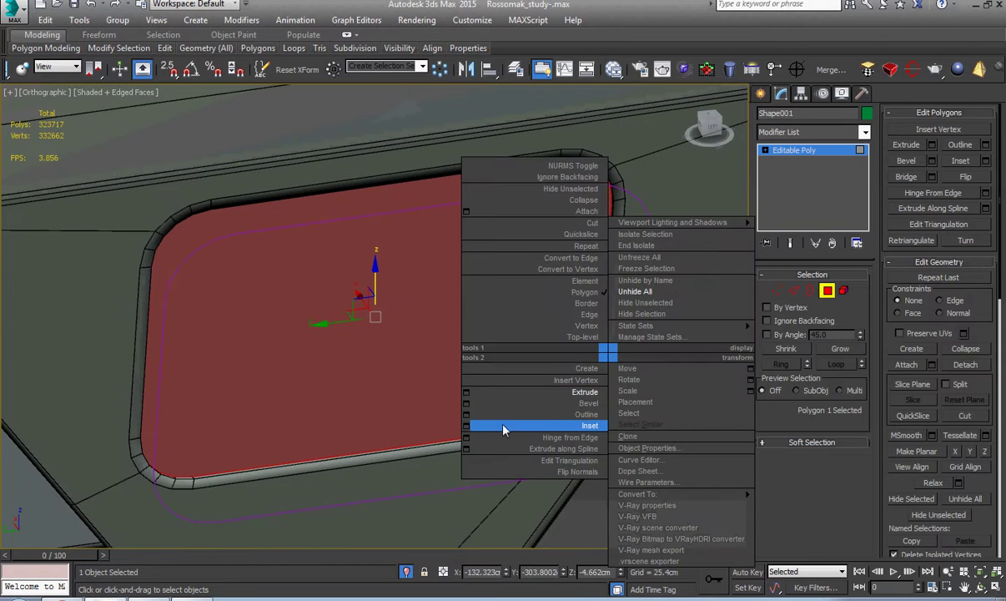
click(468, 427)
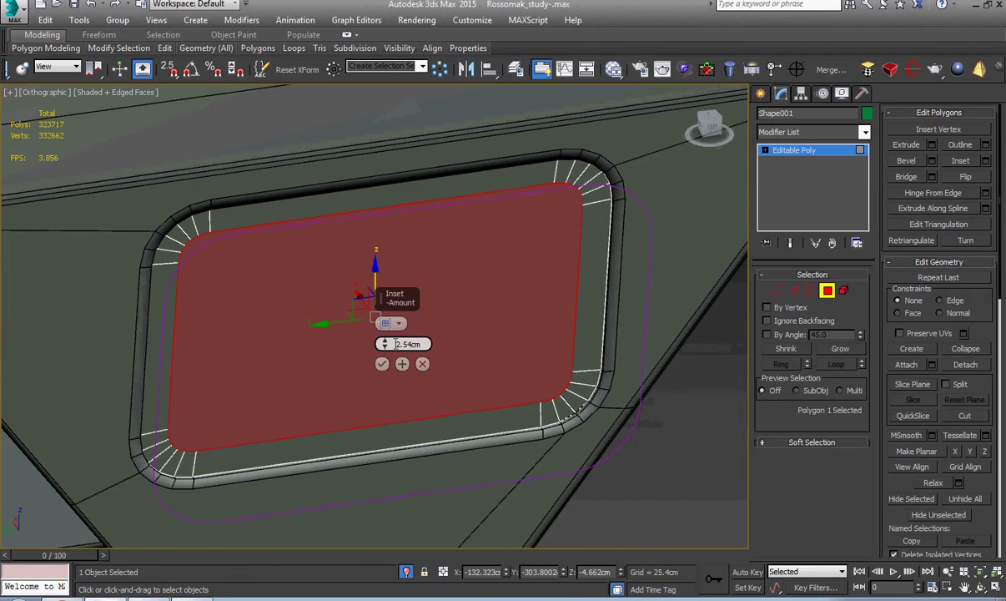
right_click(386, 345)
drag(386, 346, 390, 339)
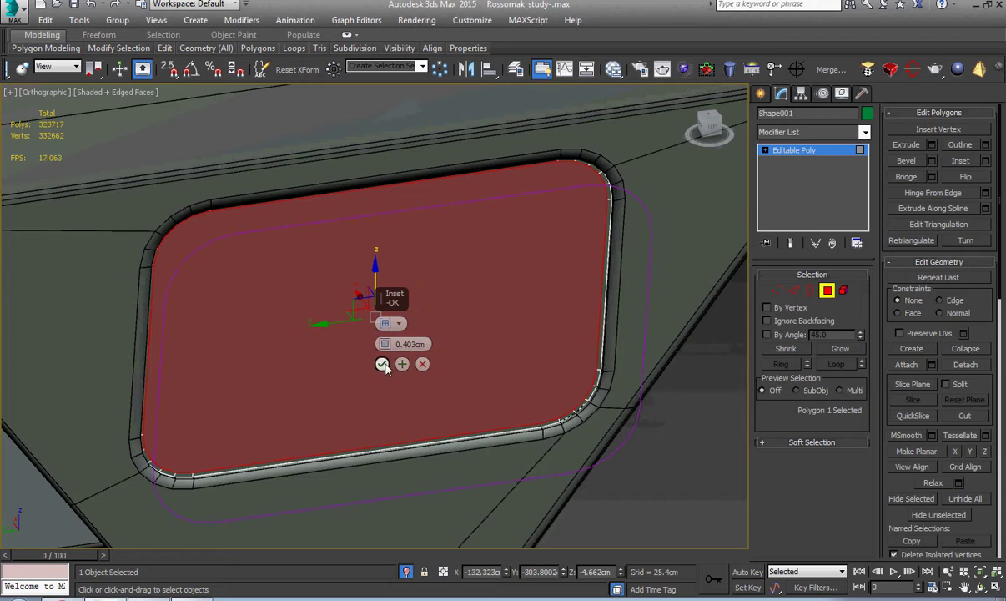
click(381, 364)
click(765, 150)
click(830, 150)
mouse_move(557, 281)
alt+middle_down()
mouse_move(587, 281)
mouse_move(575, 281)
mouse_move(567, 316)
alt+middle_up()
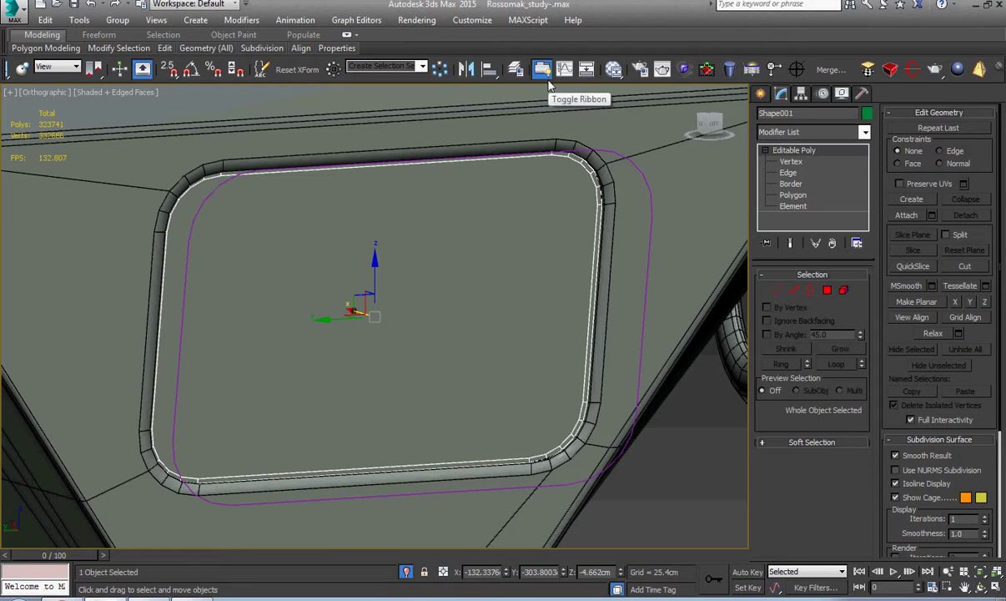
- Add a Shell modifier to the panel with an inner amount of 1 cm
click(890, 72)
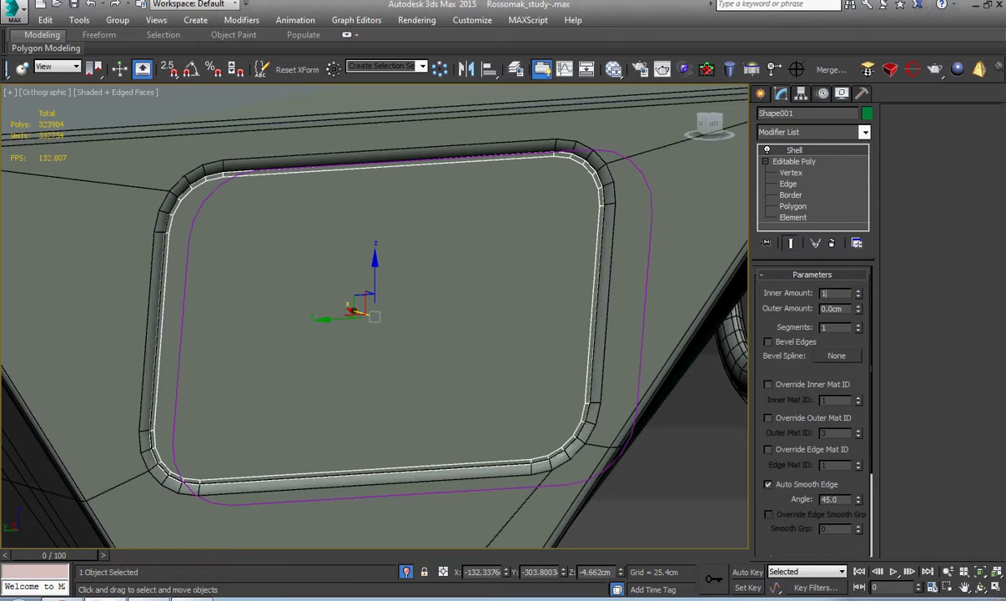
text(1)
key(Return)
middle_drag(564, 274, 556, 293)
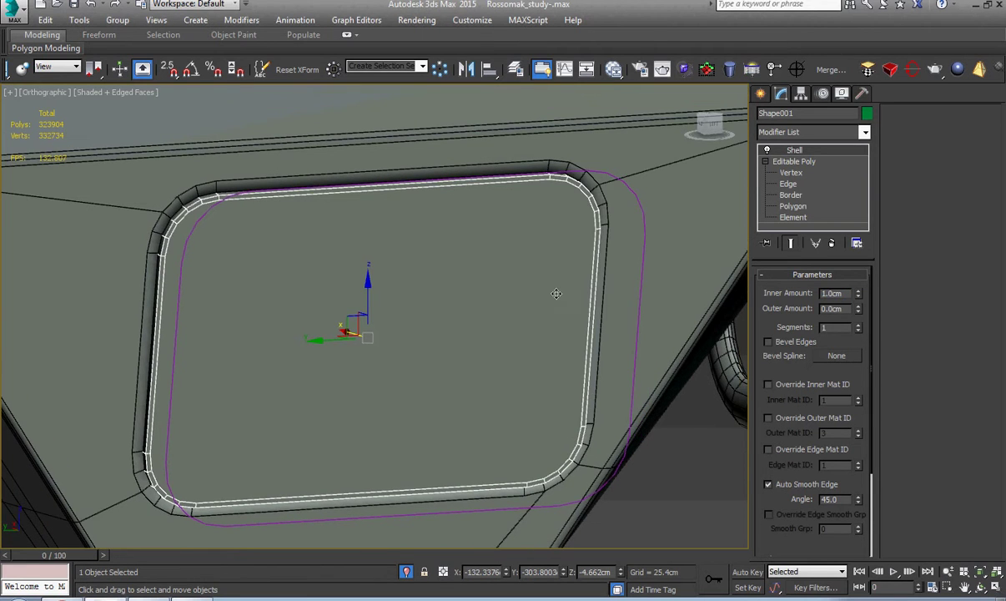
- Convert the shelled panel to an editable poly and bring its rounded upper corner into close view
click(982, 586)
drag(376, 334, 422, 251)
scroll(422, 250, up, 5)
right_click(367, 193)
mouse_move(434, 338)
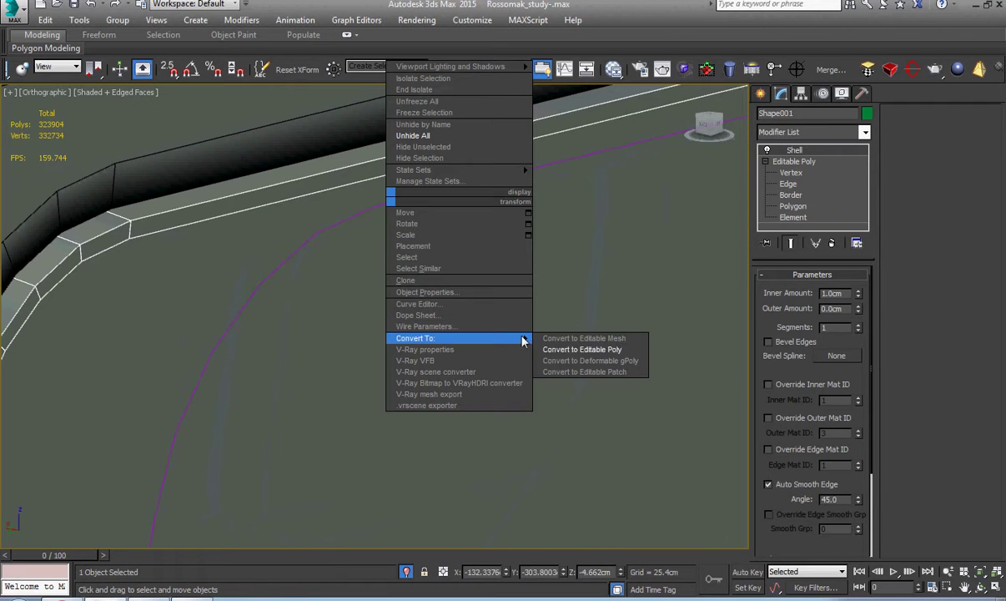
click(558, 358)
alt+middle_drag(555, 351, 448, 244)
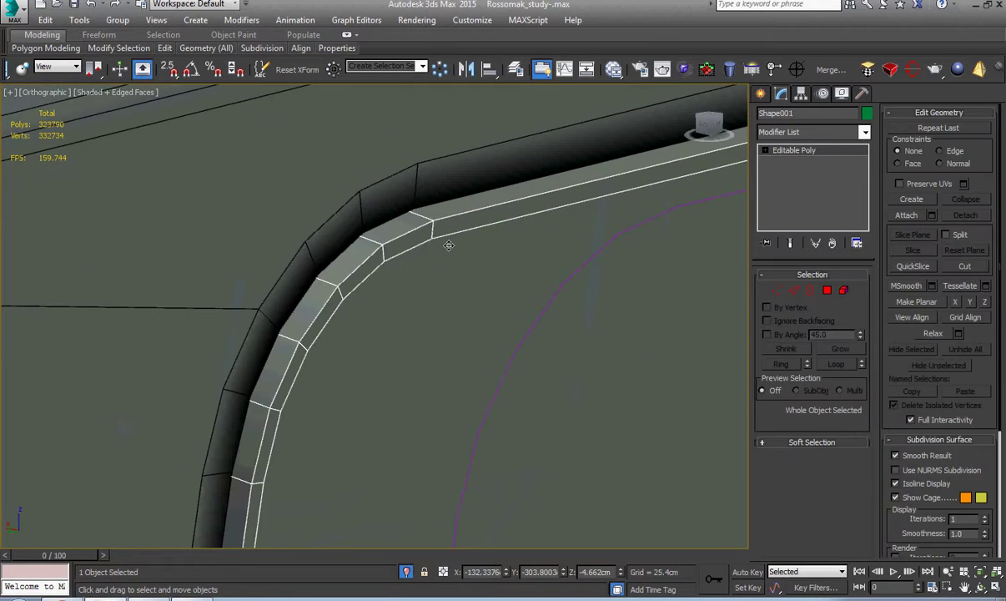
- Select the ring of edges across the panel's side thickness and connect them with 2 segments
key(2)
click(426, 218)
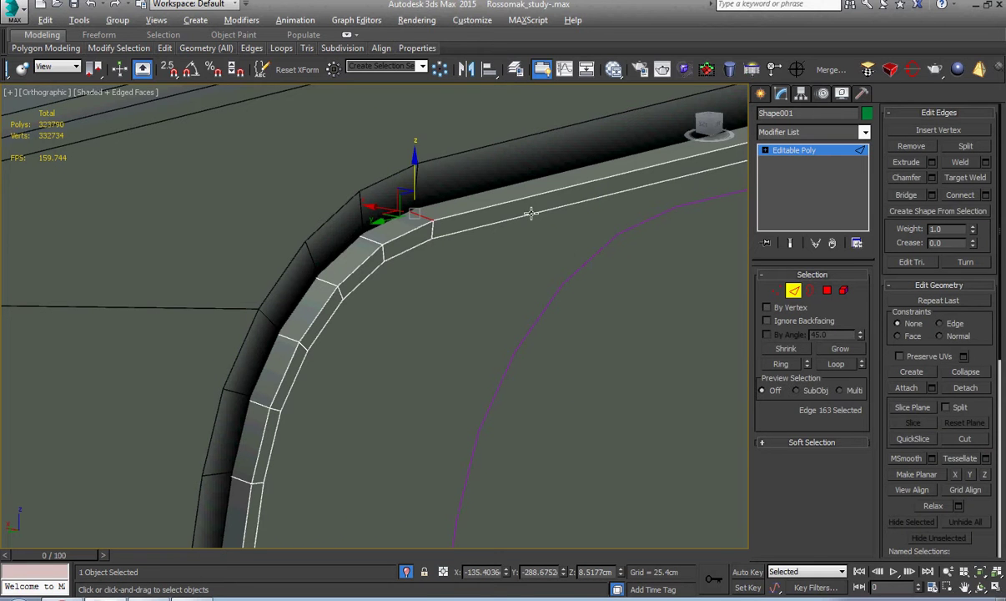
right_click(534, 217)
click(386, 256)
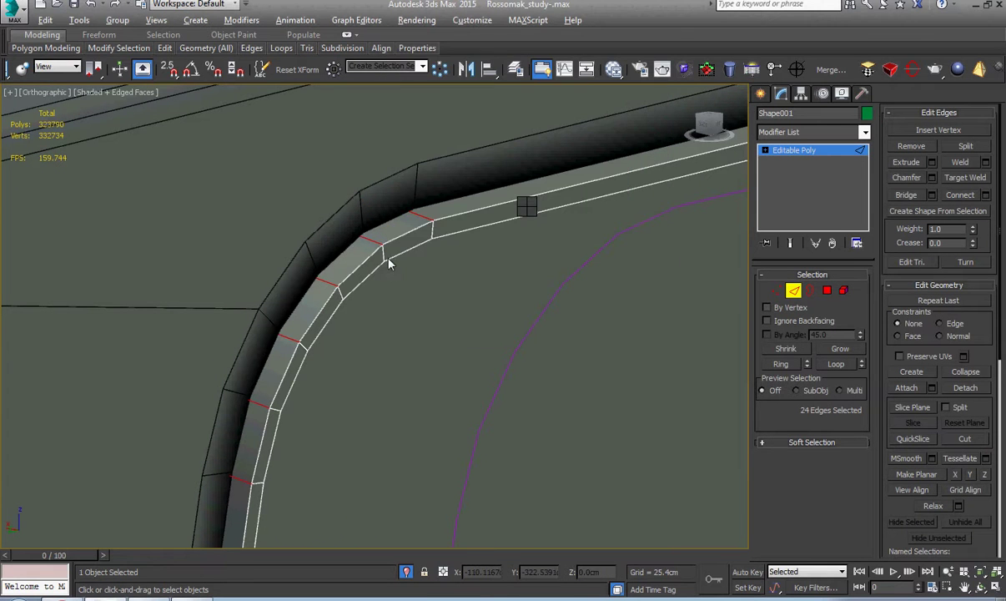
click(385, 322)
drag(384, 343, 385, 331)
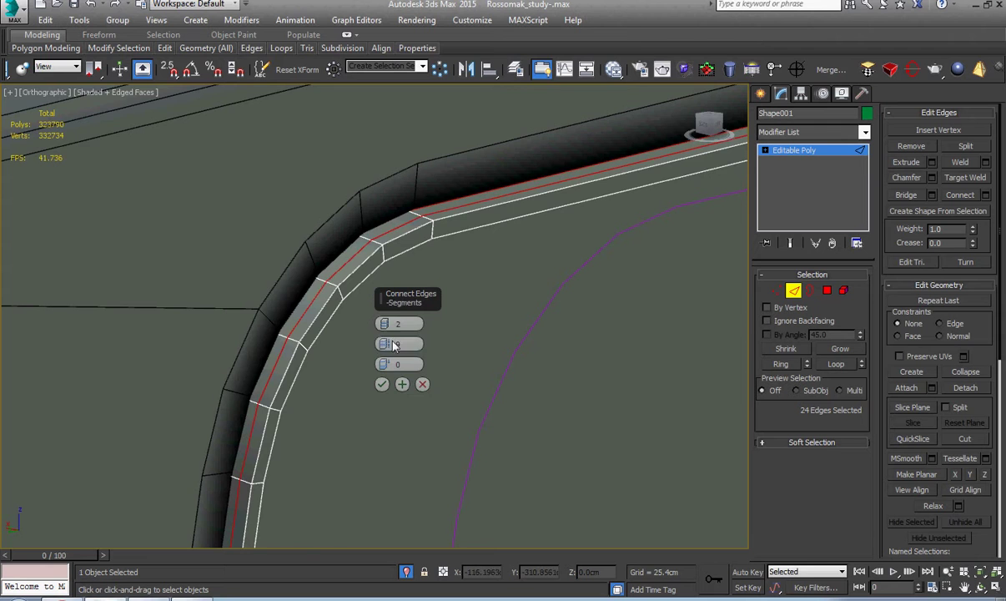
click(384, 383)
- Assign smoothing group 30 to the whole panel element and leave element editing
scroll(395, 369, down, 7)
middle_drag(440, 367, 376, 306)
key(5)
click(377, 305)
key(z)
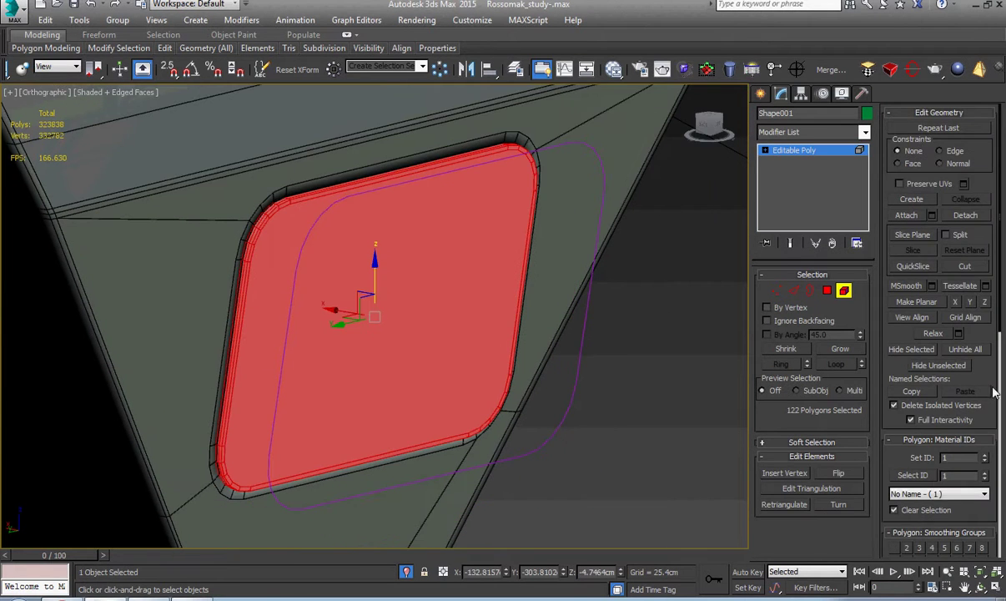
scroll(995, 391, down, 5)
click(957, 419)
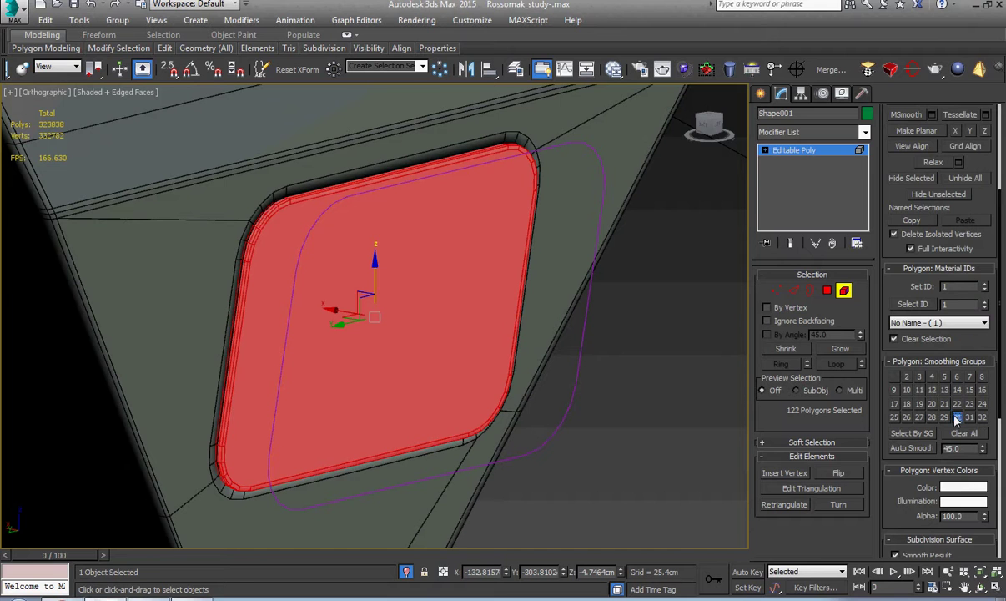
click(765, 150)
click(795, 150)
alt+middle_drag(494, 327, 445, 307)
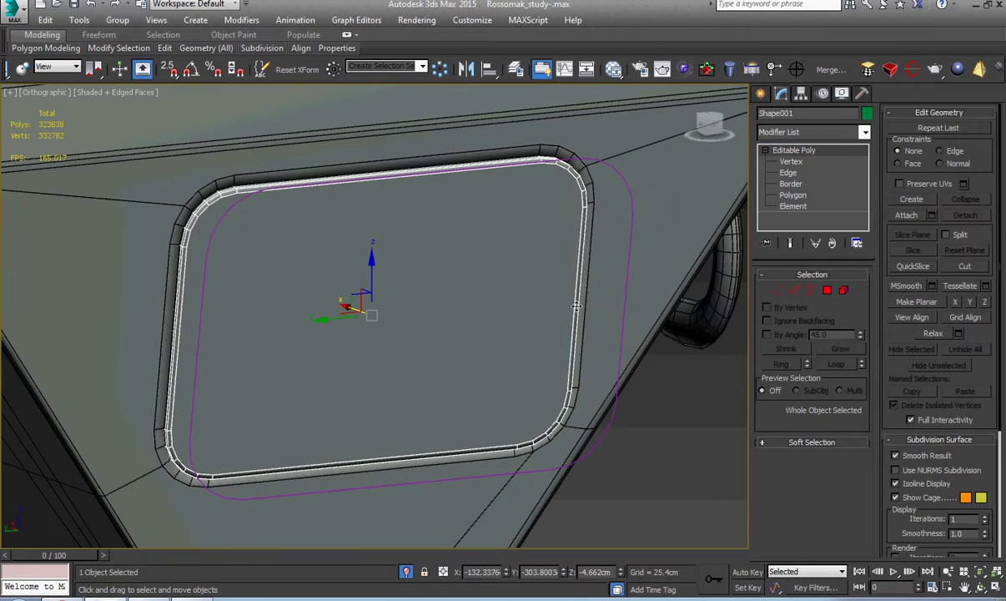
- Attach the finished panel to the surrounding hull half
click(598, 282)
click(918, 217)
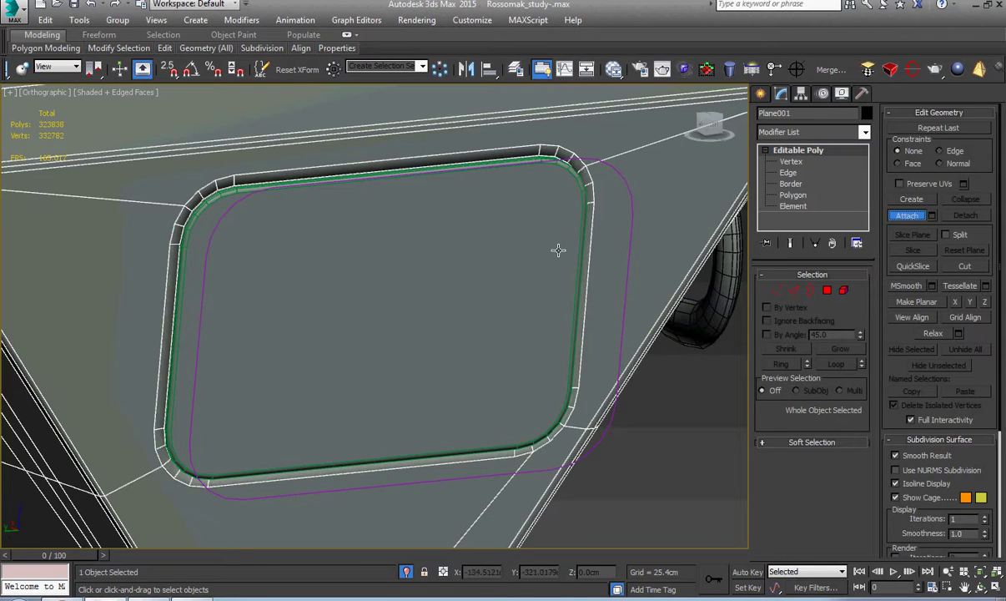
click(557, 249)
right_click(557, 249)
- Turn off edged faces and examine the hull's side panel against the left-view blueprint
scroll(557, 253, down, 6)
key(F4)
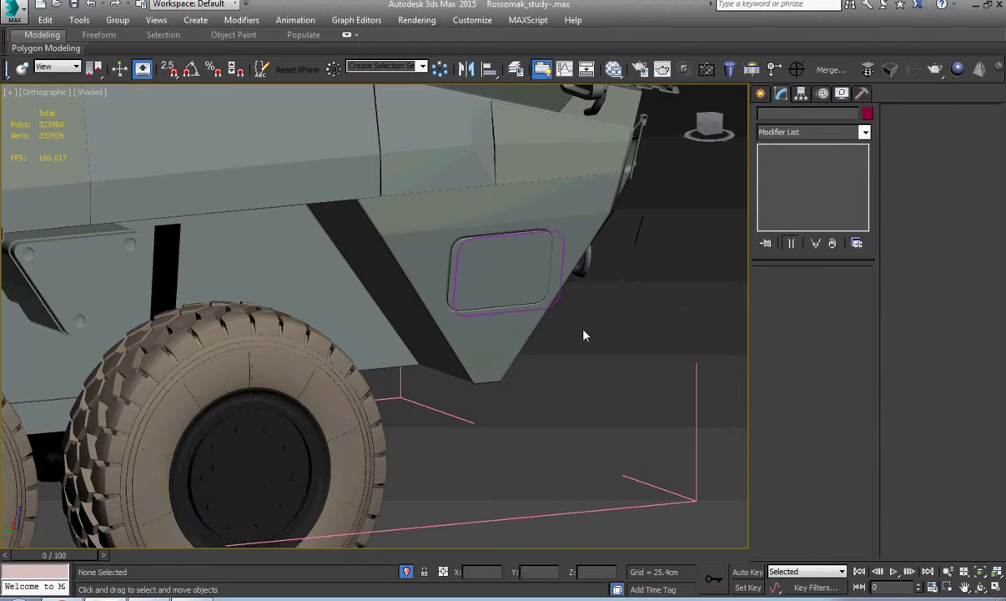
key(l)
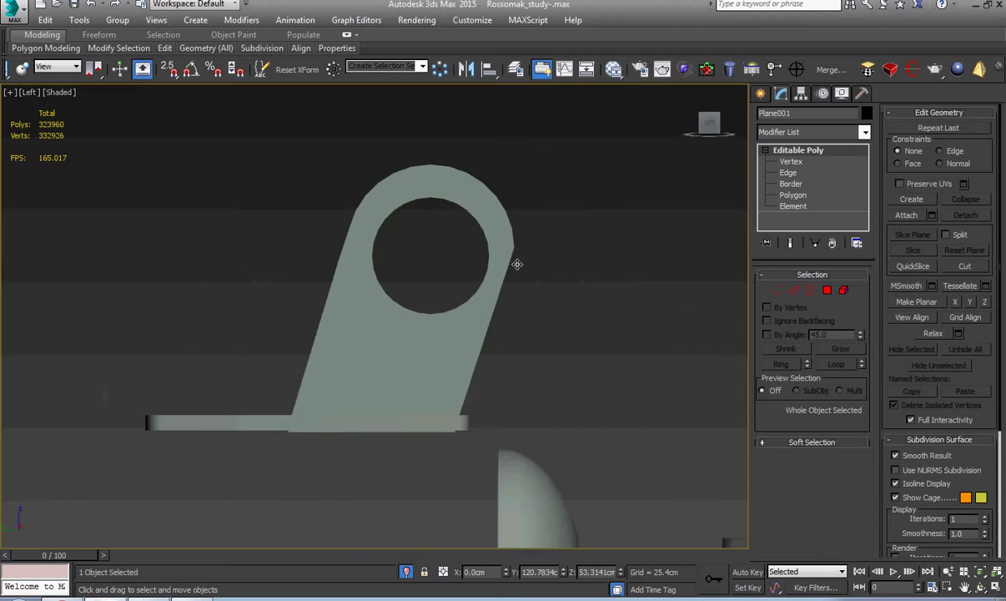
key(z)
scroll(480, 325, up, 15)
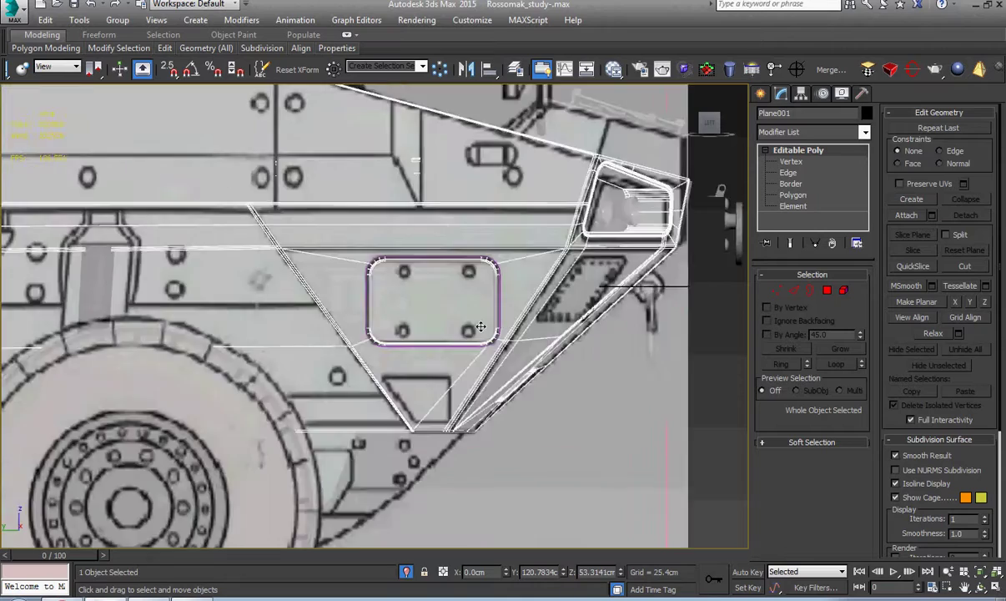
scroll(477, 334, down, 10)
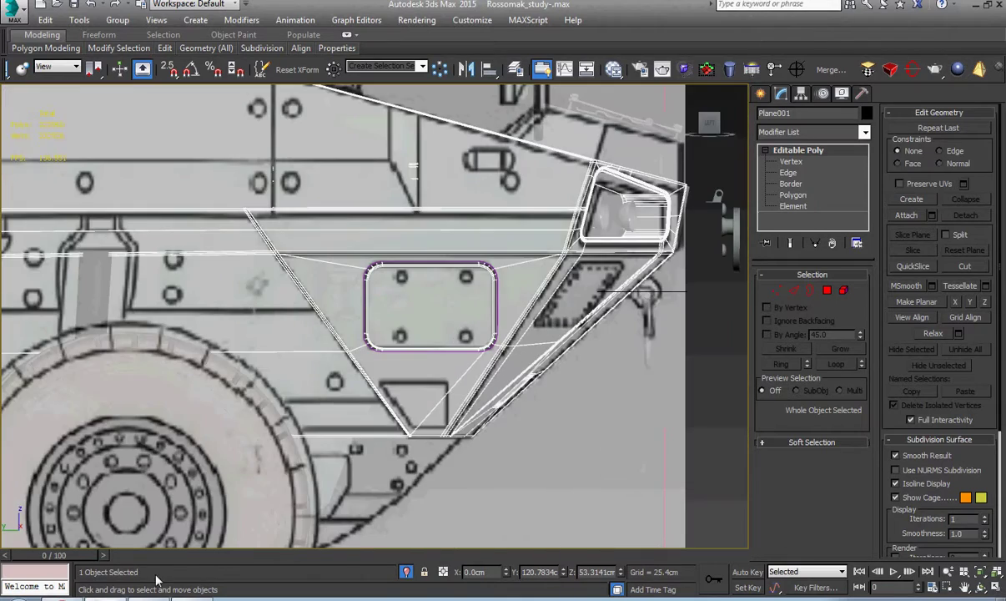
- Switch to Windows Photo Viewer and examine the front side panel and its four bolts in the Rosomak reference photos
key(alt+Tab)
drag(553, 407, 443, 284)
scroll(443, 284, down, 1)
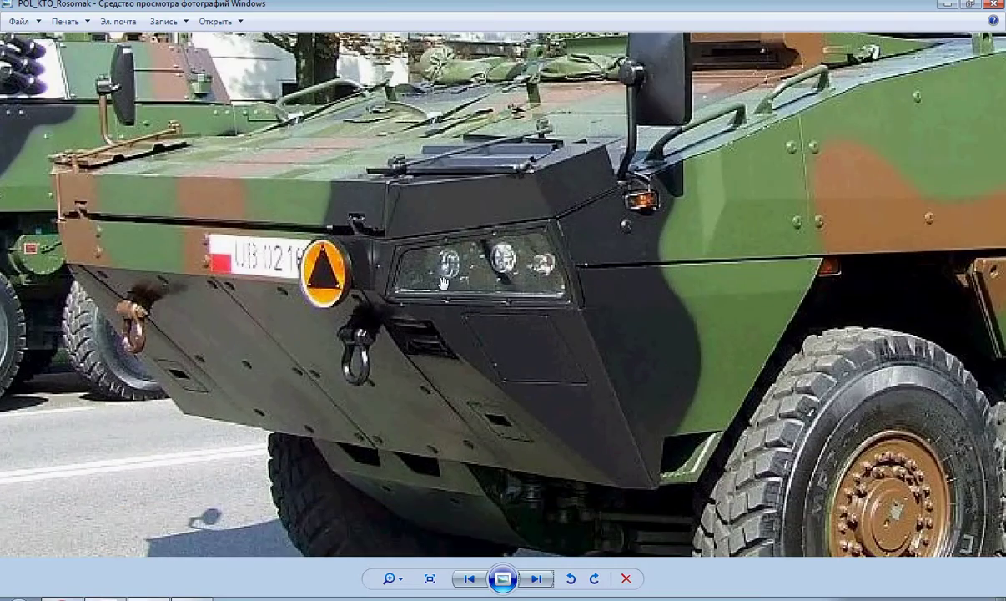
key(Right)
key(Right)
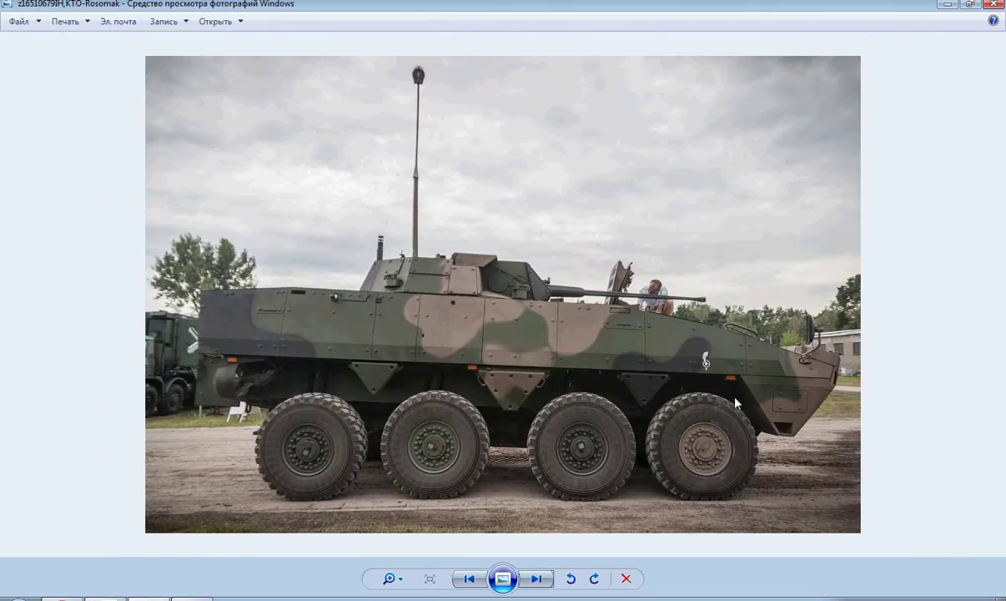
scroll(830, 403, up, 7)
drag(840, 409, 478, 369)
scroll(781, 386, up, 3)
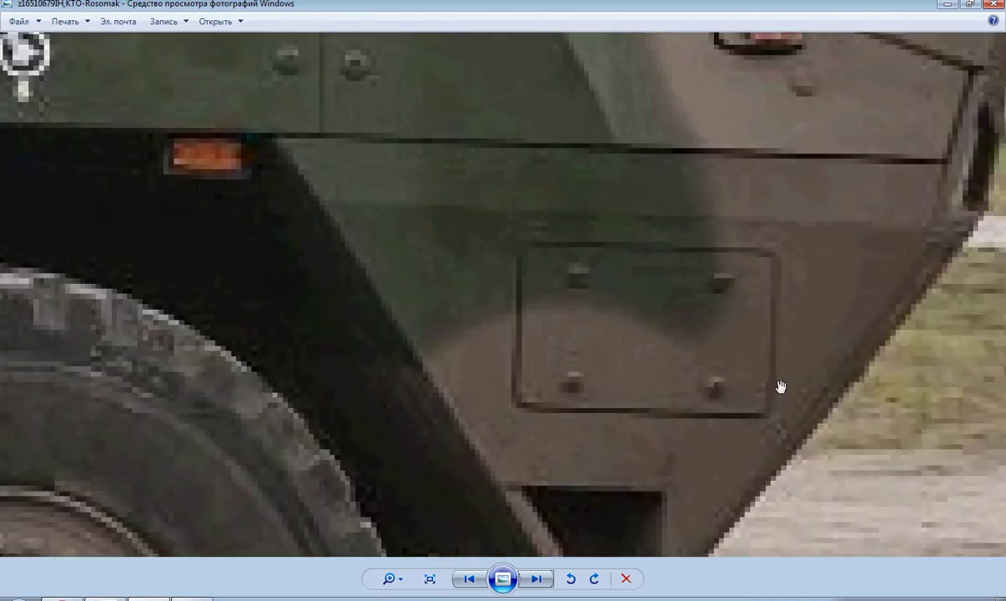
scroll(653, 389, down, 2)
scroll(598, 389, up, 3)
- Browse the following reference images and examine close up how the bolts sit on the vehicle's front side panel
key(Right)
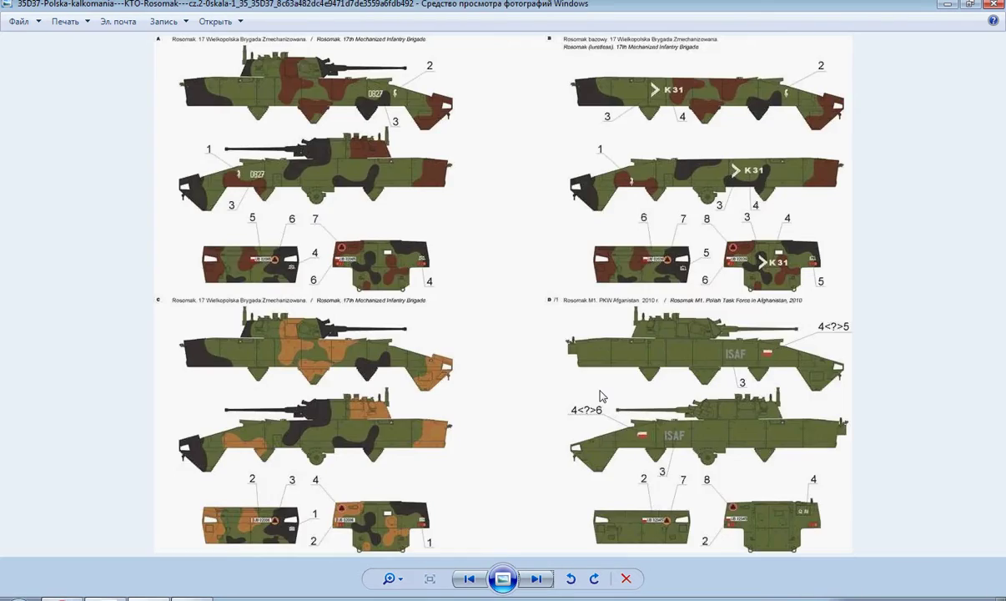
key(Right)
scroll(519, 359, up, 2)
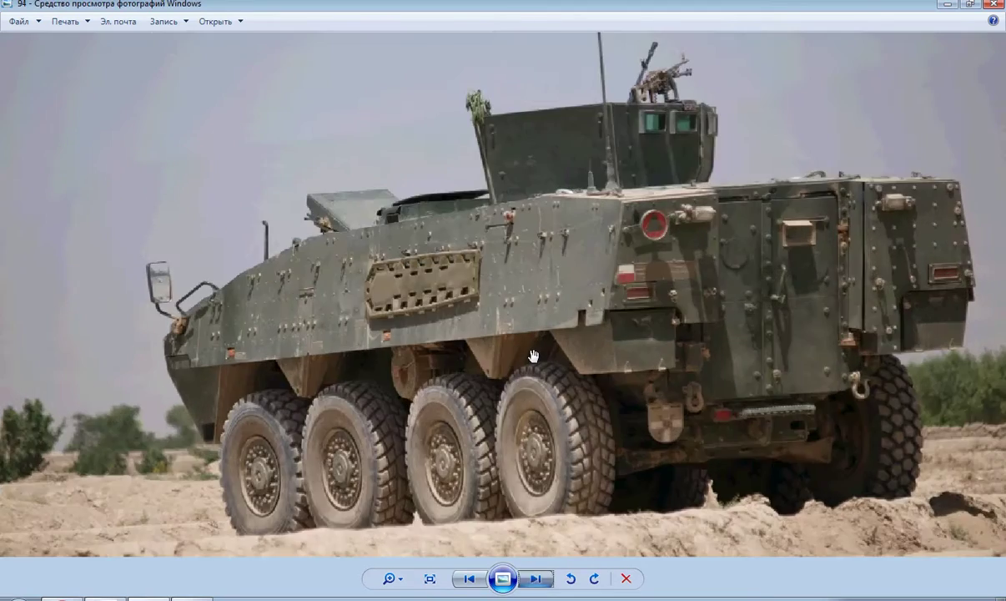
key(Right)
scroll(519, 360, up, 6)
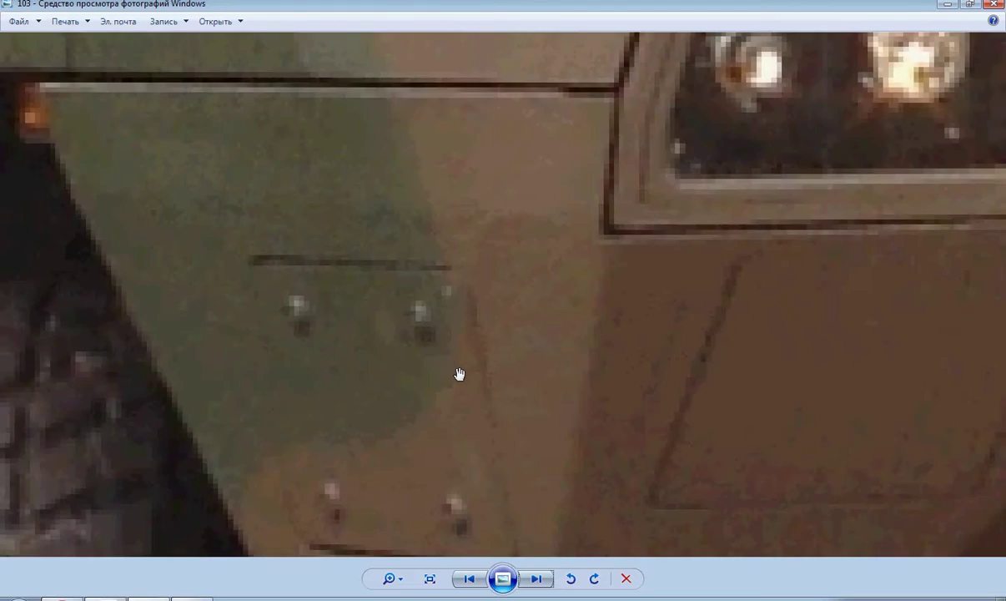
scroll(459, 374, down, 5)
scroll(461, 375, up, 1)
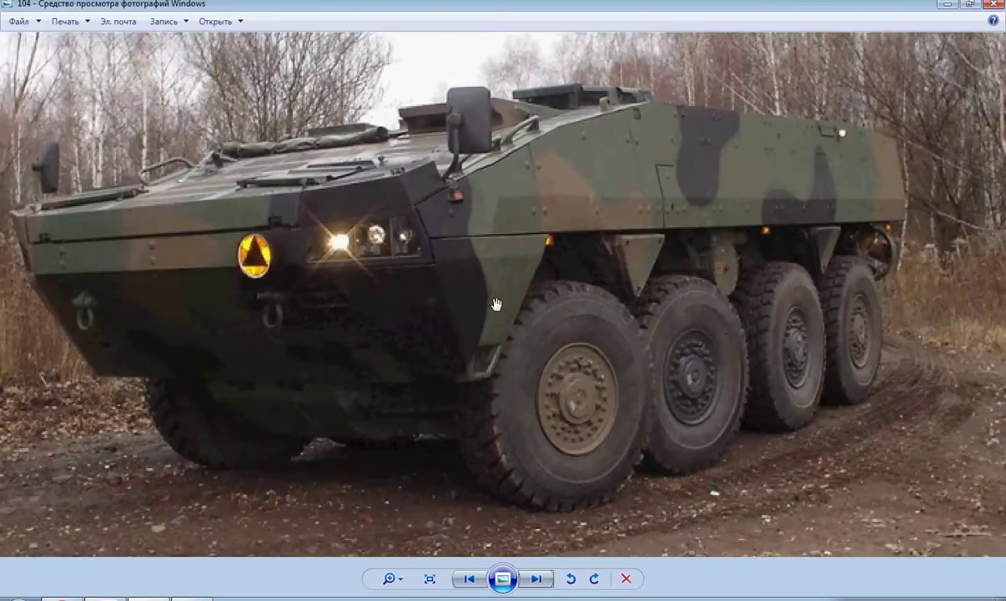
key(Right)
scroll(351, 380, up, 3)
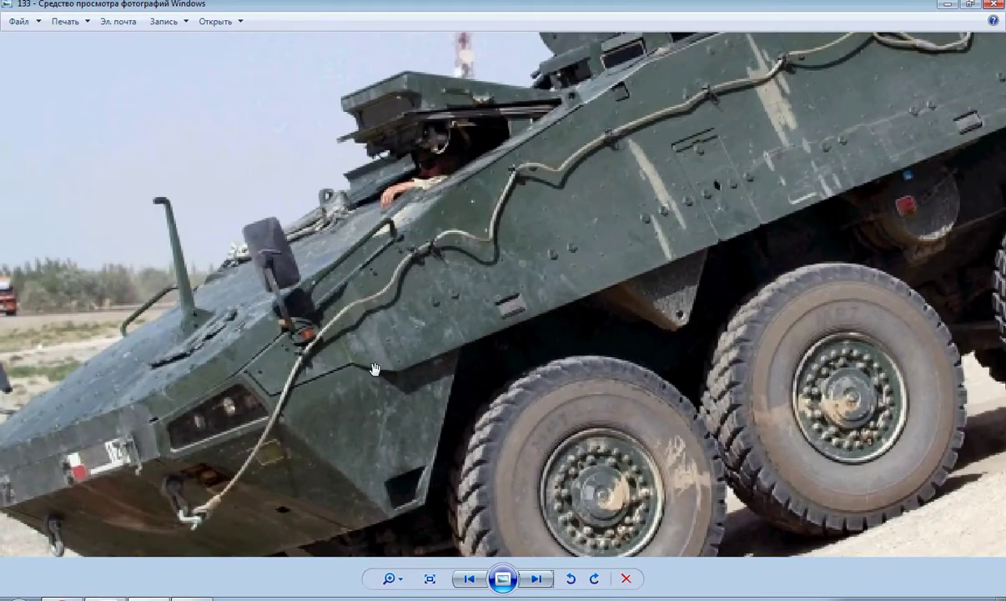
scroll(400, 388, up, 4)
key(Right)
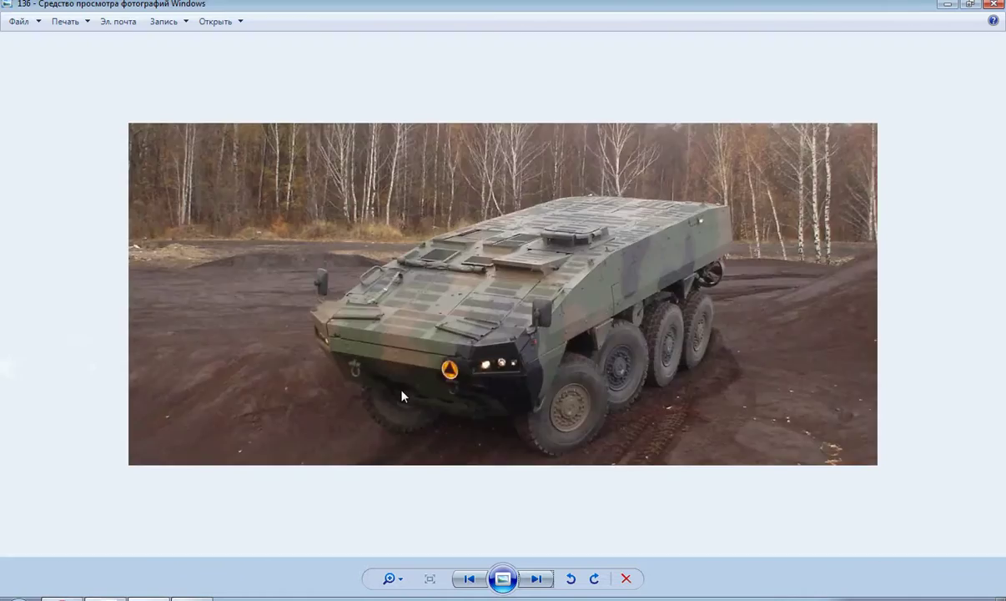
- Examine the bolts on the hull's side and rear plates in the remaining Rosomak and Patria AMV reference photos
scroll(488, 384, up, 4)
key(Right)
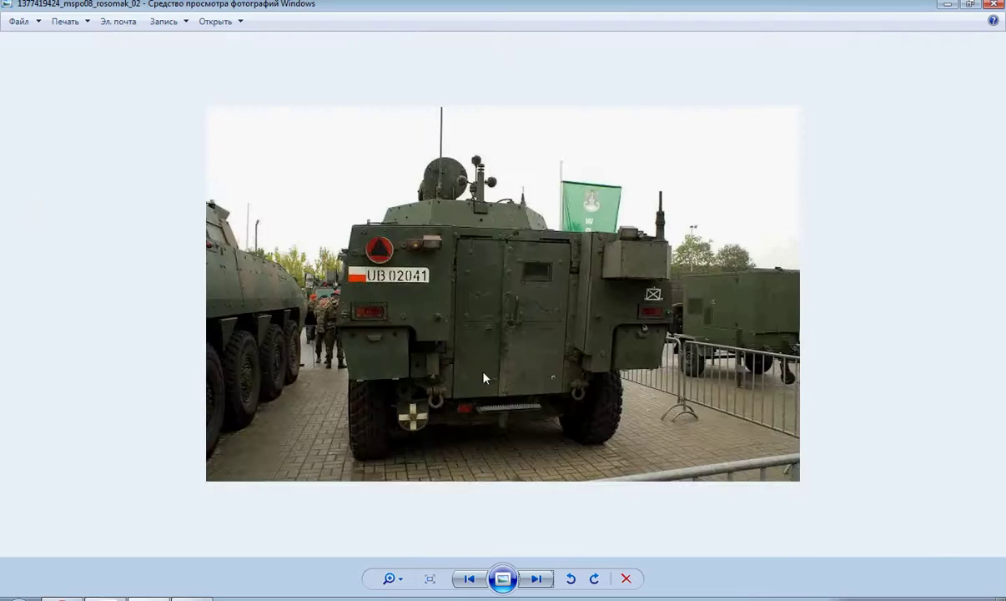
scroll(485, 378, up, 3)
key(Right)
key(Right)
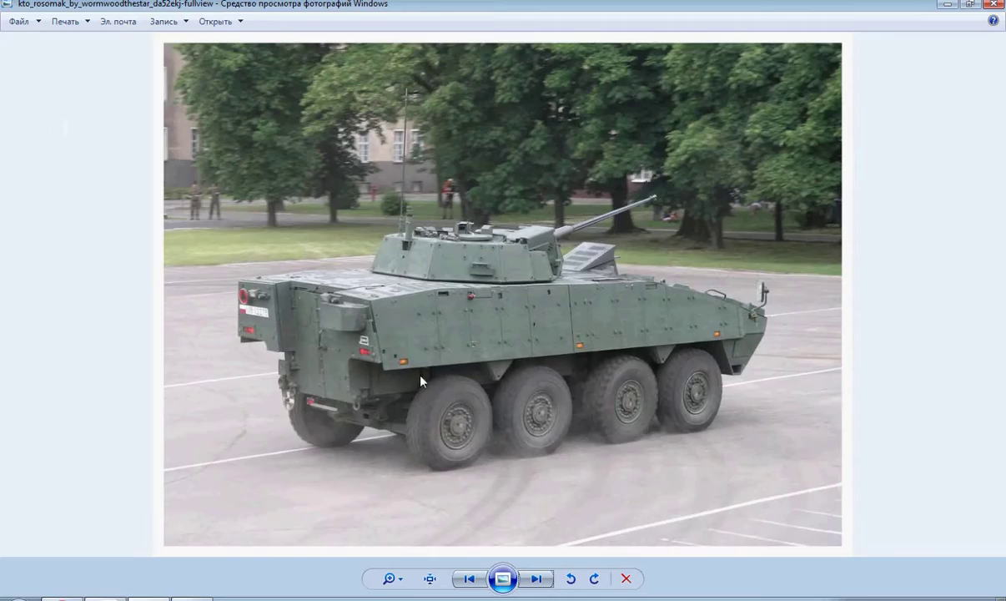
scroll(517, 361, up, 5)
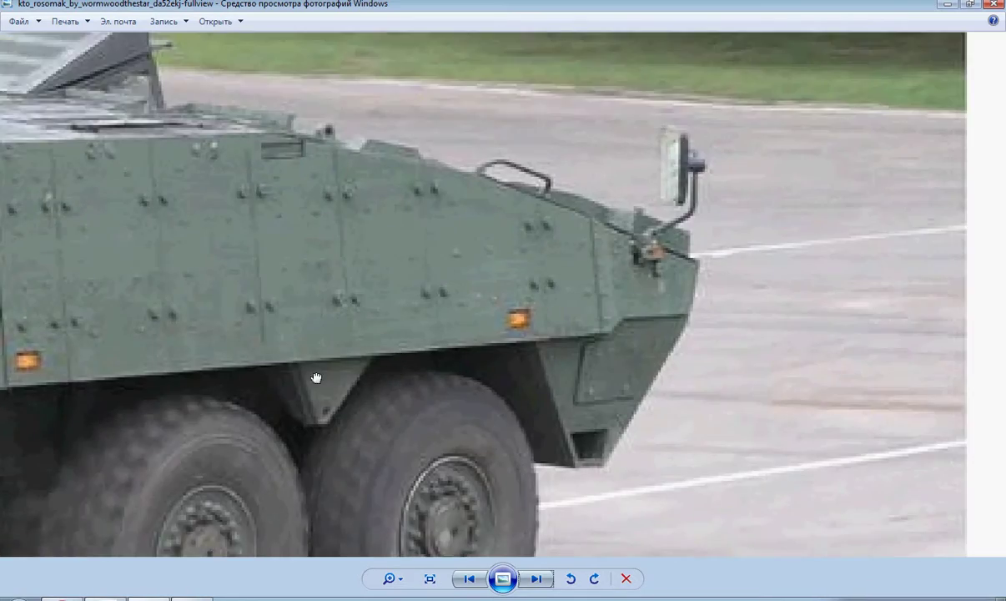
scroll(630, 382, up, 1)
key(Right)
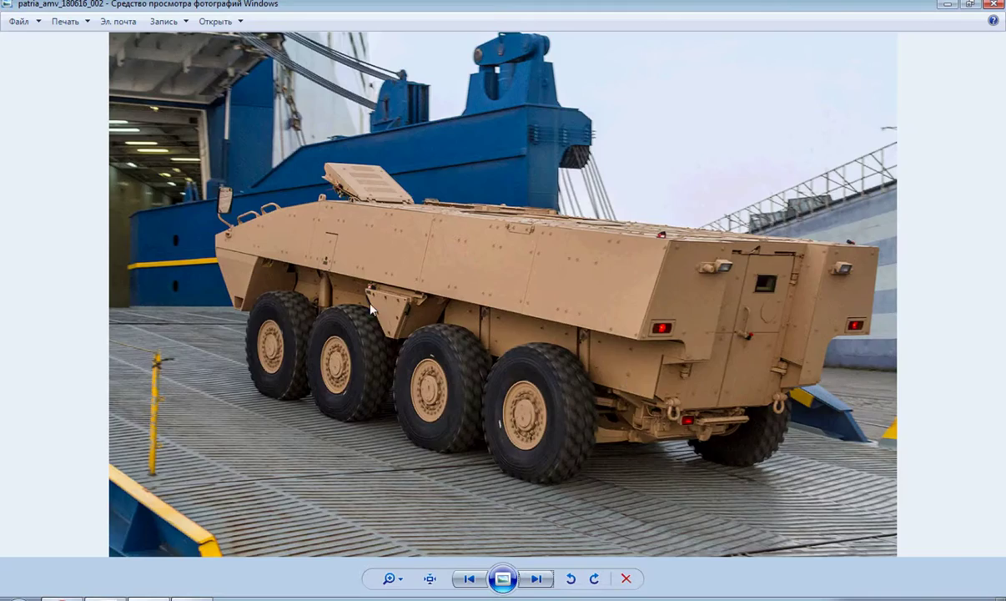
scroll(367, 302, up, 4)
drag(741, 342, 344, 266)
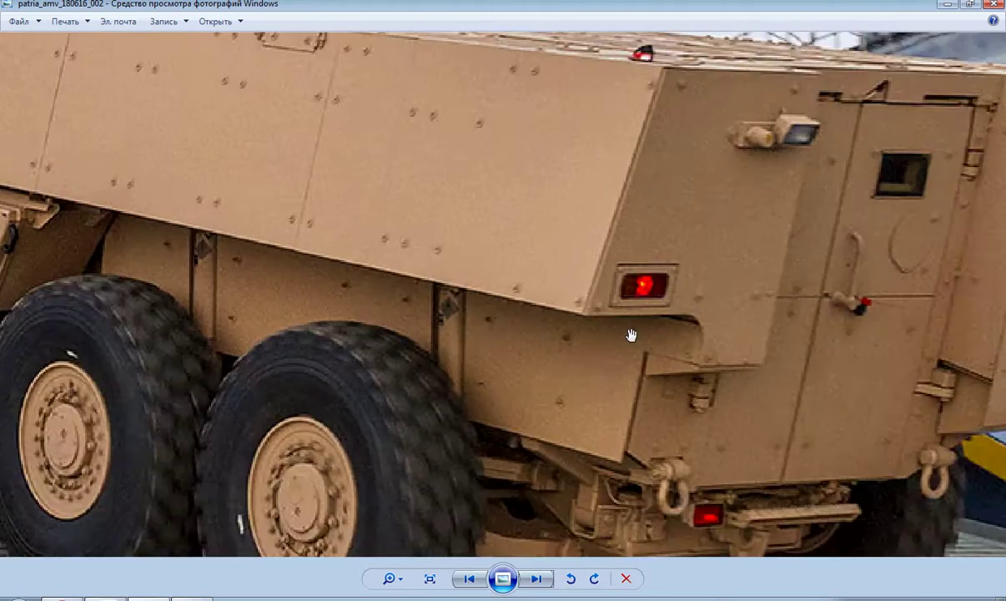
scroll(589, 325, up, 3)
drag(656, 343, 486, 297)
- Return to the POL_KTO_Rosomak photo and examine the bolt heads on the front hull side
key(Left)
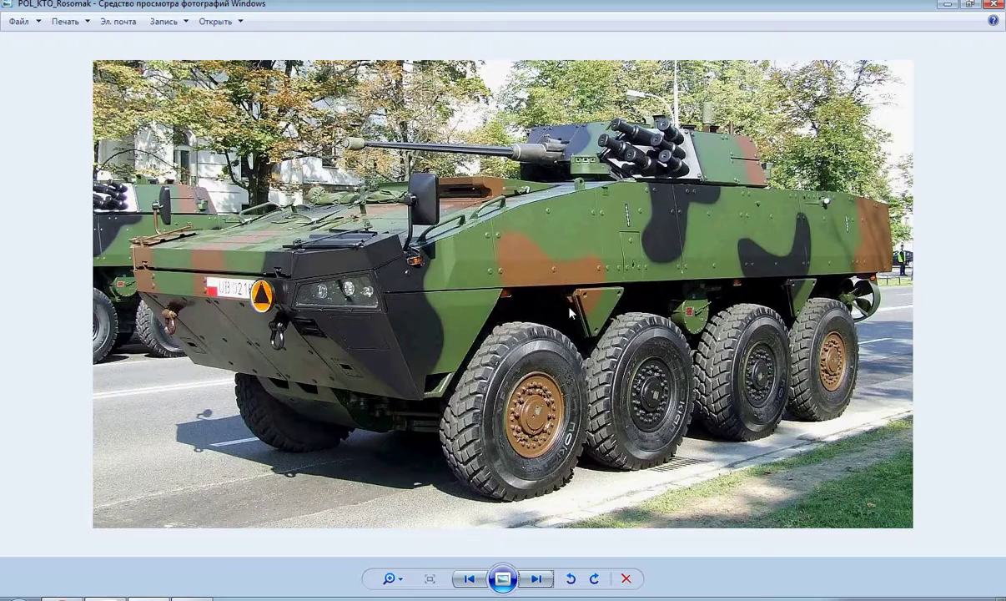
scroll(449, 308, up, 3)
scroll(532, 159, up, 3)
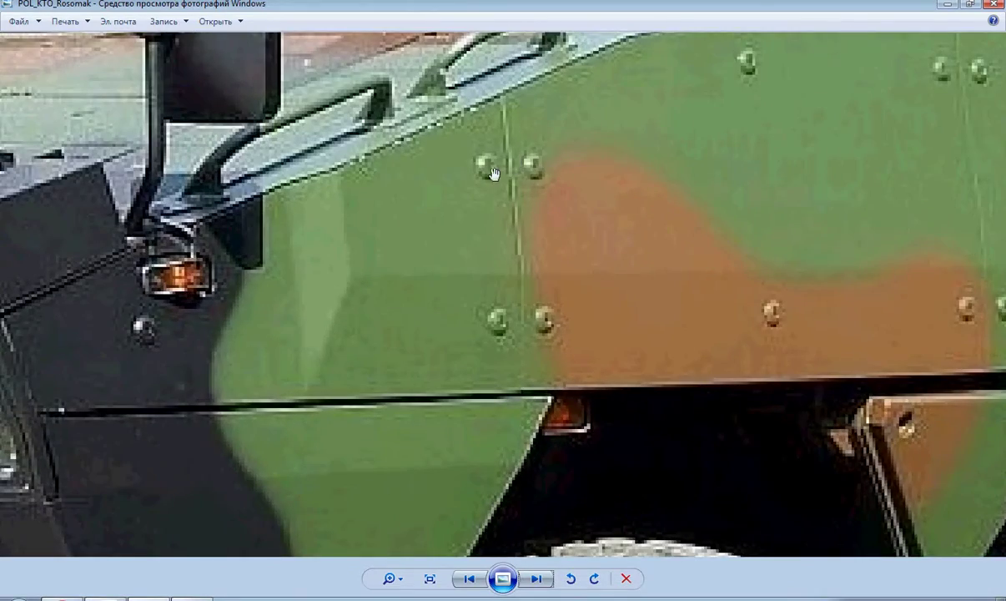
scroll(544, 170, down, 3)
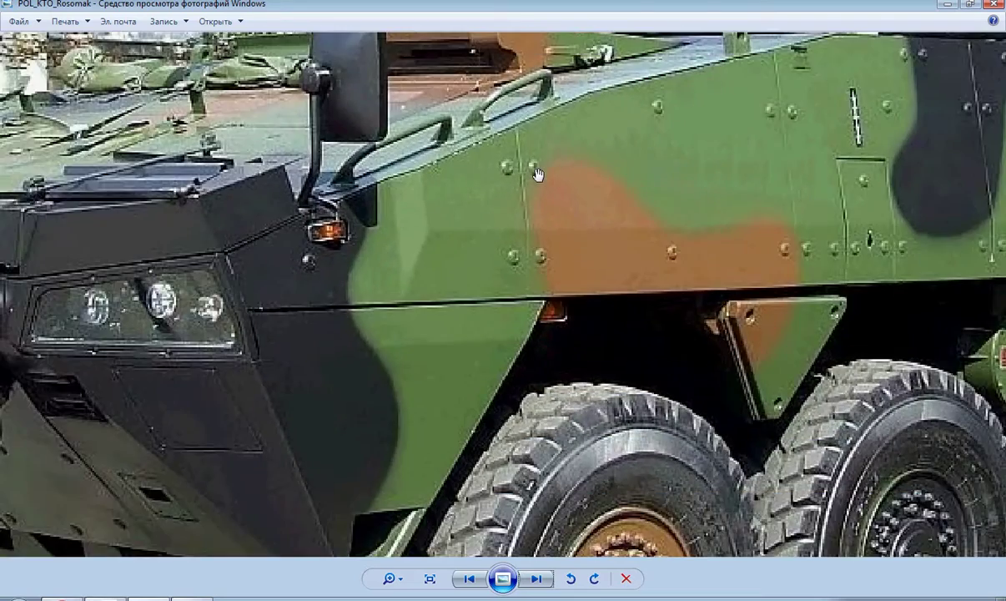
scroll(538, 173, down, 1)
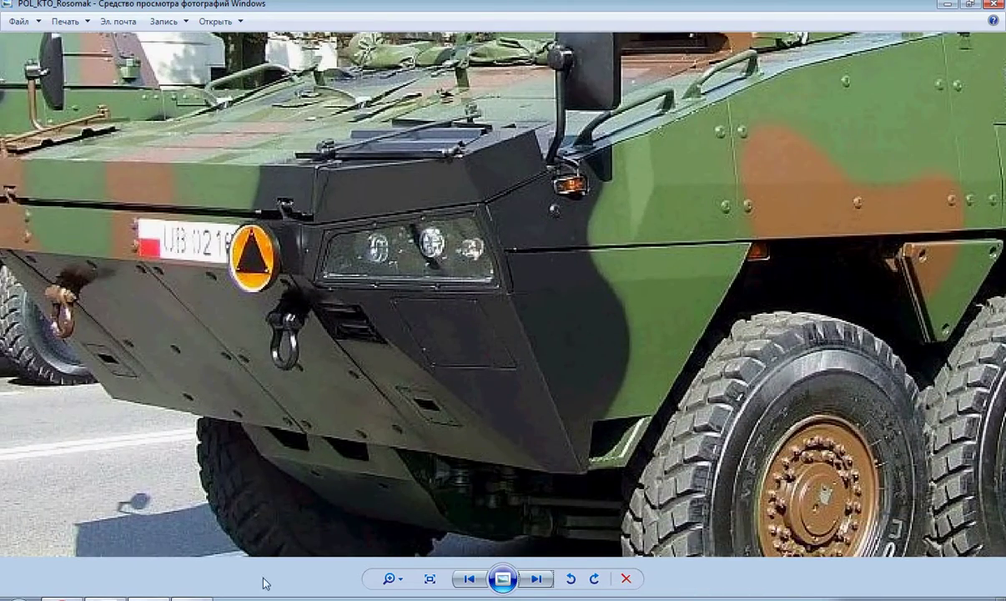
- Back in 3ds Max, create a cylinder about 2.73 cm in radius and 2.76 cm high at the side panel's lower front corner
click(116, 598)
scroll(456, 389, up, 5)
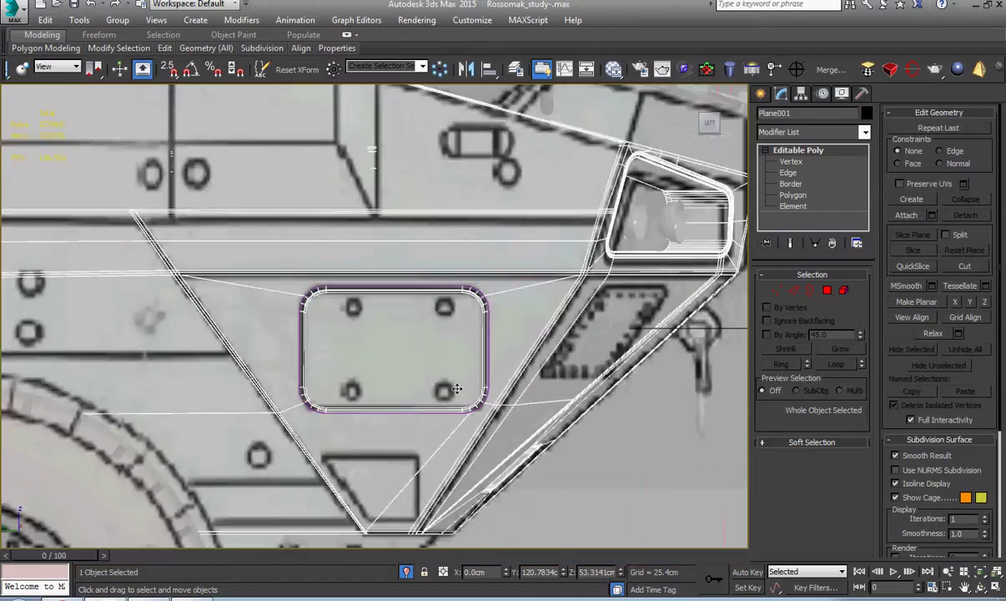
scroll(458, 390, down, 5)
mouse_move(457, 389)
alt+middle_down()
mouse_move(419, 295)
mouse_move(457, 393)
mouse_move(525, 396)
alt+middle_up()
scroll(460, 405, up, 8)
scroll(461, 412, down, 4)
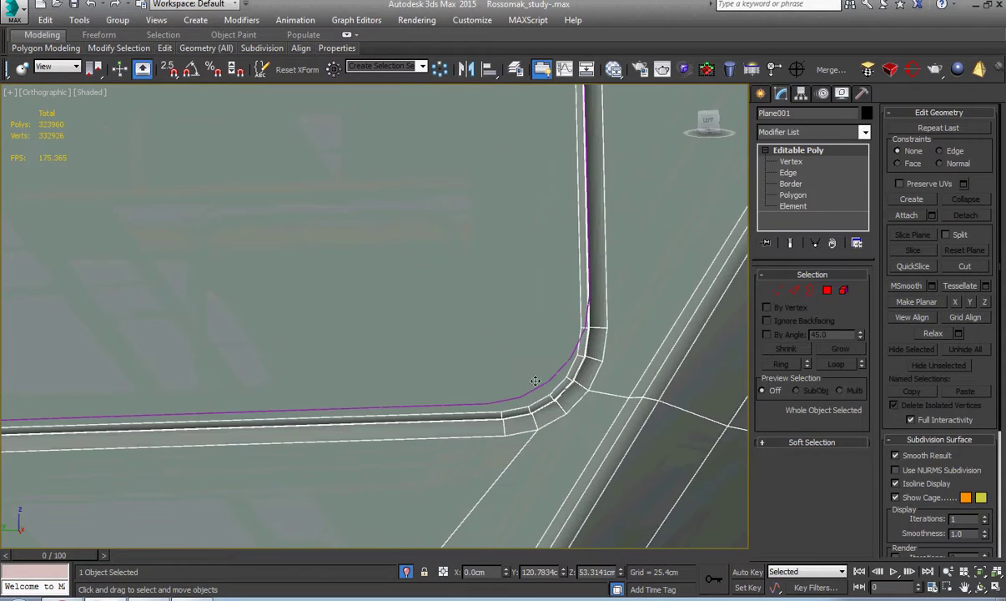
click(731, 73)
drag(473, 340, 511, 376)
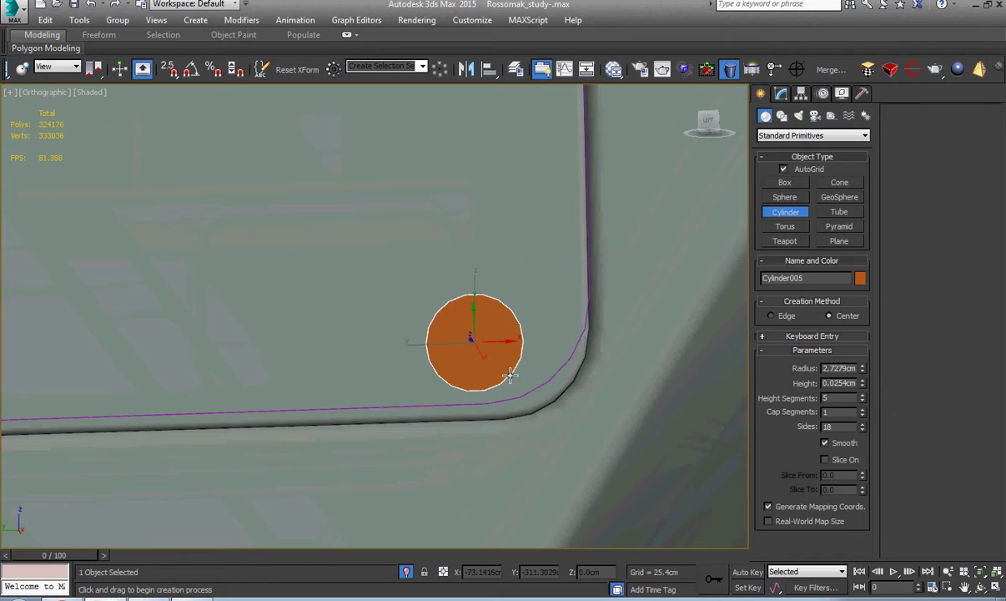
click(467, 350)
key(w)
scroll(524, 355, up, 2)
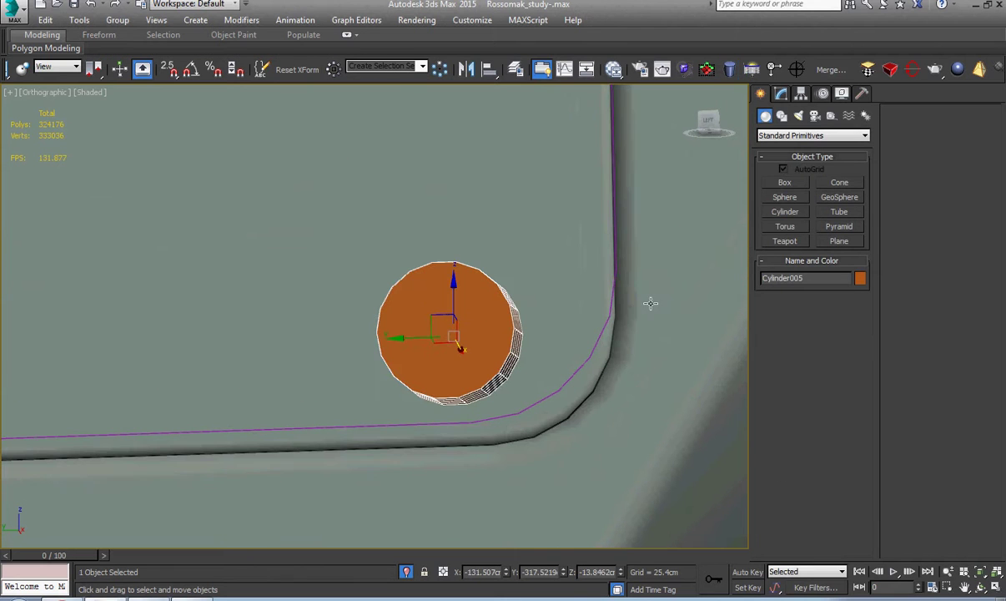
- Set the cylinder's height segments to 1 and move it onto the blueprint's lower front bolt in the left view
click(781, 93)
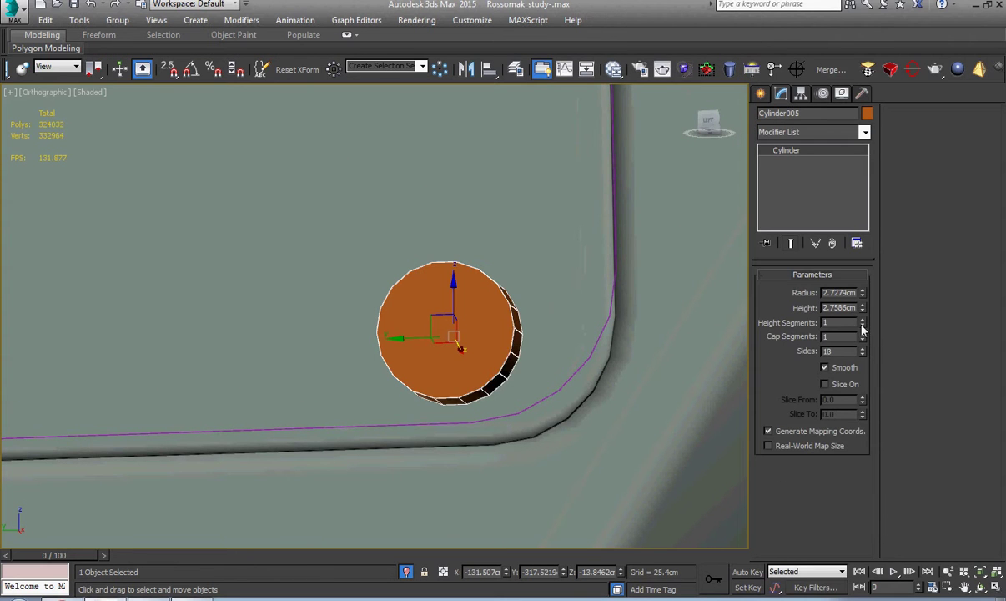
middle_drag(539, 318, 454, 322)
key(l)
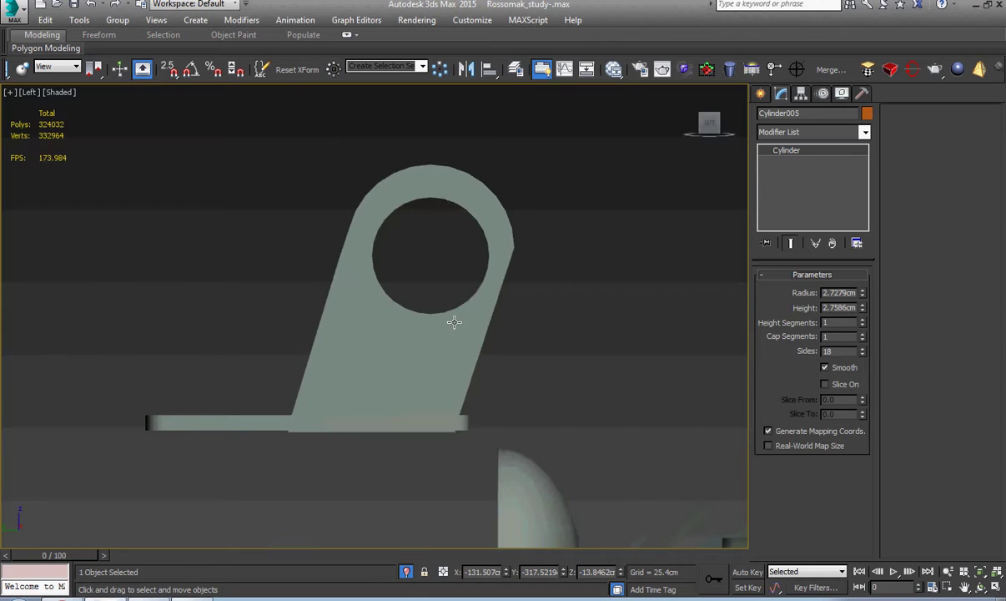
key(z)
scroll(464, 329, down, 4)
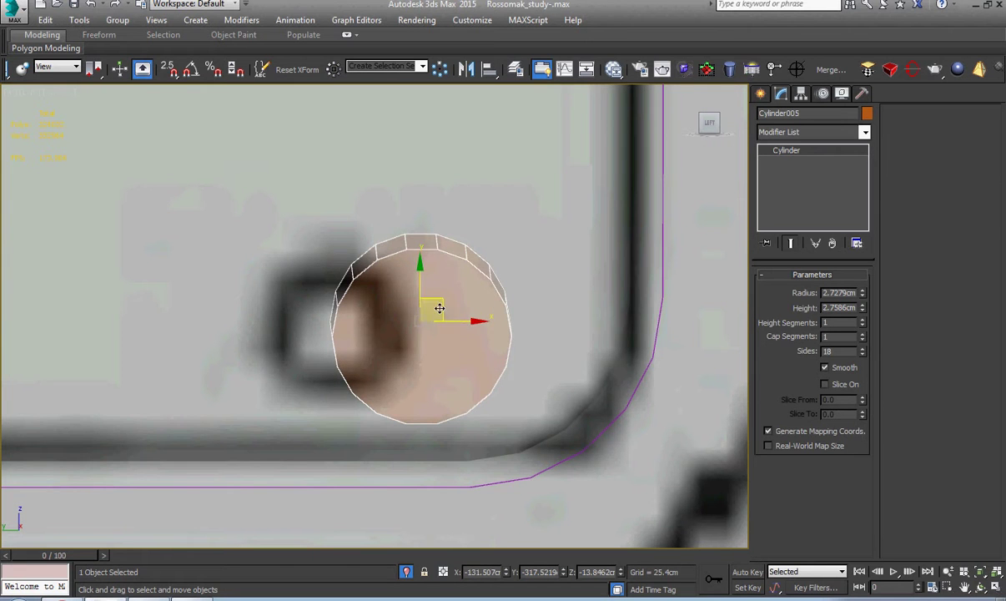
drag(440, 309, 359, 313)
- Set the bolt cylinder's height to about 1.16 cm
scroll(459, 338, down, 5)
alt+middle_drag(459, 334, 397, 359)
scroll(433, 380, up, 6)
key(z)
drag(863, 310, 859, 349)
key(z)
alt+middle_drag(532, 306, 523, 280)
- Convert the cylinder to an editable poly and inset its outer cap by about 0.44 cm
right_click(519, 275)
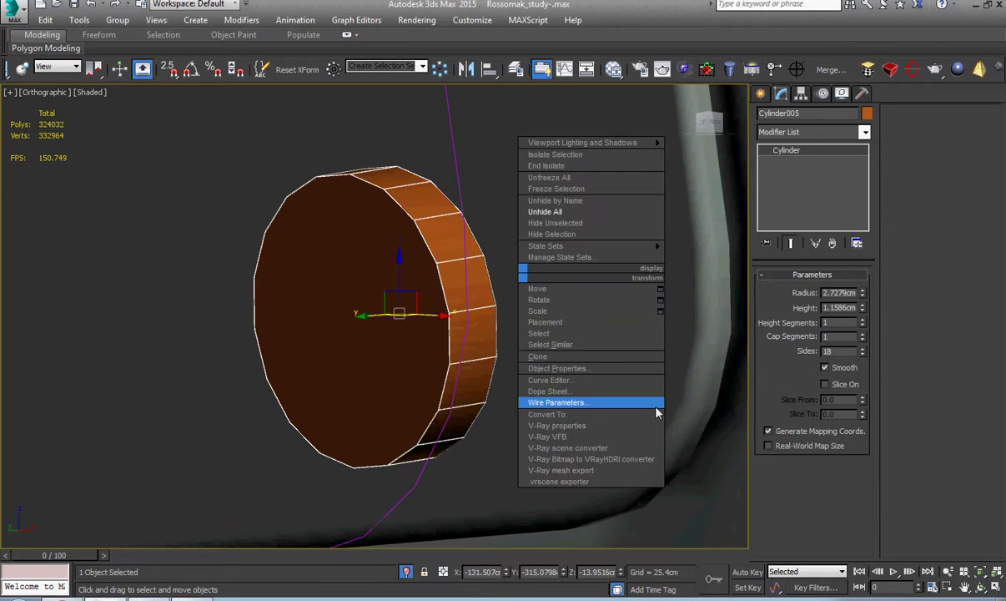
mouse_move(657, 414)
click(685, 426)
key(4)
click(375, 325)
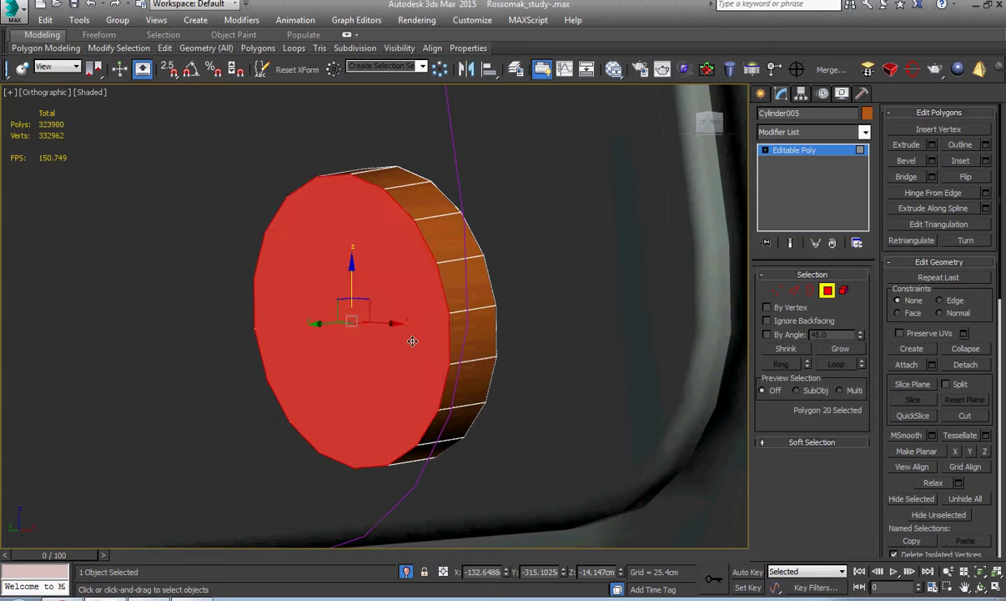
right_click(443, 283)
click(302, 350)
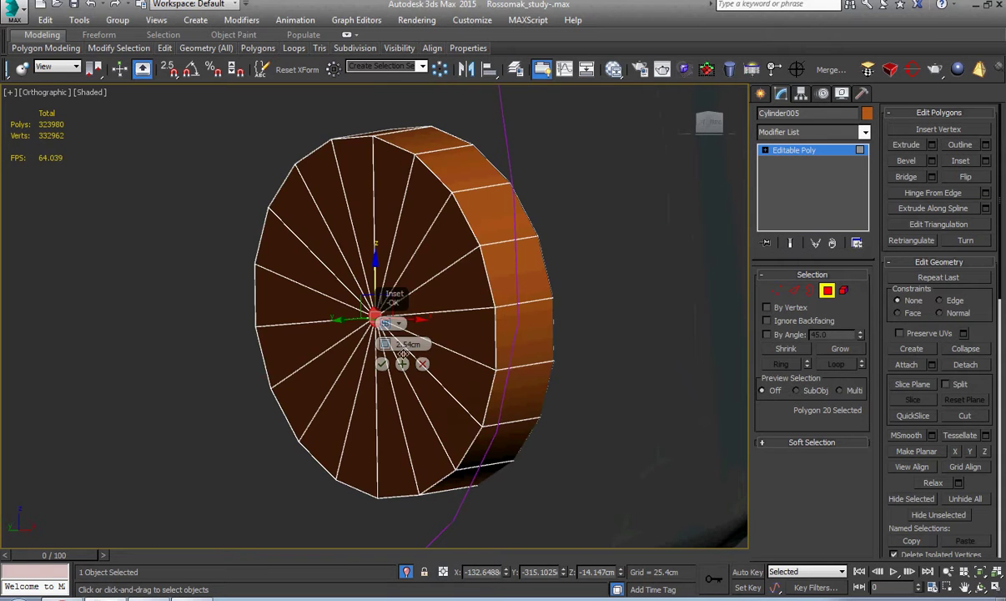
right_click(384, 344)
drag(384, 344, 388, 312)
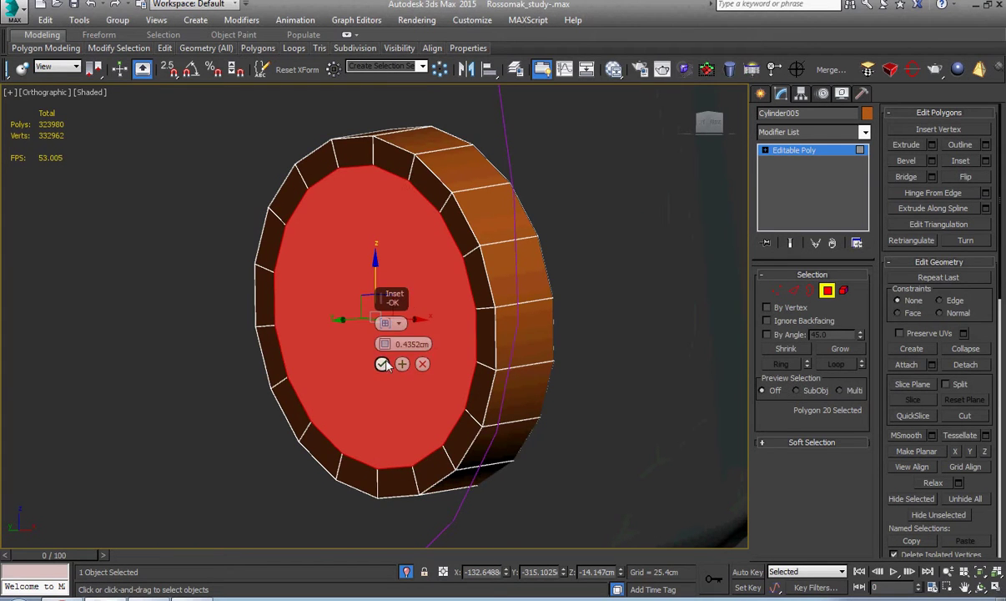
click(382, 364)
- Bevel the inset cap face inward with an outline of about -0.96 cm to form a tapered recess
scroll(412, 358, up, 1)
right_click(411, 358)
click(360, 343)
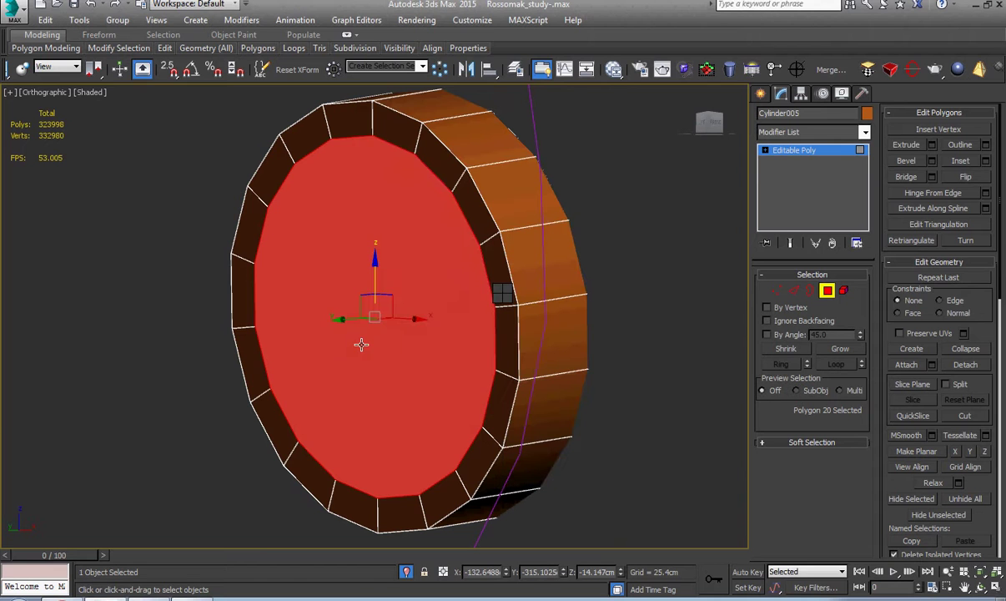
right_click(385, 344)
drag(385, 344, 396, 396)
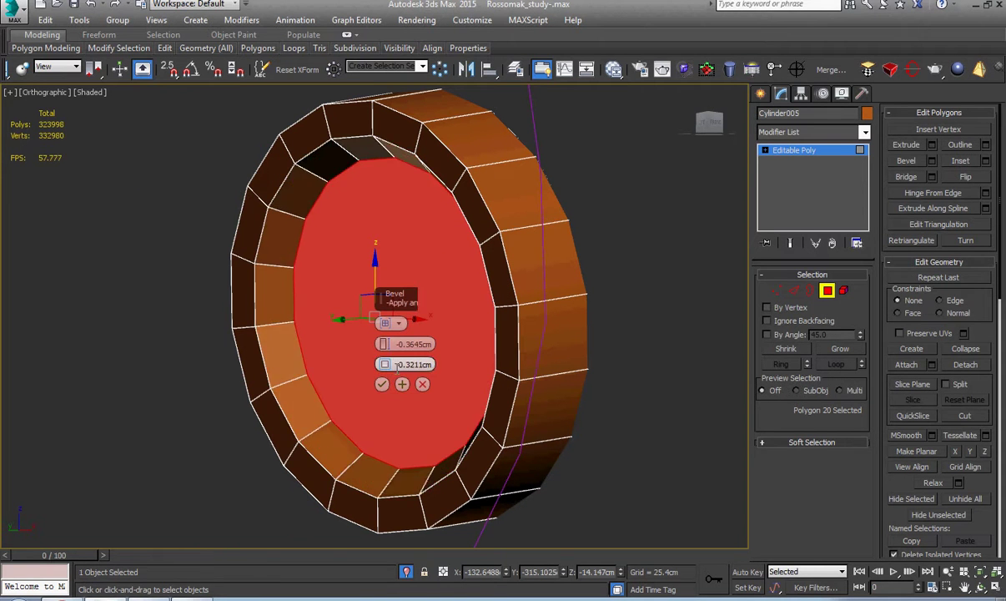
drag(391, 346, 390, 415)
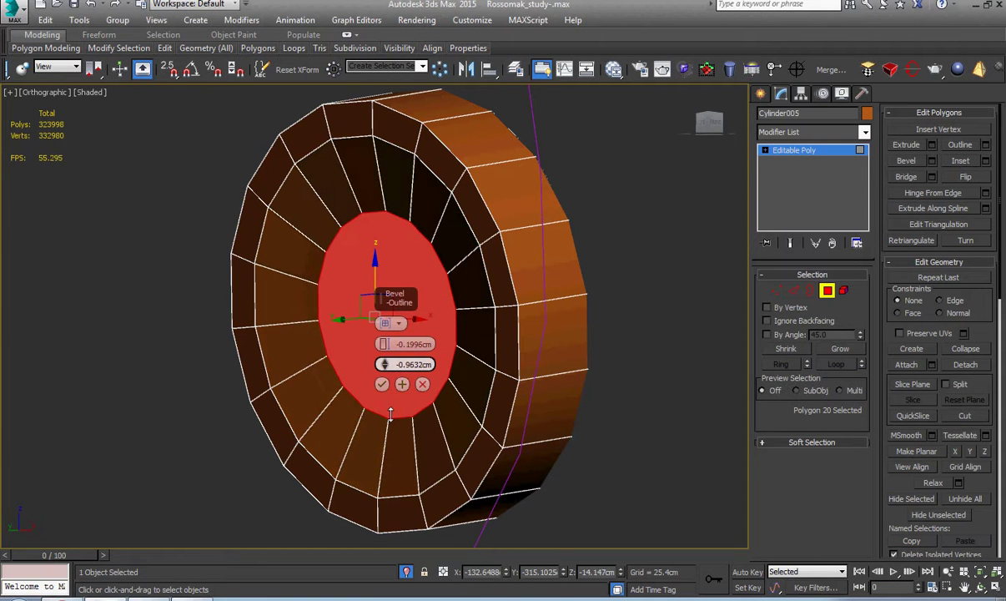
mouse_move(388, 343)
mouse_down()
mouse_move(389, 326)
mouse_move(389, 349)
mouse_up()
click(382, 383)
- Extrude the recess's central face further inward and inset it by about 0.07 cm
scroll(436, 310, up, 5)
right_click(437, 310)
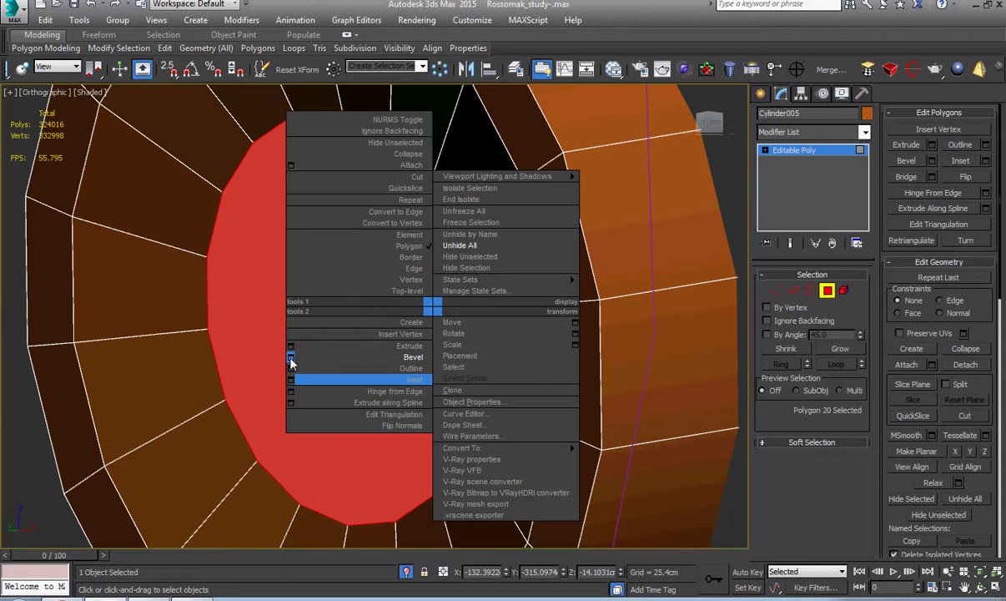
click(291, 353)
mouse_move(385, 342)
mouse_down()
mouse_move(397, 406)
mouse_move(387, 338)
mouse_up()
click(382, 363)
right_click(443, 243)
click(300, 319)
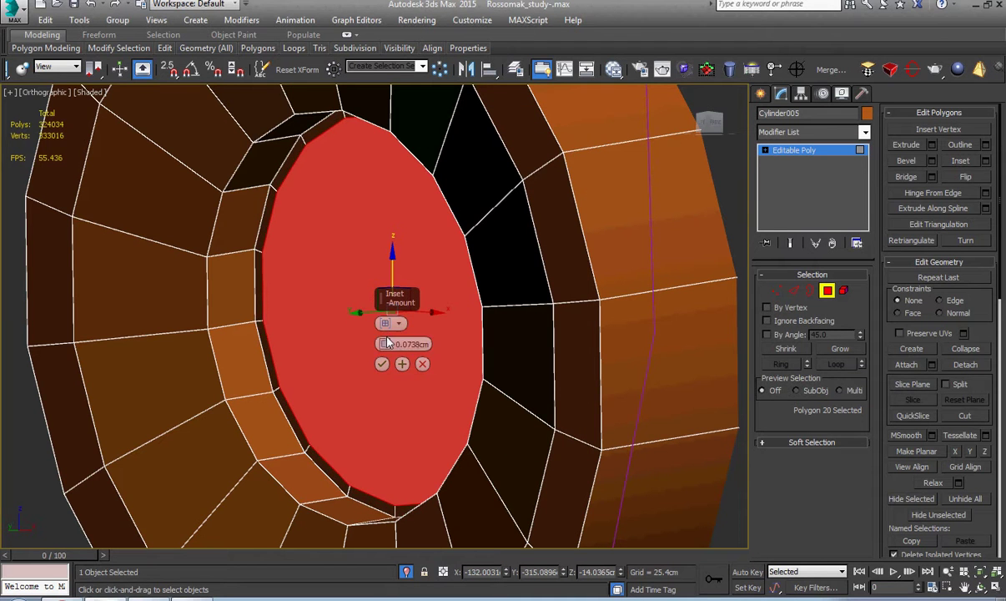
click(382, 365)
- Inset the ring of faces around the bolt's outer side wall by about 0.07 cm
scroll(365, 289, down, 4)
click(471, 313)
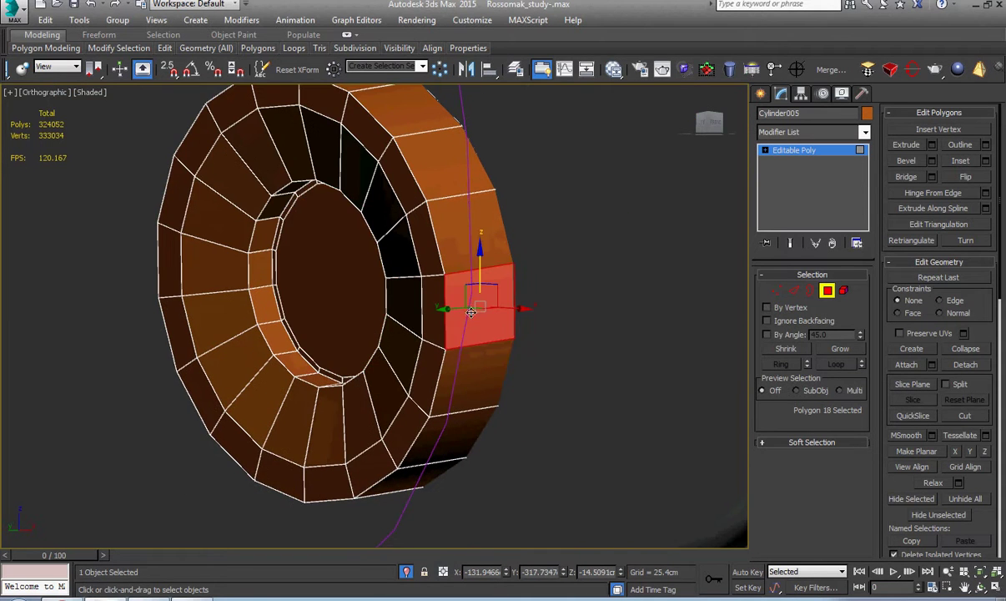
shift+click(472, 367)
scroll(500, 311, up, 5)
right_click(498, 307)
click(358, 380)
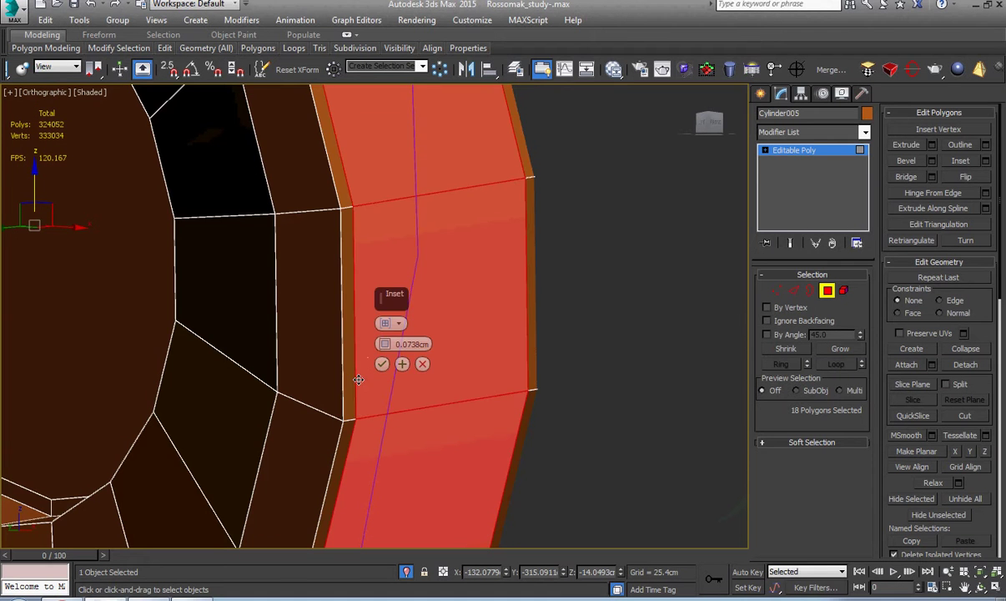
click(382, 364)
scroll(383, 359, down, 3)
middle_drag(382, 359, 574, 353)
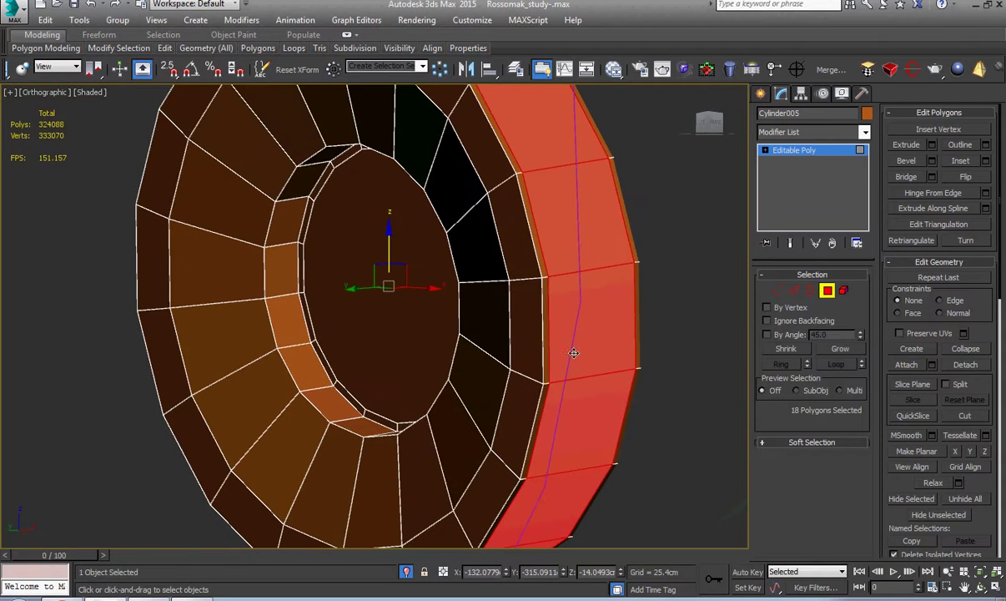
- Inset the ring of faces on the recess's inner wall by the same amount
click(301, 319)
shift+click(301, 354)
scroll(300, 351, up, 3)
right_click(378, 309)
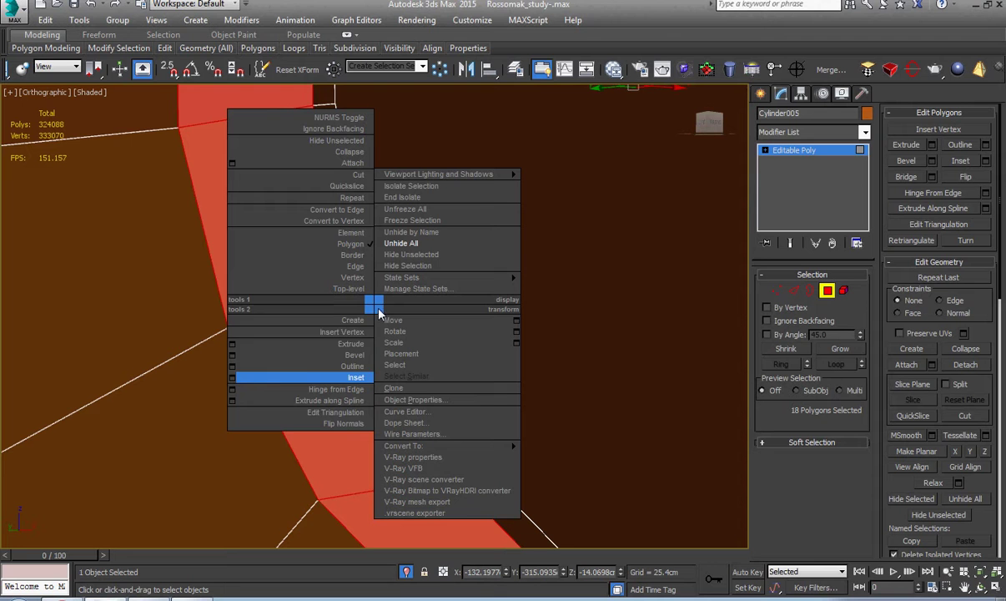
click(235, 381)
click(382, 363)
scroll(382, 364, down, 4)
middle_drag(382, 364, 493, 335)
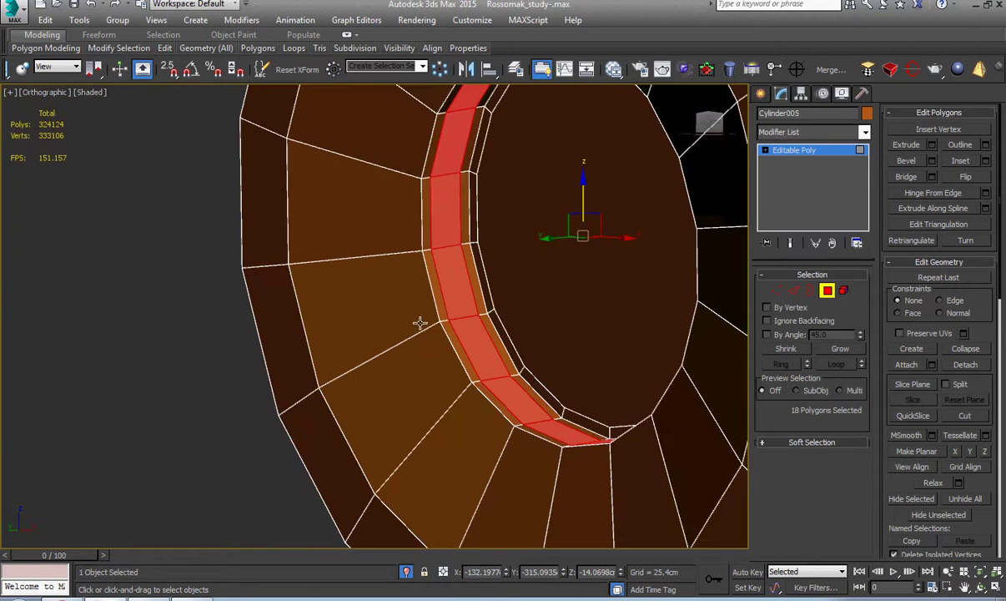
- Inset the ring of tapered faces inside the bolt's recess by the same amount
click(418, 320)
shift+click(423, 357)
key(z)
right_click(473, 315)
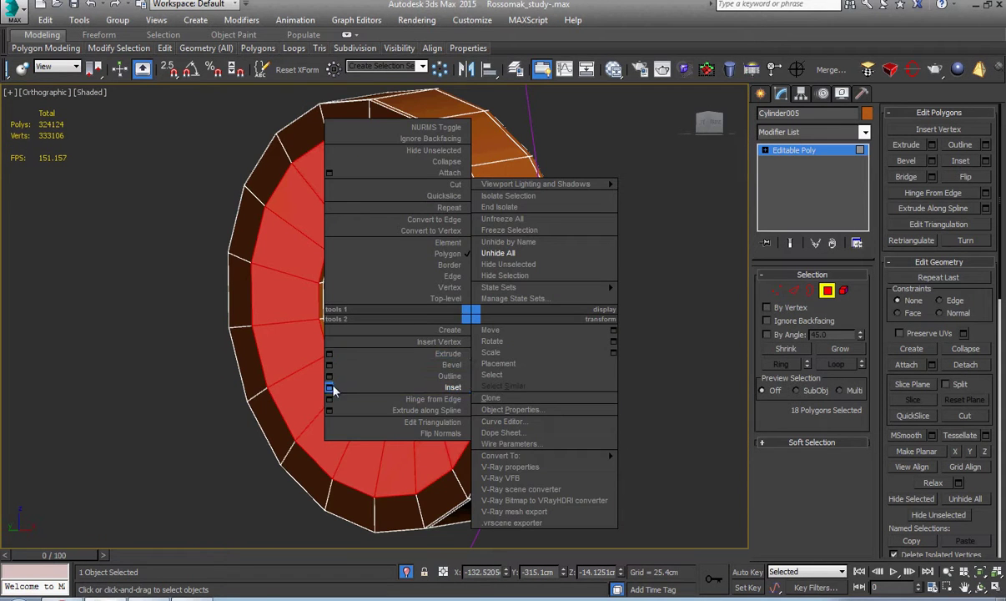
click(331, 388)
click(384, 364)
- Inset the ring of faces on the bolt's flat front rim by the same amount
scroll(485, 263, up, 6)
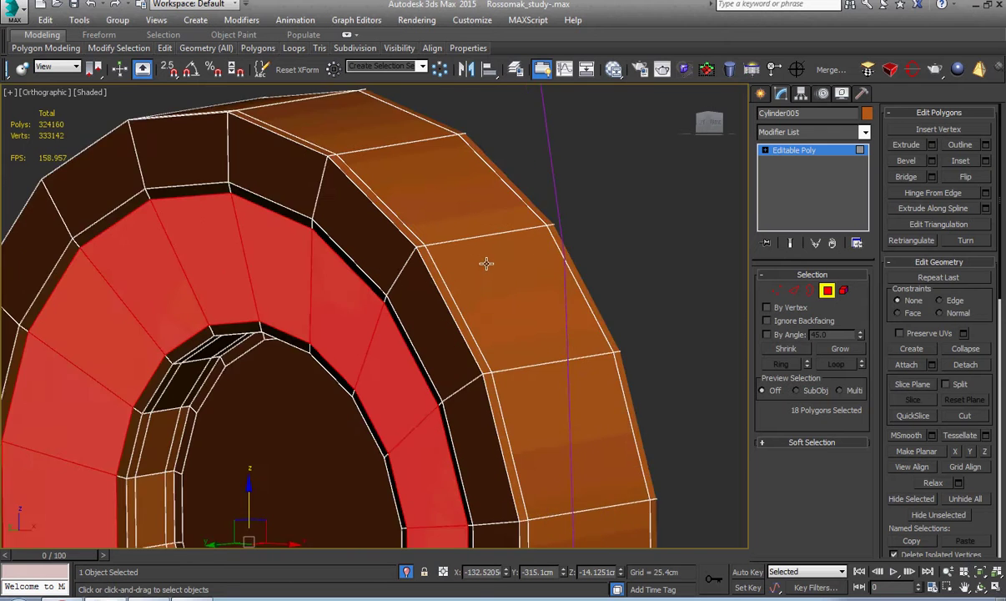
scroll(355, 242, up, 2)
right_click(426, 235)
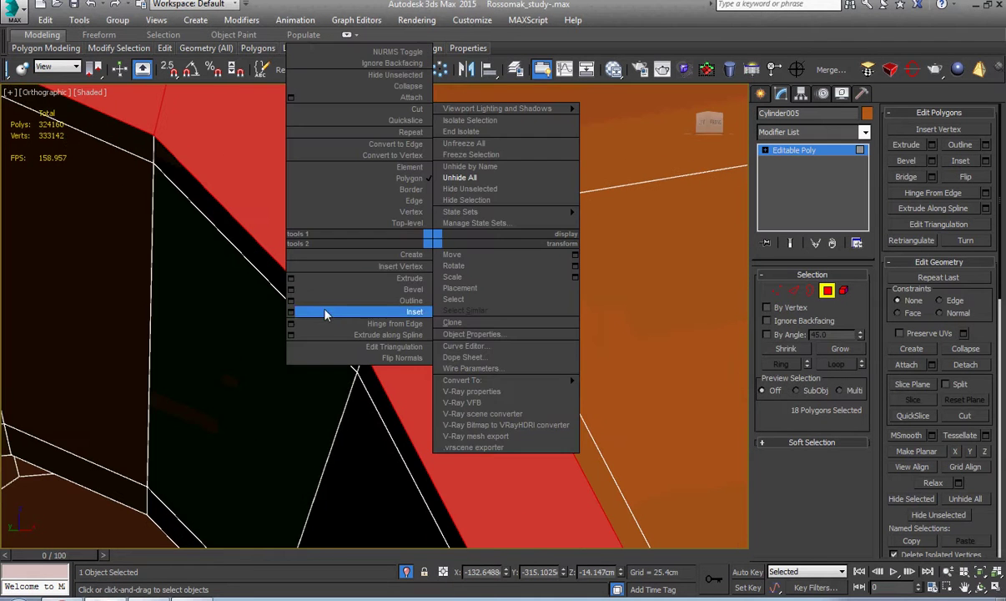
click(285, 298)
click(382, 364)
scroll(393, 355, down, 6)
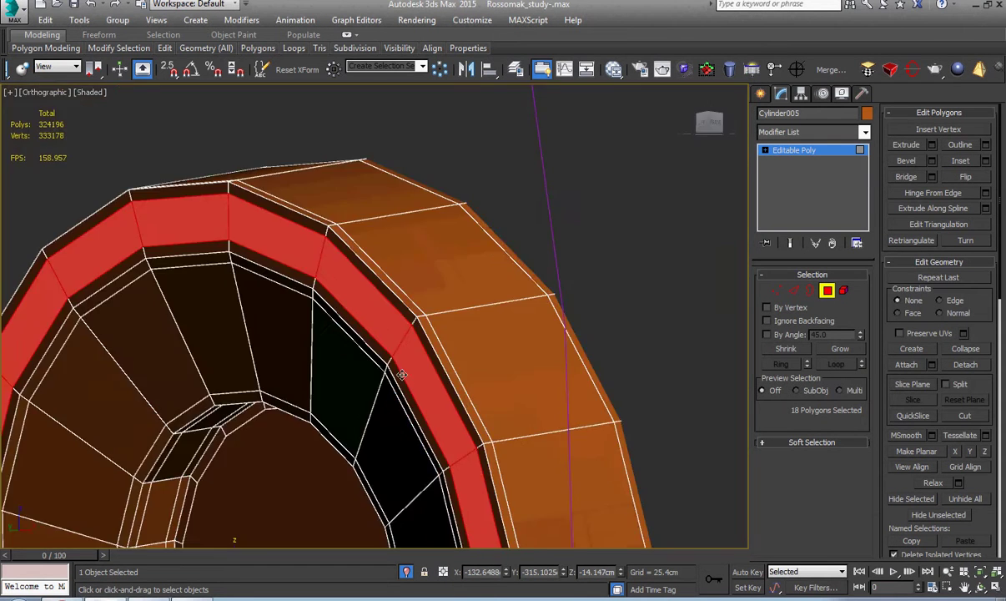
- Select the whole bolt mesh as one element and return to object level
key(5)
click(404, 349)
key(z)
scroll(953, 261, down, 3)
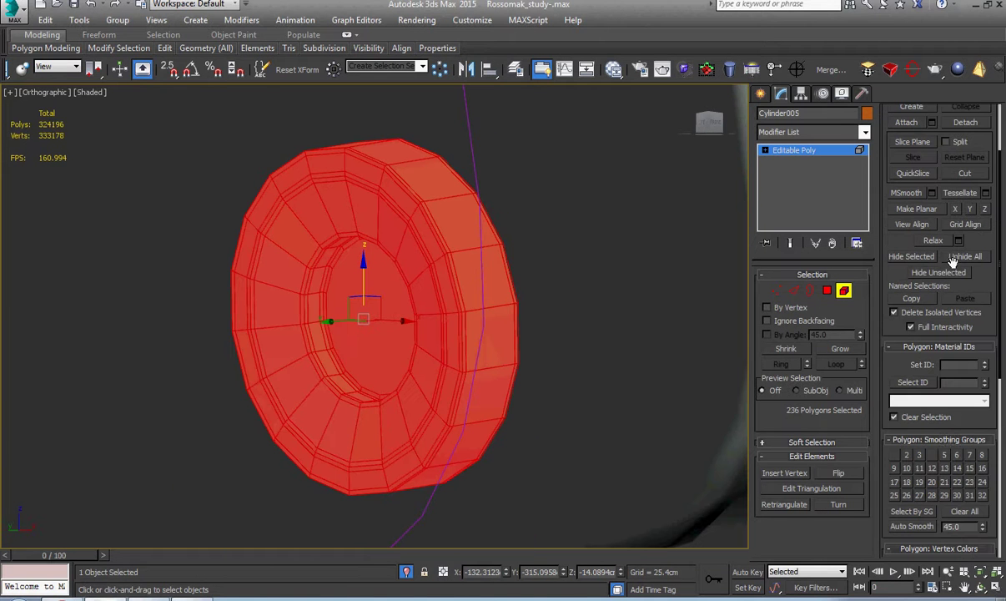
click(765, 151)
click(794, 151)
- Clone the bolt as an element horizontally onto the neighbouring lower bolt in the Left view's blueprint
scroll(476, 286, down, 5)
alt+middle_drag(476, 285, 441, 275)
scroll(513, 352, up, 4)
key(z)
key(l)
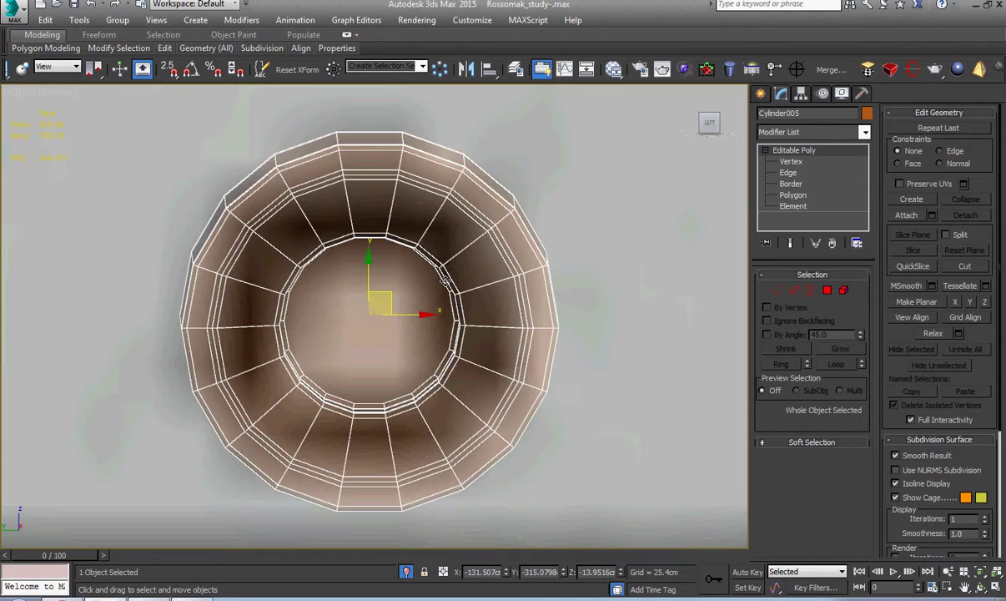
right_click(442, 275)
click(476, 291)
scroll(552, 291, down, 5)
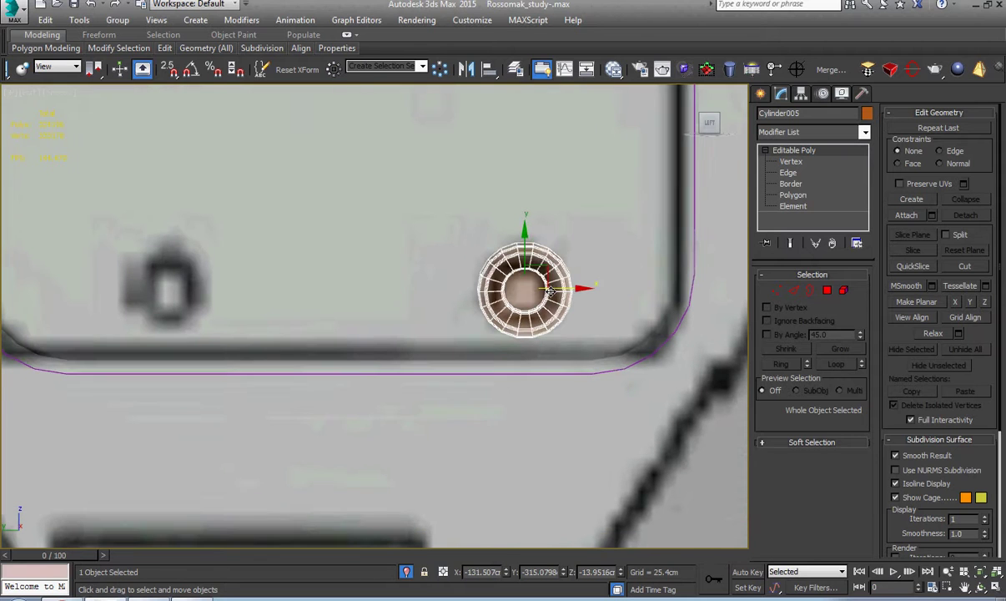
key(5)
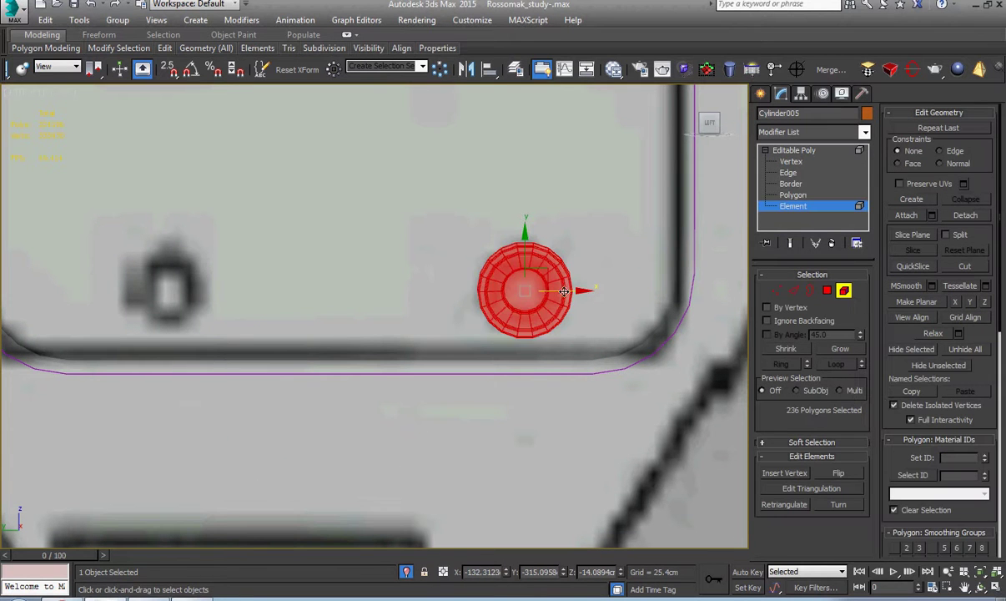
mouse_move(547, 288)
shift+mouse_down()
mouse_move(225, 281)
mouse_move(203, 271)
shift+mouse_up()
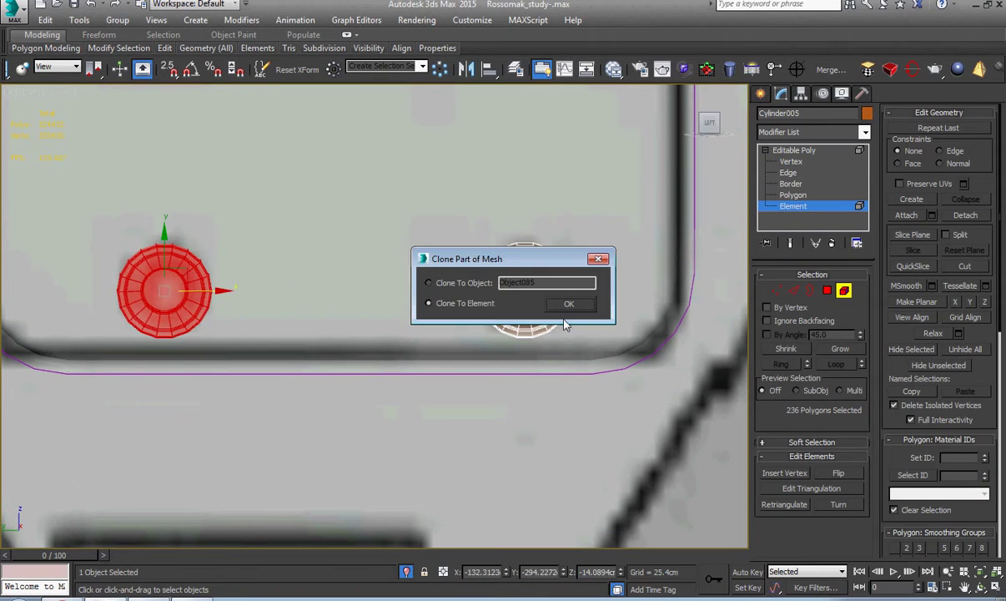
click(569, 302)
- Using the Parent coordinate system, clone both lower bolts upward as elements near the cover's upper edge
scroll(565, 317, down, 5)
mouse_move(564, 321)
alt+middle_down()
mouse_move(443, 369)
mouse_move(468, 374)
alt+middle_up()
scroll(430, 341, up, 3)
alt+right_click(450, 357)
click(491, 342)
scroll(403, 364, down, 3)
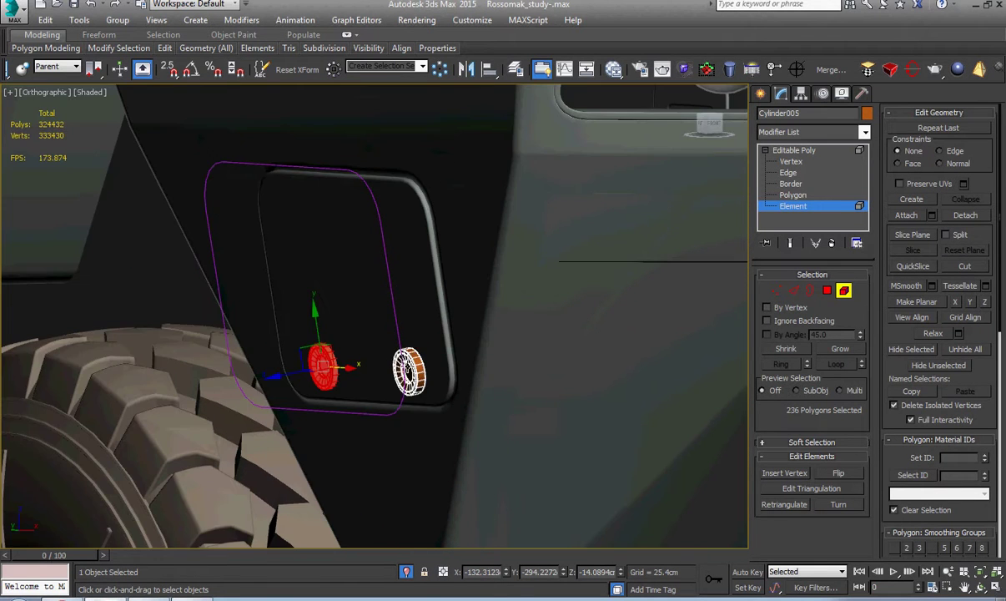
ctrl+click(405, 366)
middle_drag(407, 367, 427, 386)
shift+drag(424, 362, 420, 209)
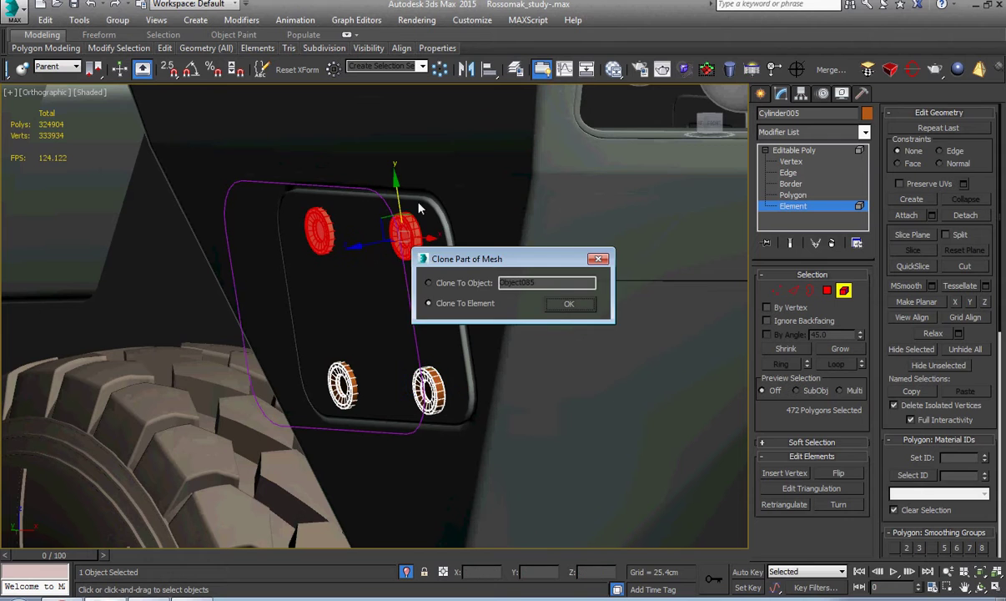
click(554, 308)
- Move the upper pair of bolts vertically to match the blueprint, and leave element editing
key(z)
key(l)
key(z)
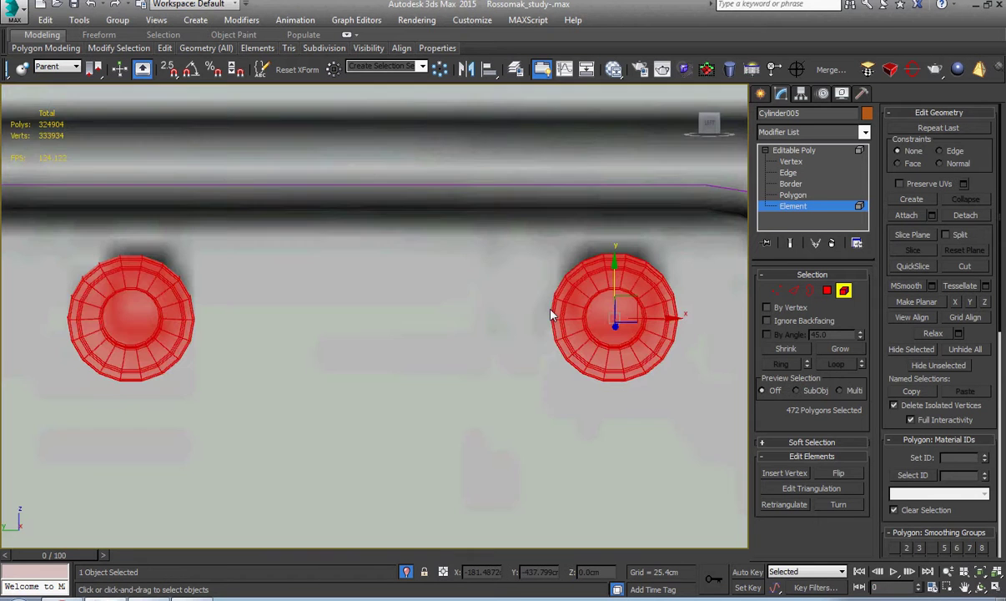
drag(616, 278, 616, 258)
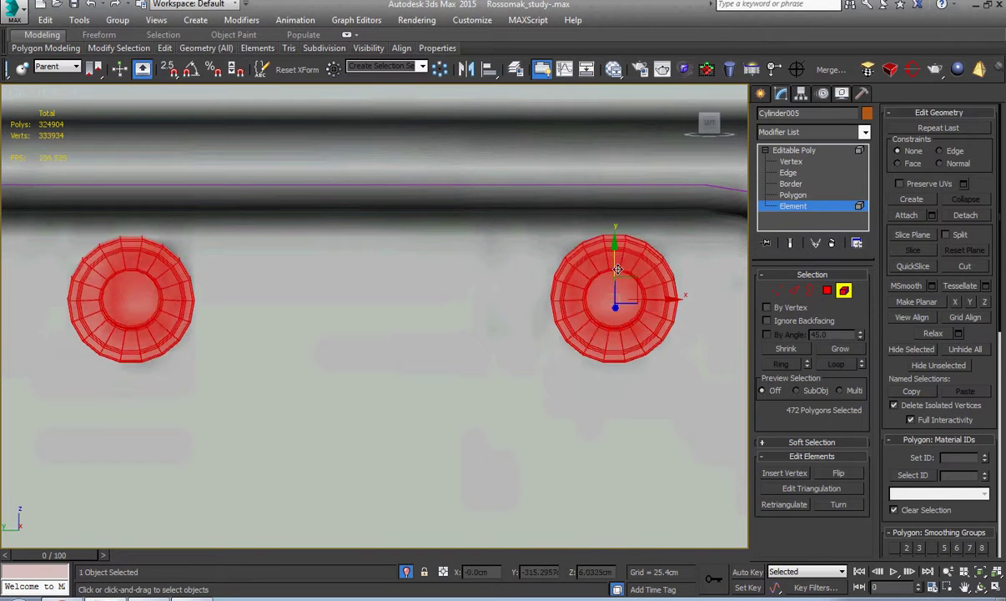
scroll(615, 273, down, 5)
alt+middle_drag(612, 289, 583, 330)
click(809, 151)
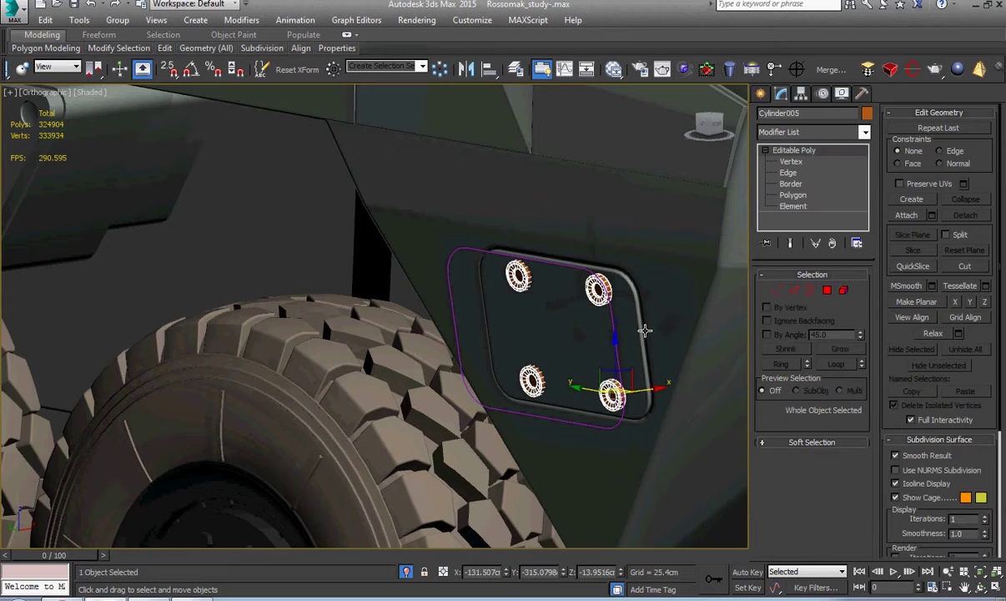
- Attach the four-bolt mesh to the hull mesh Plane001
click(645, 330)
key(z)
click(916, 219)
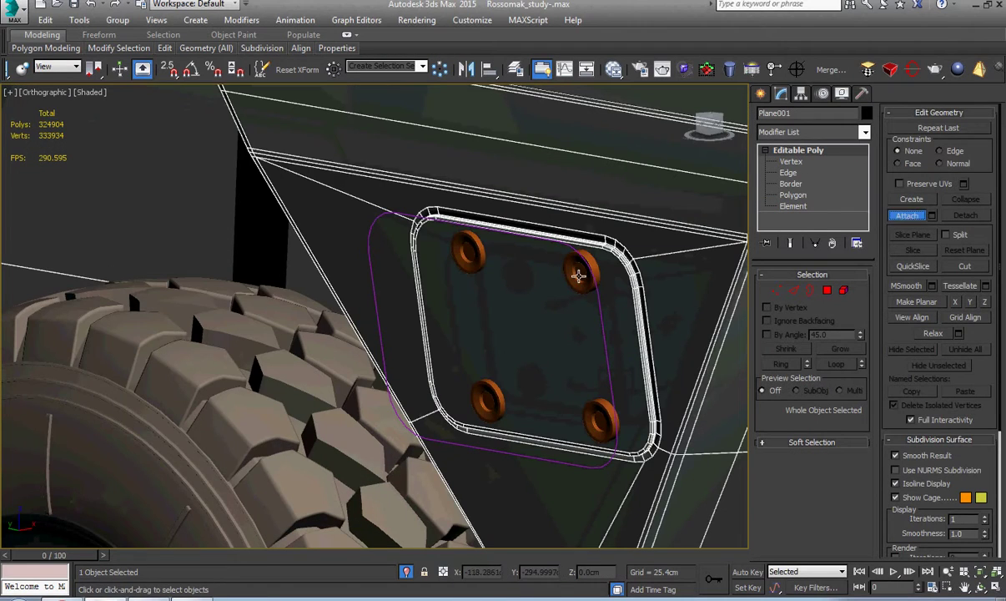
click(579, 269)
- Examine the attached bolts up close with and without edged faces
scroll(417, 276, down, 5)
scroll(492, 316, up, 5)
key(F4)
scroll(493, 315, up, 4)
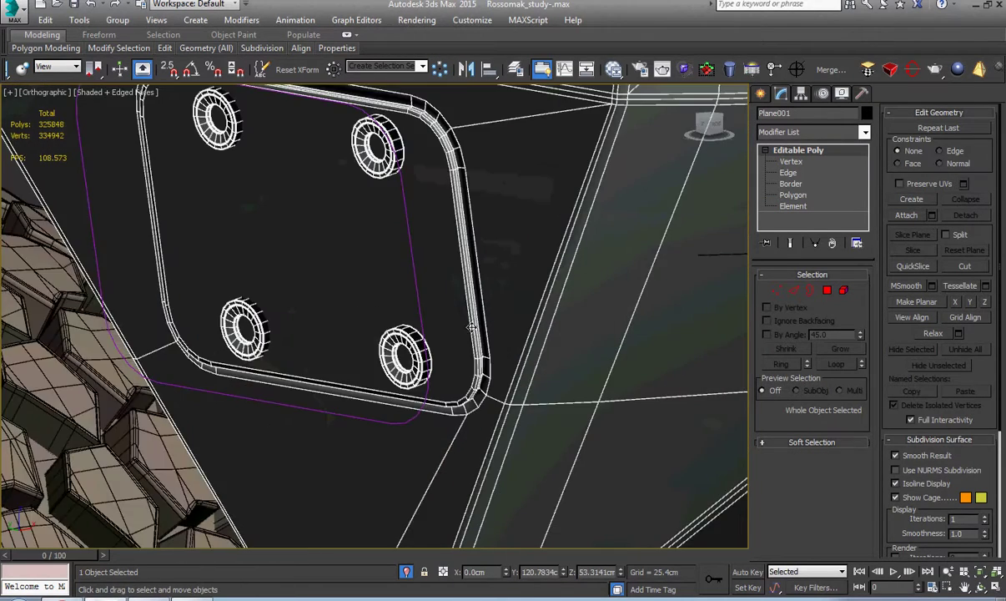
scroll(446, 280, down, 6)
click(478, 434)
scroll(439, 302, up, 6)
scroll(480, 255, up, 5)
key(F4)
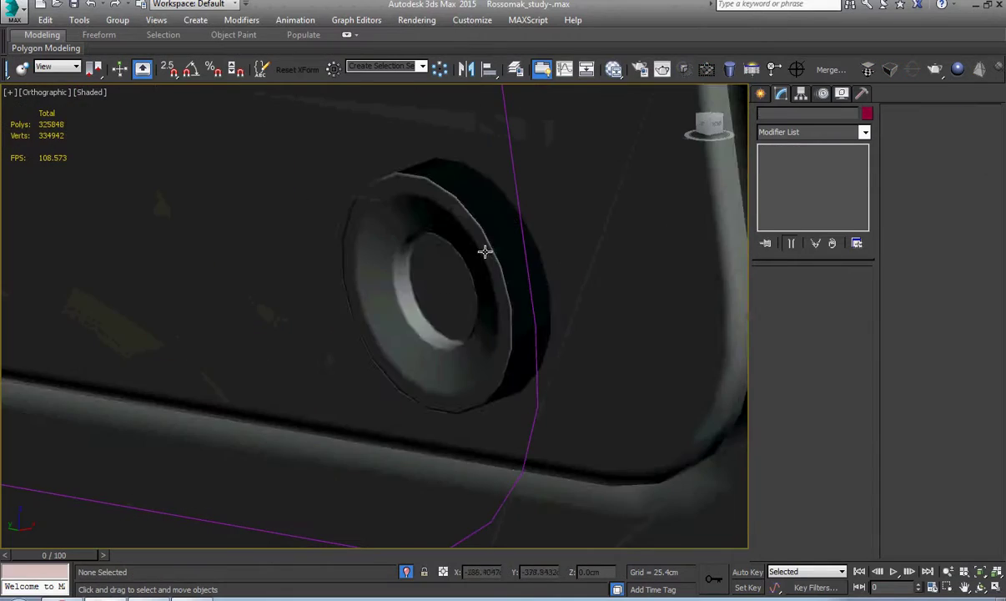
- Select the four bolt elements in the hull mesh and assign them material ID 1
click(484, 250)
key(5)
click(484, 252)
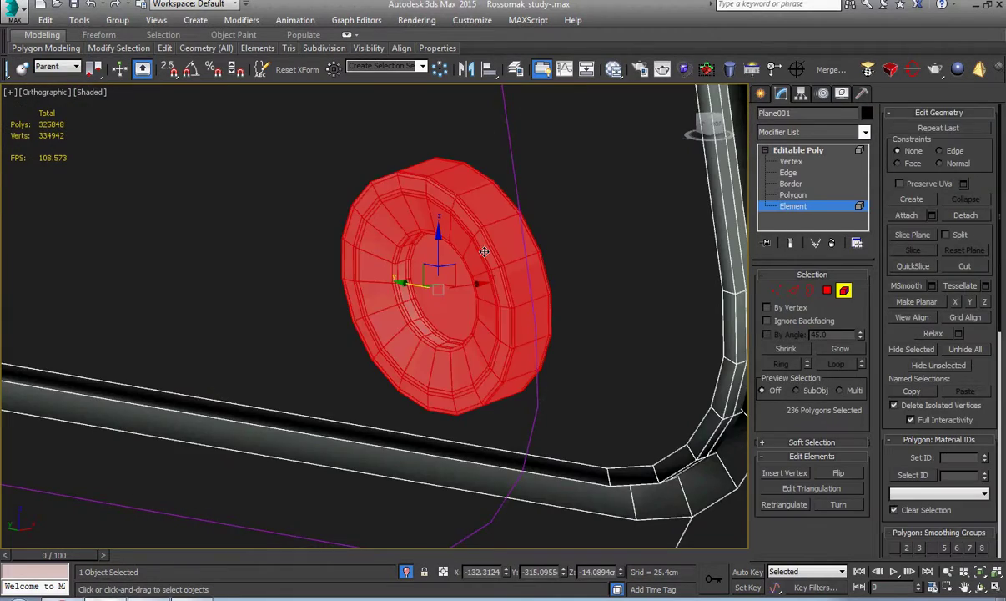
scroll(484, 251, down, 5)
ctrl+click(464, 171)
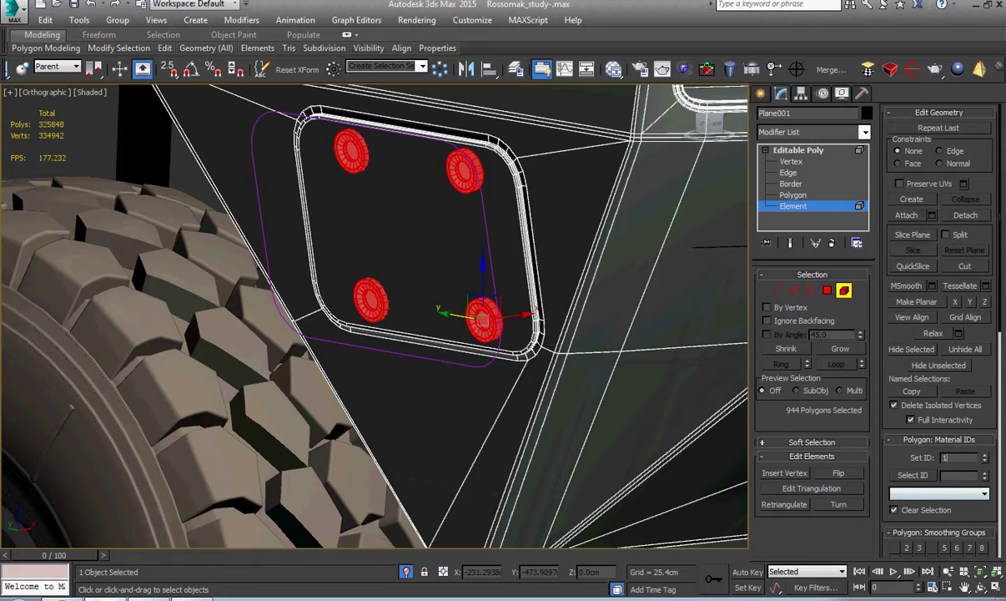
click(807, 153)
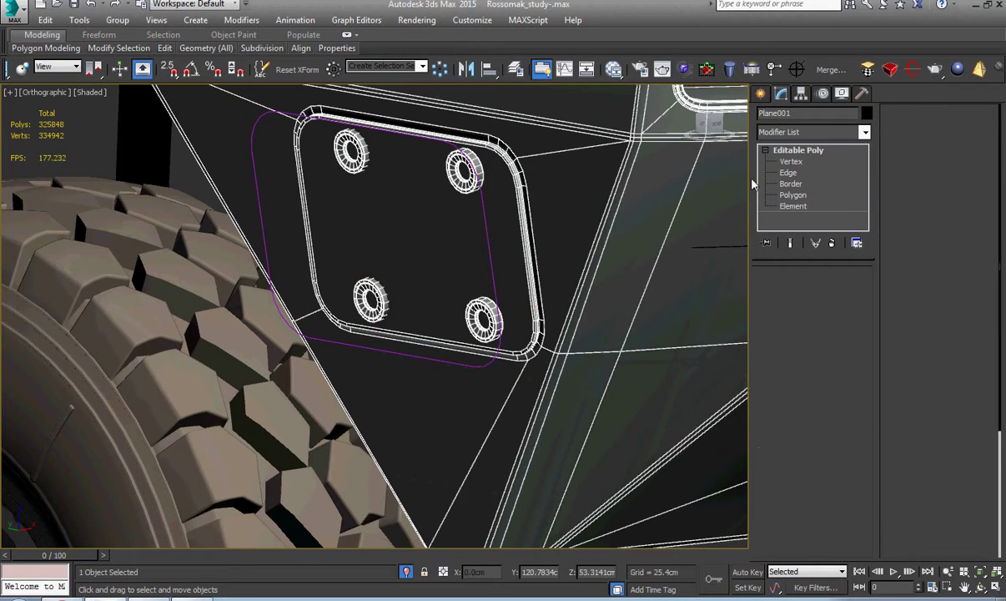
scroll(526, 286, down, 6)
middle_drag(526, 285, 340, 348)
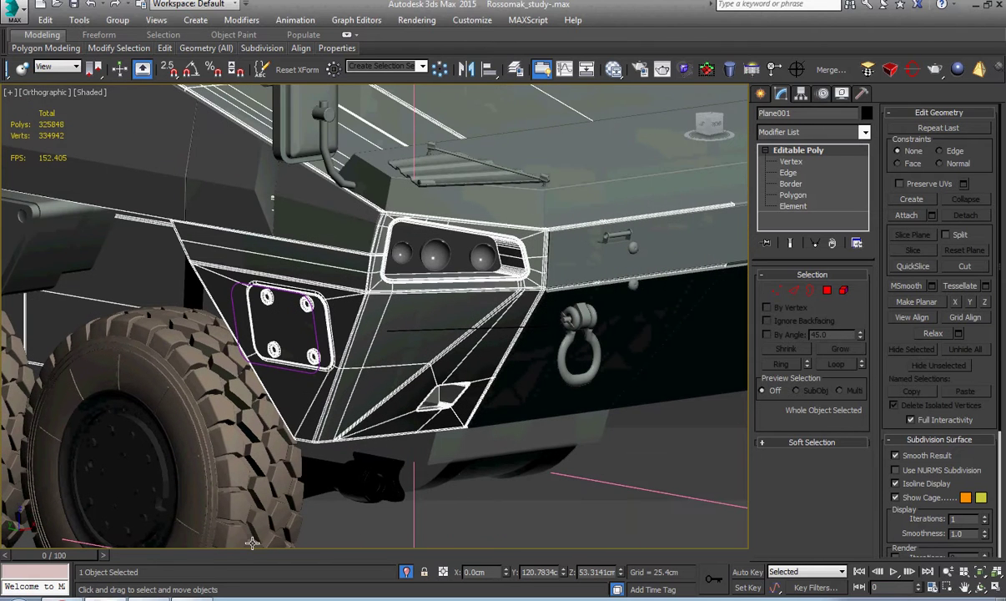
click(188, 600)
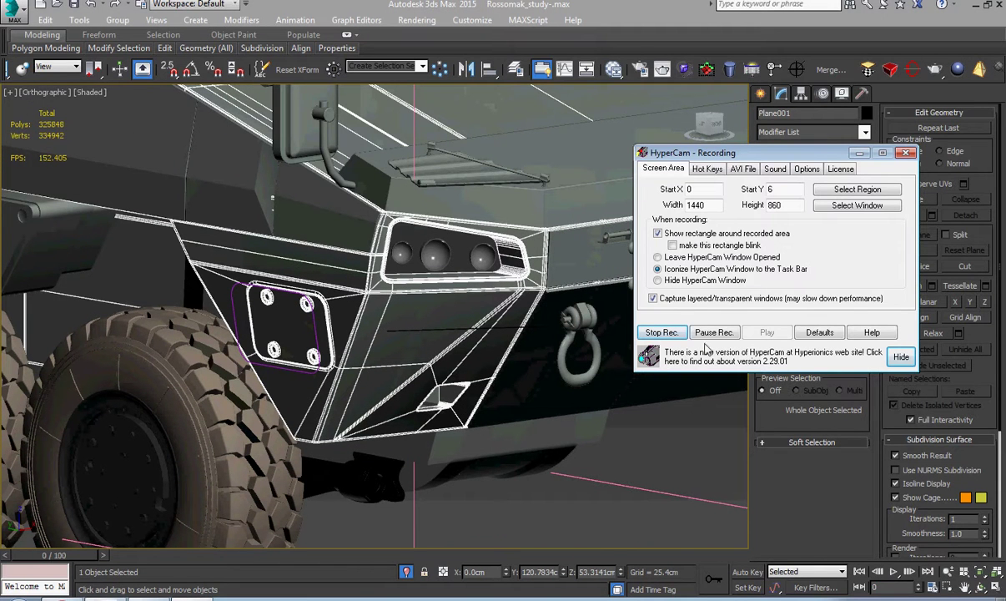
click(671, 468)
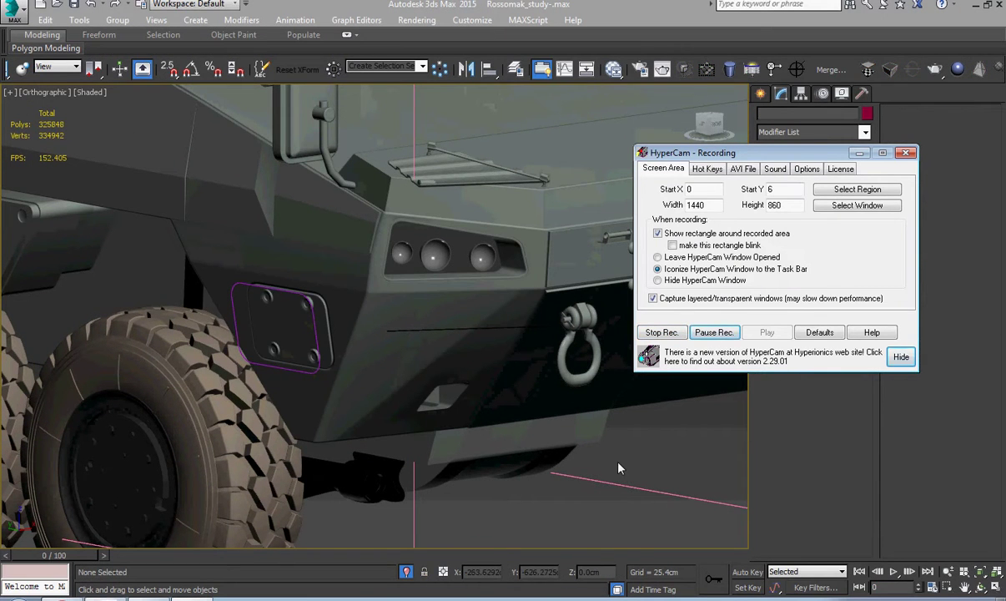
alt+middle_drag(622, 465, 420, 383)
- Draw a rectangle spline in the Left view over the blueprint's small angled panel below the bolted cover
click(409, 379)
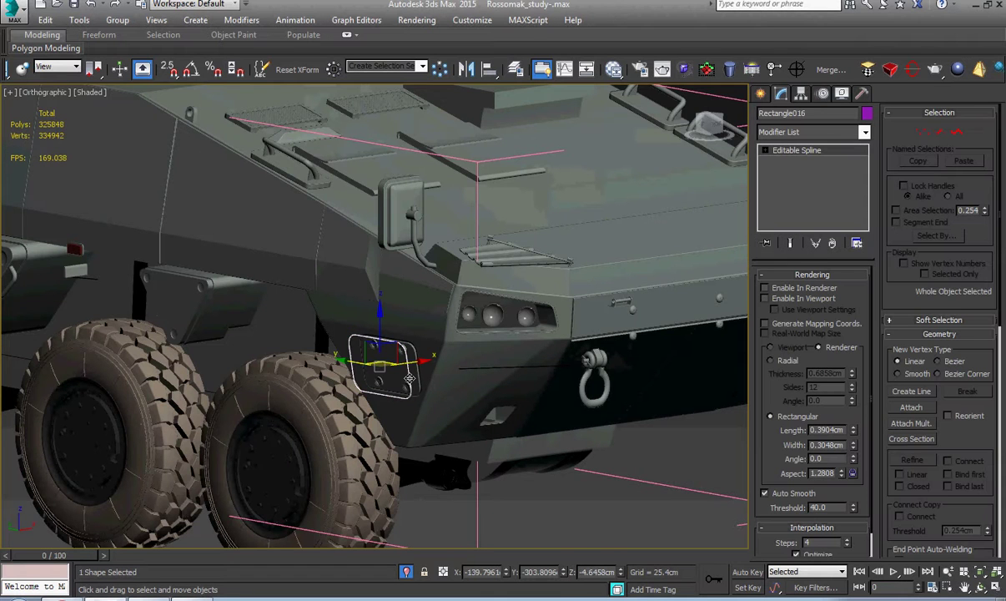
key(l)
key(z)
scroll(410, 378, down, 5)
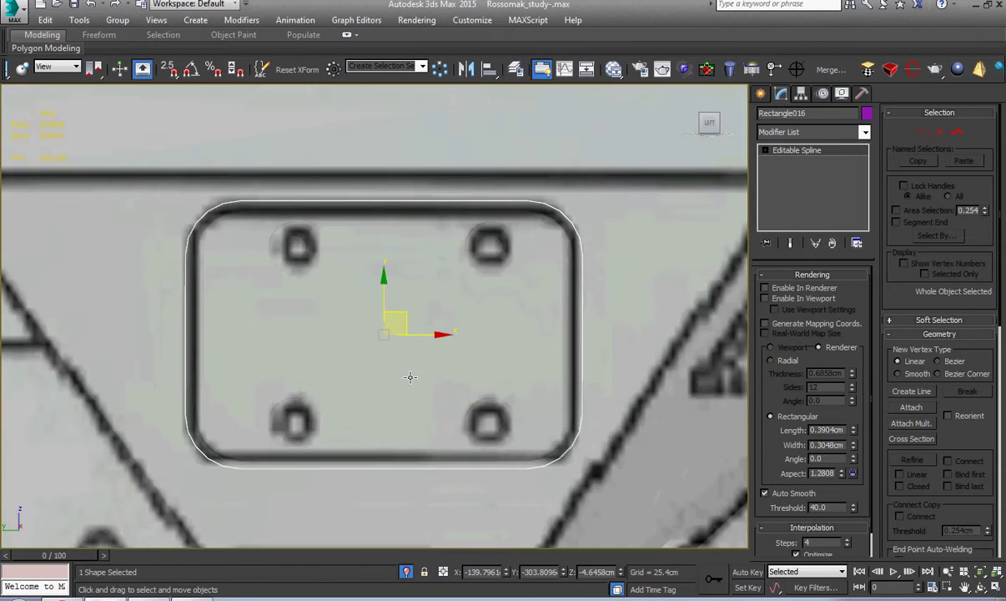
middle_drag(404, 434, 409, 367)
scroll(422, 378, up, 2)
click(422, 393)
scroll(409, 368, up, 6)
right_click(409, 376)
click(437, 305)
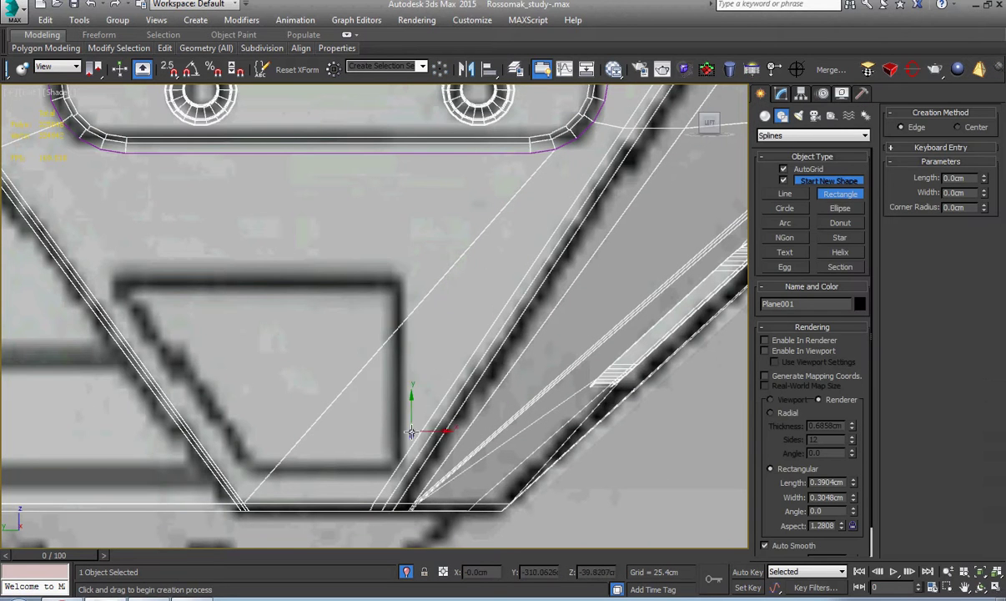
middle_drag(403, 455, 406, 394)
scroll(406, 395, down, 2)
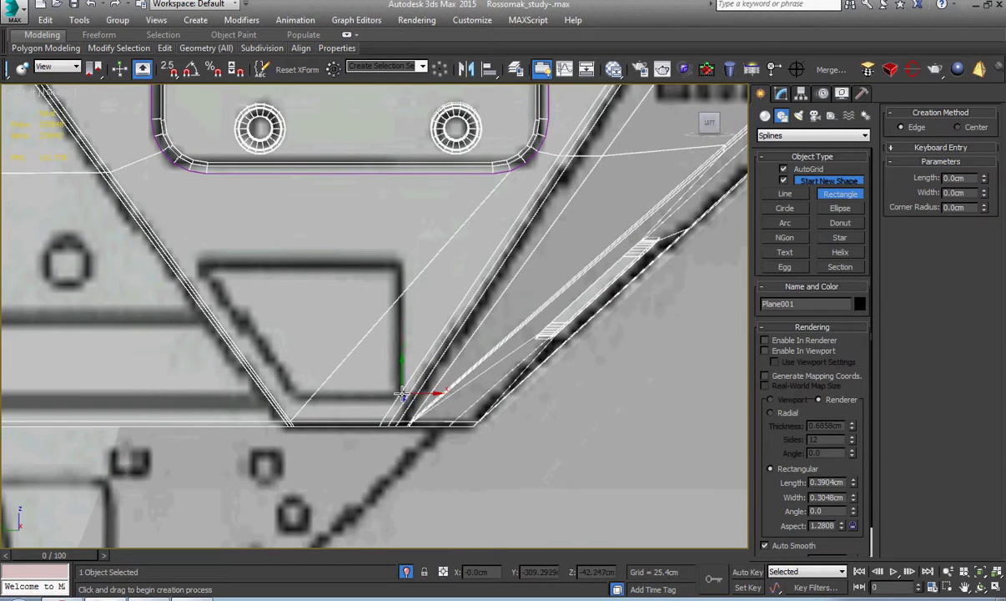
drag(403, 394, 190, 265)
right_click(191, 266)
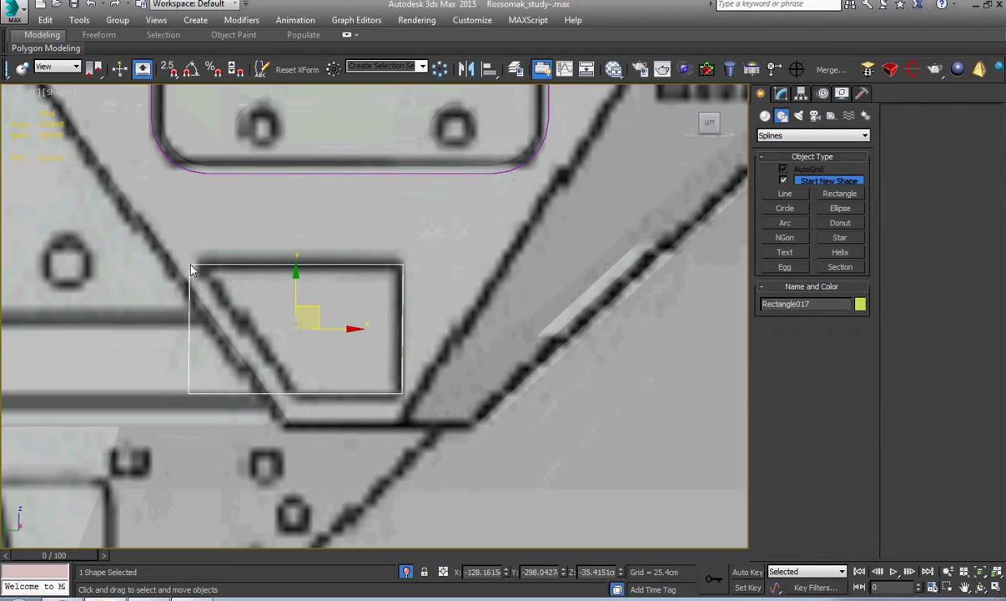
- Convert the rectangle to an editable spline and set all four of its vertices to Corner type
scroll(209, 271, up, 2)
right_click(233, 272)
mouse_move(337, 417)
click(384, 419)
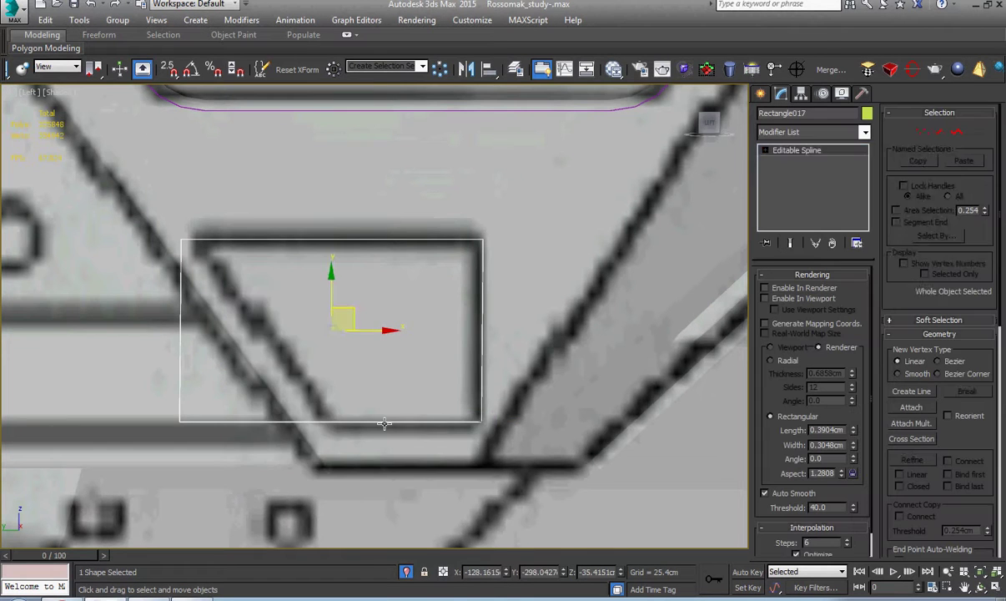
key(1)
key(ctrl+a)
right_click(381, 382)
click(349, 302)
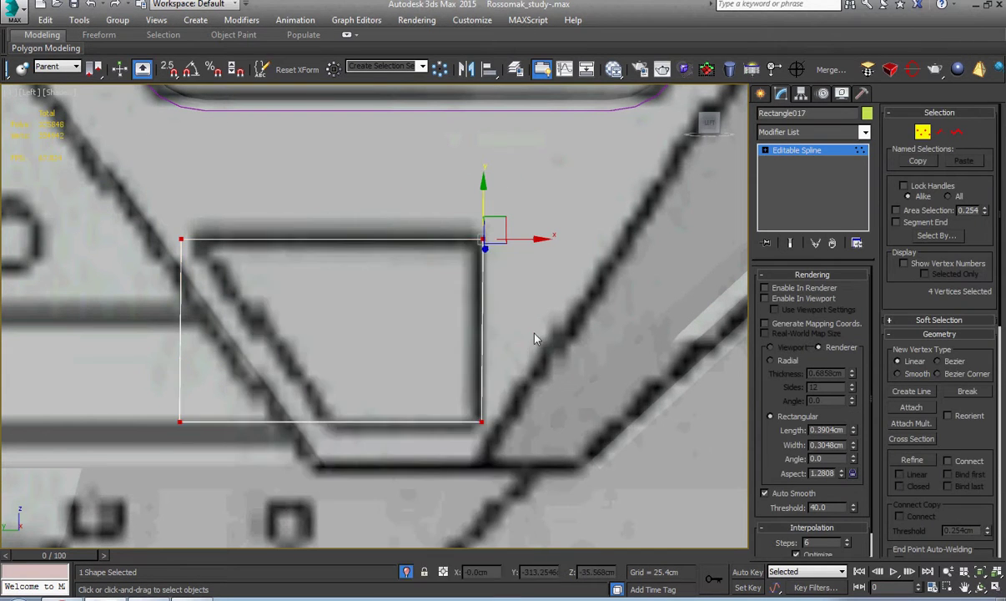
- Move the panel spline's two left vertices inward to follow the blueprint panel's slanted side
drag(213, 426, 386, 430)
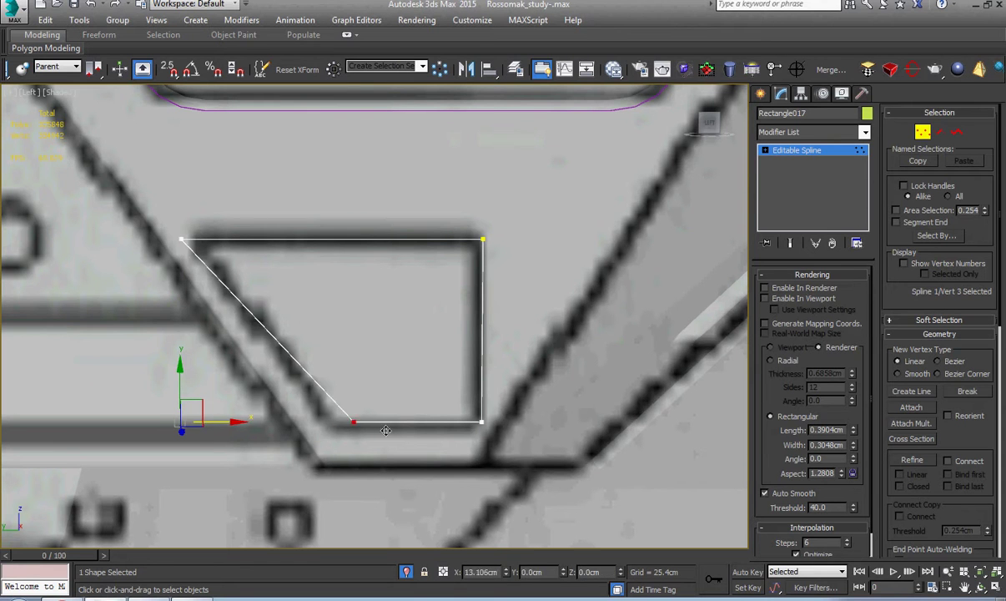
click(180, 241)
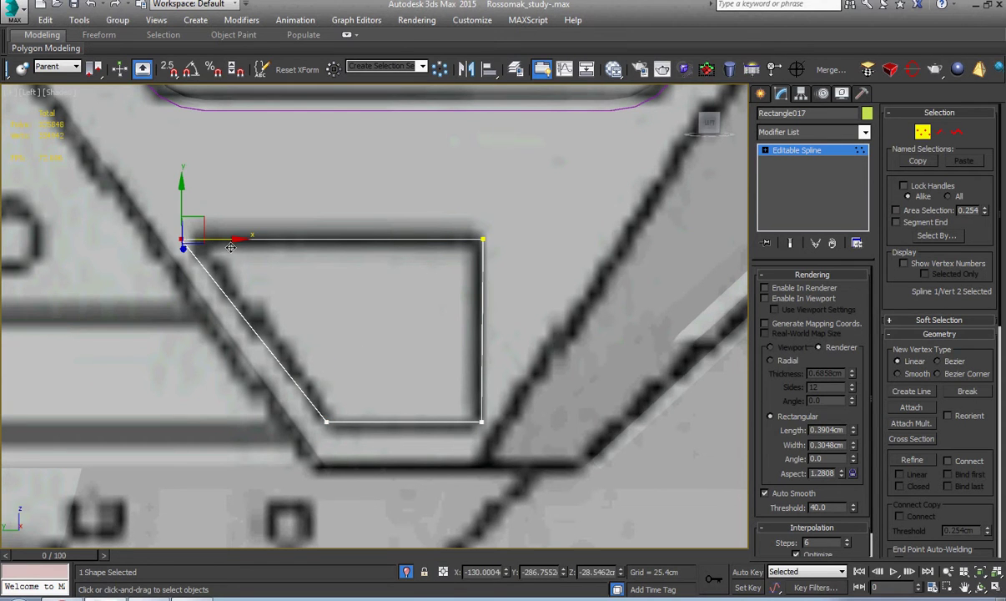
drag(143, 264, 143, 265)
drag(218, 241, 231, 241)
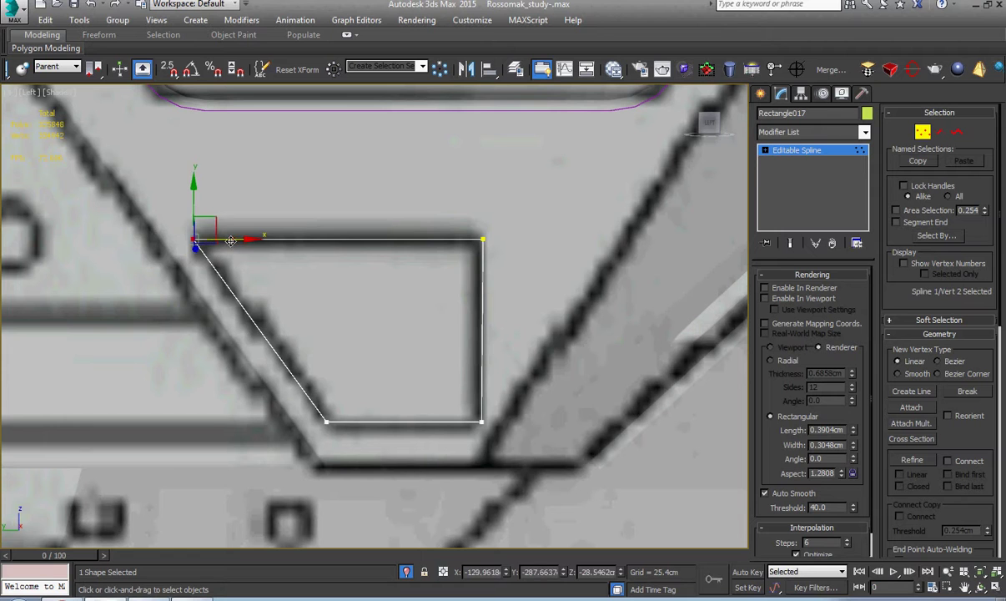
- Fillet all four corners of the panel spline slightly and leave vertex editing
key(ctrl+a)
key(z)
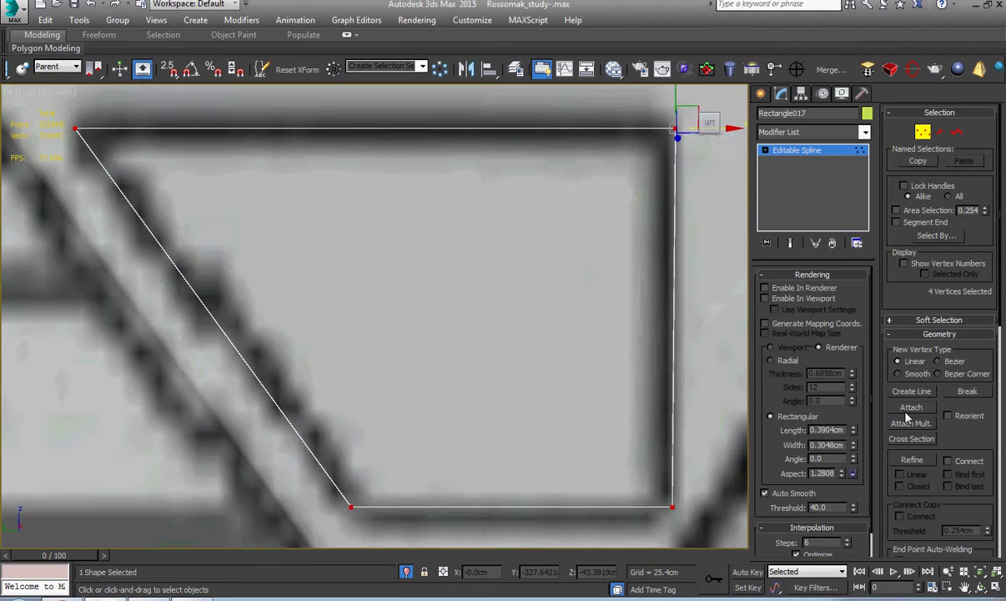
scroll(973, 433, down, 5)
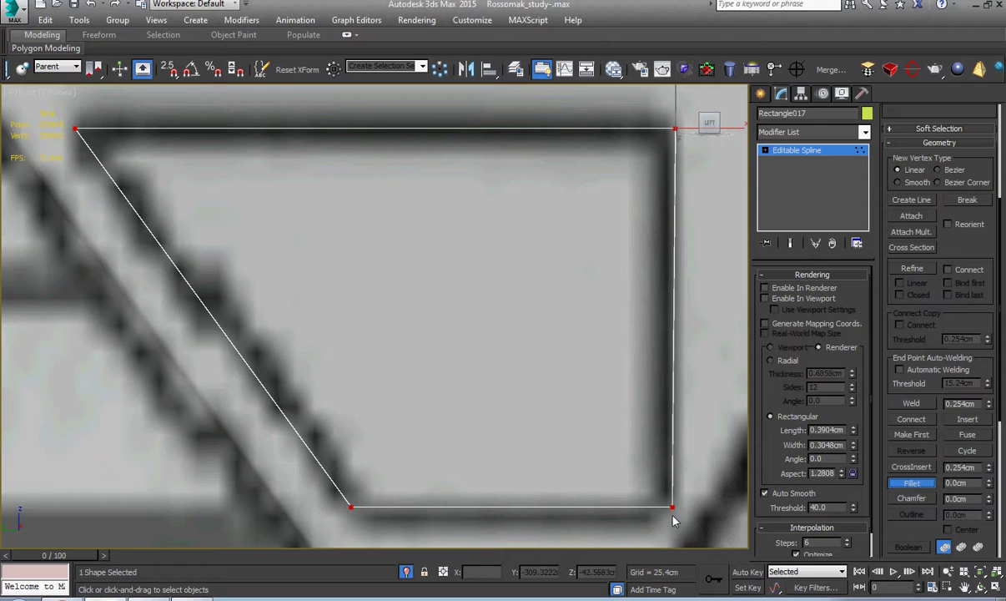
click(766, 151)
click(787, 151)
right_click(590, 262)
click(601, 278)
scroll(637, 341, down, 6)
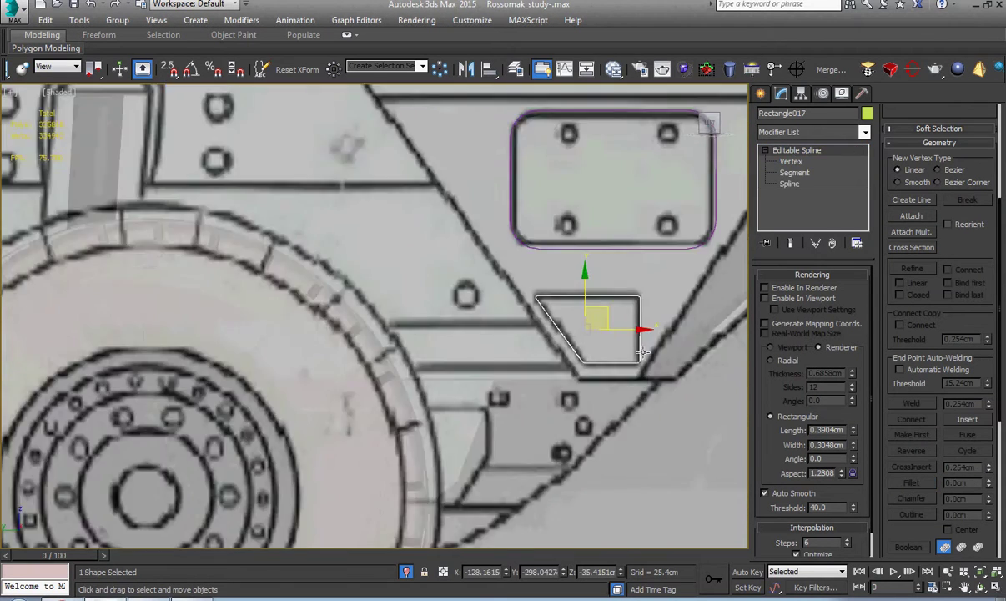
- Isolate the panel spline together with the hull in the Left view and select only the hull
scroll(642, 352, down, 3)
alt+middle_drag(643, 352, 474, 386)
scroll(474, 385, up, 3)
ctrl+click(499, 355)
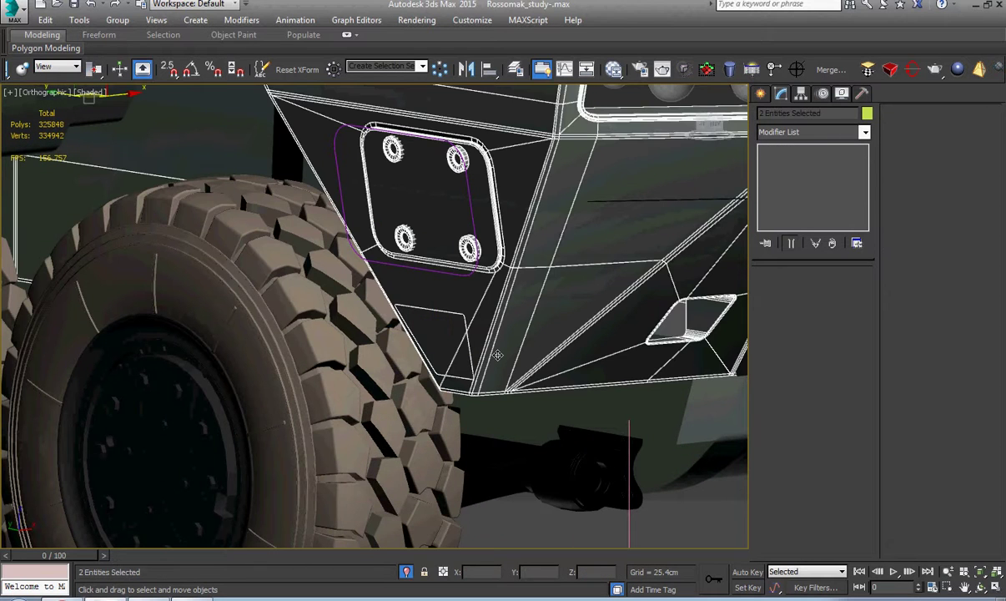
key(alt+q)
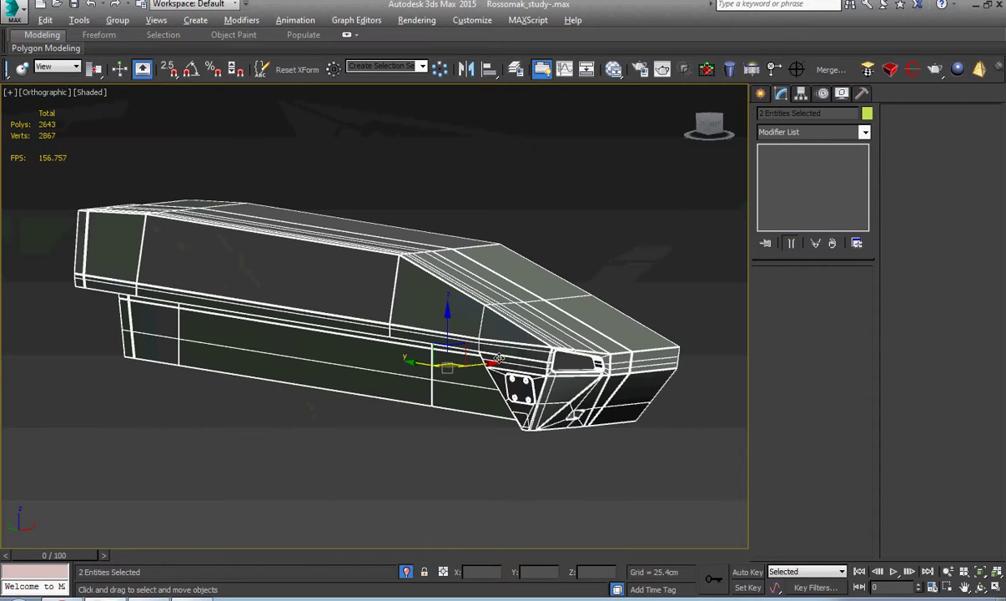
key(l)
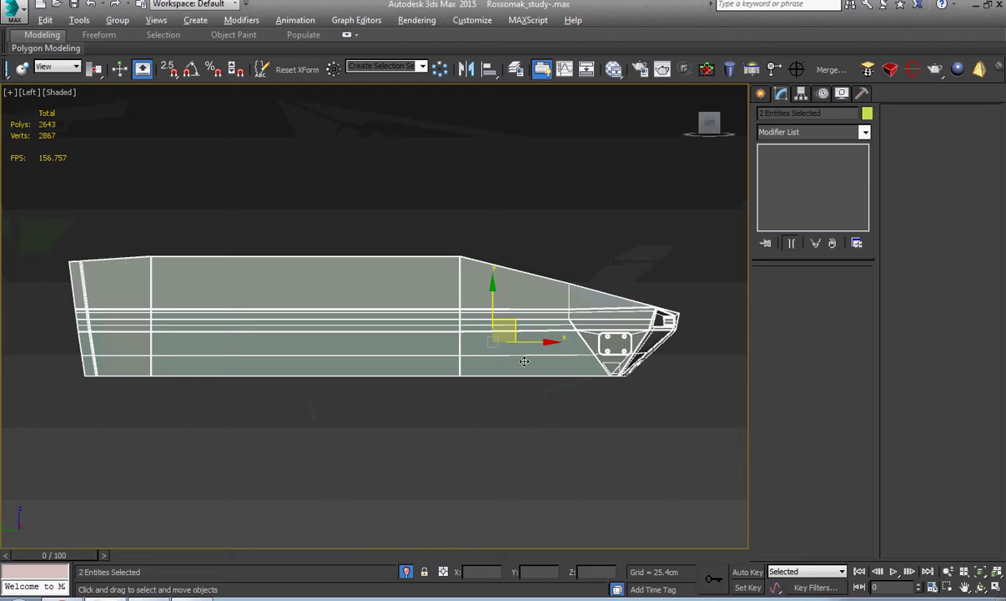
click(564, 415)
scroll(519, 387, up, 8)
click(521, 330)
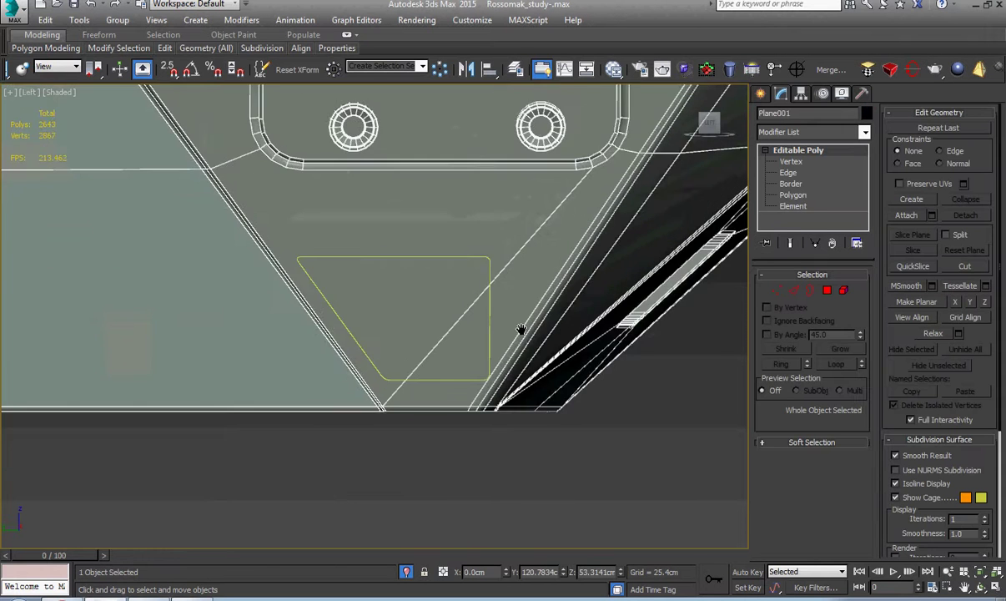
- Cut the hull face along the panel spline's lower-right rounded corner, snapping each cut point to the spline's vertices
scroll(492, 392, up, 8)
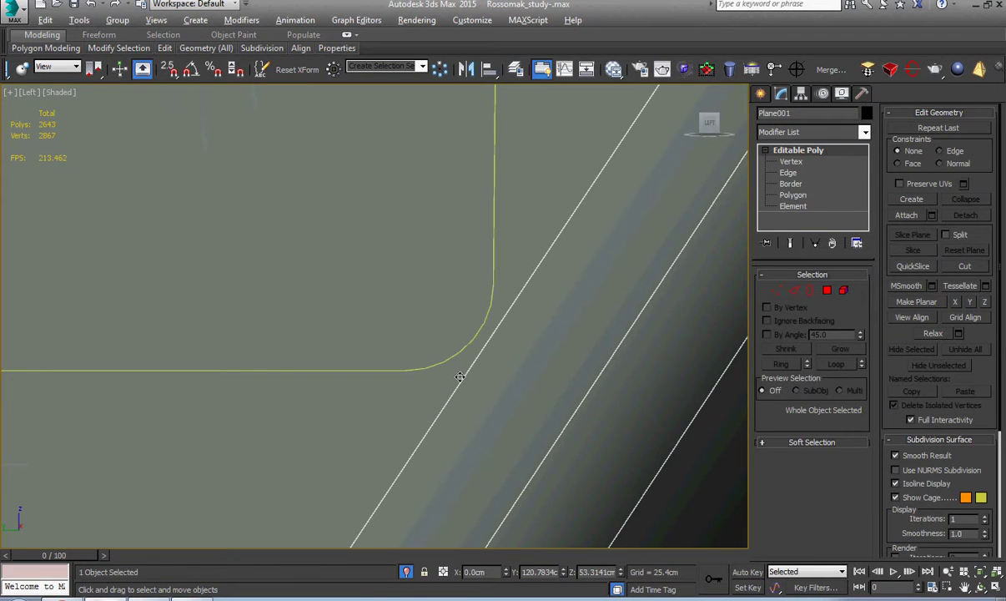
key(alt+c)
scroll(409, 380, up, 2)
key(s)
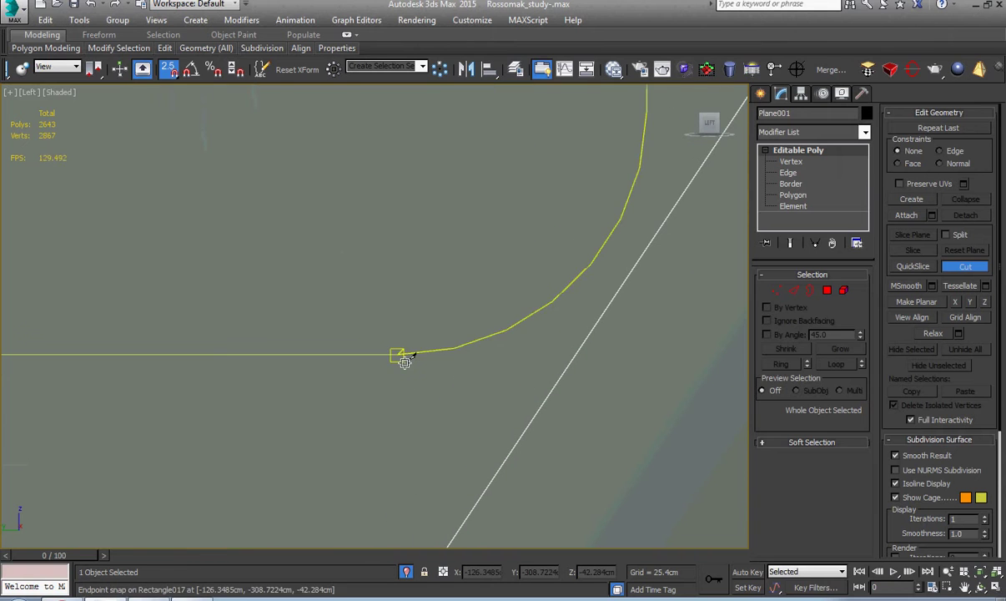
click(400, 356)
click(457, 348)
click(509, 332)
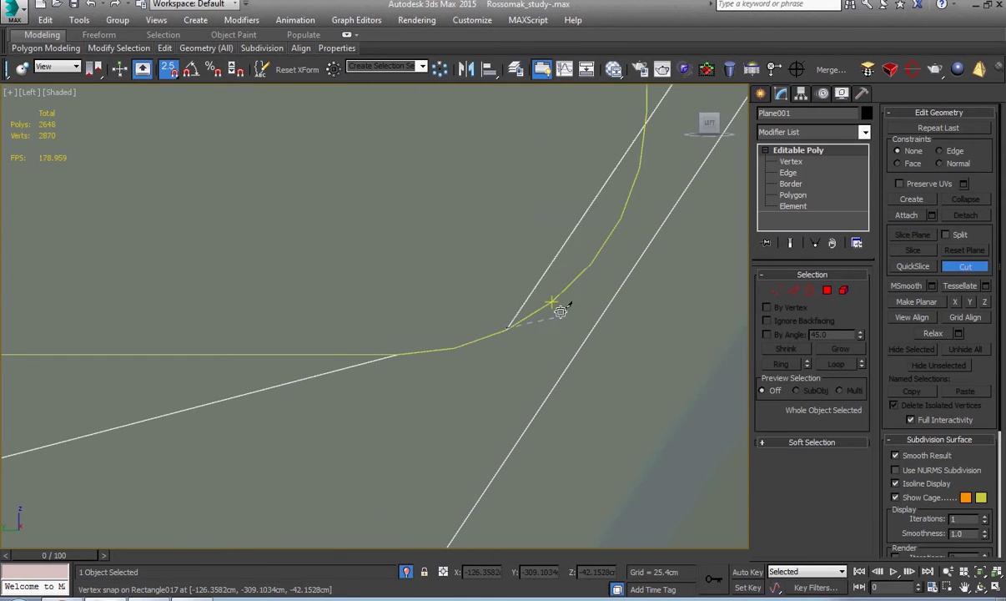
click(558, 305)
click(594, 267)
click(624, 220)
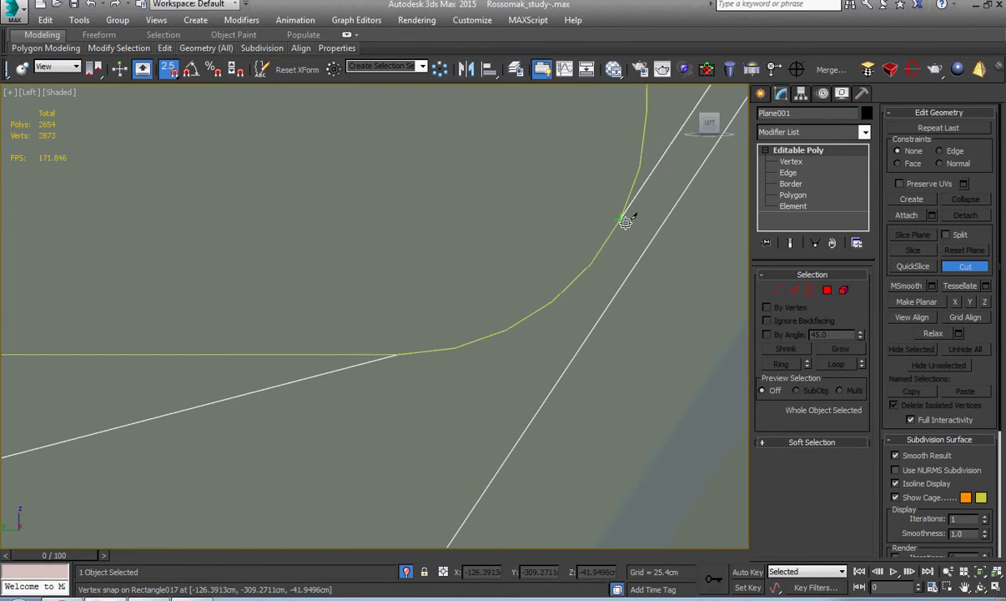
middle_drag(623, 232, 562, 392)
scroll(562, 392, down, 1)
click(573, 349)
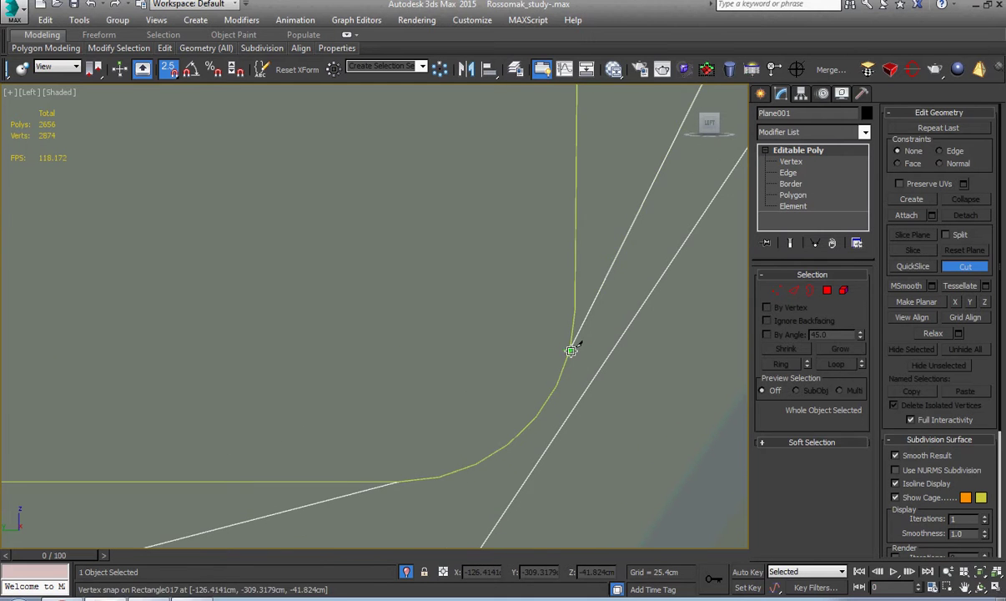
click(579, 306)
- Continue the snapped cut up the panel outline's vertical side and around its upper-right rounded corner
scroll(580, 306, down, 2)
scroll(580, 306, down, 2)
middle_drag(580, 306, 579, 406)
scroll(580, 406, down, 3)
scroll(582, 188, up, 3)
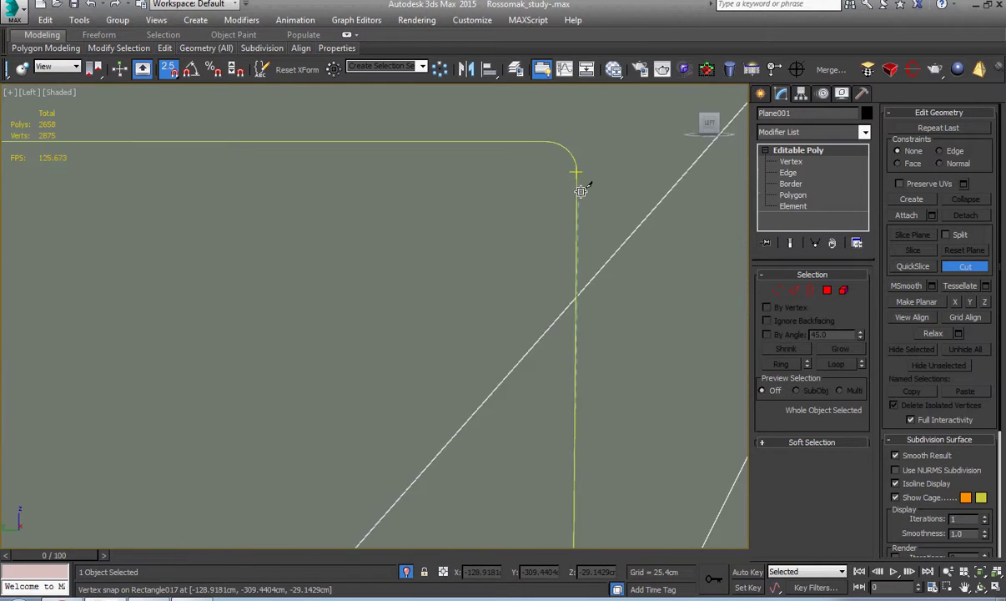
middle_drag(576, 163, 573, 364)
click(574, 369)
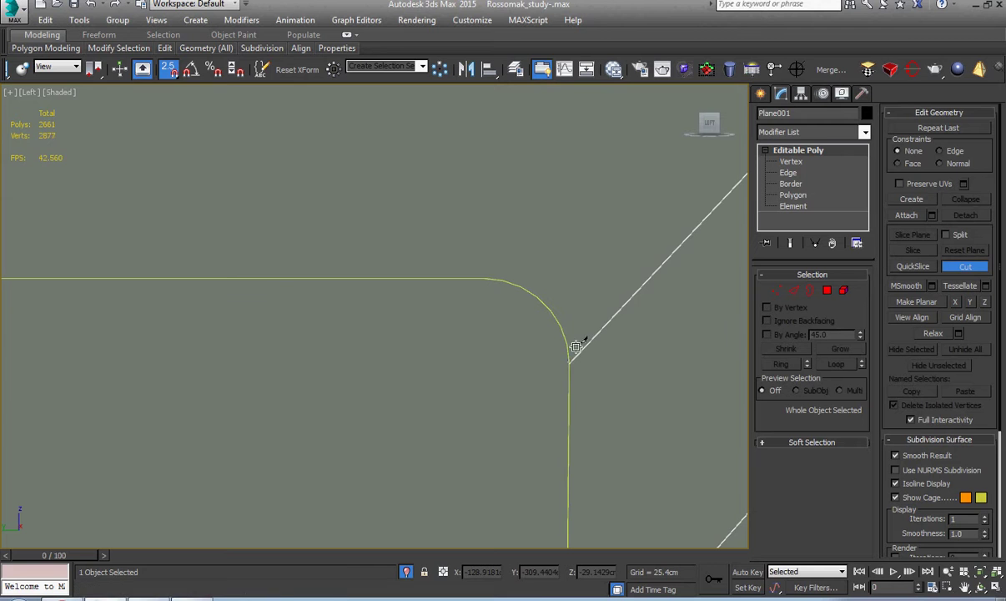
click(570, 343)
click(561, 323)
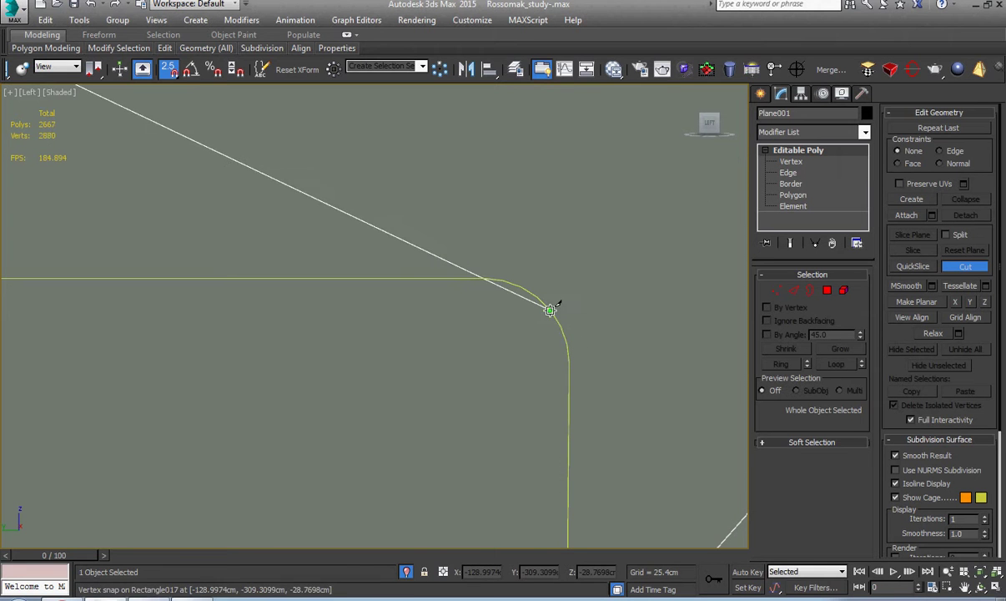
click(504, 283)
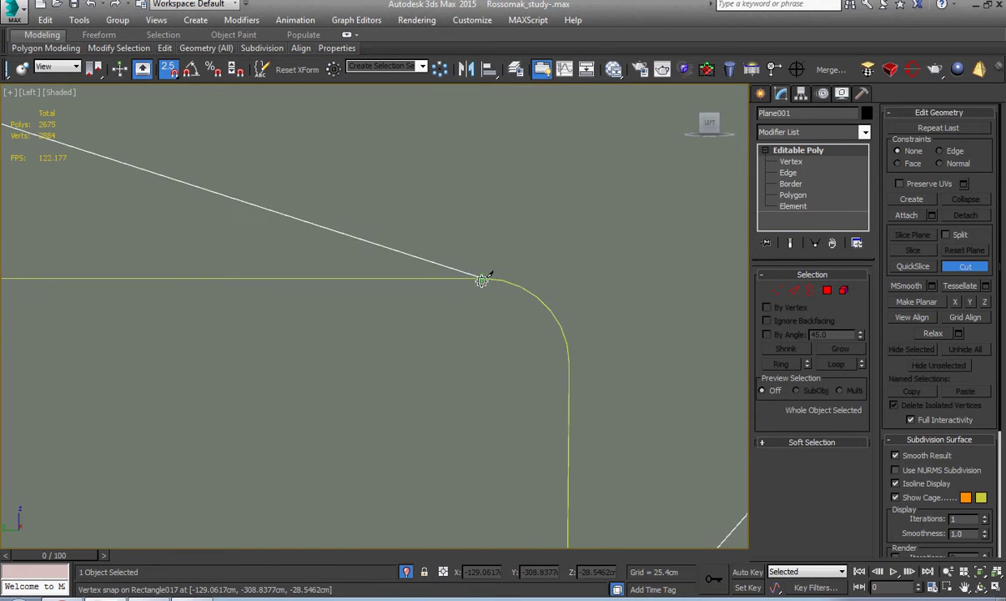
click(483, 279)
- Extend the cut along the panel outline's upper edge and around its upper-left rounded corner
right_click(483, 279)
scroll(483, 279, down, 8)
scroll(351, 279, up, 5)
scroll(333, 289, up, 3)
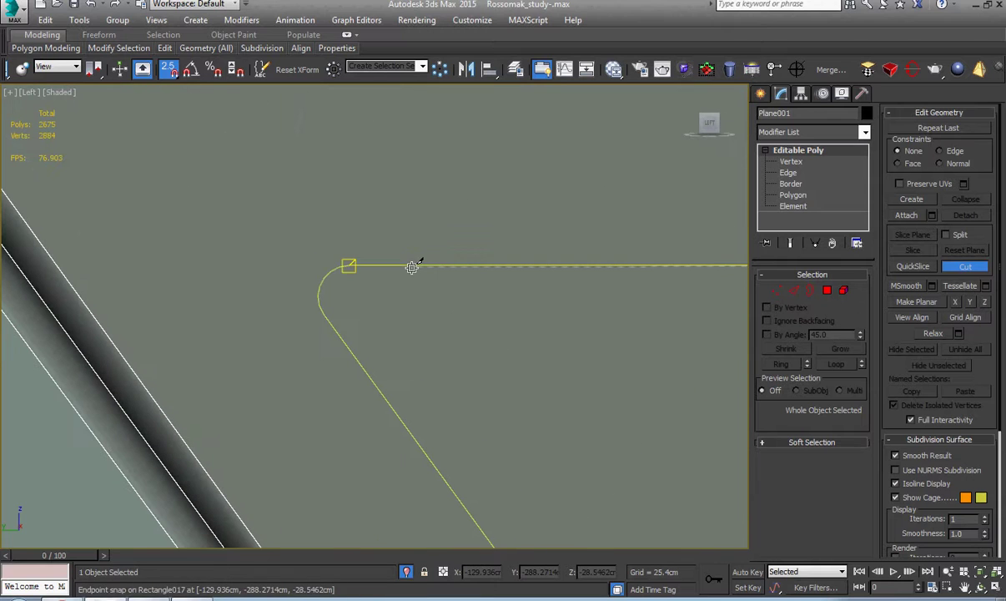
scroll(345, 275, up, 2)
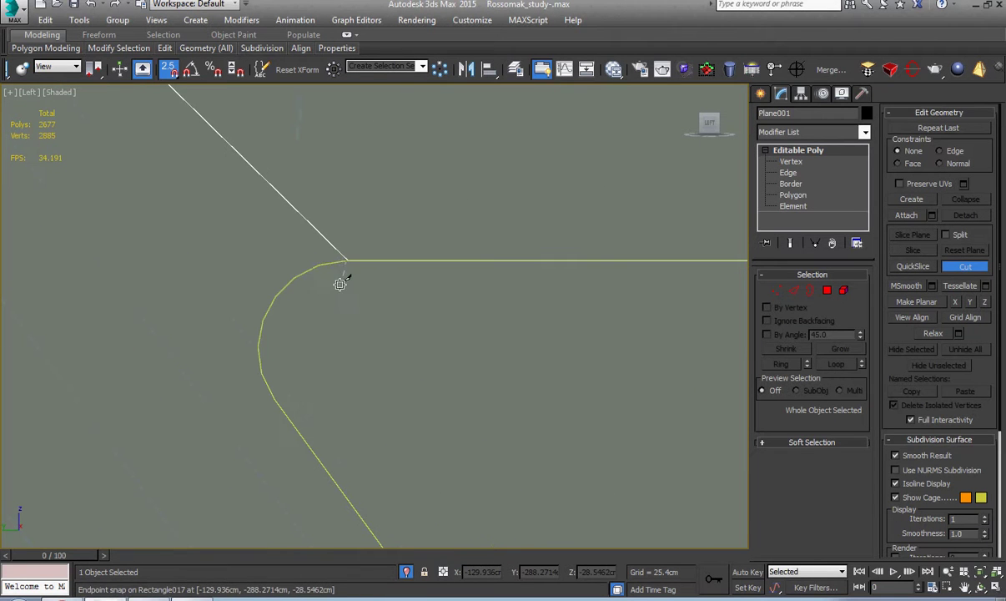
click(268, 324)
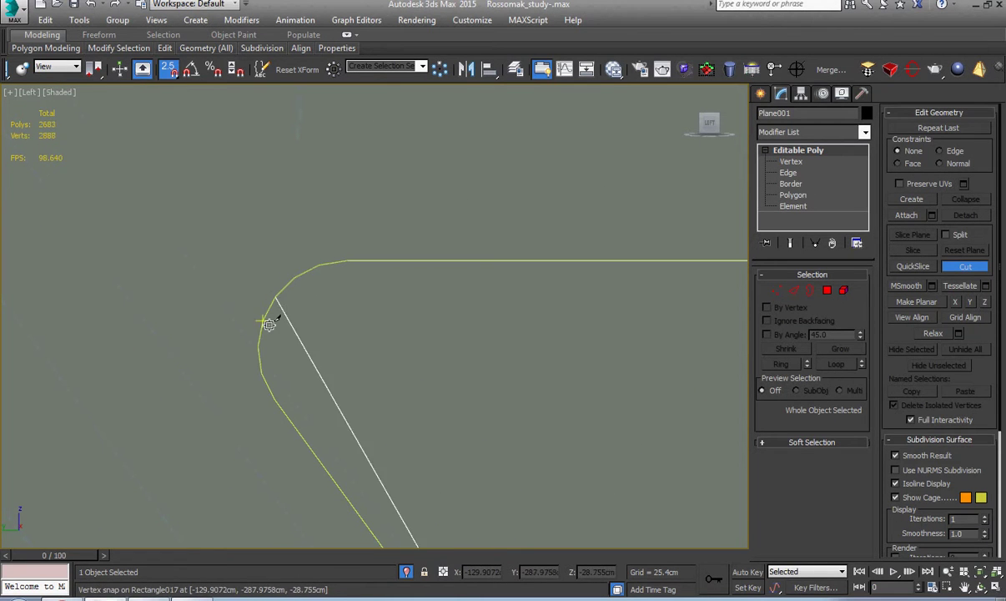
click(260, 346)
click(262, 373)
click(275, 399)
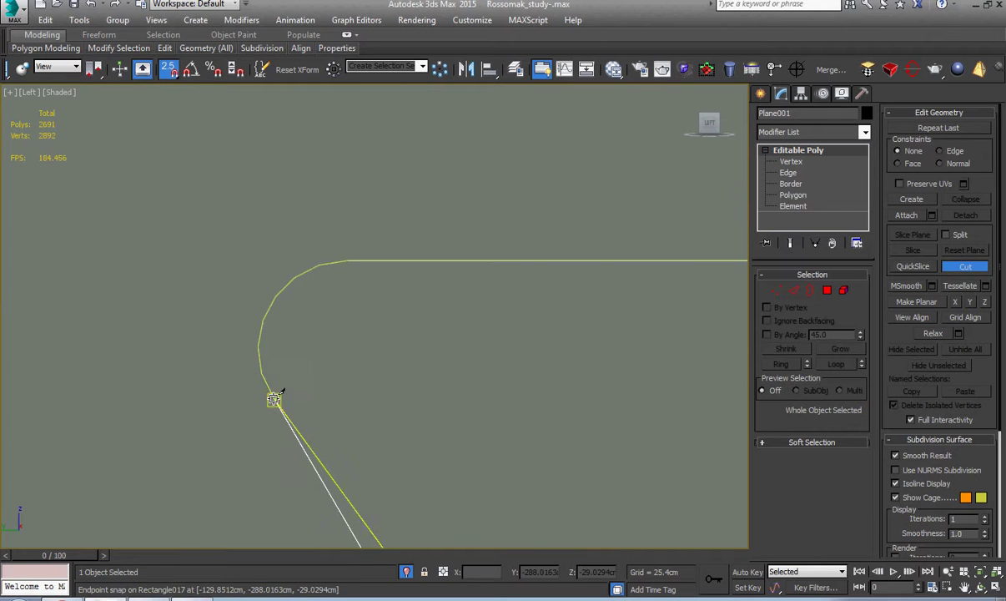
- Cut down the panel outline's slanted side to the start of its lower-left rounded corner
scroll(279, 410, down, 4)
scroll(287, 419, down, 2)
middle_drag(286, 419, 294, 257)
scroll(360, 337, up, 4)
middle_drag(438, 449, 303, 325)
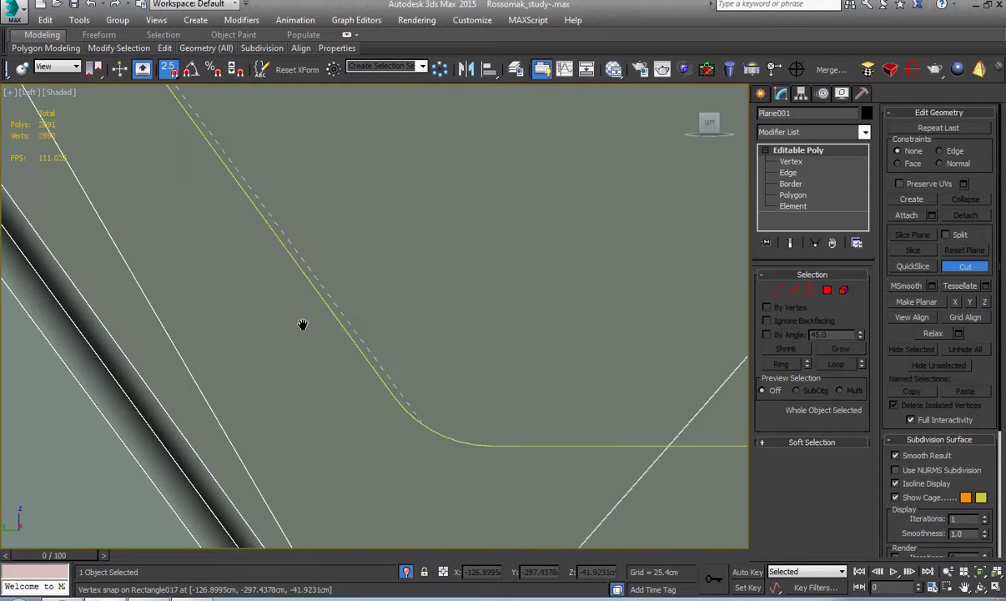
scroll(309, 349, up, 2)
scroll(414, 419, up, 2)
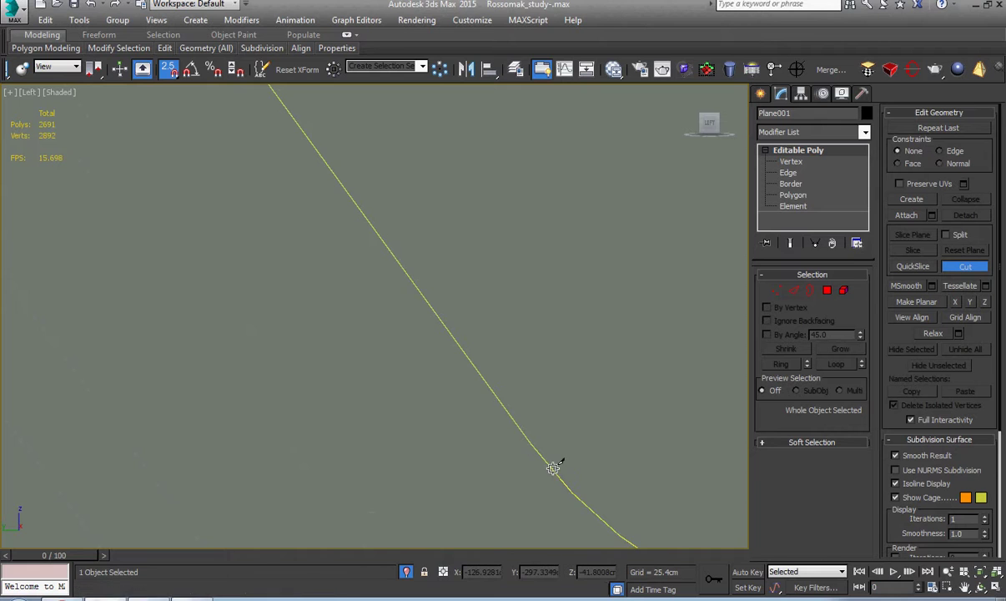
click(531, 442)
- Cut around the panel outline's lower-left rounded corner to the start of its straight lower edge
scroll(534, 438, down, 2)
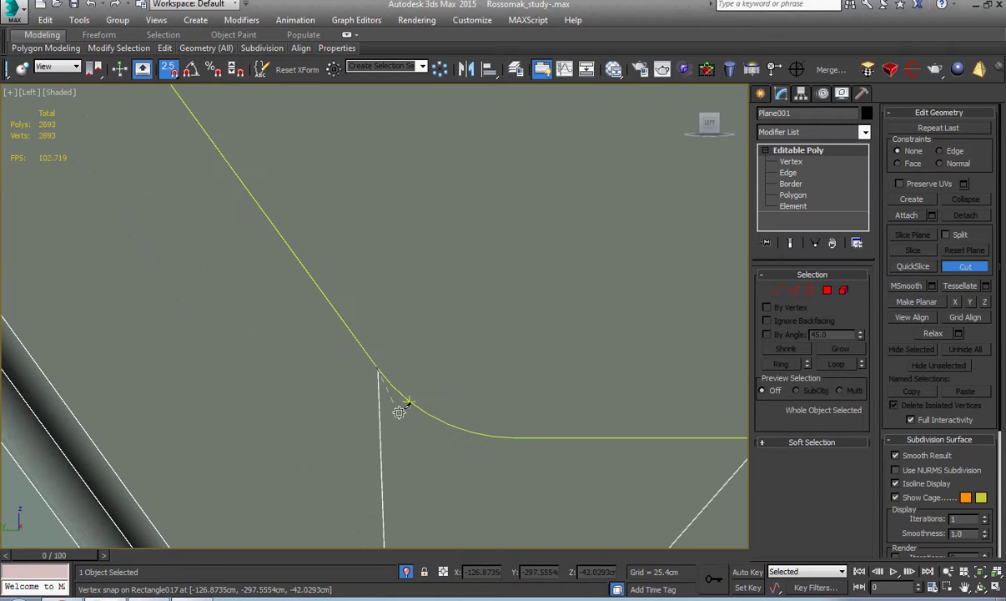
click(409, 405)
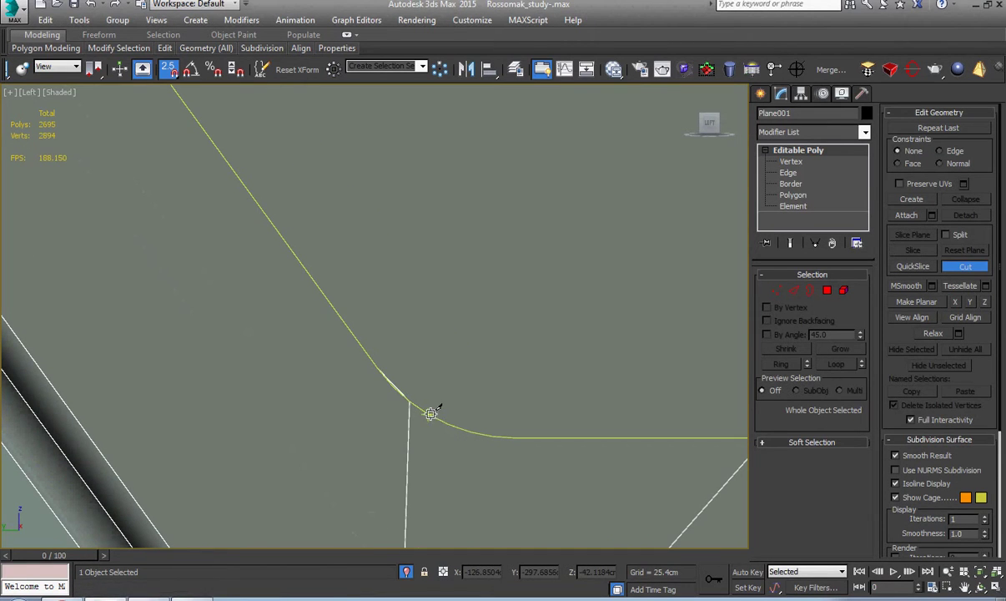
click(430, 414)
scroll(459, 434, up, 3)
click(431, 400)
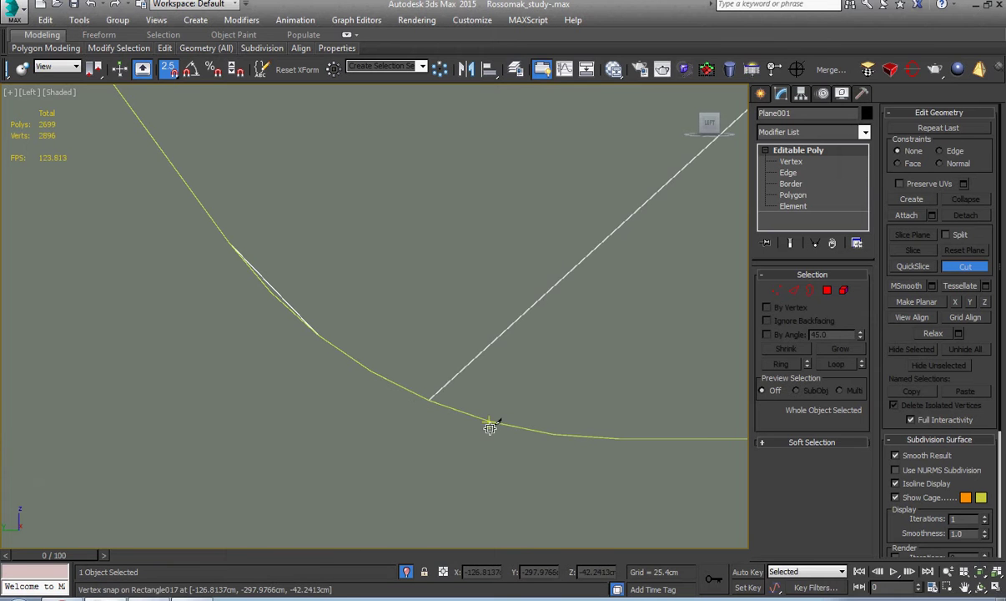
click(492, 427)
click(554, 437)
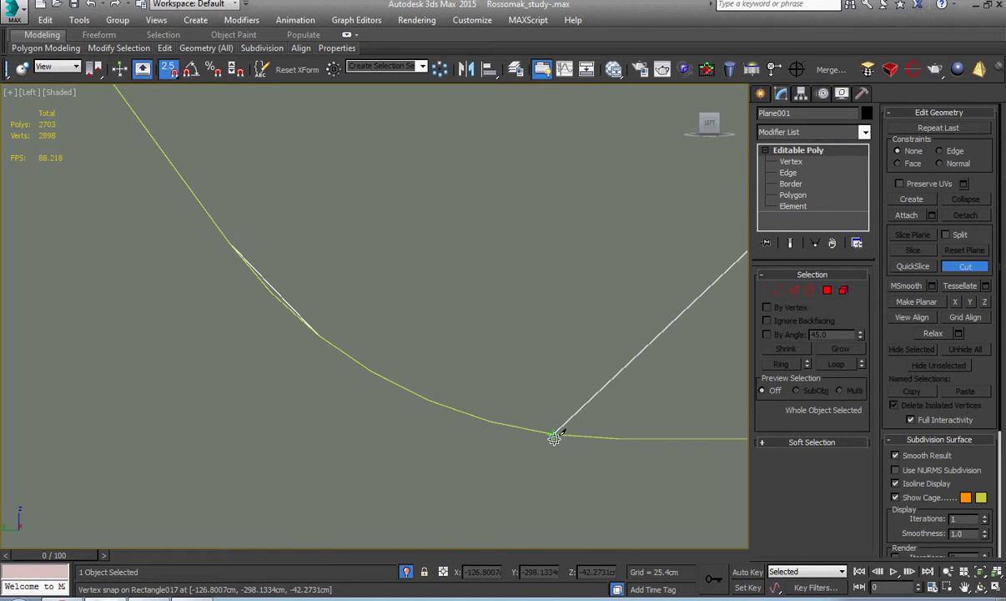
click(622, 438)
- Close the panel cut along the lower edge at its starting point, then end Cut and turn off snapping
scroll(632, 431, down, 5)
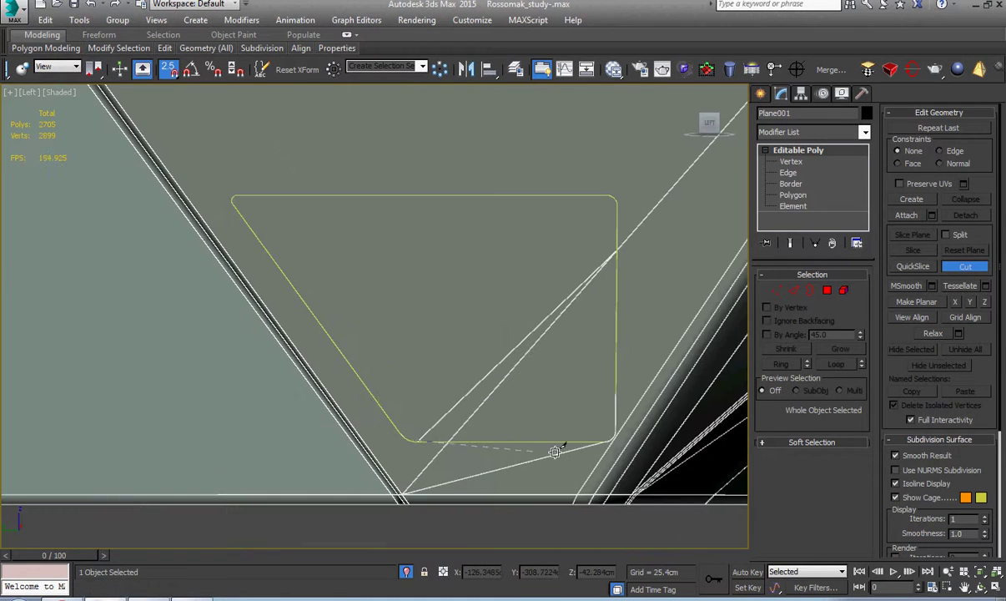
scroll(555, 452, up, 6)
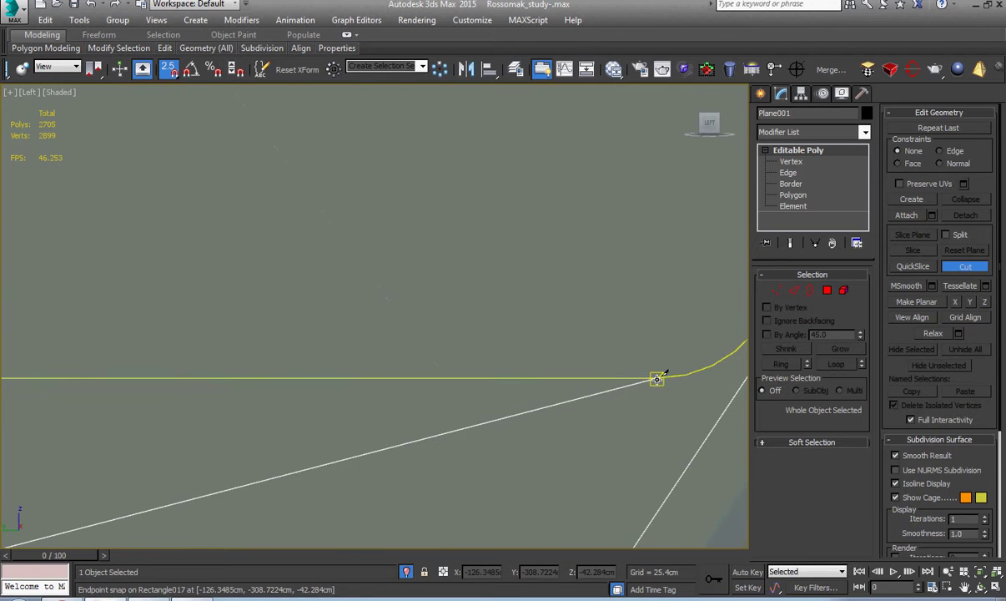
click(657, 379)
right_click(558, 401)
right_click(519, 416)
scroll(510, 418, down, 6)
middle_drag(429, 414, 403, 420)
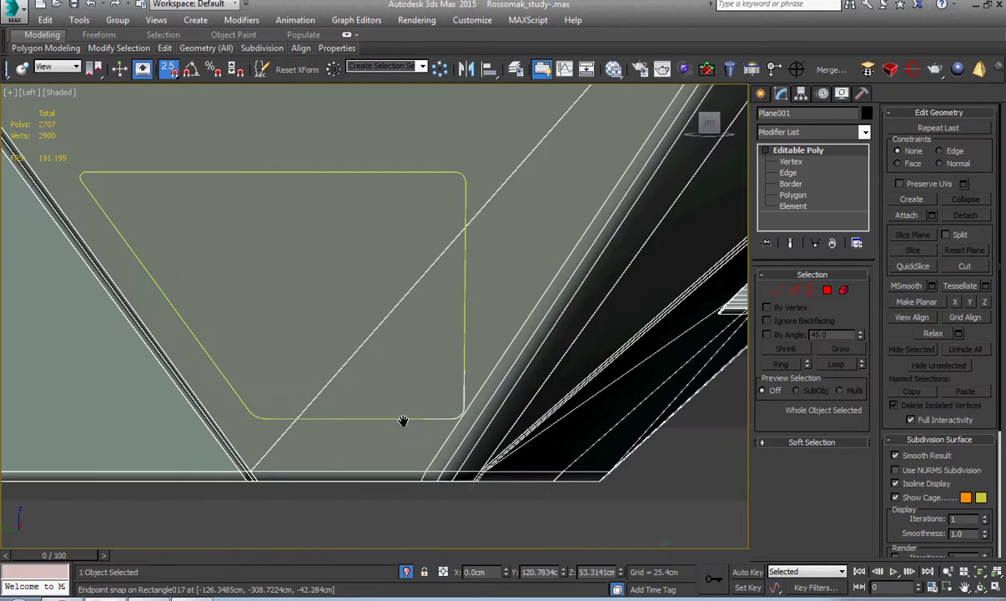
scroll(403, 422, down, 2)
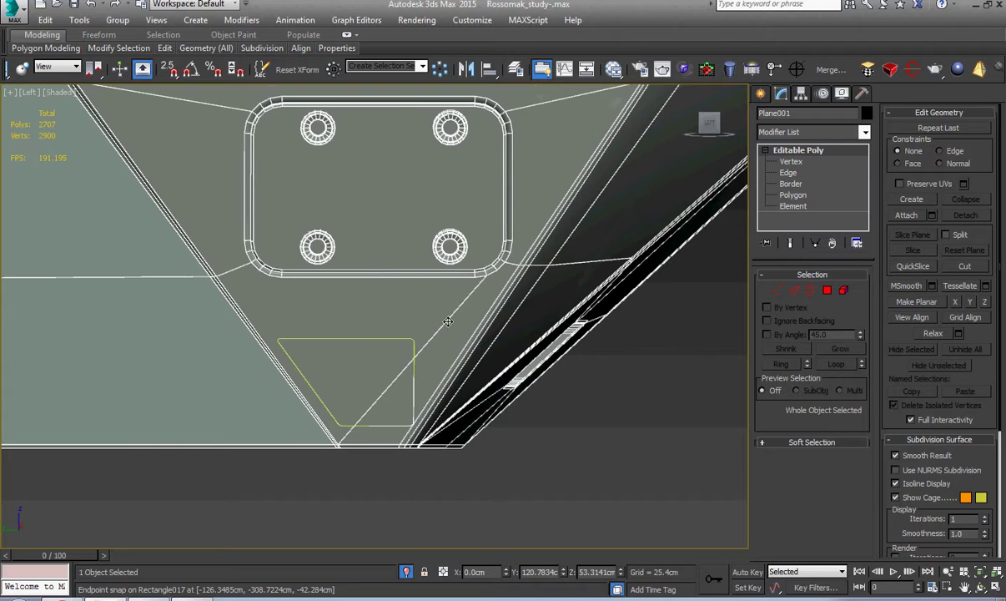
- Connect a vertex on the panel outline's upper-right rounded corner to the vertex starting the side cover's lower-right rounded corner
scroll(448, 321, up, 3)
scroll(369, 346, up, 5)
key(1)
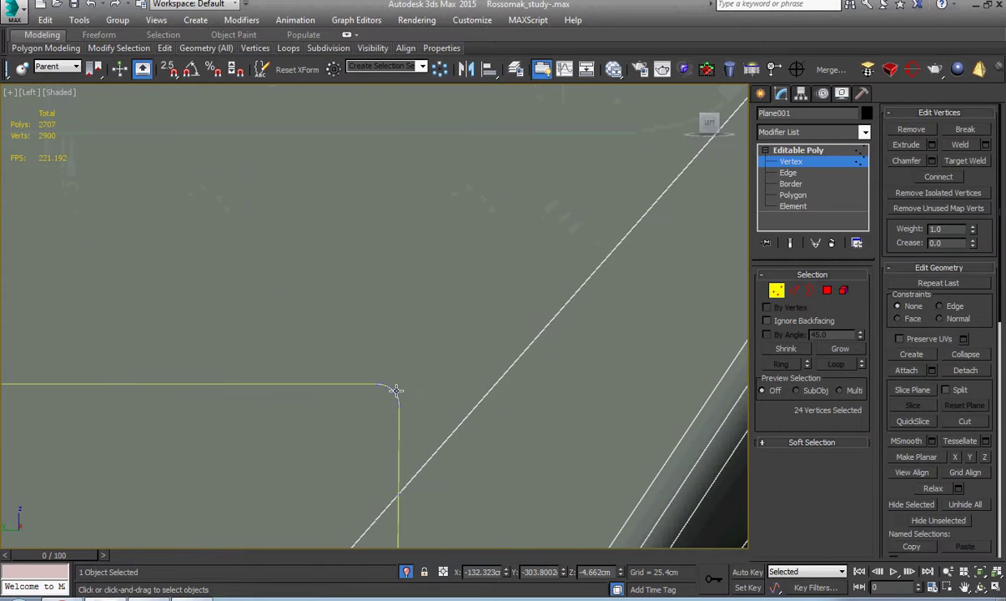
click(397, 389)
alt+middle_drag(396, 390, 409, 386)
scroll(564, 251, up, 4)
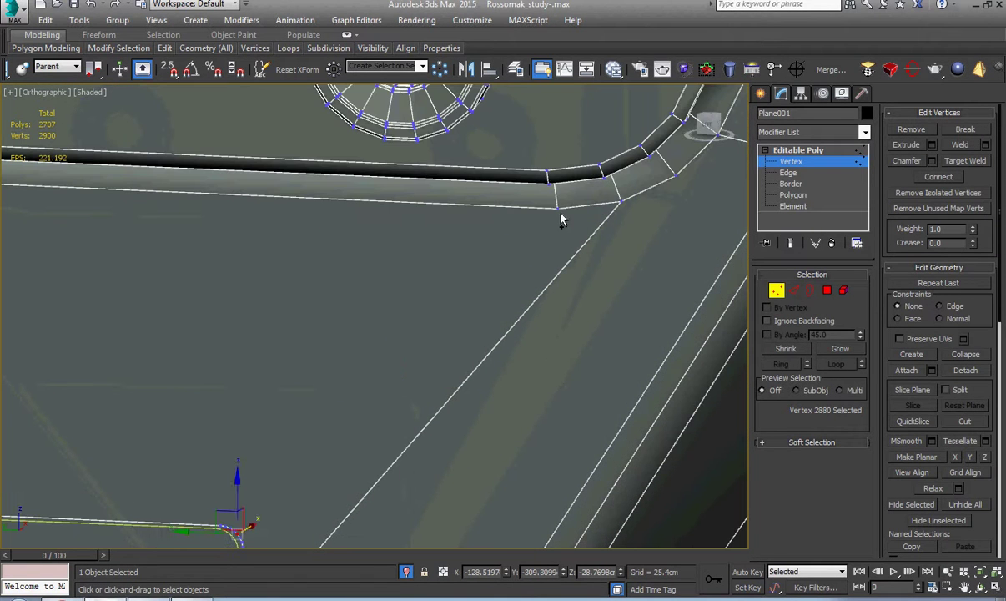
ctrl+click(556, 209)
scroll(509, 321, down, 3)
scroll(387, 337, down, 4)
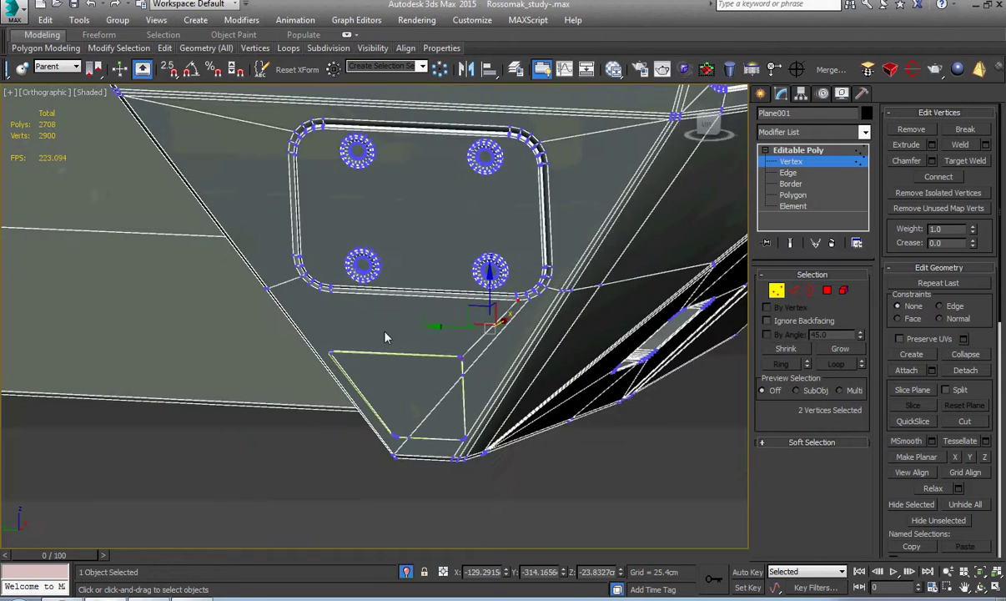
- Connect the left end vertex of the panel outline's upper edge to the vertex ending the side cover's lower-left rounded corner
scroll(366, 383, up, 10)
click(373, 310)
scroll(376, 310, down, 6)
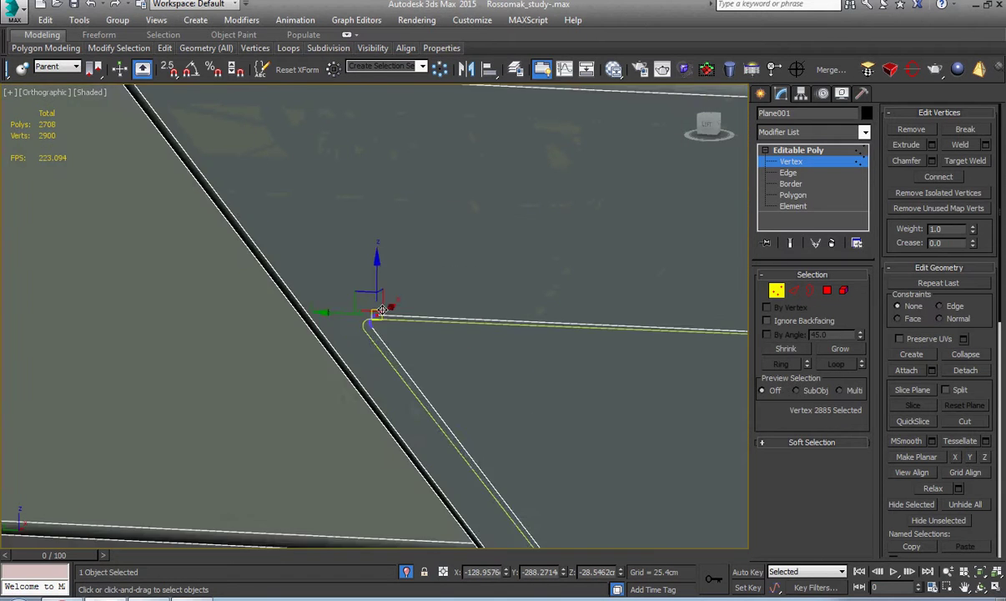
ctrl+click(354, 315)
scroll(368, 322, down, 4)
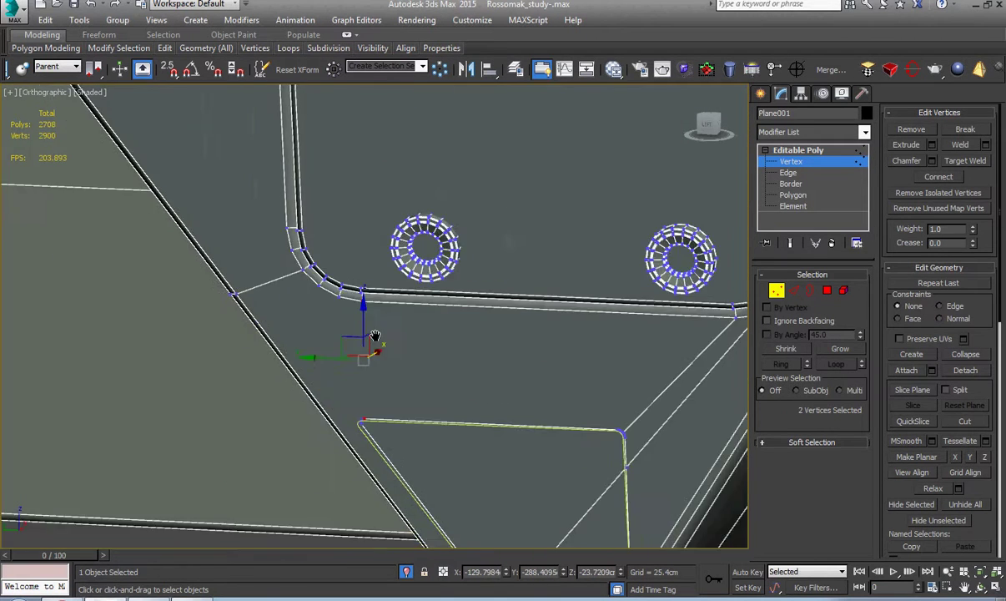
alt+middle_drag(375, 338, 379, 343)
key(t)
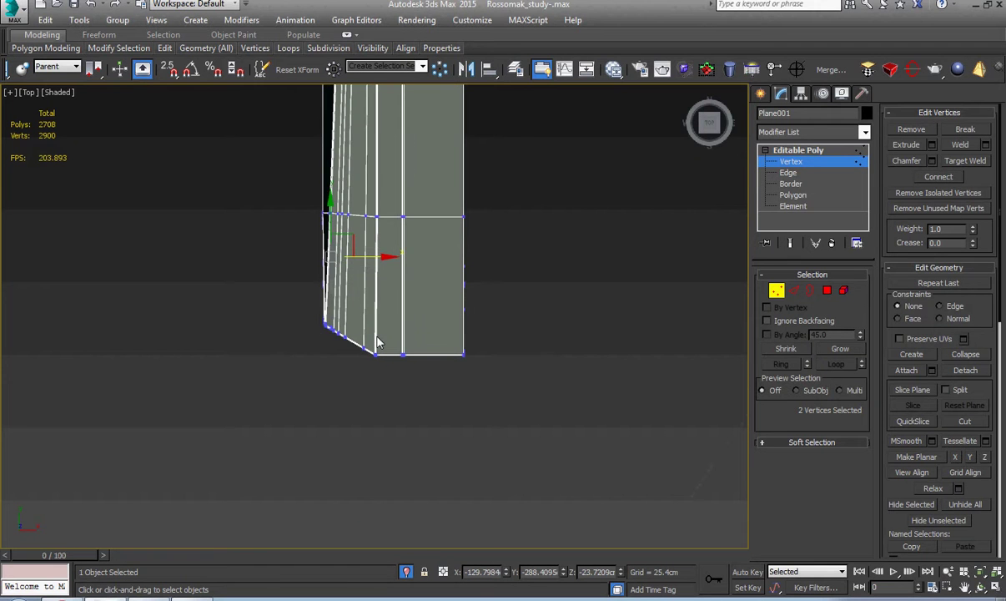
key(l)
scroll(377, 340, up, 6)
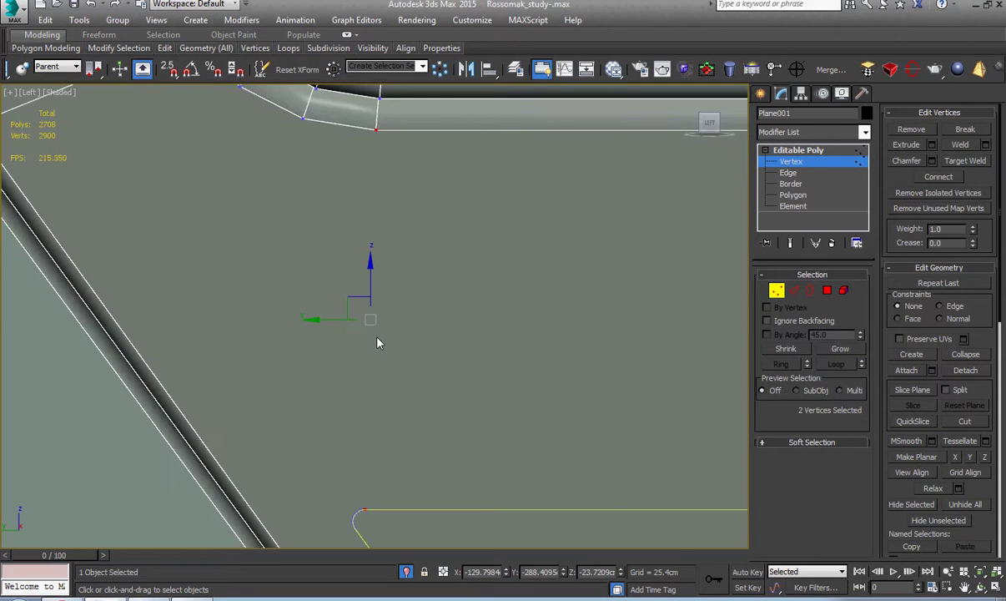
key(ctrl+shift+e)
- Insert an edge loop just below the panel's upper-left corner and connect its hull-edge vertex to the rounded corner's lower end
alt+middle_drag(380, 340, 413, 365)
scroll(389, 397, up, 8)
scroll(285, 430, up, 2)
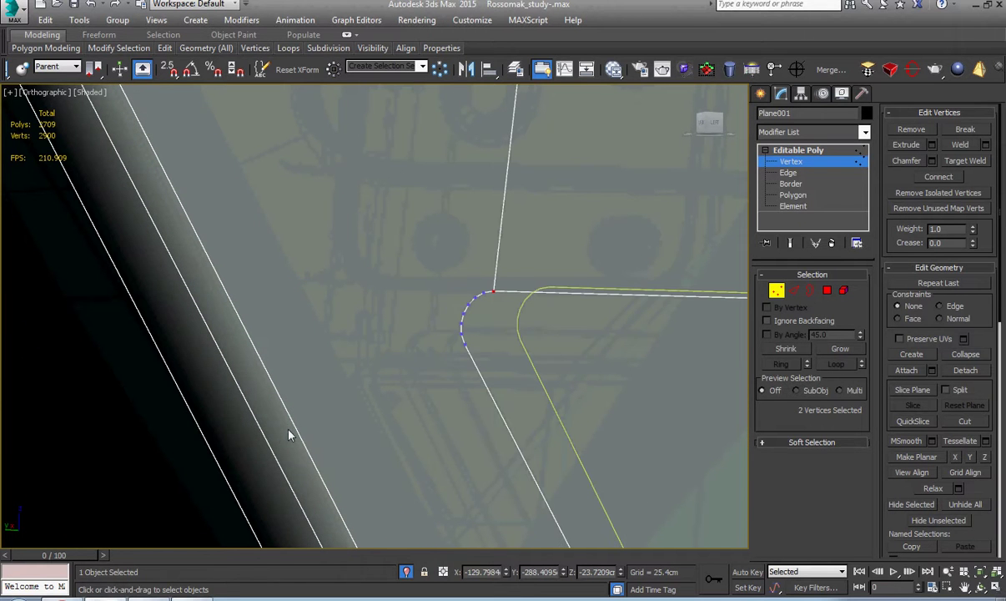
key(alt+1)
click(282, 402)
right_click(294, 417)
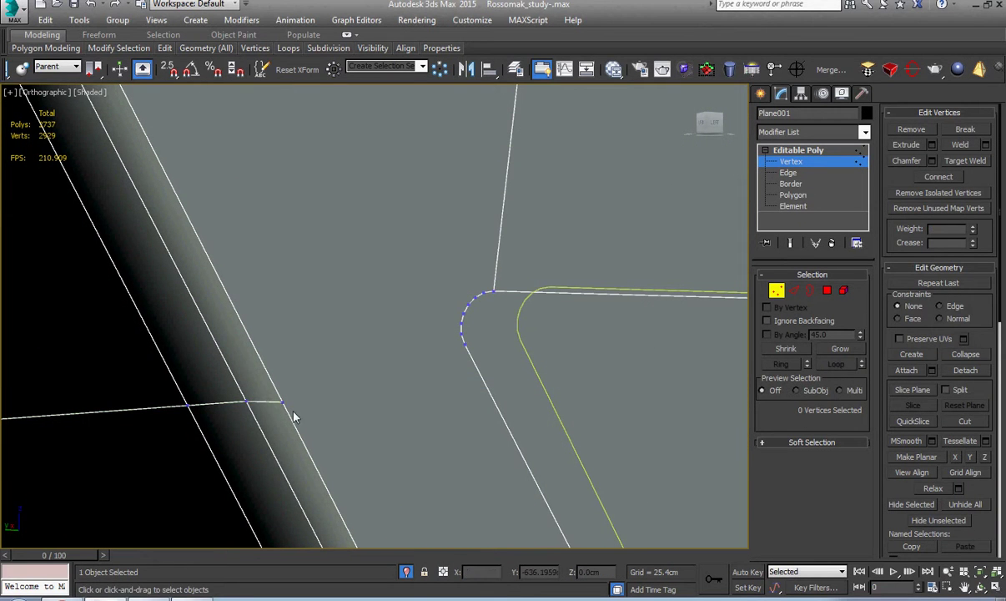
click(282, 401)
ctrl+click(465, 344)
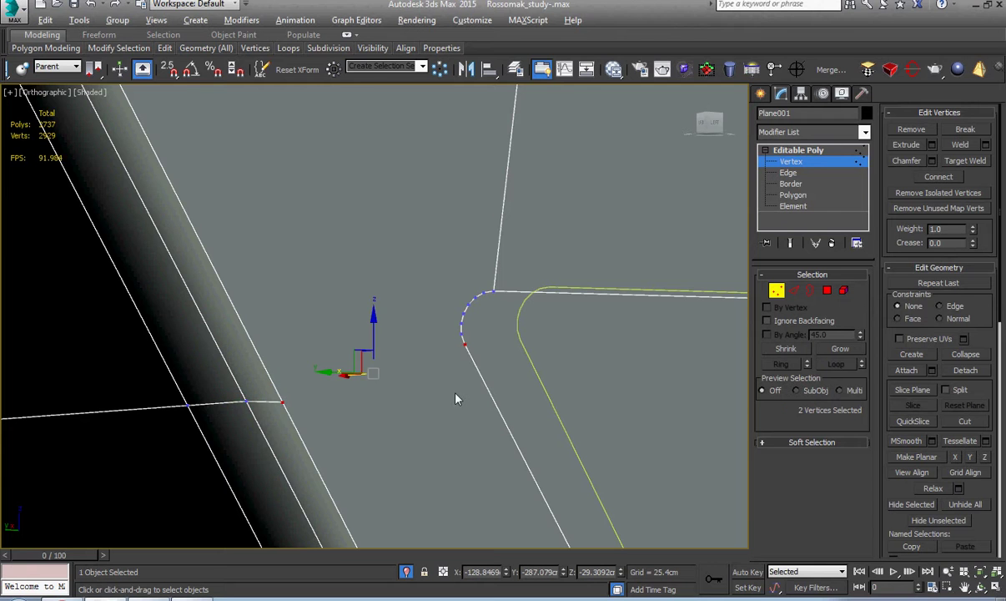
key(ctrl+shift+e)
- Insert a second edge loop above the previous one and connect its hull-edge vertex to a mid-arc vertex of the panel's upper-left corner
scroll(456, 398, down, 4)
middle_drag(378, 356, 380, 398)
scroll(307, 335, up, 2)
key(alt+1)
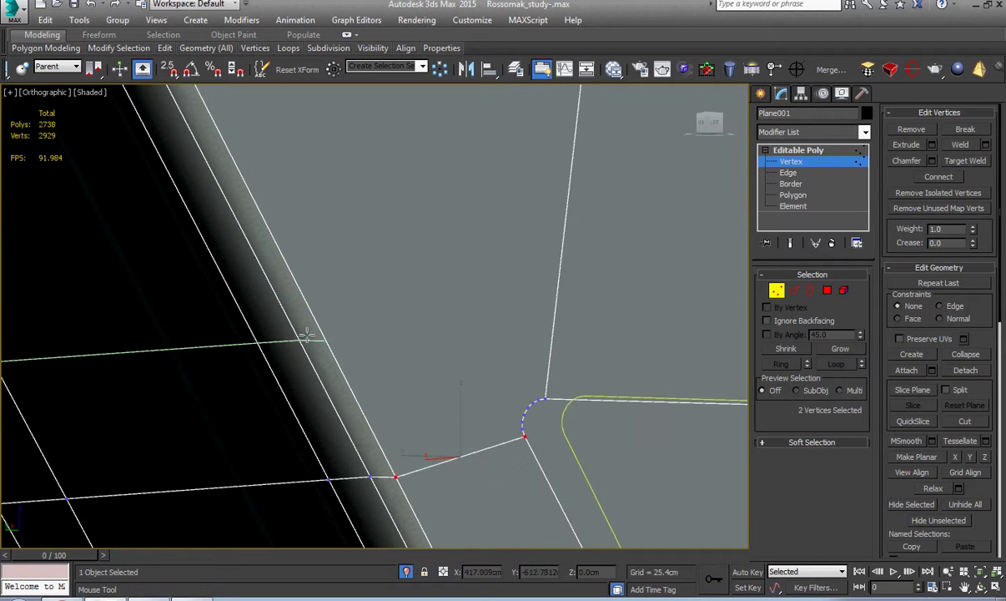
click(326, 341)
right_click(324, 341)
scroll(561, 401, up, 3)
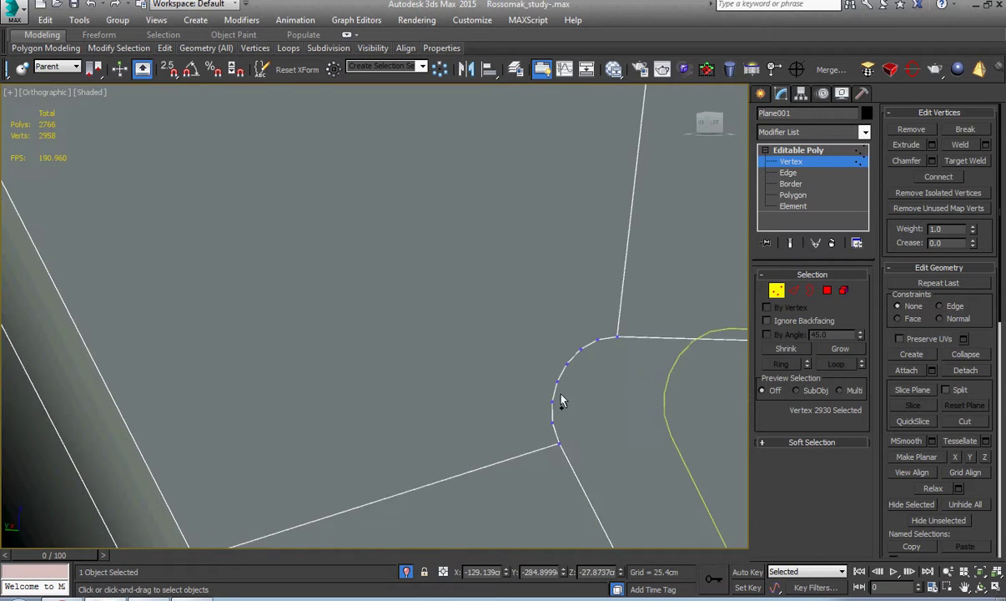
ctrl+click(560, 380)
scroll(452, 373, down, 3)
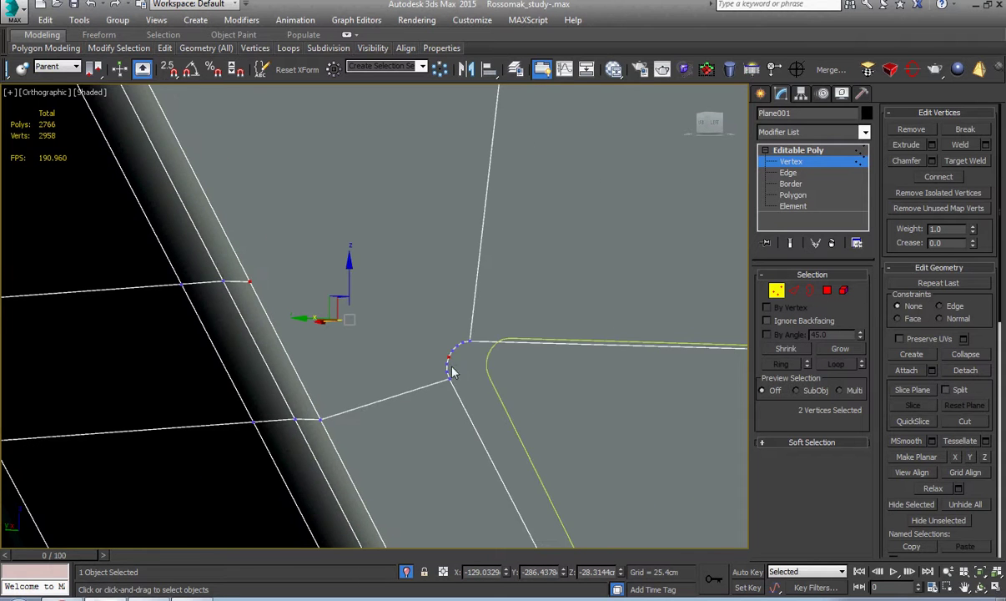
key(ctrl+shift+e)
- Insert an edge loop across the slanted hull edge strips level with the panel's lower-right rounded corner
scroll(455, 402, down, 1)
middle_drag(455, 402, 431, 375)
scroll(478, 401, down, 4)
middle_drag(652, 406, 344, 288)
scroll(495, 301, up, 3)
scroll(495, 300, up, 2)
scroll(345, 285, down, 4)
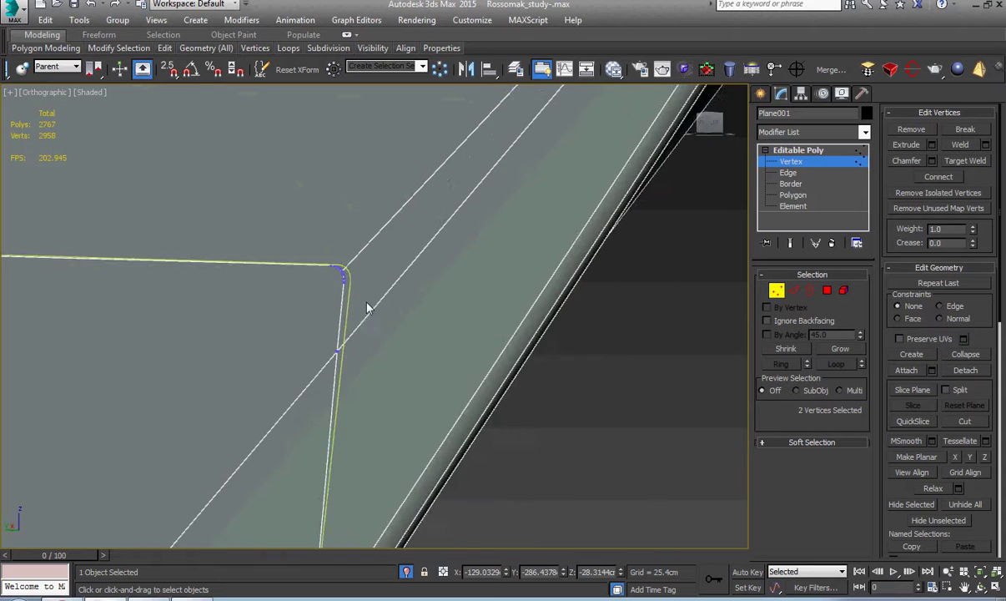
scroll(383, 317, down, 3)
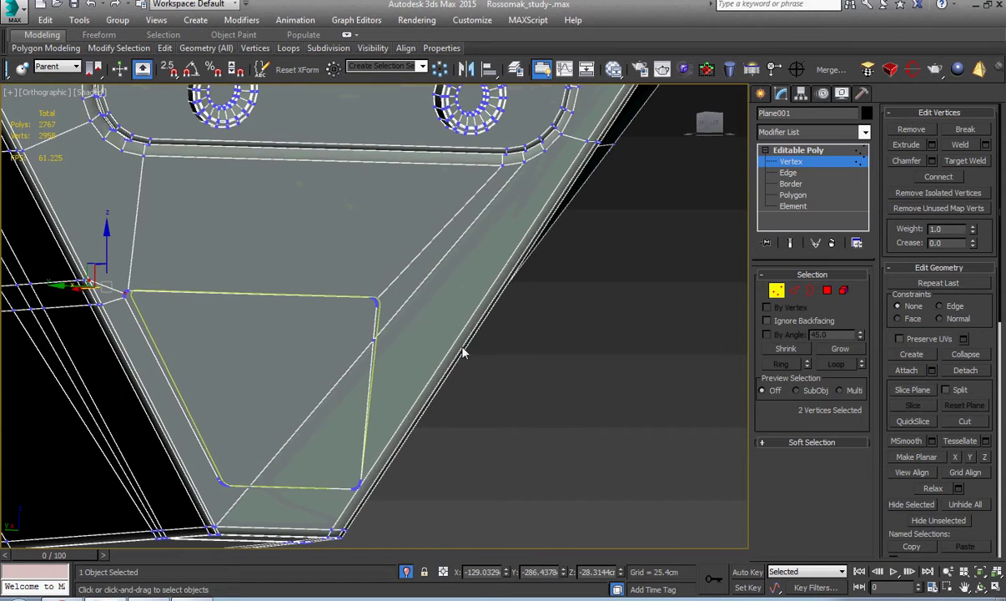
scroll(464, 352, up, 8)
key(2)
click(393, 390)
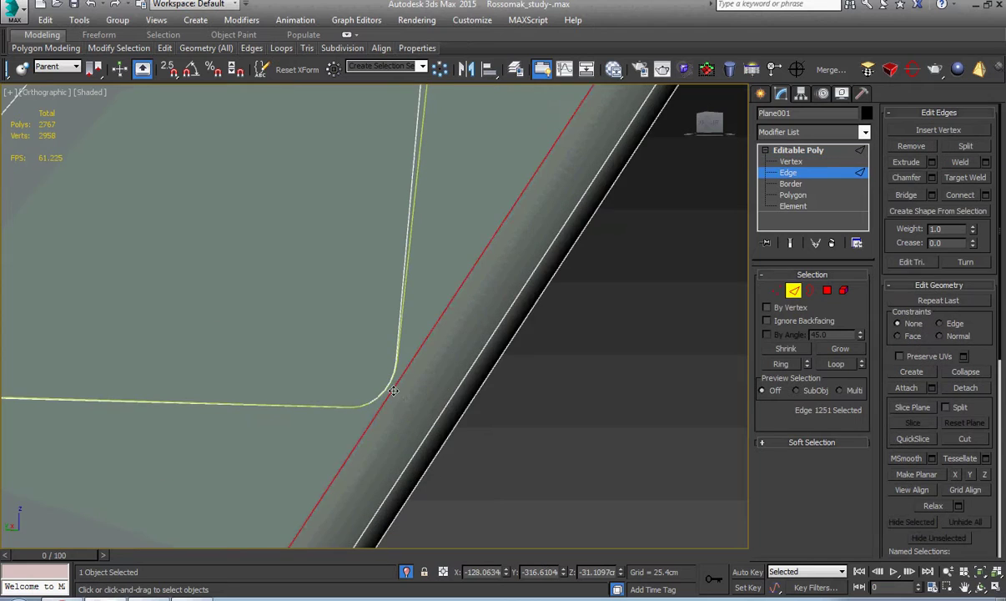
scroll(393, 390, down, 6)
alt+middle_drag(413, 409, 370, 412)
scroll(420, 427, up, 6)
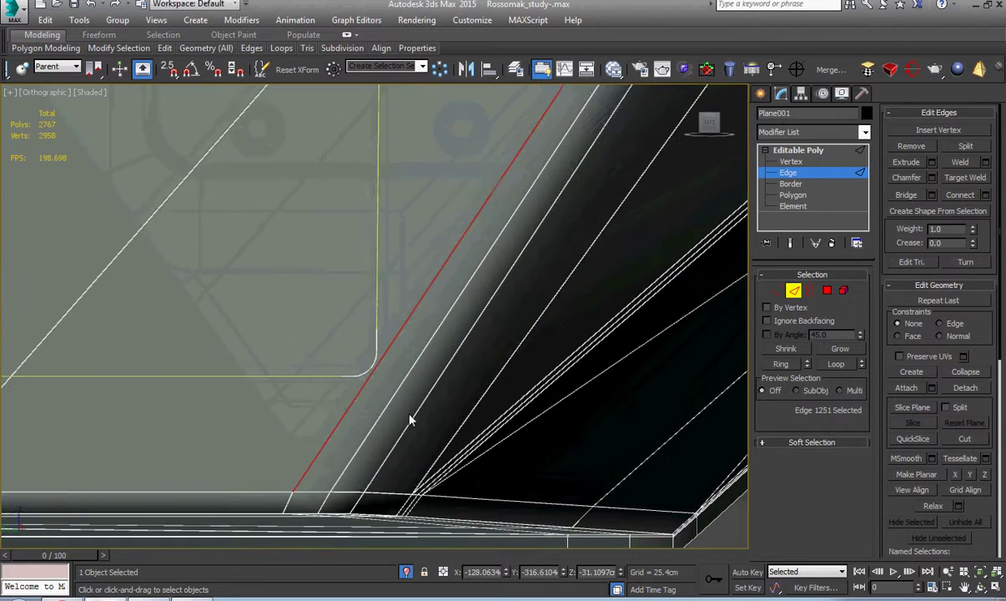
scroll(410, 420, up, 2)
key(alt+1)
click(426, 353)
right_click(427, 358)
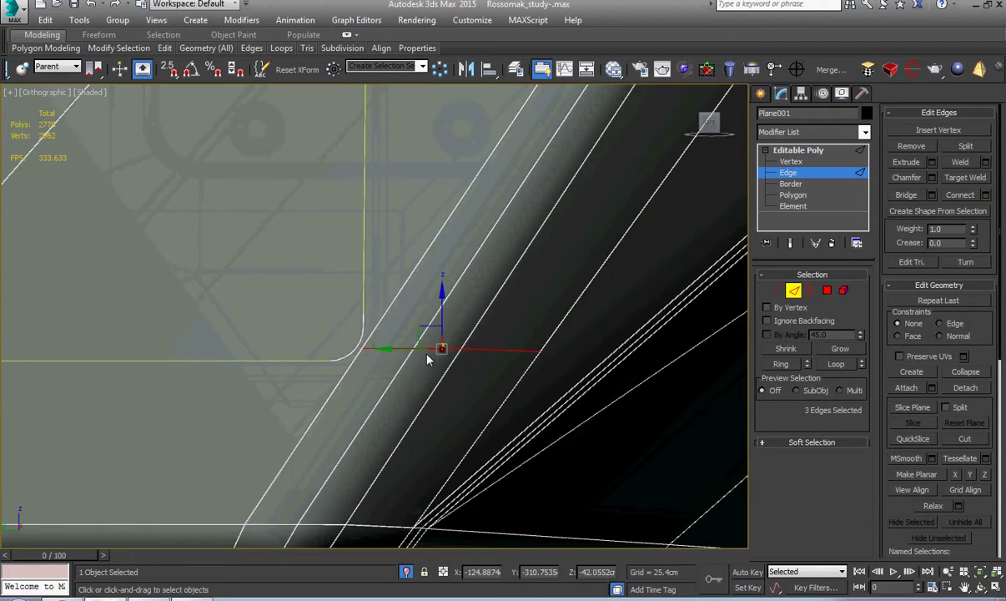
- Connect the new loop's end vertex to the nearest vertex on the panel's lower-right rounded corner
scroll(354, 347, up, 6)
key(1)
drag(352, 356, 354, 359)
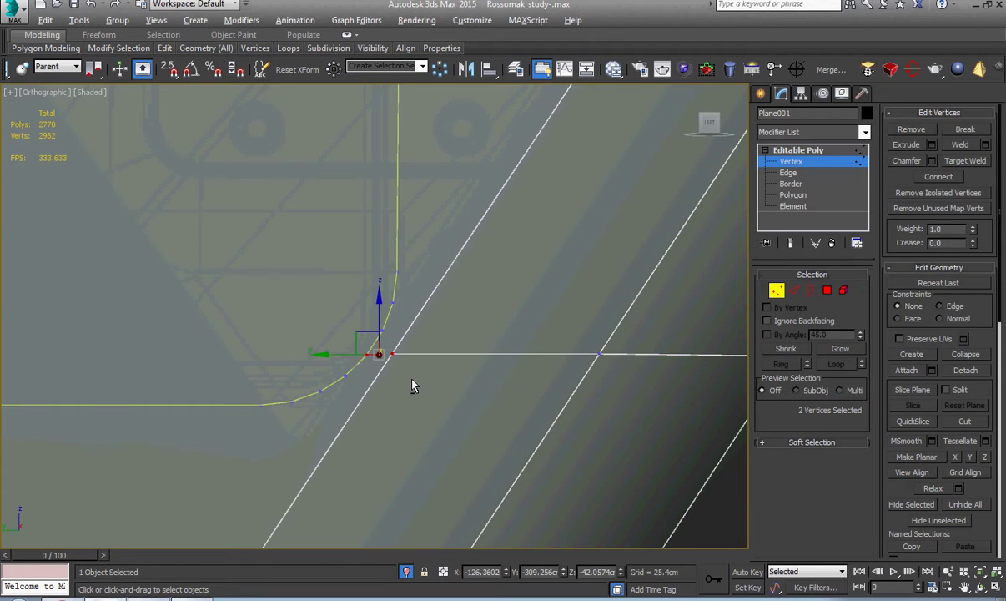
- Insert an edge loop beside the panel's lower-left corner and connect its hull-edge vertex to the rounded corner
alt+middle_drag(410, 387, 254, 388)
scroll(242, 389, up, 2)
key(alt+c)
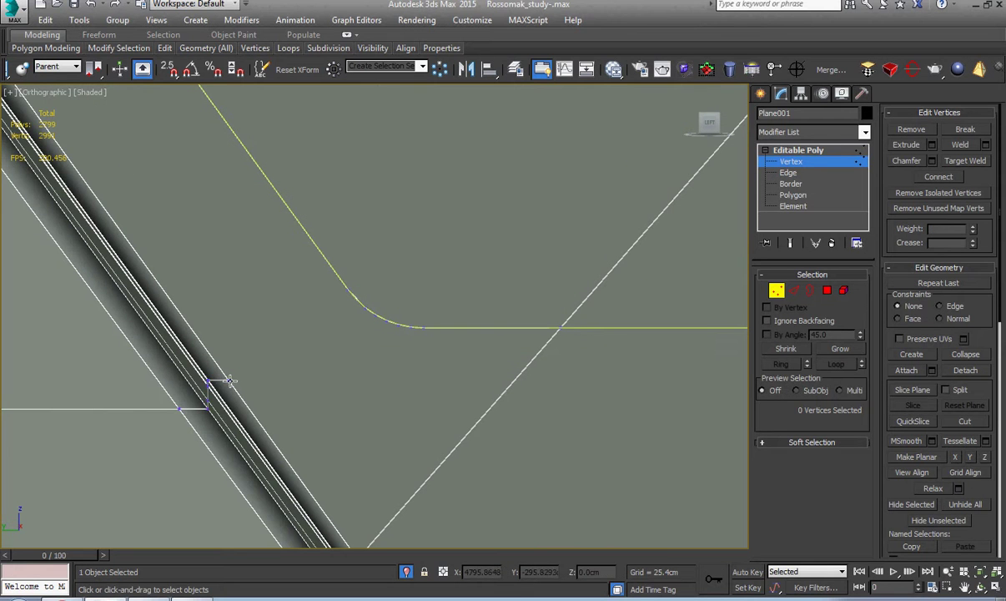
click(227, 381)
scroll(385, 321, up, 2)
ctrl+click(388, 322)
scroll(379, 366, down, 5)
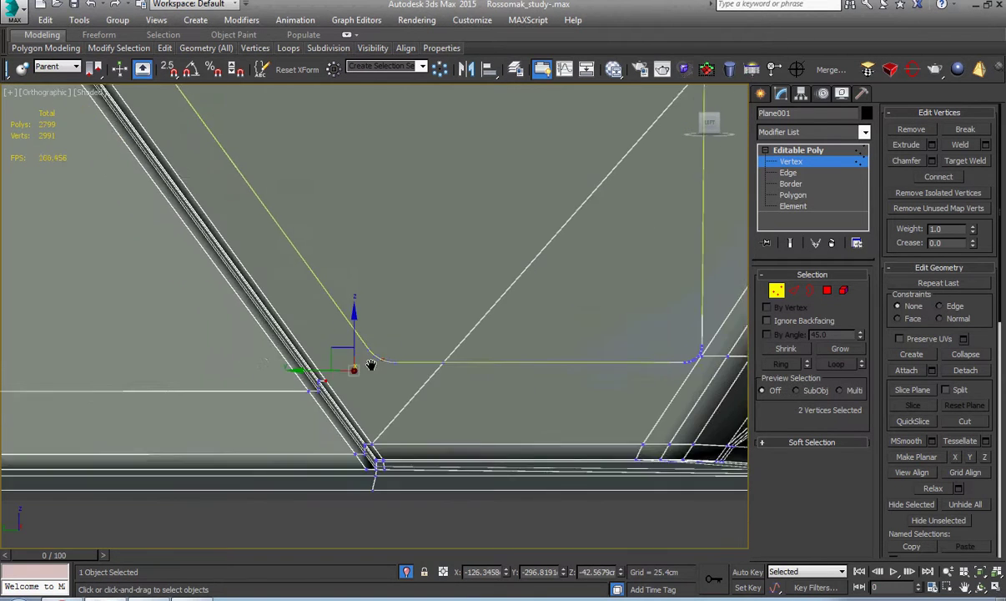
middle_drag(372, 364, 419, 353)
key(ctrl+shift+e)
- Select the panel's two polygons and unhide all objects to show the blueprint behind them in the left view
scroll(344, 357, down, 5)
key(4)
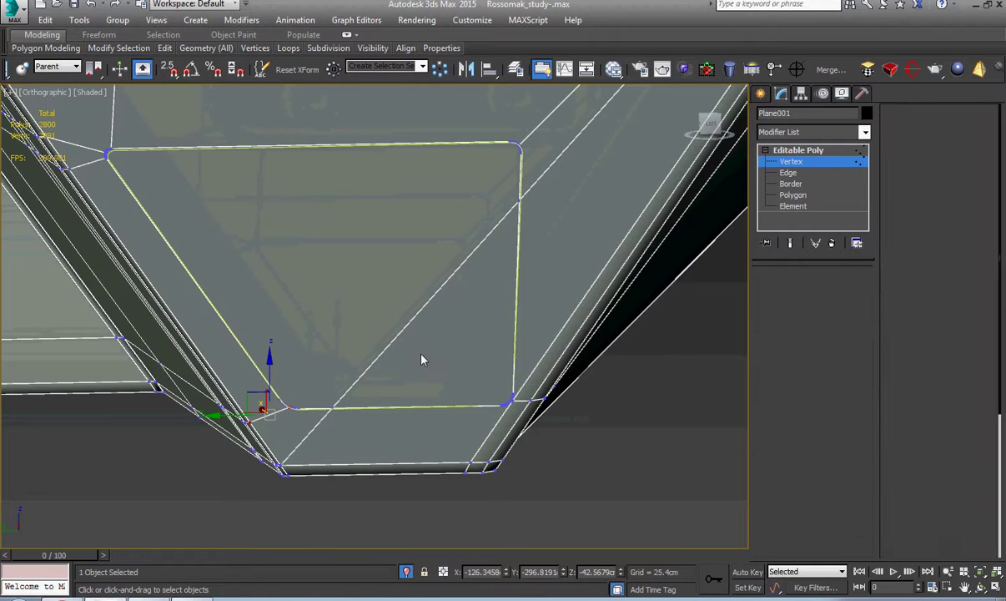
click(421, 354)
ctrl+click(370, 338)
scroll(369, 339, up, 2)
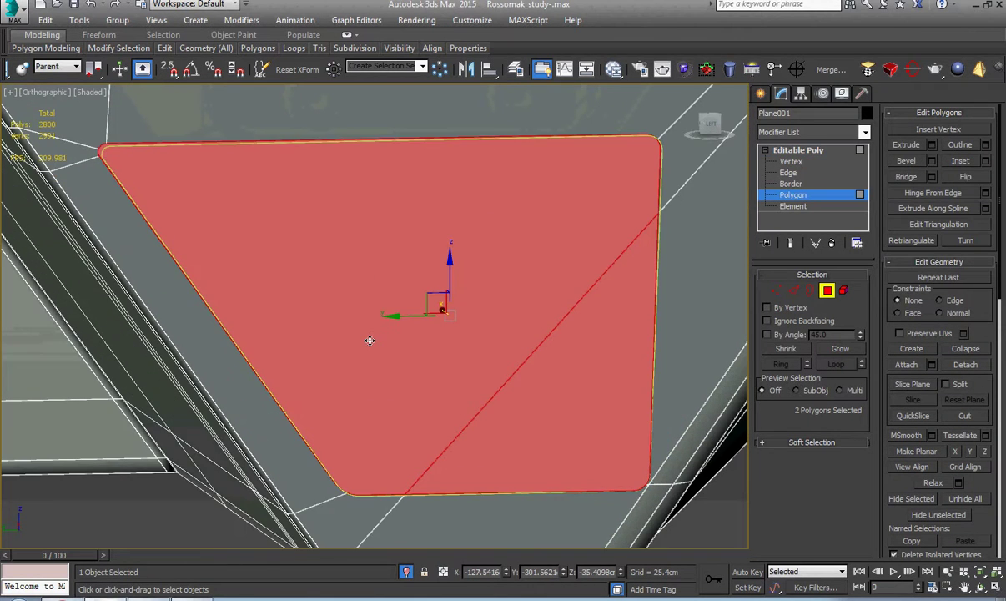
key(l)
scroll(370, 340, down, 8)
right_click(370, 340)
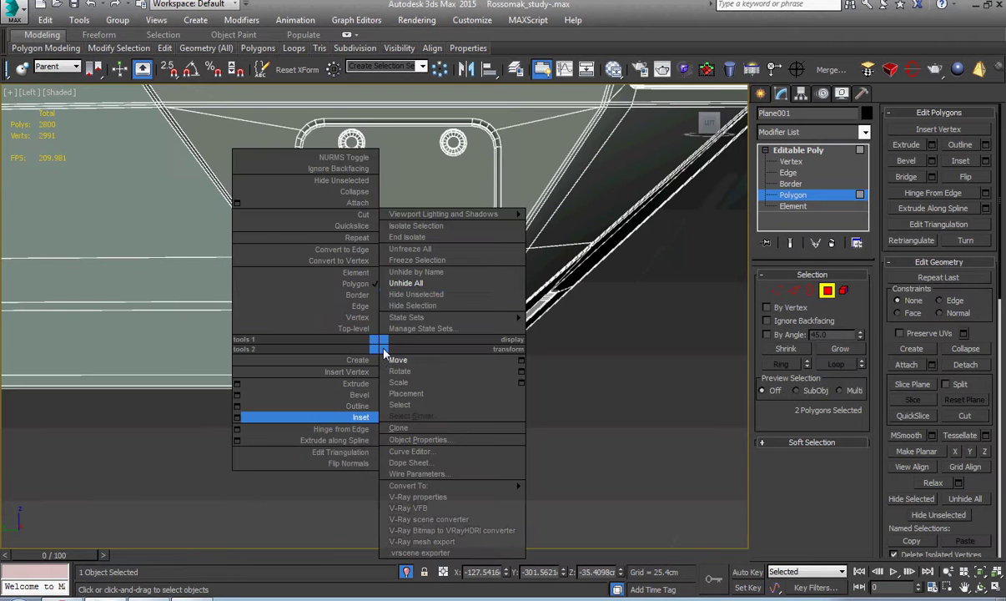
click(415, 285)
scroll(417, 335, up, 5)
middle_drag(420, 337, 511, 320)
scroll(511, 320, down, 1)
- Inset the panel's two selected polygons together to leave a narrow border inside the outline
right_click(510, 318)
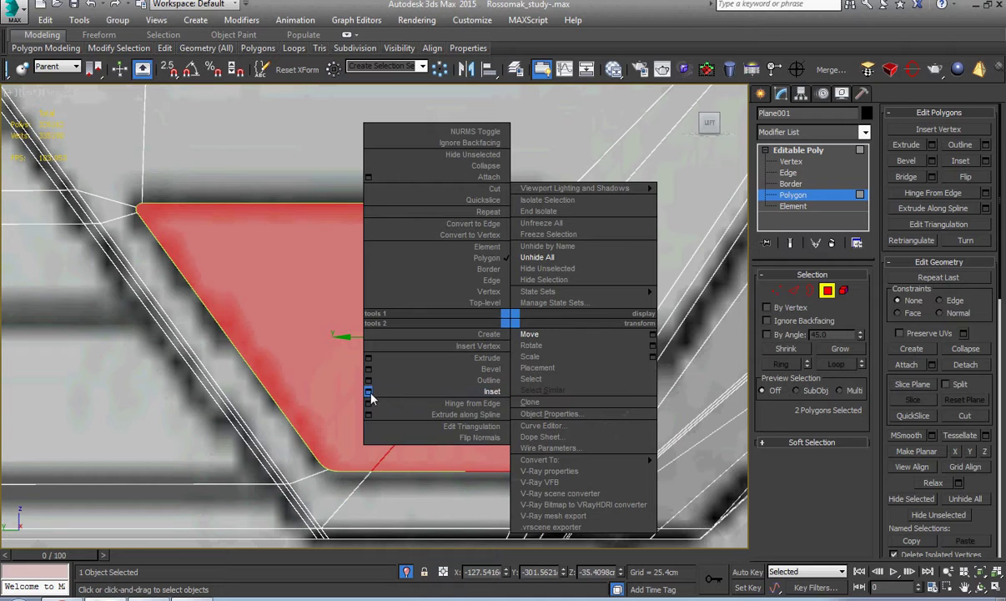
click(373, 391)
drag(386, 352, 389, 339)
click(383, 364)
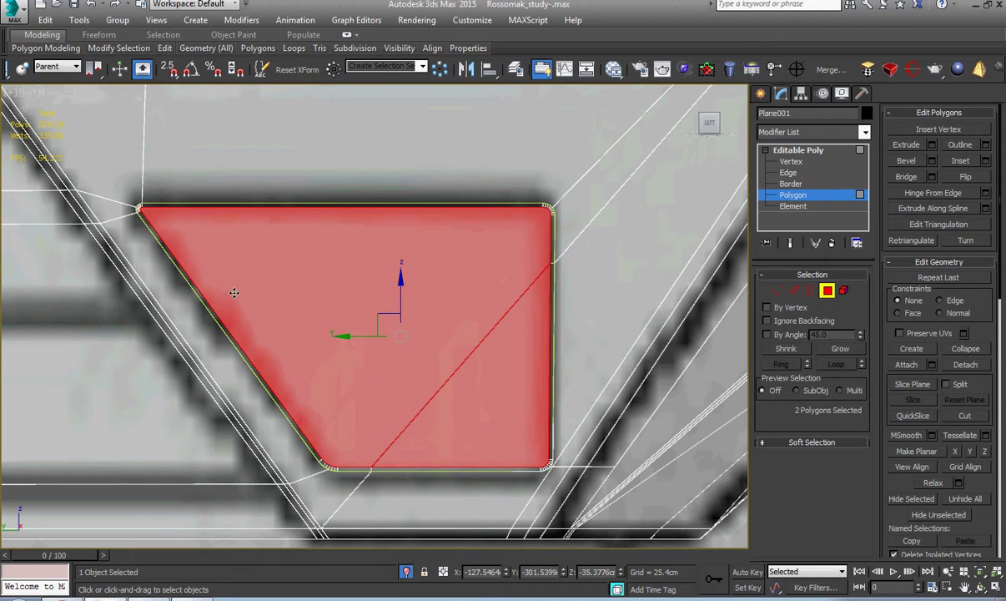
- Delete the two inset polygons inside the panel's border to open a hole in the hull
middle_drag(114, 182, 224, 260)
scroll(221, 261, up, 5)
key(z)
alt+middle_drag(397, 341, 373, 359)
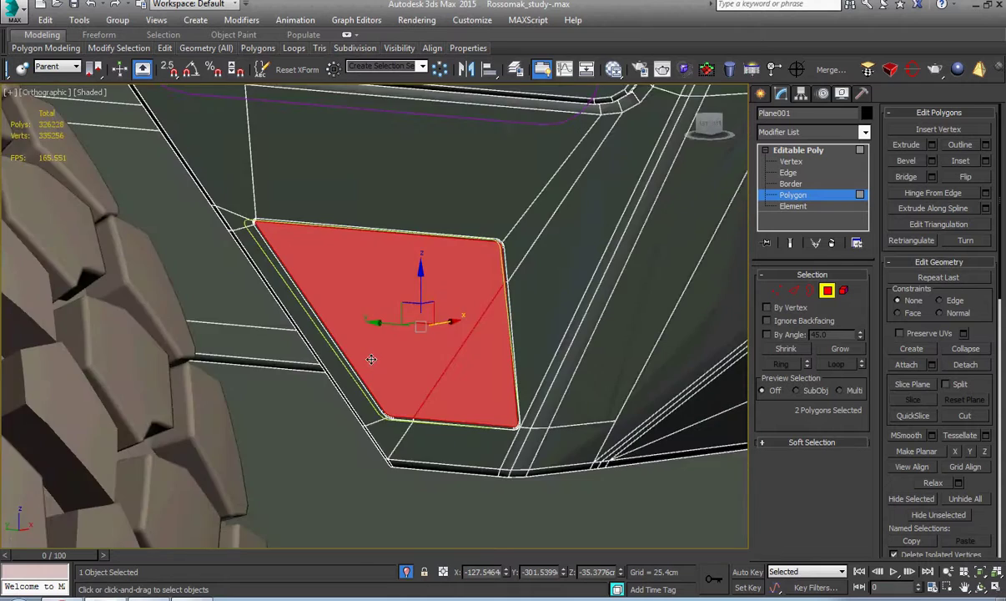
scroll(516, 396, up, 5)
middle_drag(501, 432, 505, 438)
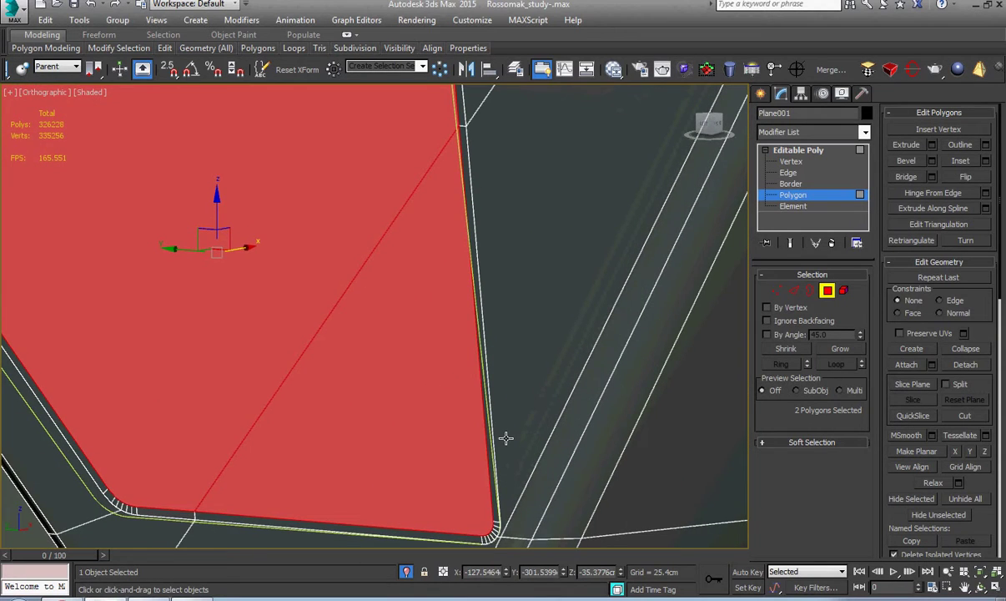
key(Delete)
scroll(504, 438, down, 7)
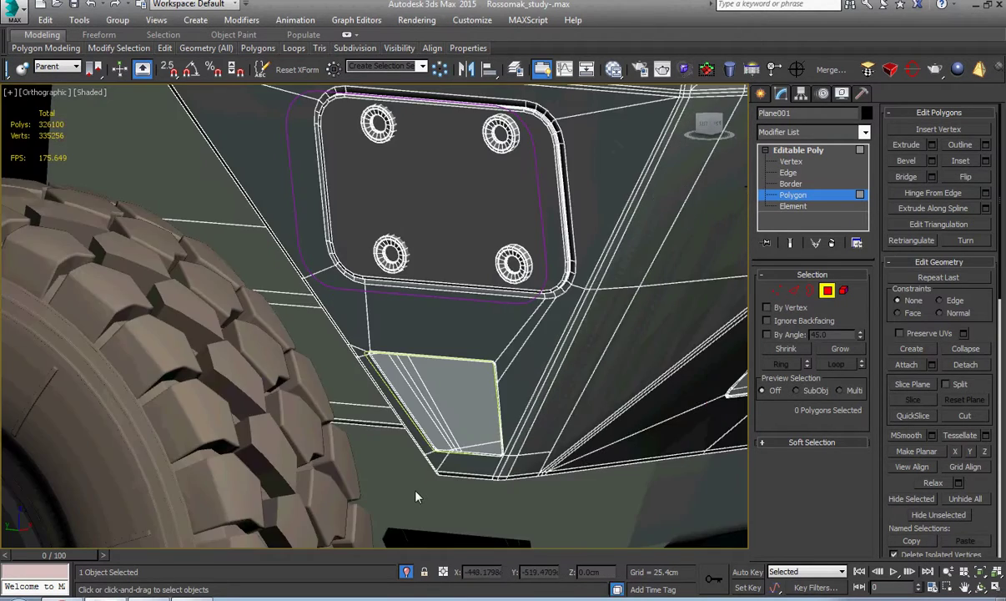
- Switch between Windows Photo Viewer and 3ds Max to compare the opening below the side cover with the Rosomak reference photo
click(154, 598)
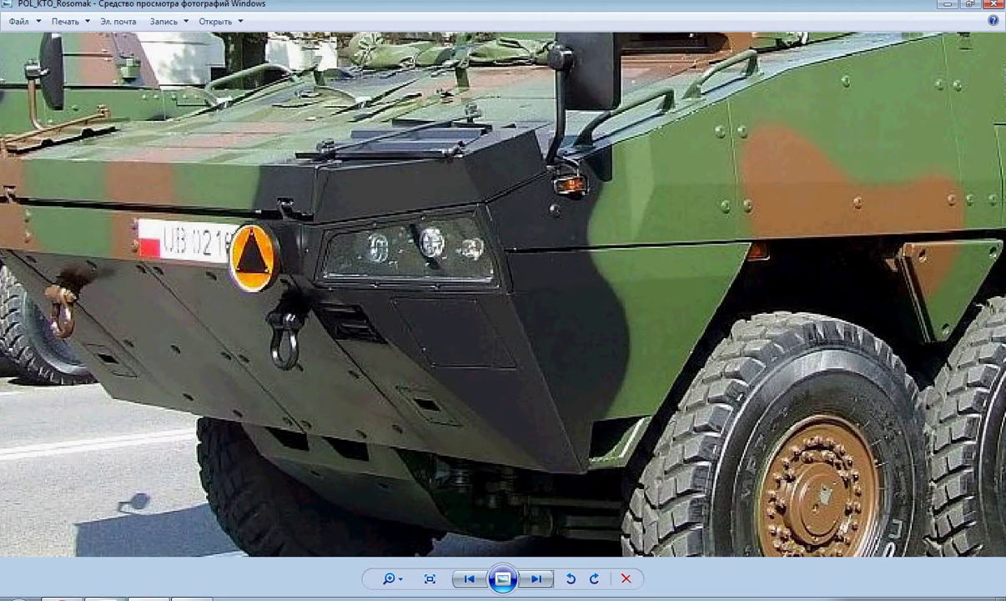
click(104, 593)
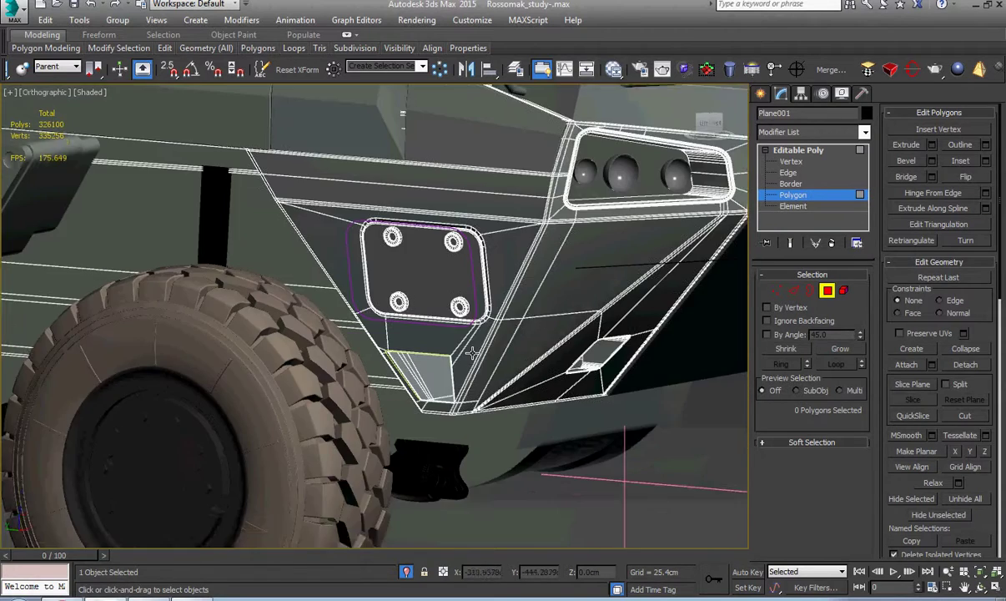
middle_drag(472, 354, 471, 368)
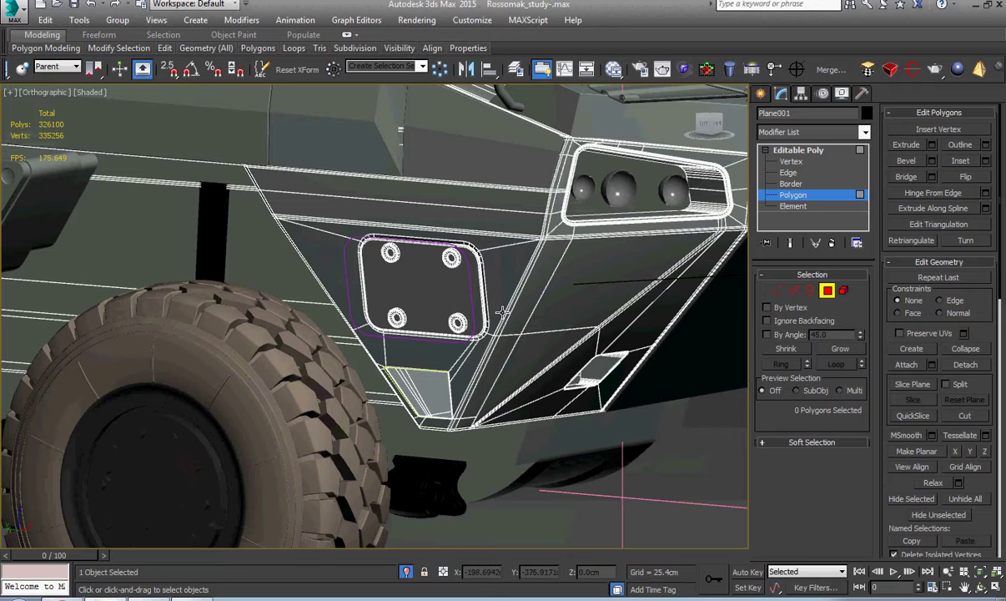
scroll(466, 389, up, 5)
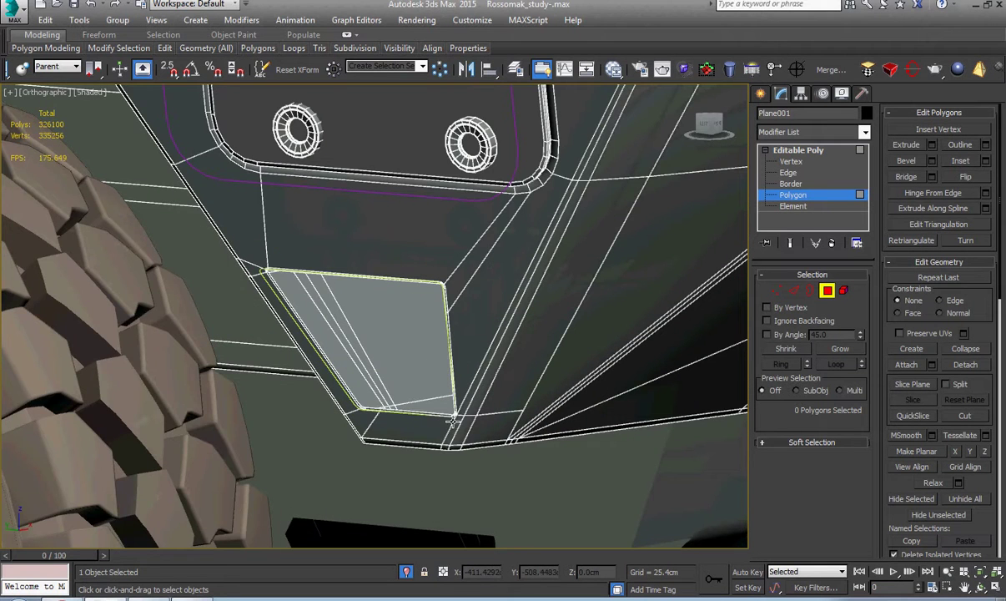
scroll(453, 419, down, 4)
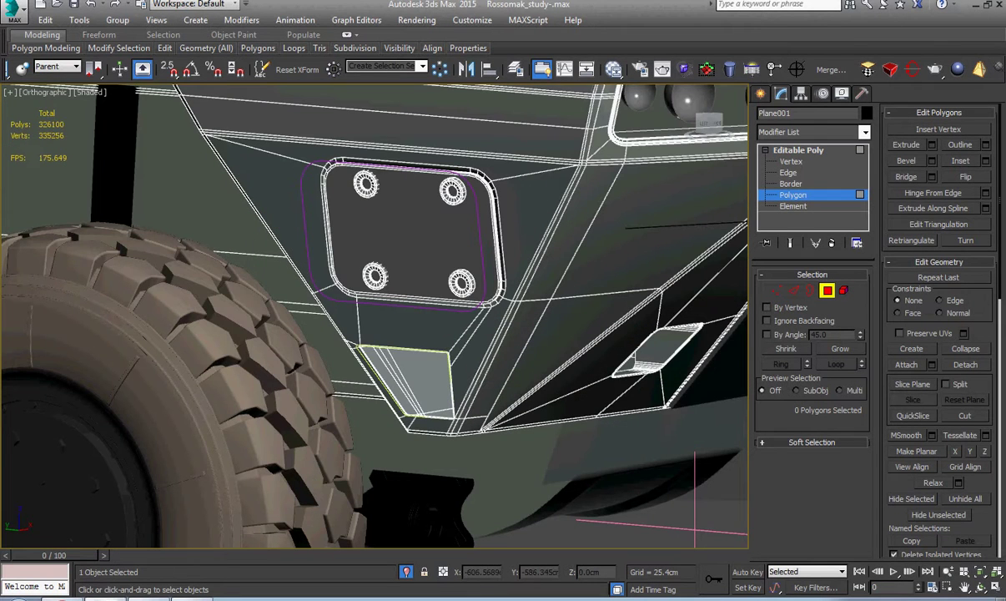
click(191, 598)
drag(673, 344, 660, 320)
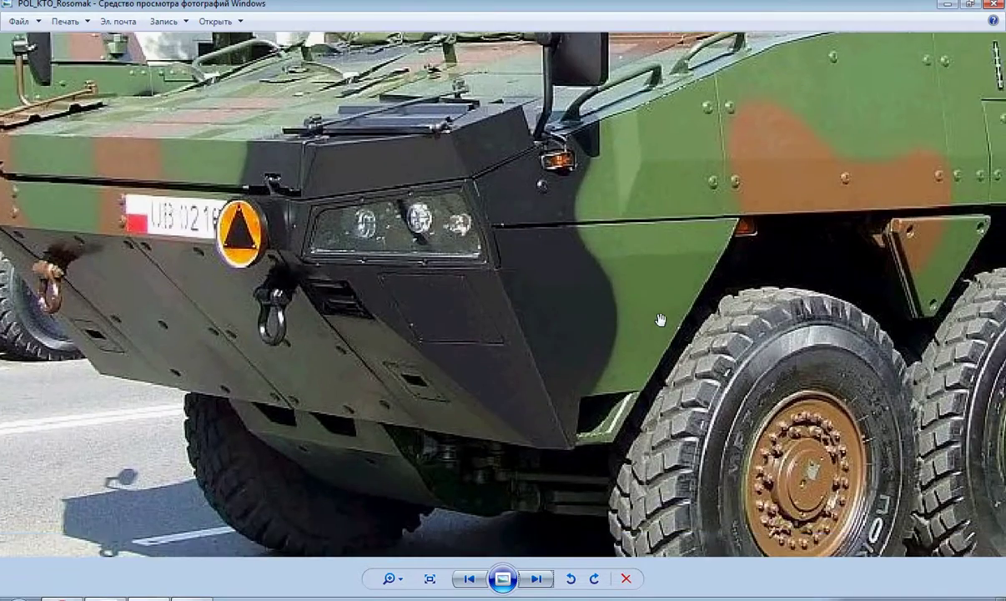
- Browse the Rosomak reference photos and examine the shape and depth of the opening below the side cover
scroll(660, 321, down, 1)
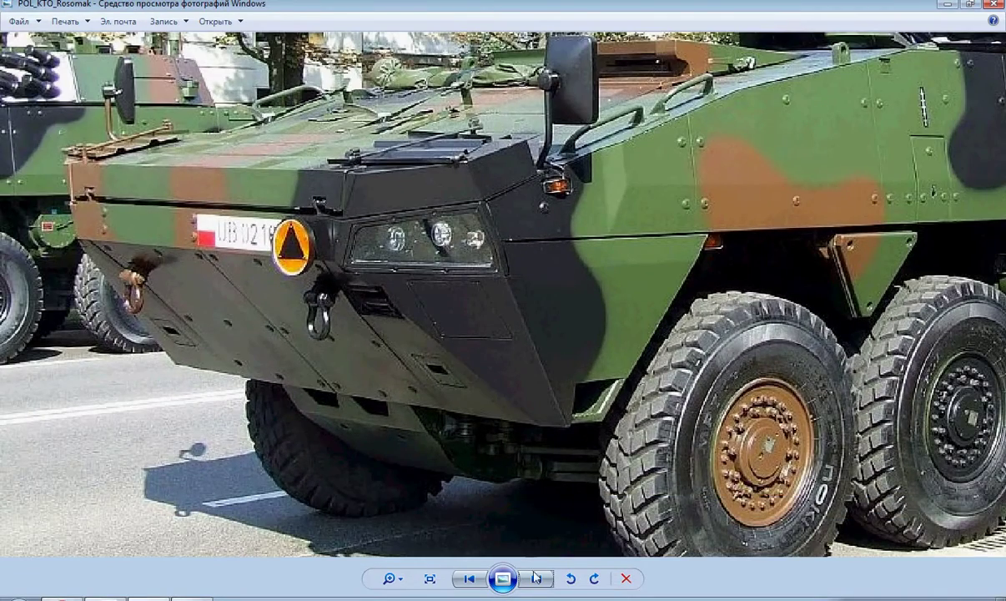
click(535, 577)
scroll(455, 399, up, 3)
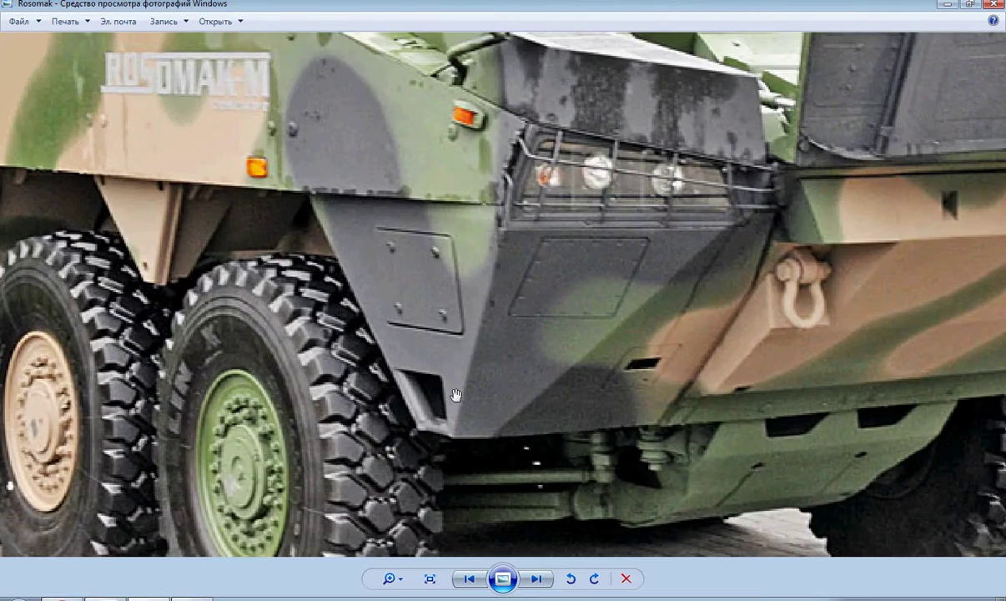
scroll(455, 395, up, 1)
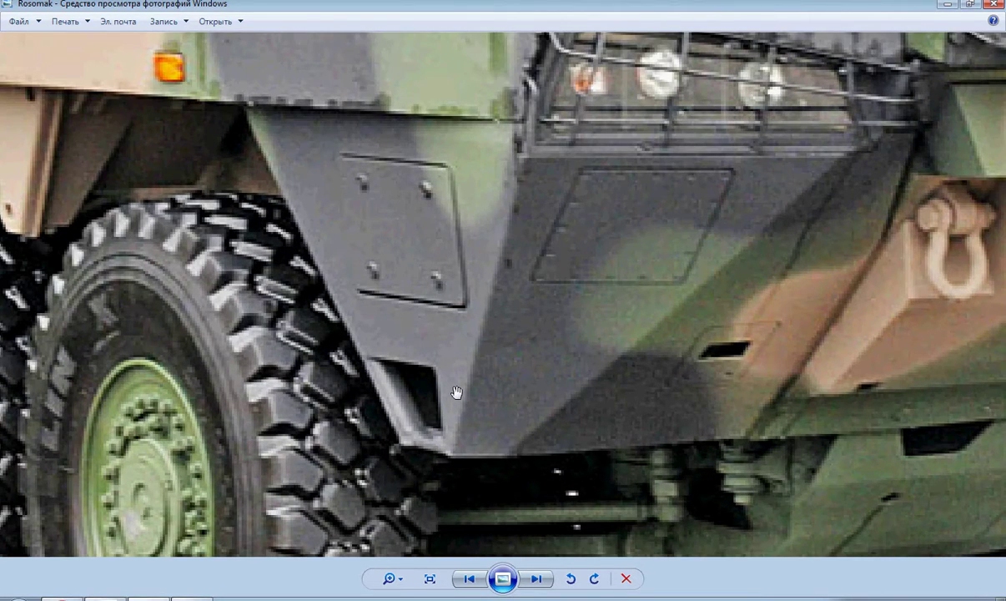
scroll(457, 390, down, 1)
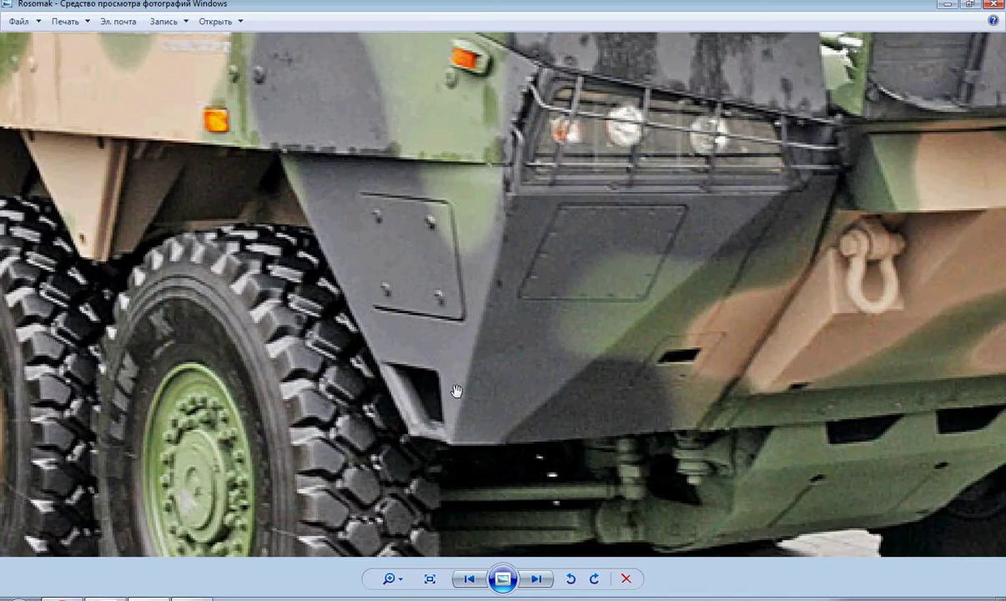
scroll(457, 390, down, 1)
drag(456, 391, 430, 422)
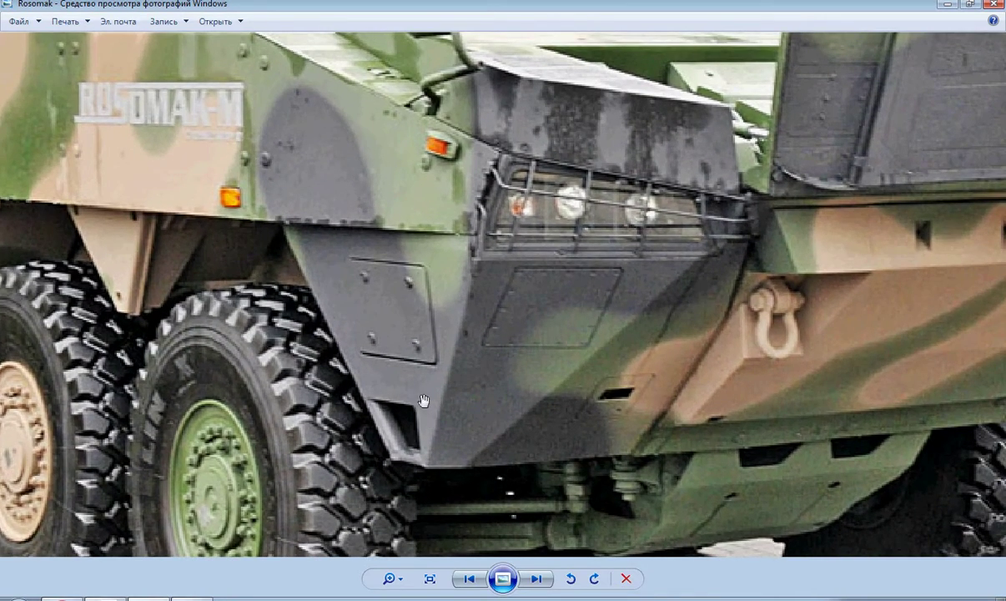
- Switch to 3ds Max and extend the opening's border edges about 5.7 cm inward along X to form the recess walls
key(alt+Tab)
scroll(459, 393, up, 6)
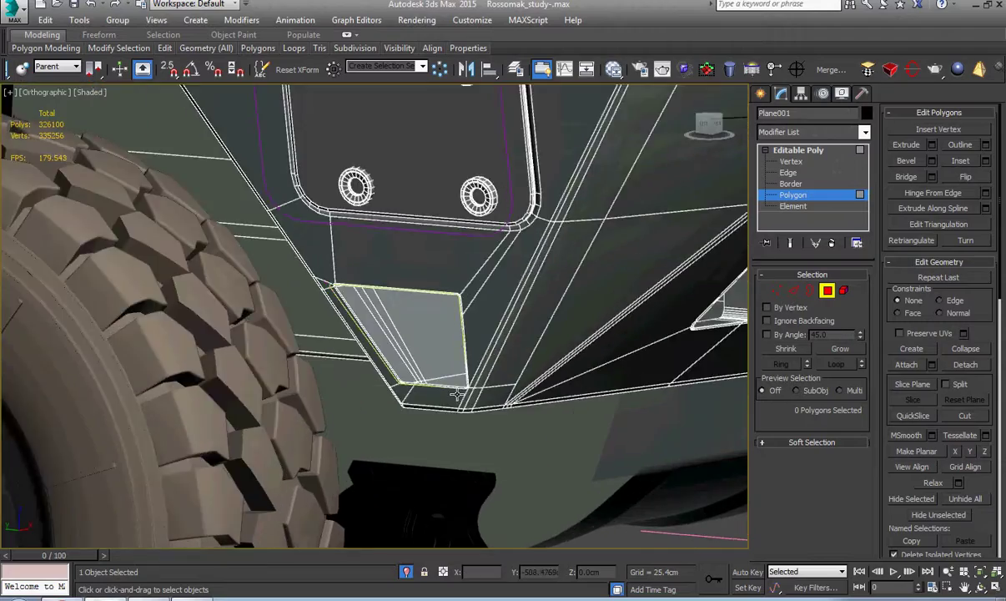
middle_drag(363, 368, 395, 416)
key(3)
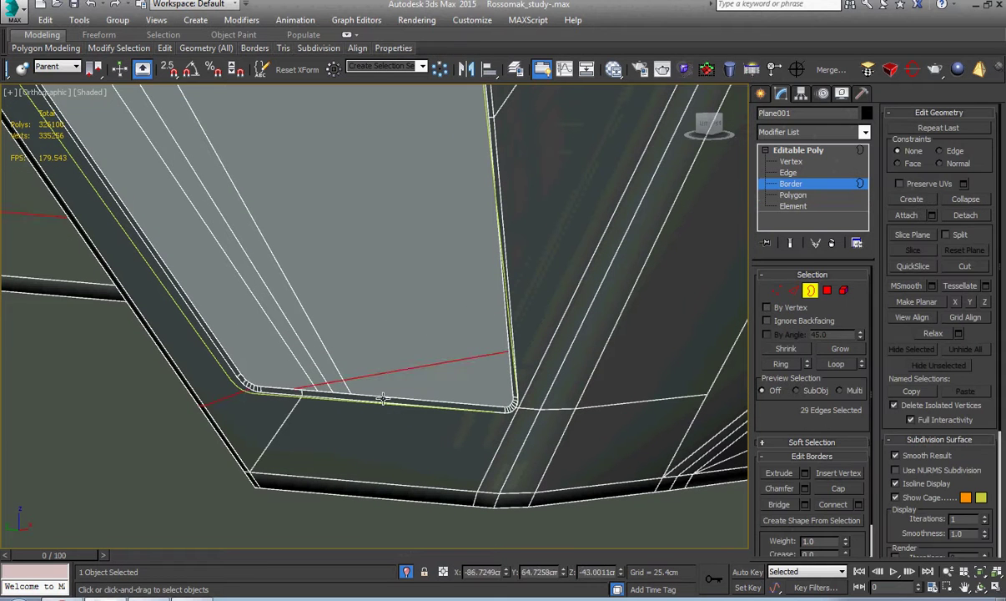
click(382, 399)
scroll(383, 397, down, 4)
shift+drag(376, 298, 420, 299)
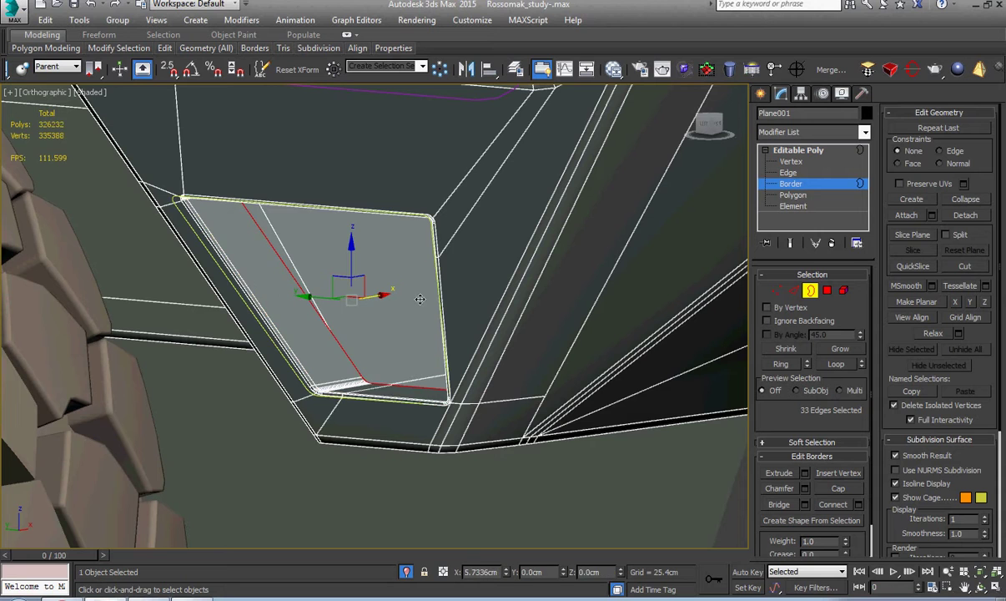
alt+middle_drag(416, 308, 441, 368)
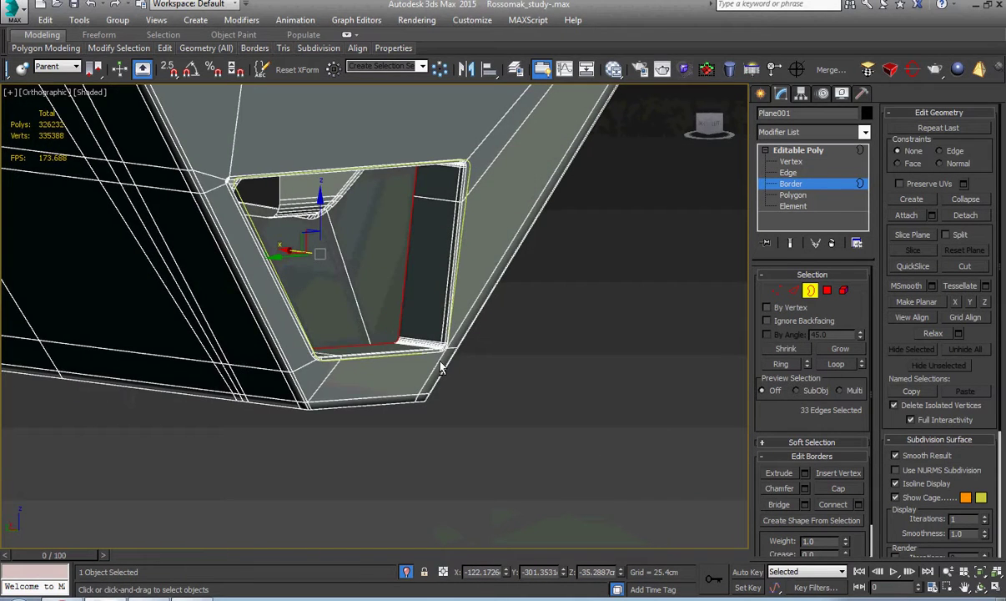
- Compare the recess with the left-view blueprint and check its shape in the Rosomak reference photos in Windows Photo Viewer
key(l)
key(z)
scroll(439, 366, down, 6)
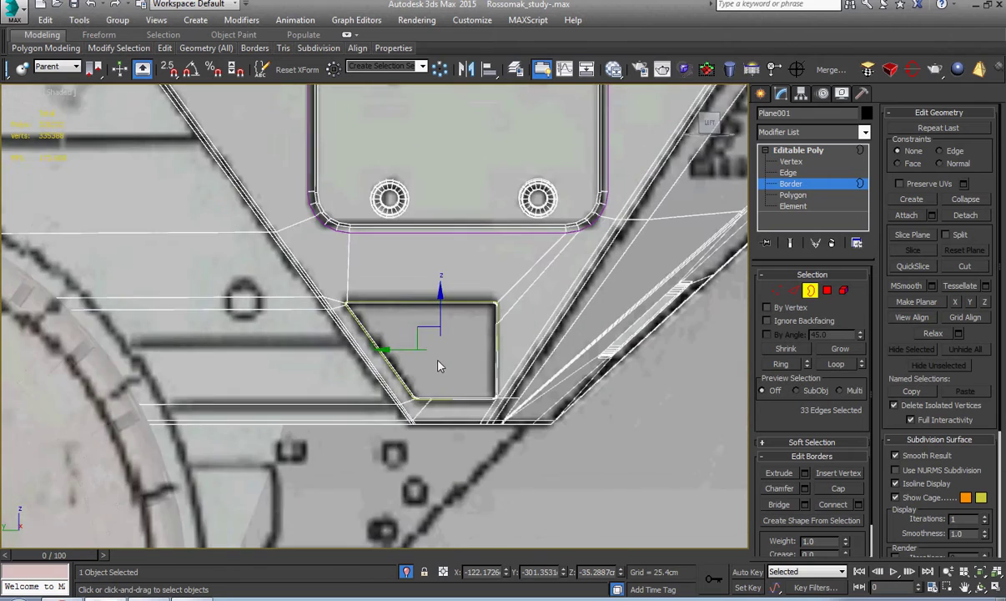
scroll(441, 366, down, 3)
click(151, 598)
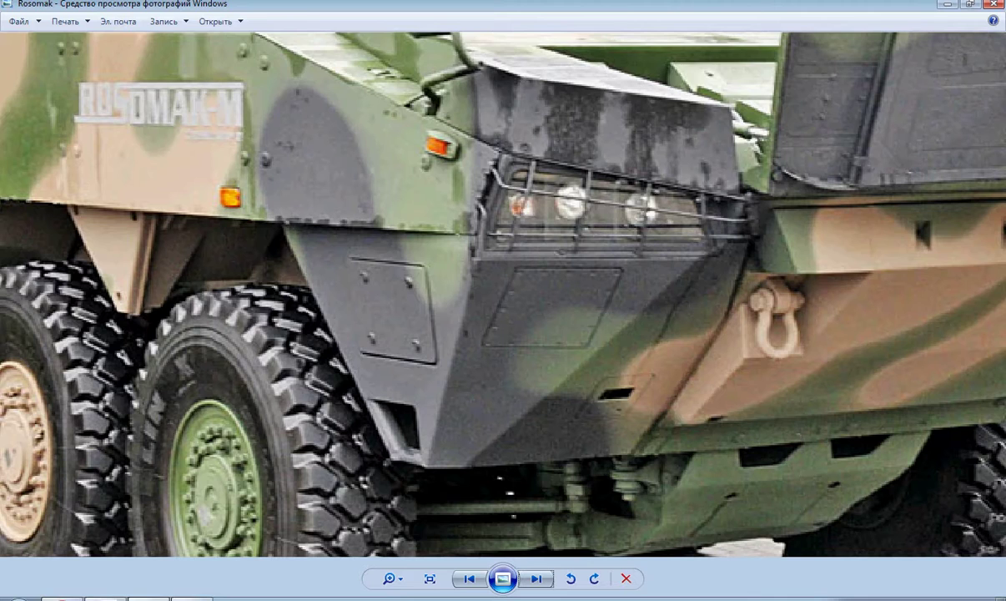
scroll(393, 438, up, 3)
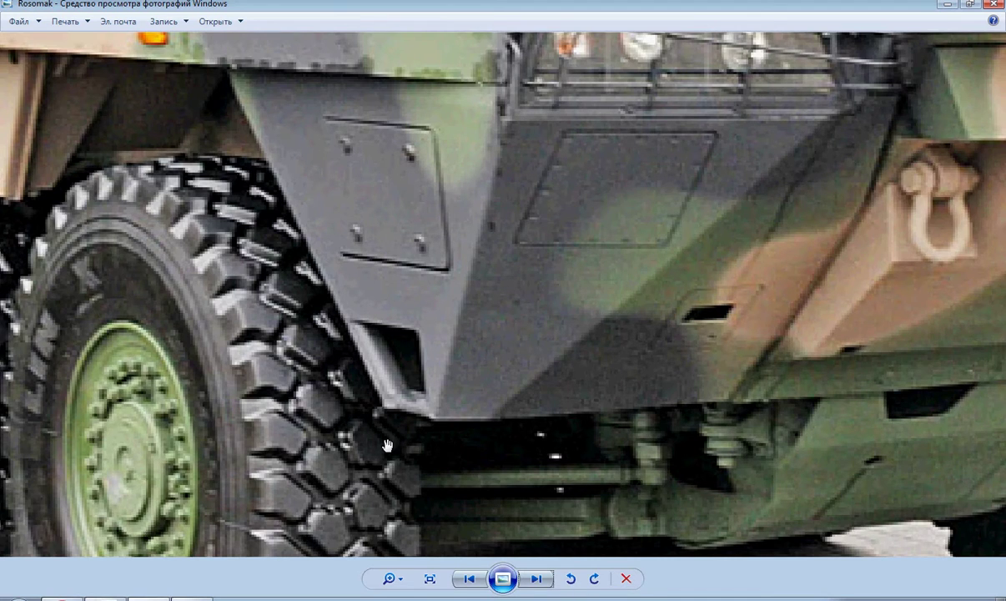
scroll(389, 434, down, 4)
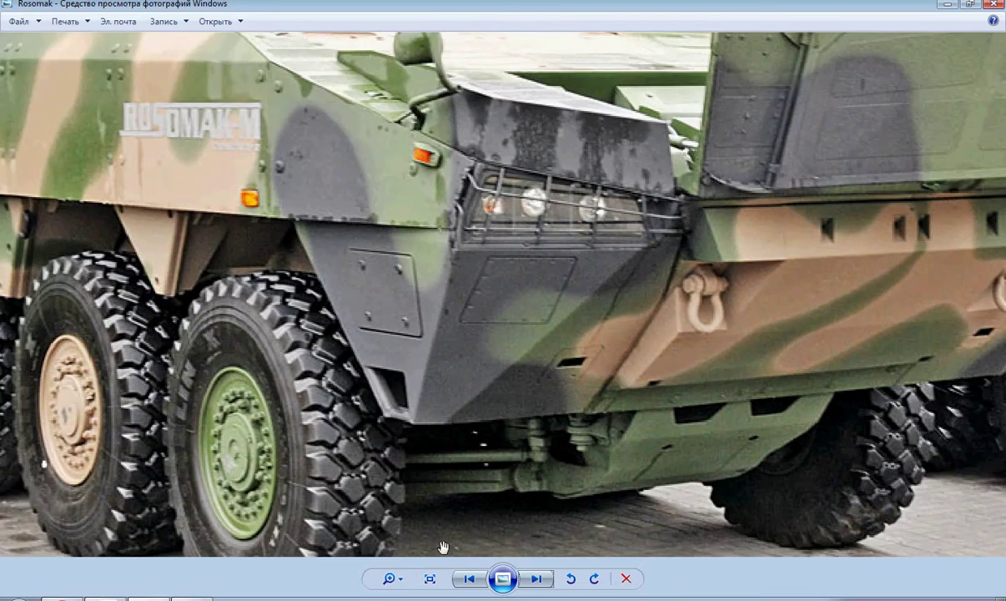
click(538, 578)
scroll(662, 510, up, 5)
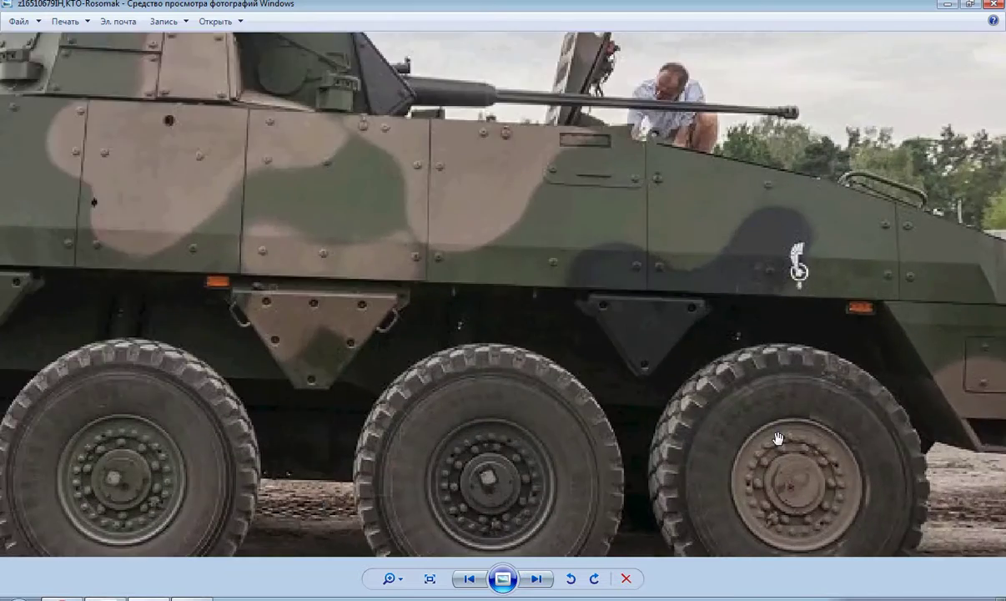
scroll(618, 426, up, 3)
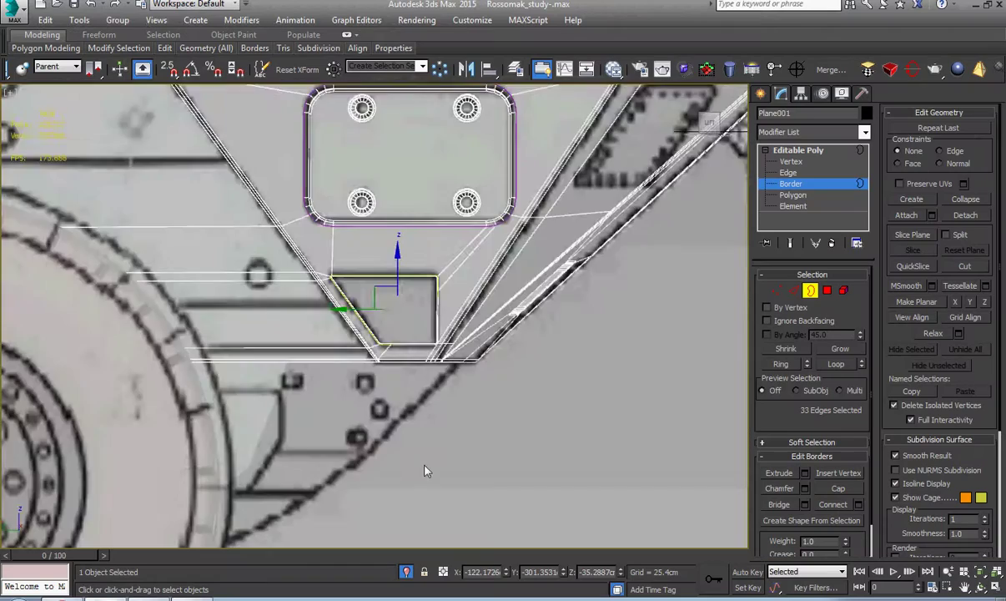
- Flatten the recess's inner border by scaling it along the X axis to about 9 percent
alt+middle_drag(399, 437, 448, 349)
right_click(448, 349)
click(481, 349)
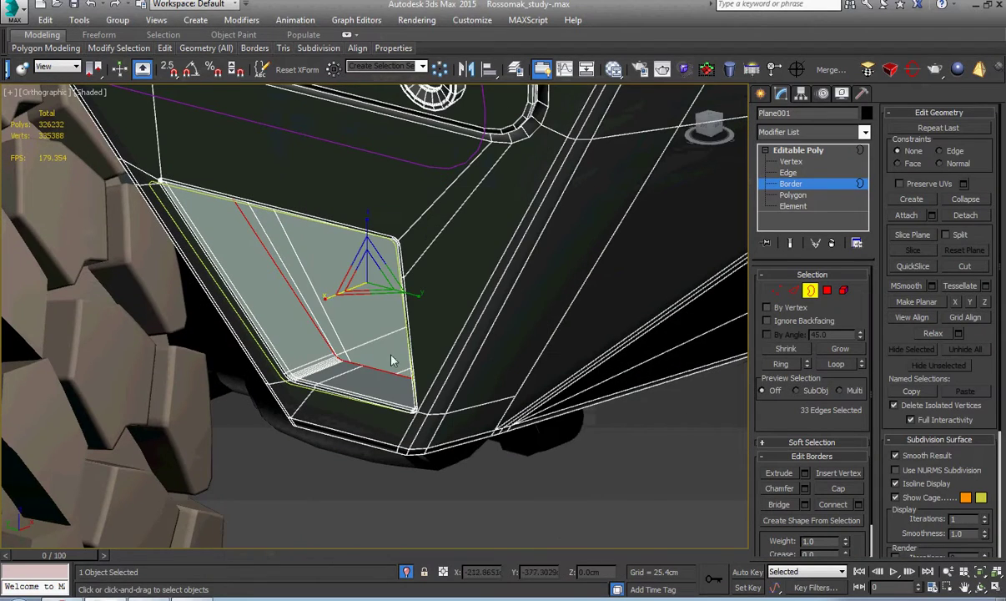
drag(328, 299, 450, 307)
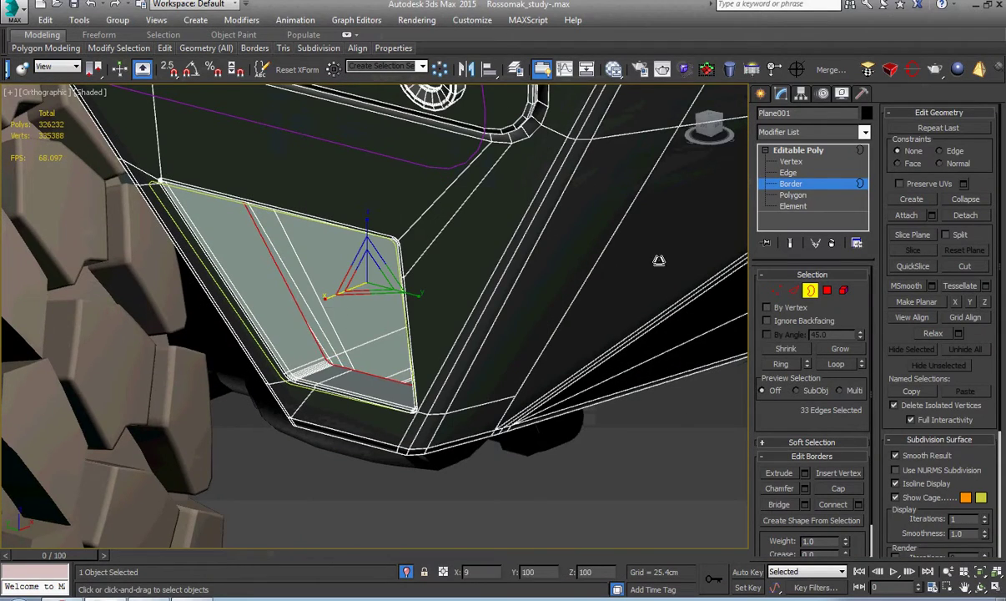
- Move the inner border about 5 cm deeper into the hull along X and cap it to close the recess's back
right_click(395, 336)
click(412, 353)
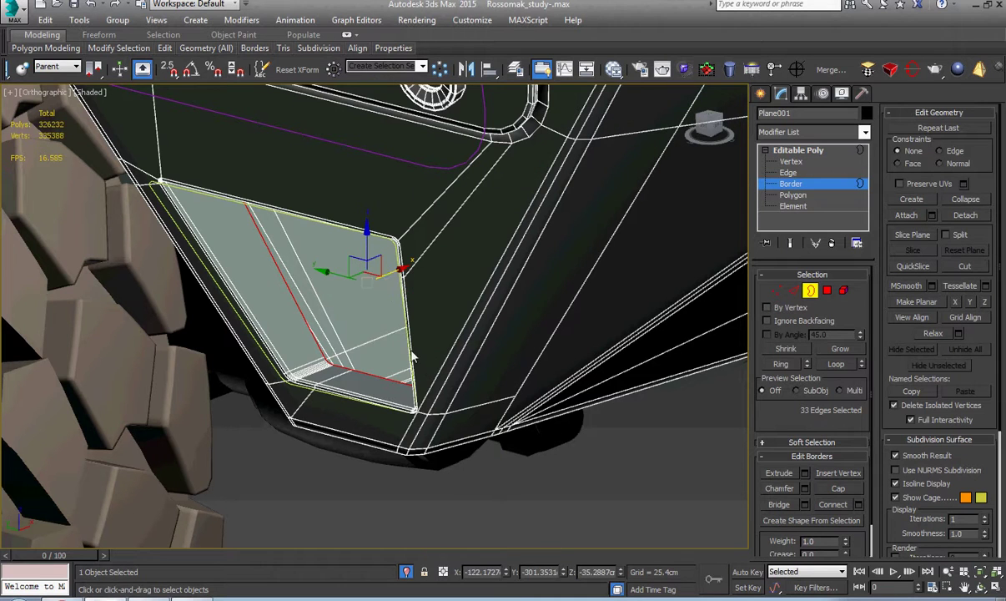
scroll(439, 277, up, 3)
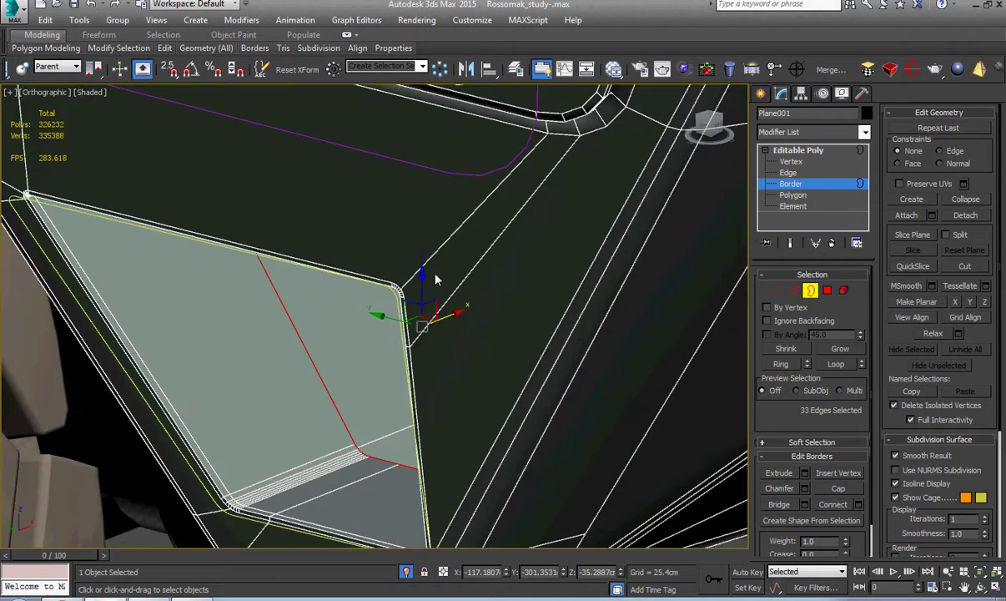
scroll(409, 395, down, 1)
mouse_move(409, 395)
alt+middle_down()
mouse_move(353, 346)
mouse_move(373, 381)
mouse_move(414, 407)
alt+middle_up()
scroll(386, 385, up, 4)
right_click(426, 353)
click(412, 394)
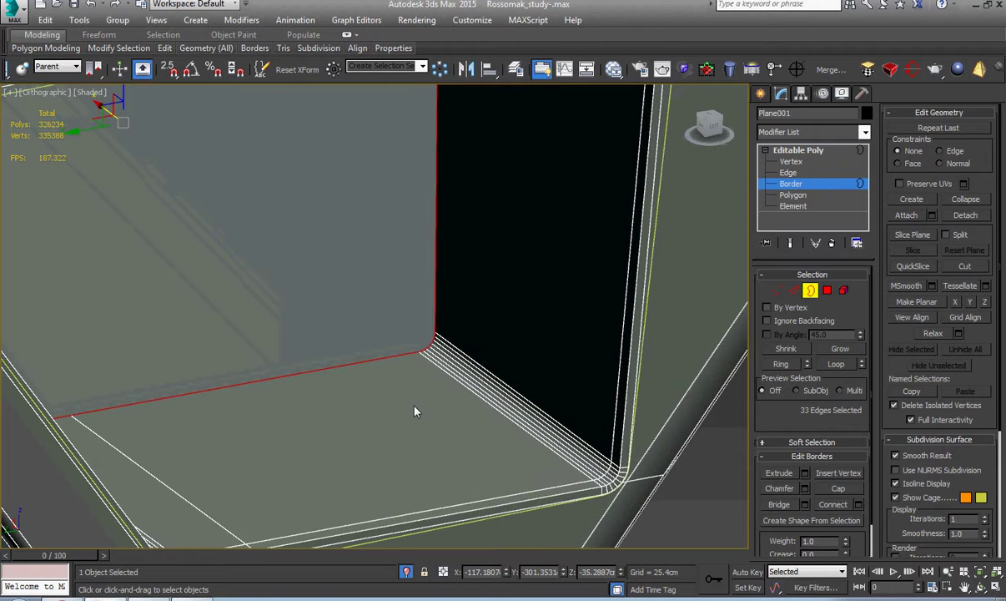
- Inset the recess's back polygon by 0.2149 cm
key(4)
click(408, 337)
right_click(406, 336)
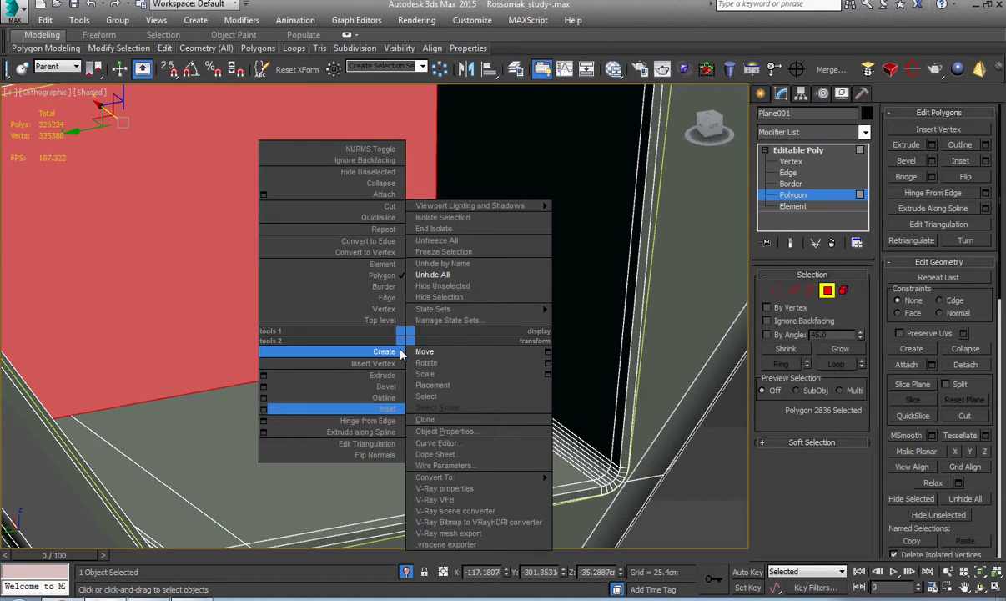
click(265, 410)
scroll(476, 382, up, 4)
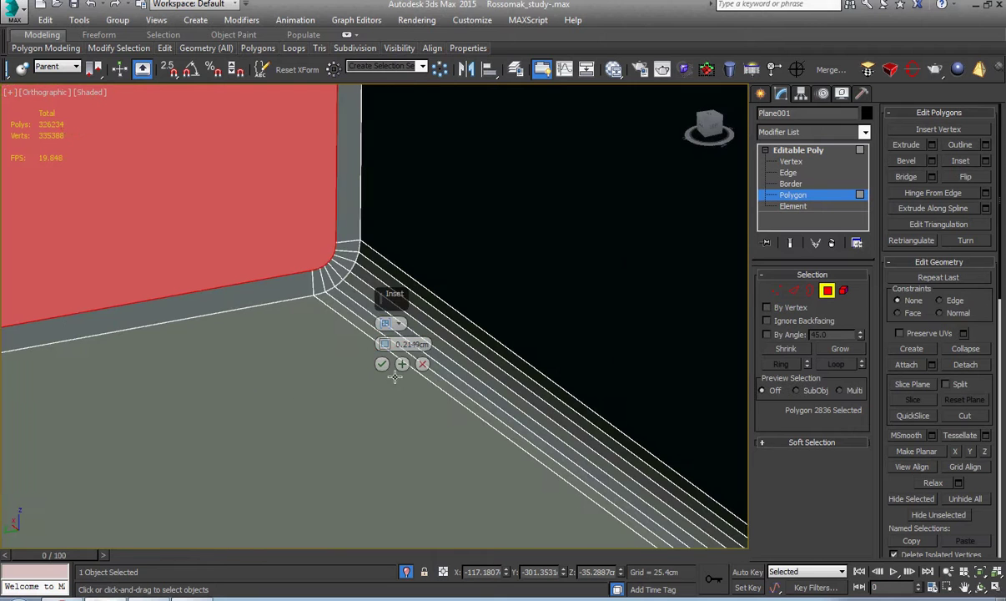
click(382, 364)
scroll(386, 370, up, 4)
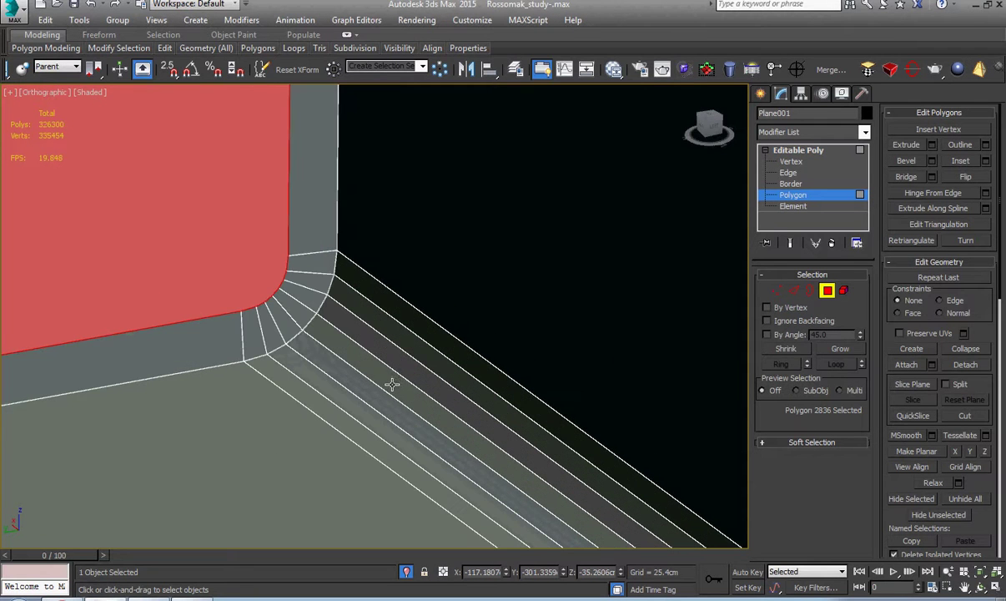
- Select the whole hull element, assign it to smoothing group 30 and leave sub-object editing
scroll(372, 360, down, 2)
alt+middle_drag(329, 327, 466, 373)
key(5)
click(465, 373)
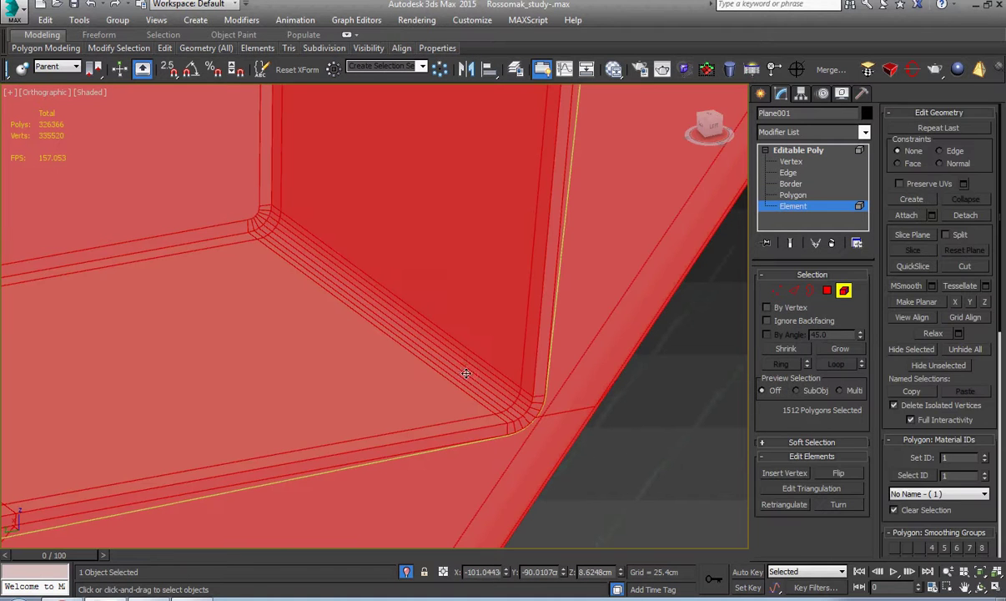
scroll(989, 427, down, 3)
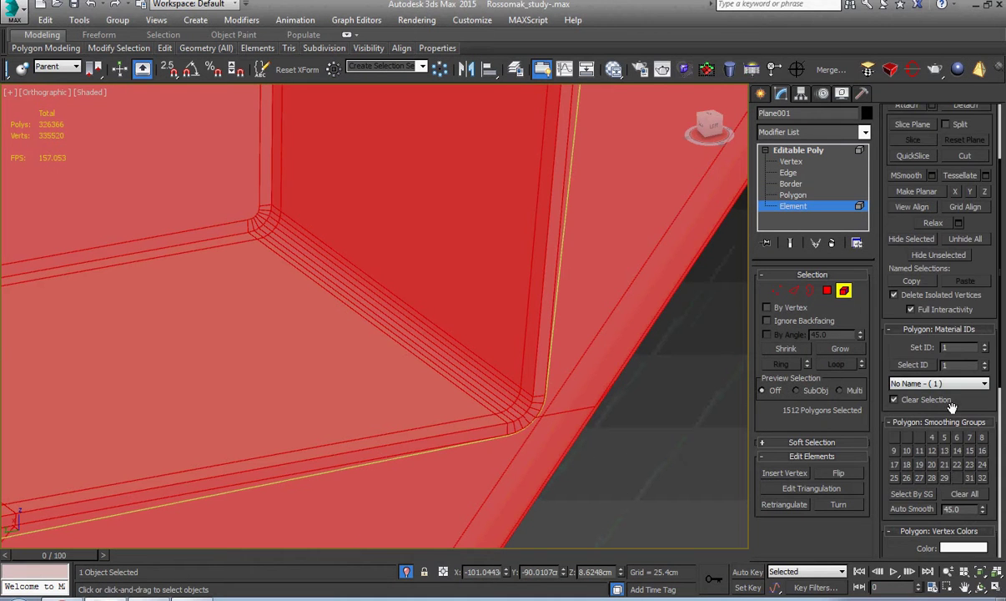
click(957, 478)
right_click(588, 386)
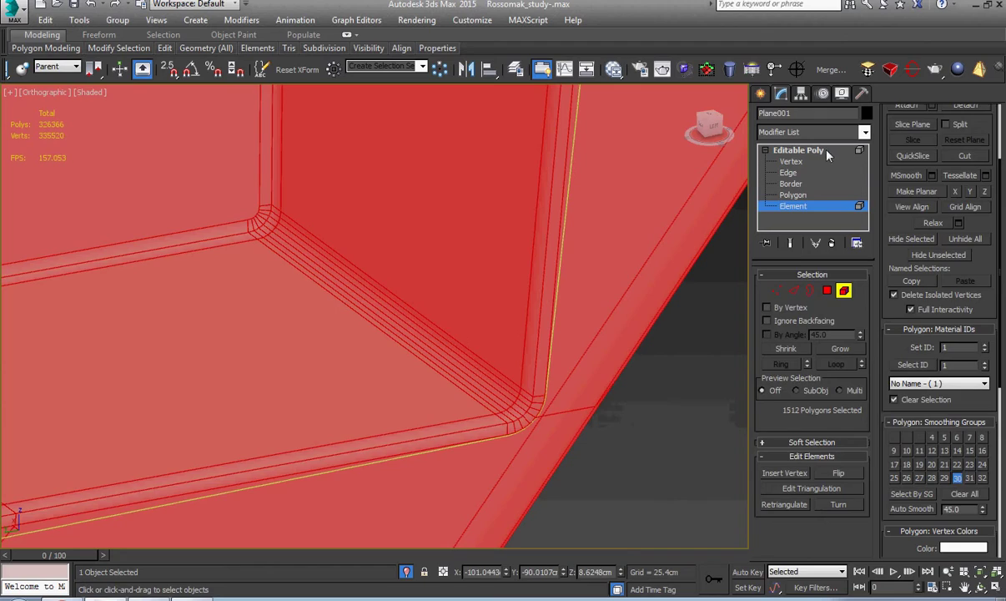
click(824, 155)
- Move the outermost overlapping inset vertex at the recess's upper back corner down along the slanted edge
key(w)
scroll(630, 282, down, 8)
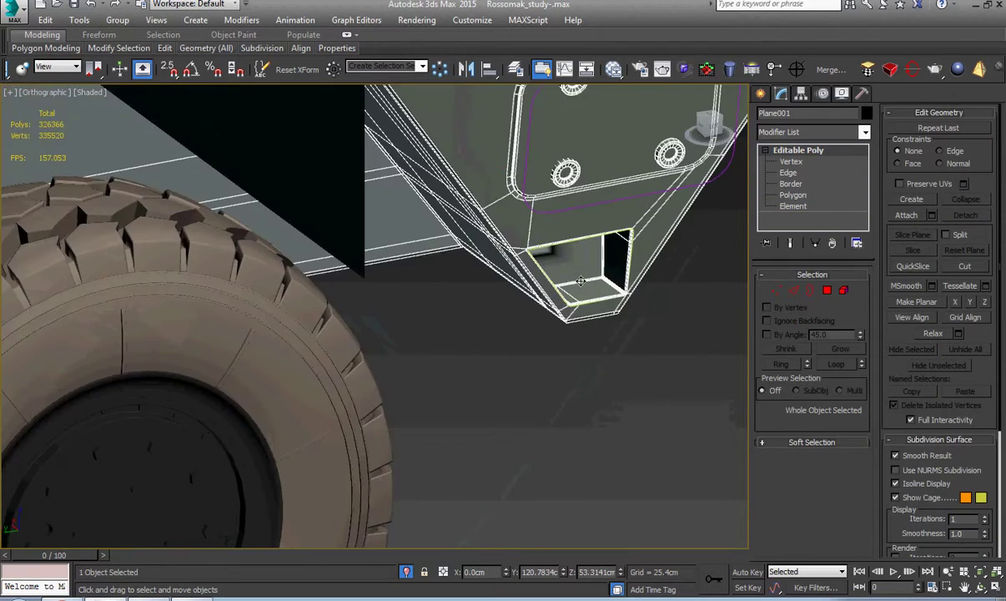
scroll(578, 321, down, 4)
middle_drag(581, 281, 486, 272)
scroll(488, 358, up, 5)
middle_drag(488, 357, 468, 324)
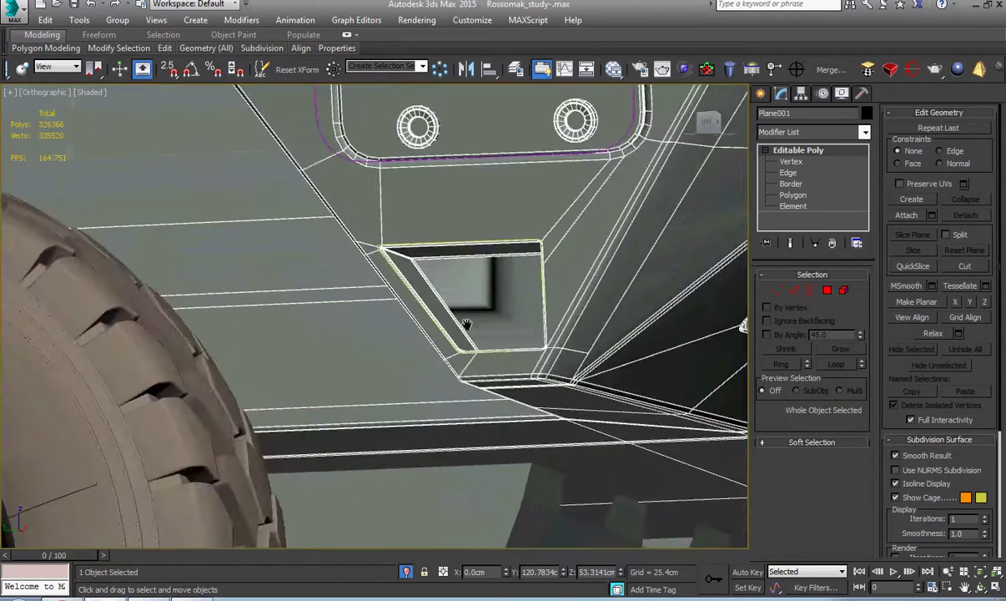
scroll(467, 324, up, 10)
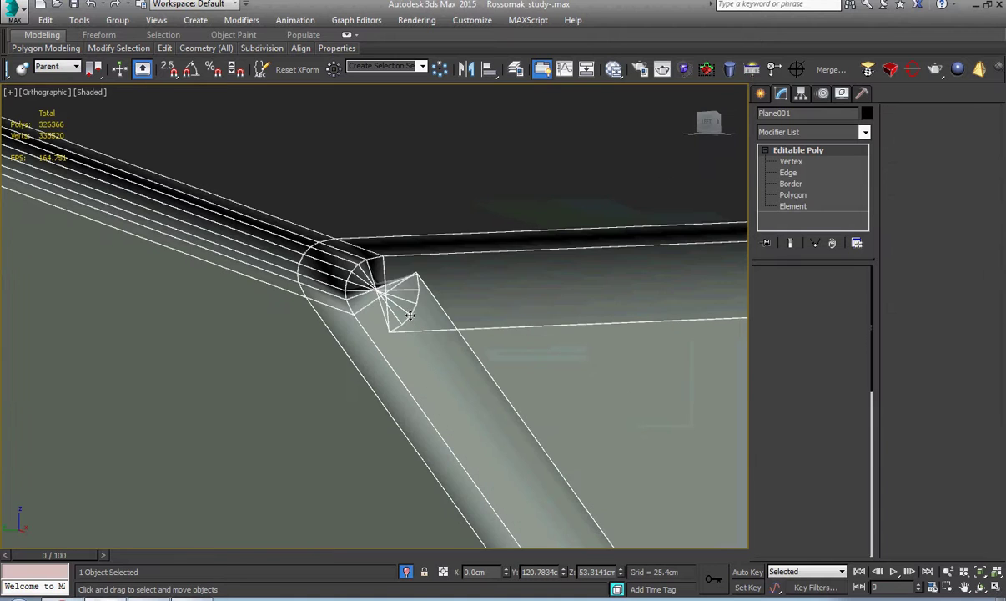
key(1)
scroll(412, 320, up, 3)
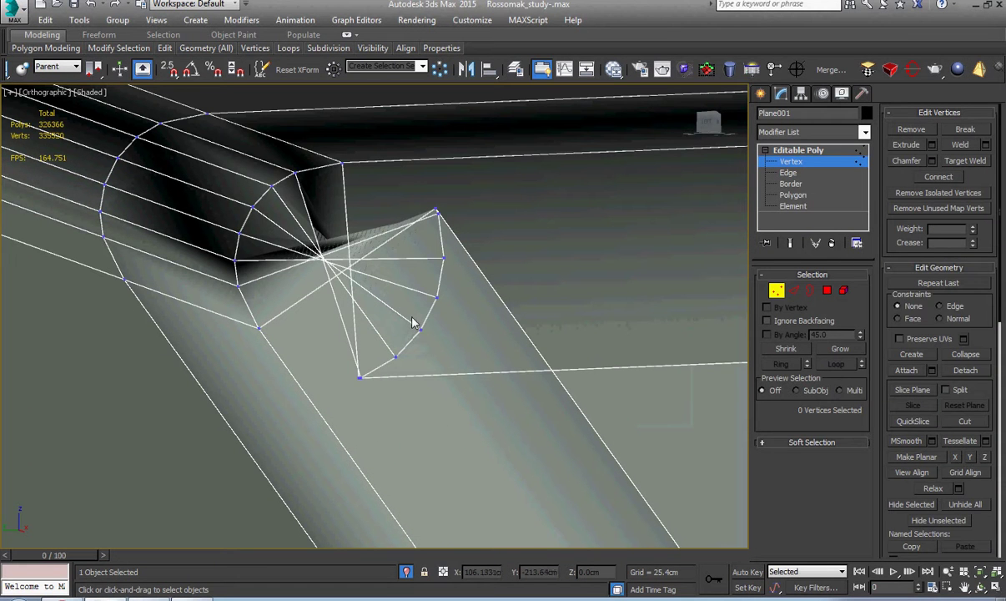
click(437, 207)
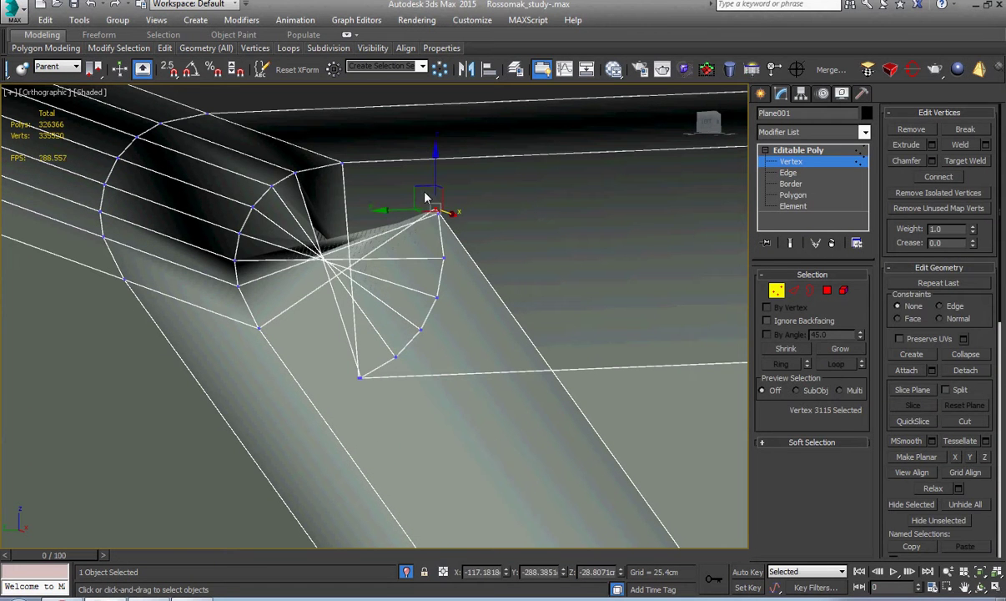
drag(424, 197, 497, 373)
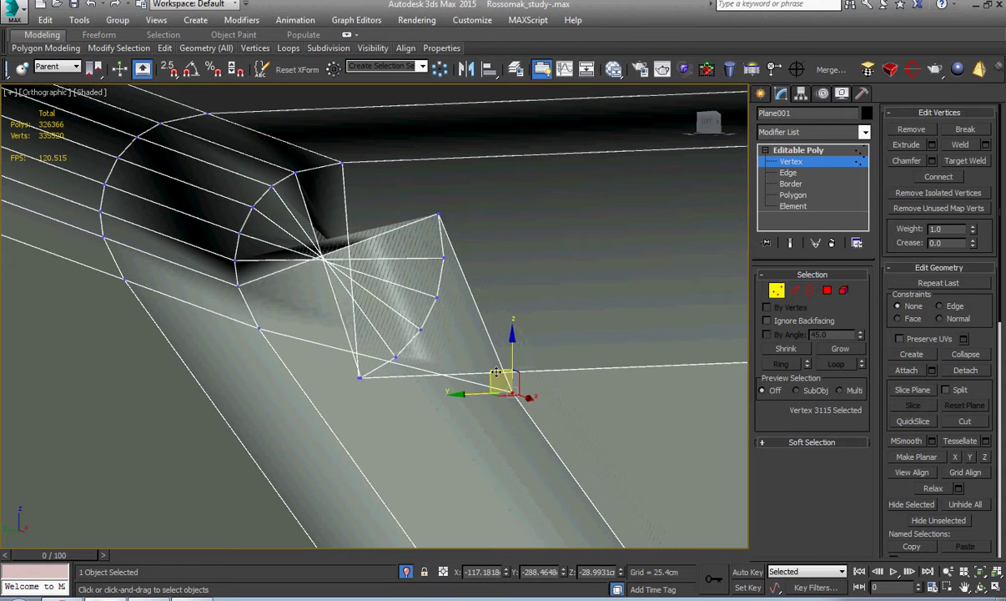
- Move the uppermost overlapping inset vertex down toward the slanted edge and raise the two lowest ones about 0.13 and 0.145 cm along Z
click(439, 210)
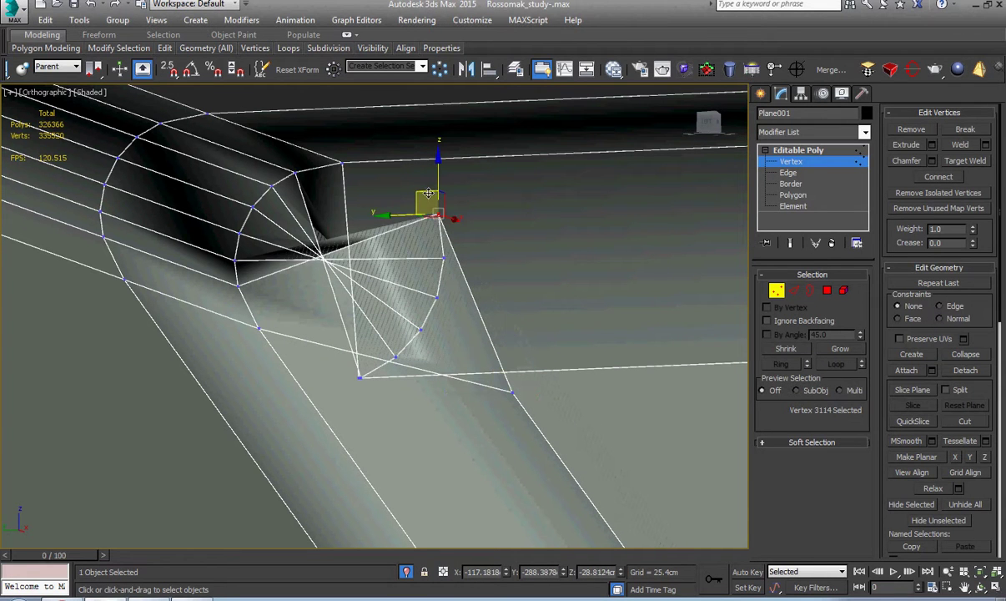
drag(427, 206, 436, 291)
click(478, 333)
click(358, 377)
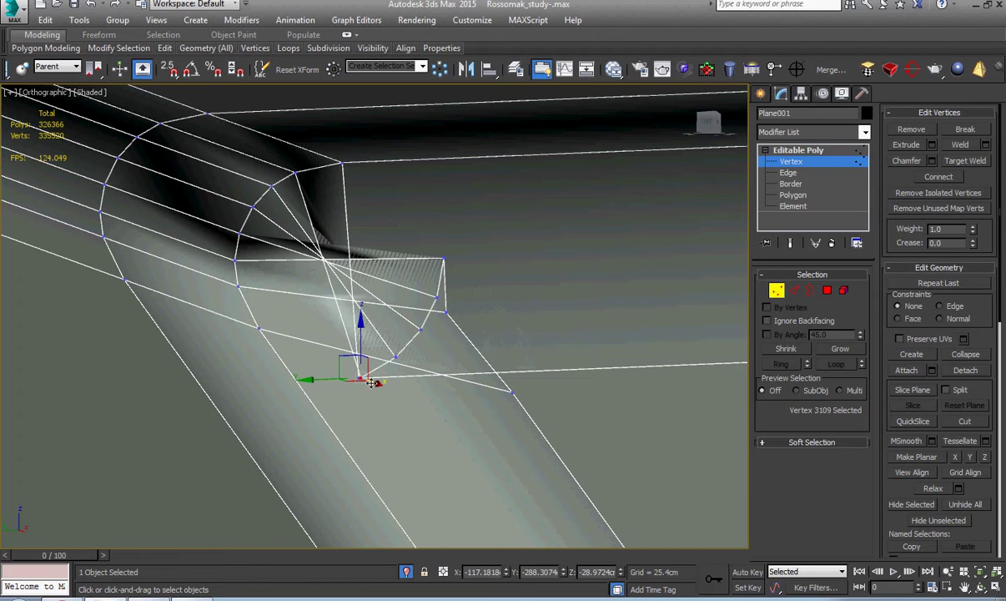
drag(354, 361, 392, 204)
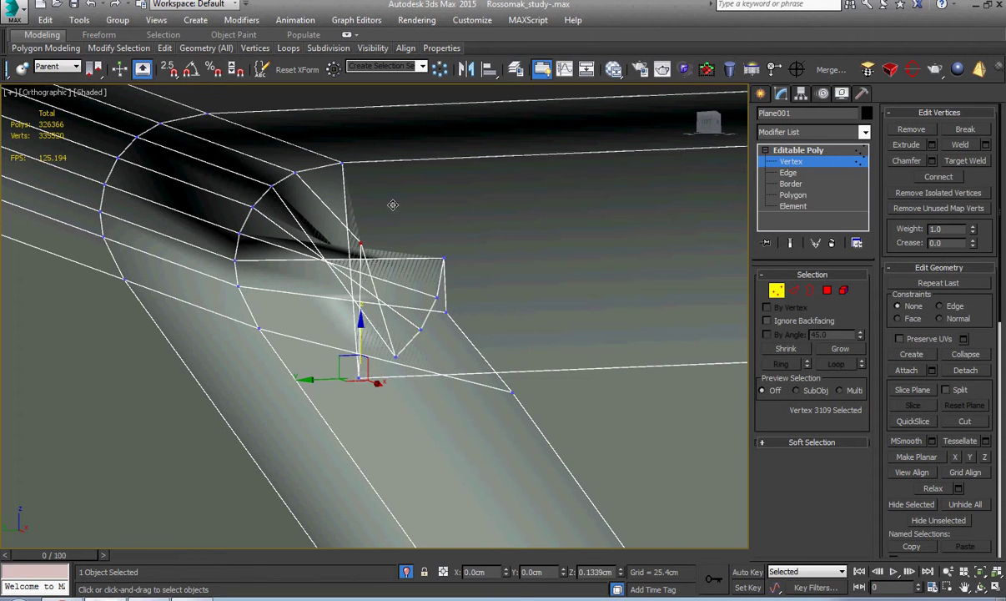
click(359, 379)
drag(358, 340, 359, 197)
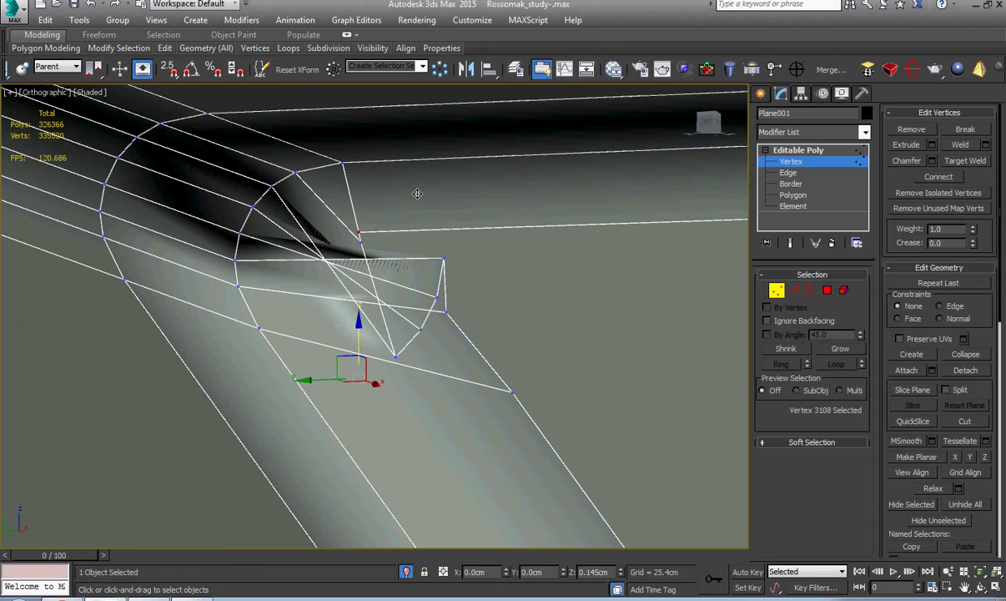
- Untangle the middle inset vertices, moving one inward toward the corner, one down the slanted edge and one up below the raised pair
click(449, 282)
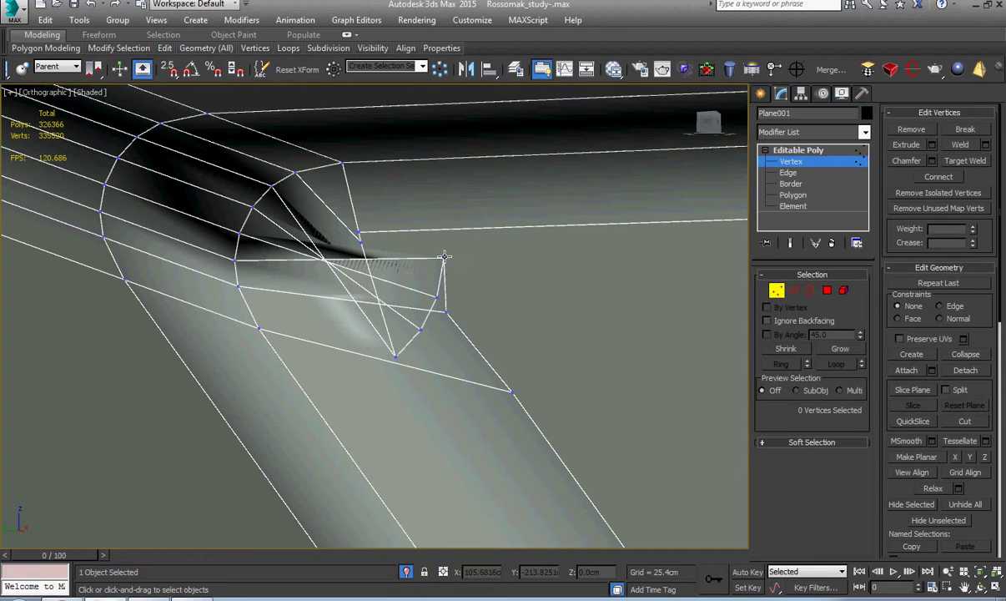
click(445, 256)
drag(412, 263, 367, 274)
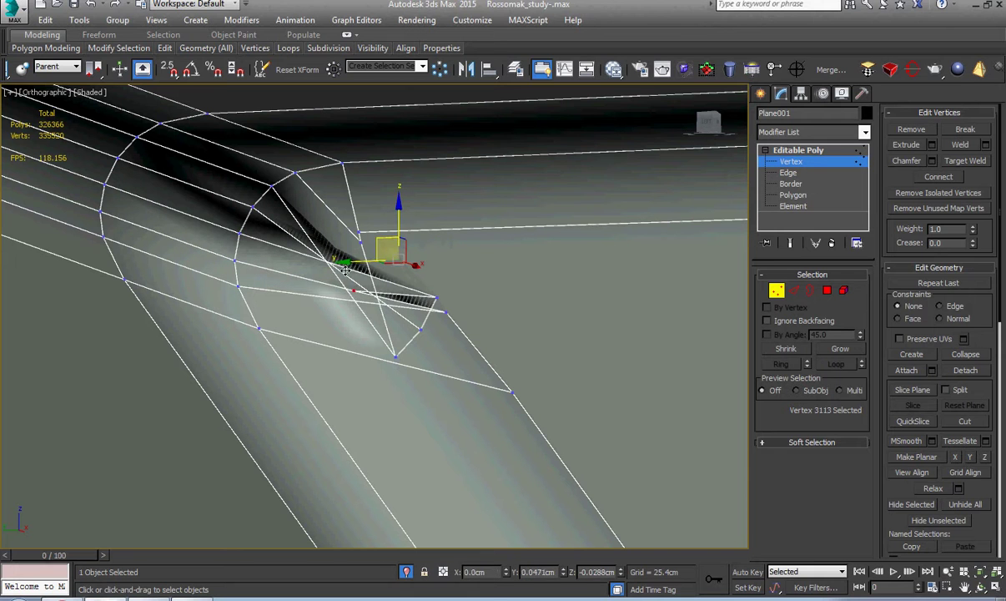
drag(391, 241, 439, 290)
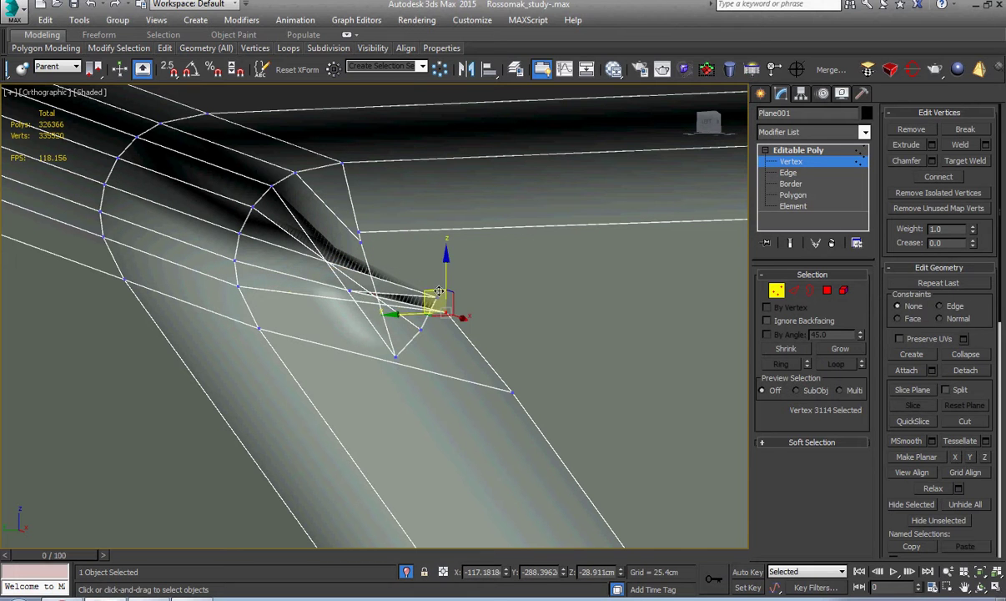
click(422, 334)
click(398, 359)
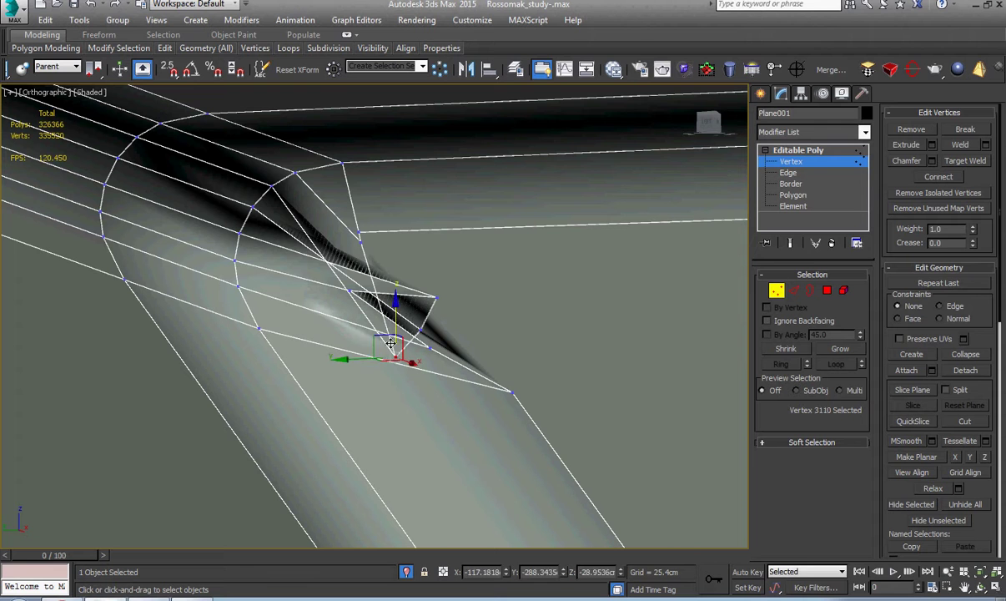
drag(388, 336, 354, 241)
- Shift the two upper inset vertices along Y, spreading them away from the corner beside the recess's top edge
scroll(380, 265, up, 3)
middle_drag(388, 274, 411, 300)
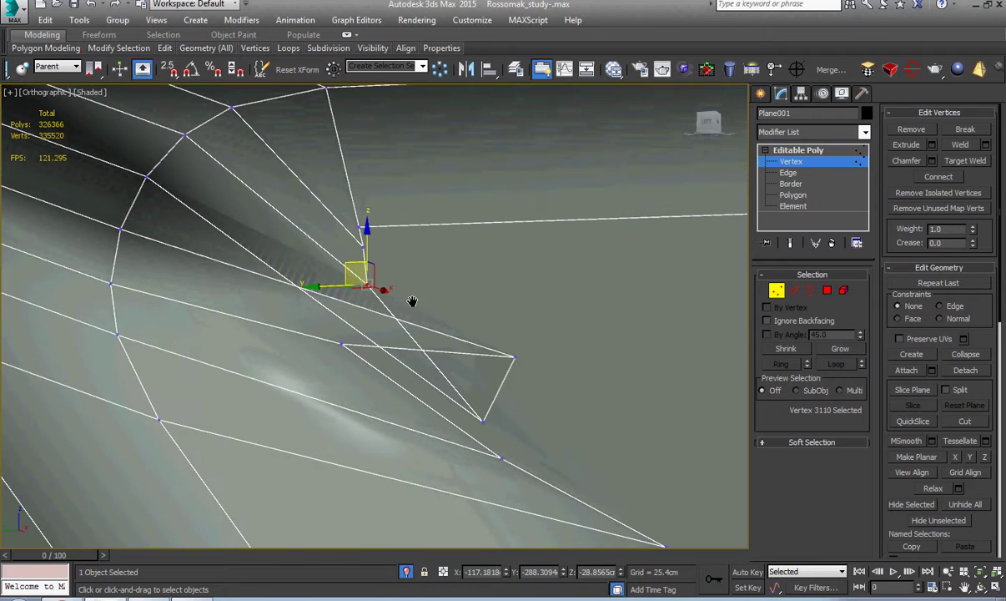
click(363, 248)
click(360, 229)
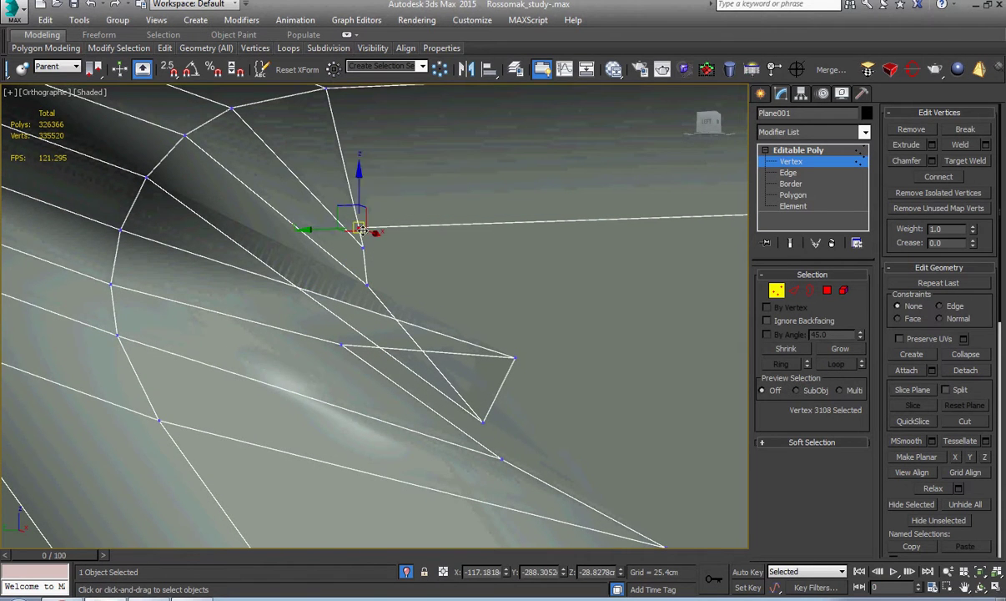
alt+middle_drag(360, 230, 383, 233)
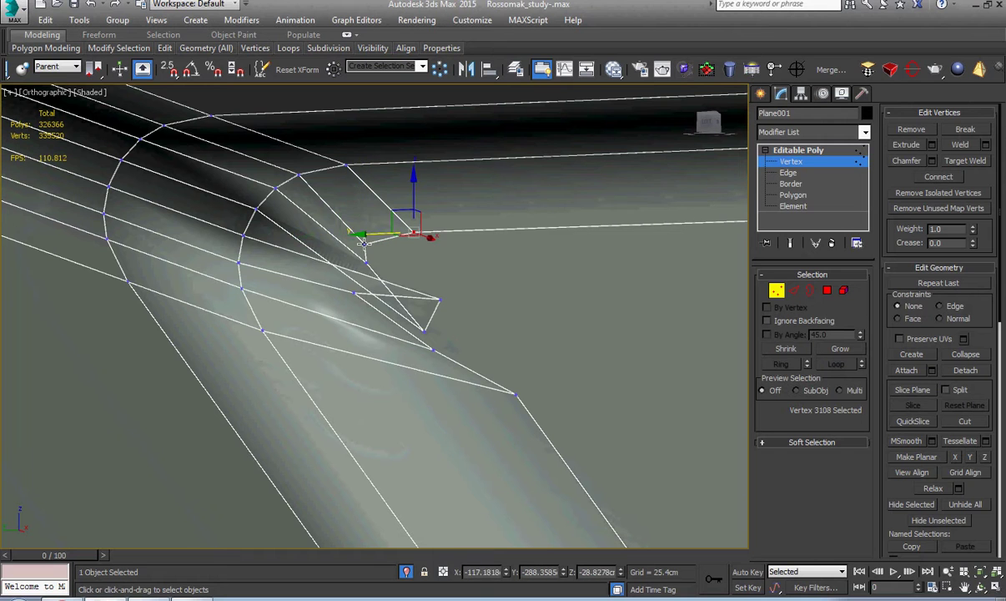
click(360, 241)
click(372, 263)
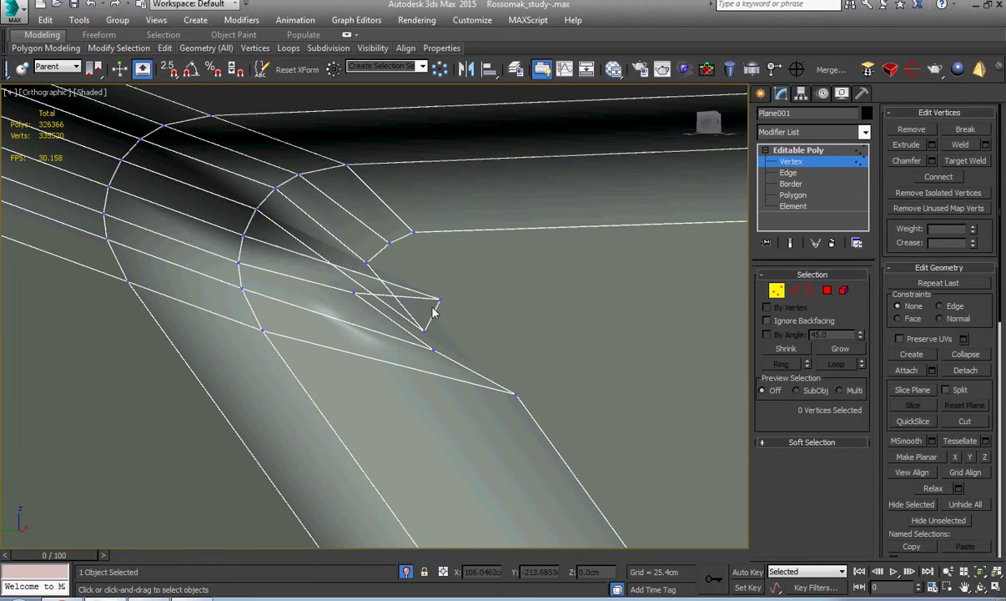
- Move the crossing inset vertex up toward the rounded corner and realign the two vertices above it into a curve
scroll(478, 404, up, 3)
click(488, 423)
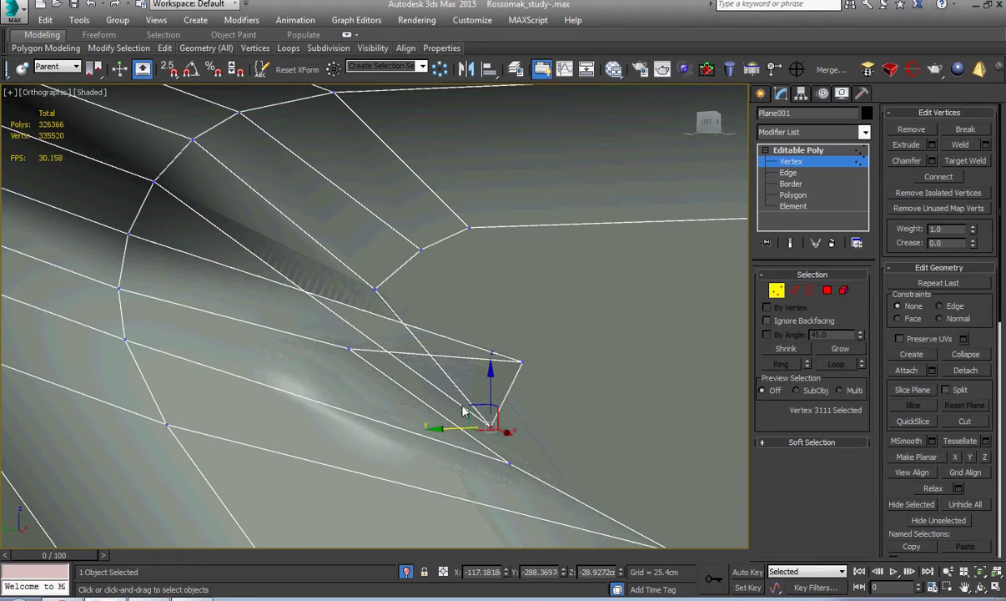
drag(471, 405, 337, 270)
click(415, 299)
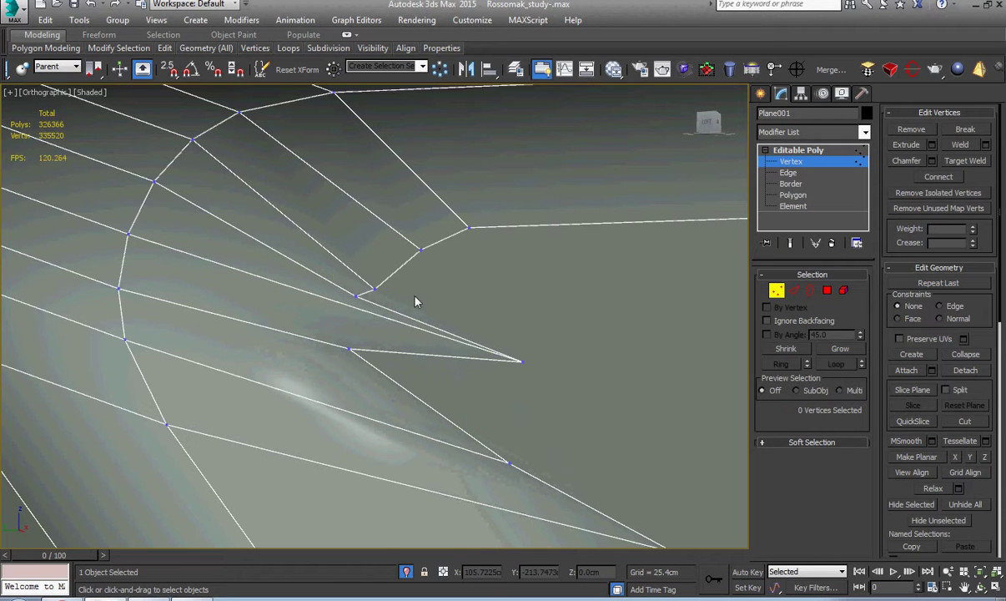
scroll(419, 317, down, 2)
middle_drag(424, 328, 428, 335)
drag(389, 298, 375, 225)
click(423, 267)
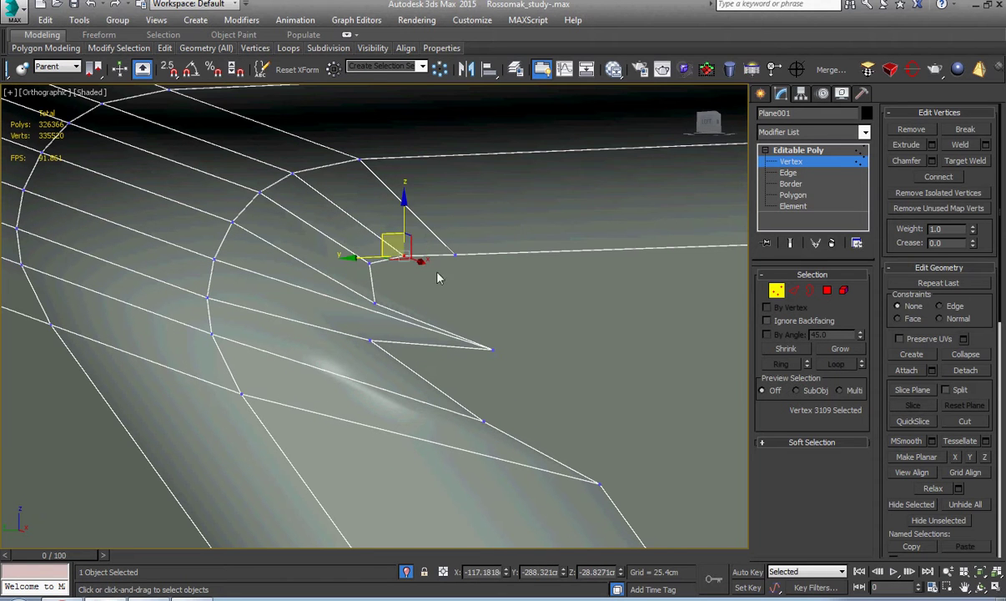
- Pull the outermost protruding inset vertex in to the corner's curve and adjust the vertex above it
click(492, 348)
drag(482, 329, 351, 300)
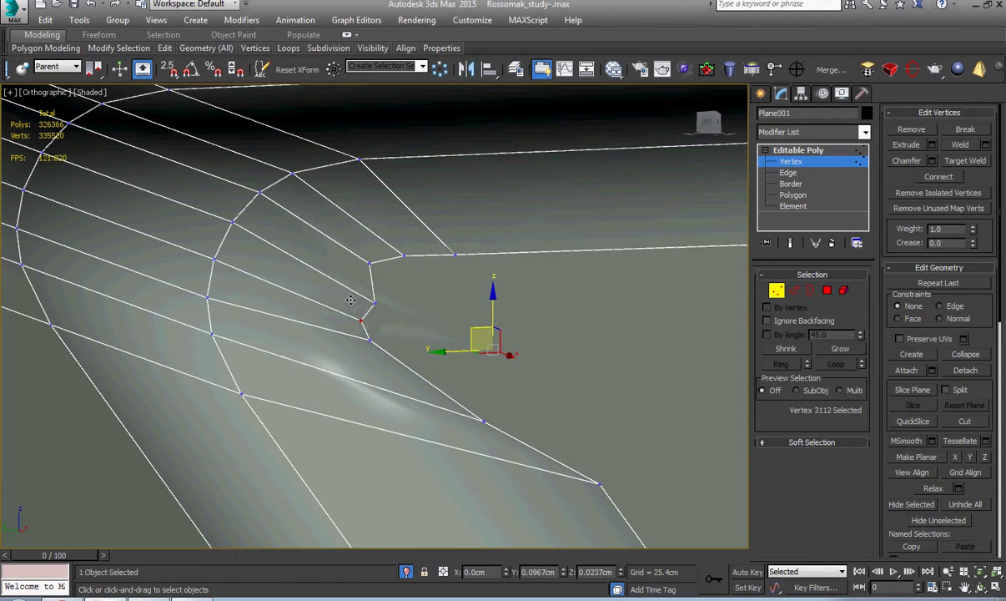
click(374, 302)
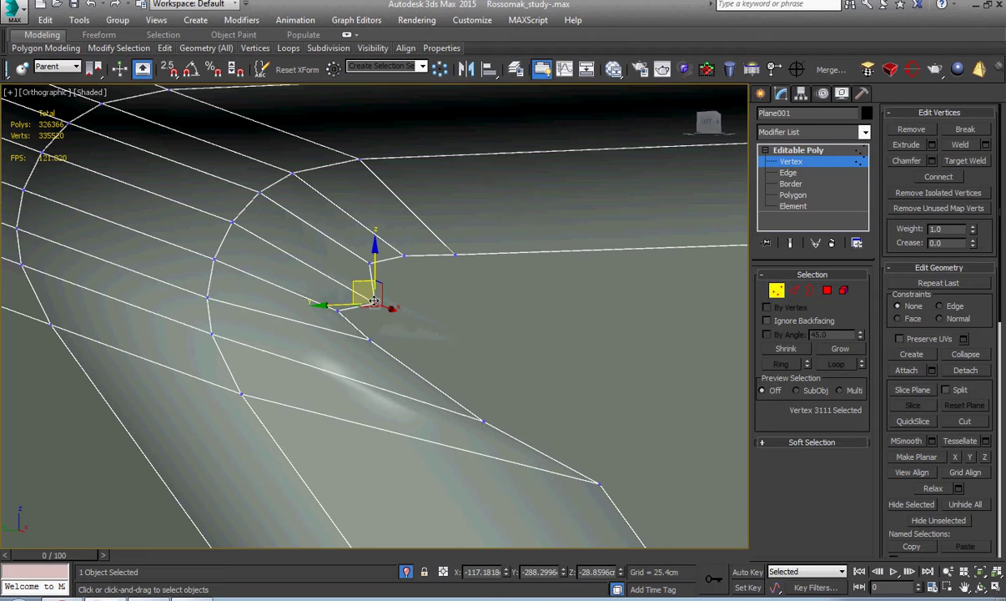
drag(366, 282, 325, 267)
- Move the three inset vertices beside the slanted edge toward the corner so they continue the rounded inner outline
scroll(393, 331, down, 5)
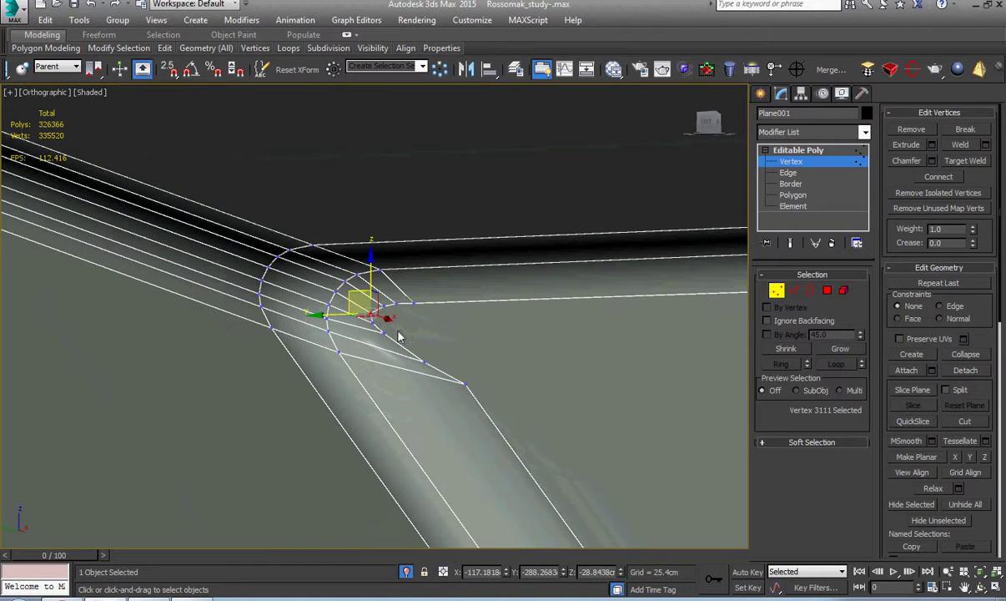
click(466, 385)
scroll(455, 391, up, 4)
drag(467, 358, 383, 357)
click(418, 317)
drag(413, 314, 375, 353)
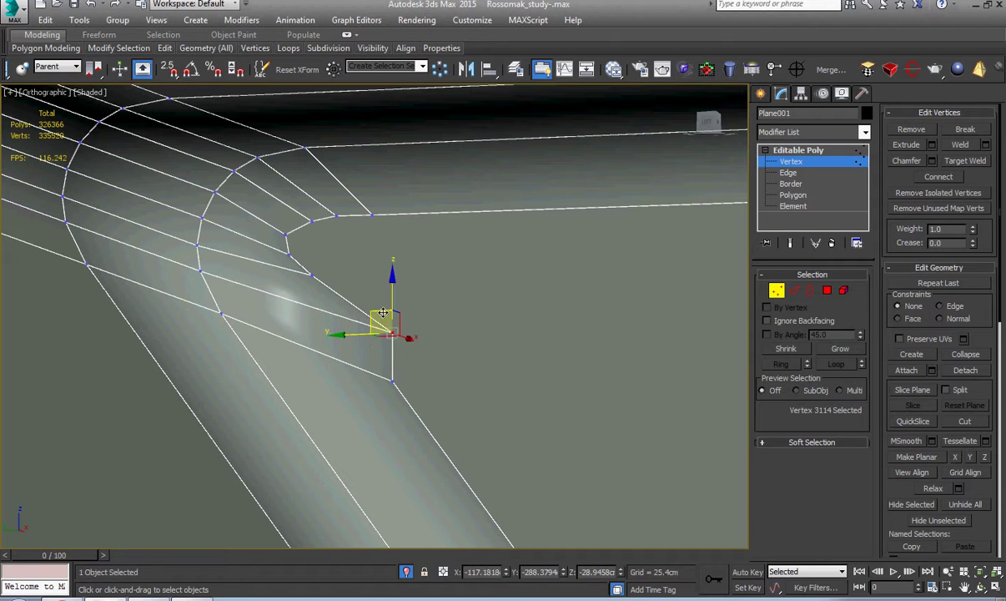
drag(382, 312, 330, 299)
scroll(318, 270, up, 4)
middle_drag(316, 268, 396, 332)
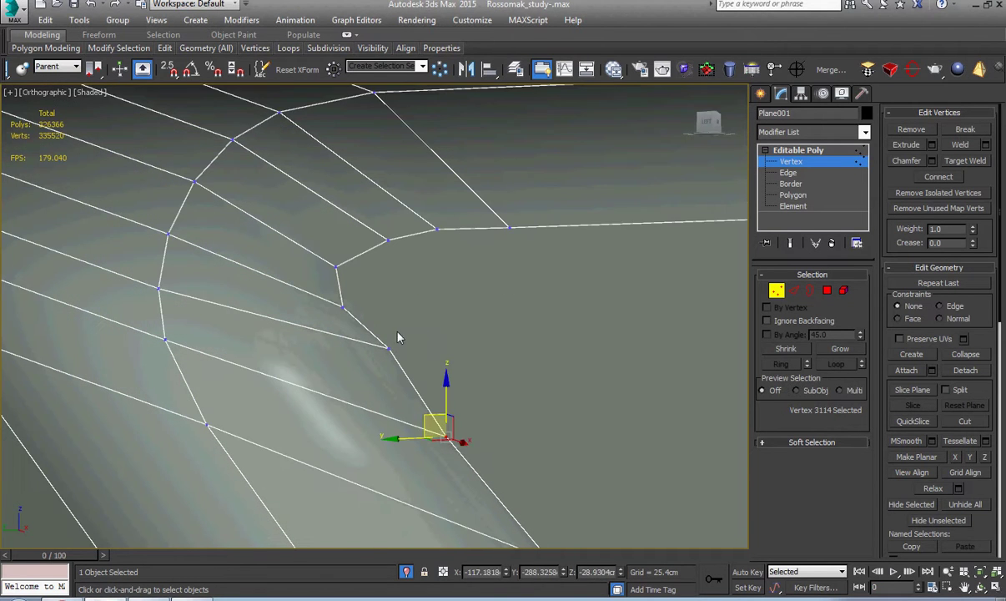
drag(399, 328, 374, 349)
- Connect the vertex on the hull's slanted edge to the start of the recess's lower rounded corner
scroll(395, 336, down, 5)
scroll(411, 353, down, 8)
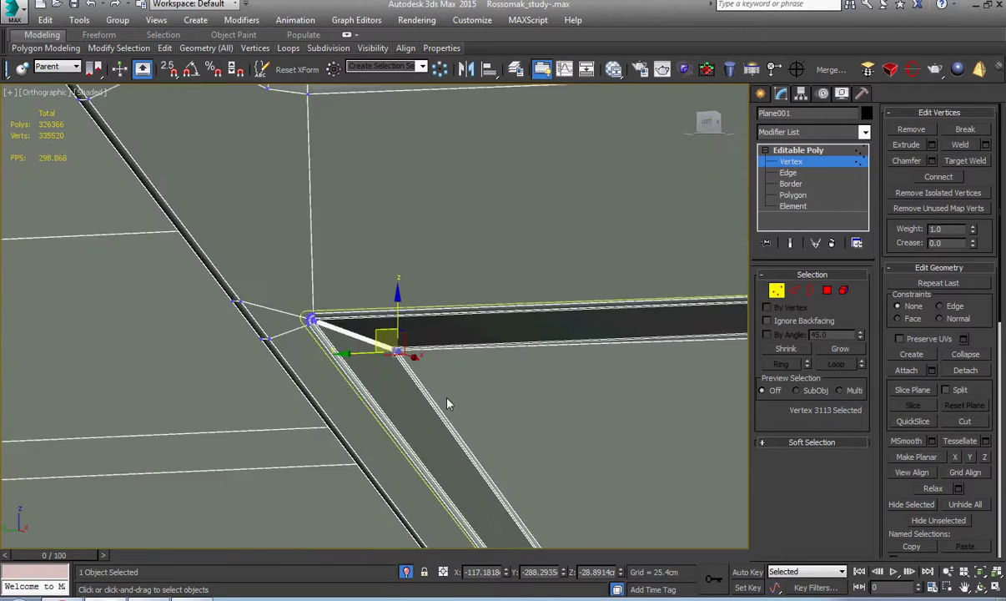
middle_drag(522, 503, 364, 323)
scroll(386, 353, up, 5)
scroll(371, 360, up, 2)
scroll(373, 360, down, 2)
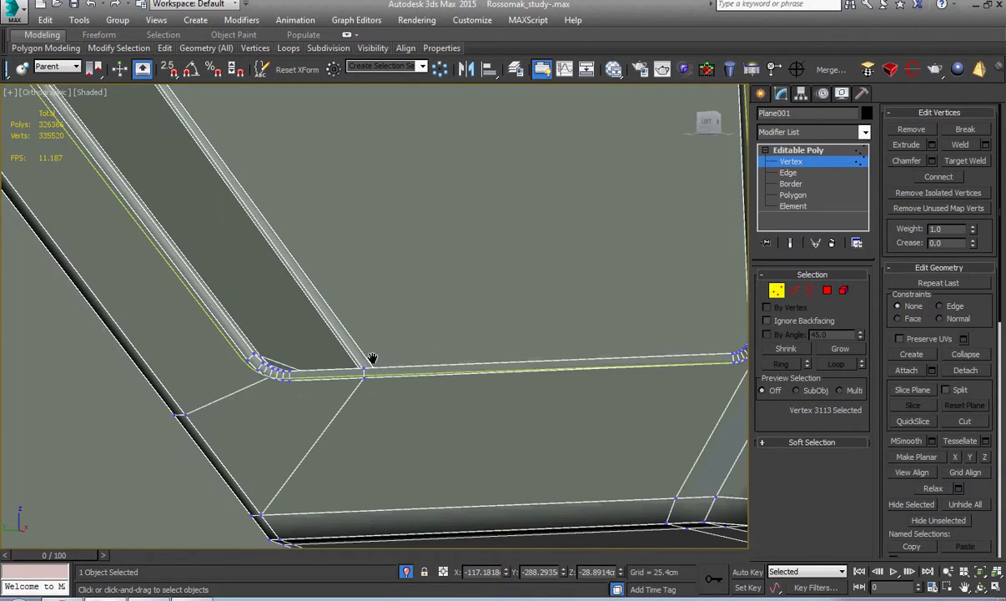
scroll(374, 363, down, 5)
mouse_move(374, 363)
alt+middle_down()
mouse_move(430, 405)
mouse_move(368, 448)
alt+middle_up()
scroll(368, 448, up, 6)
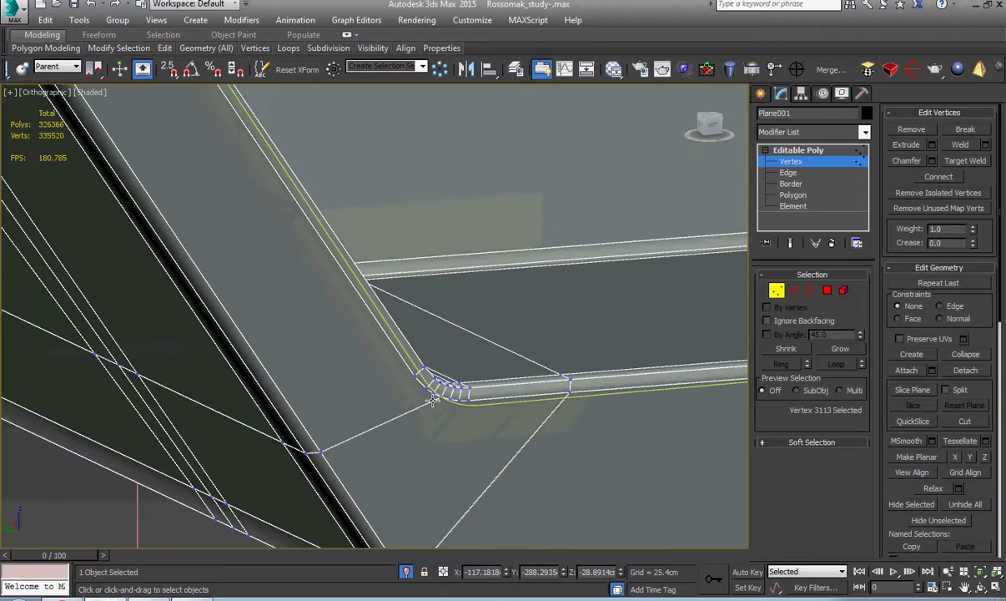
scroll(342, 452, up, 4)
click(284, 451)
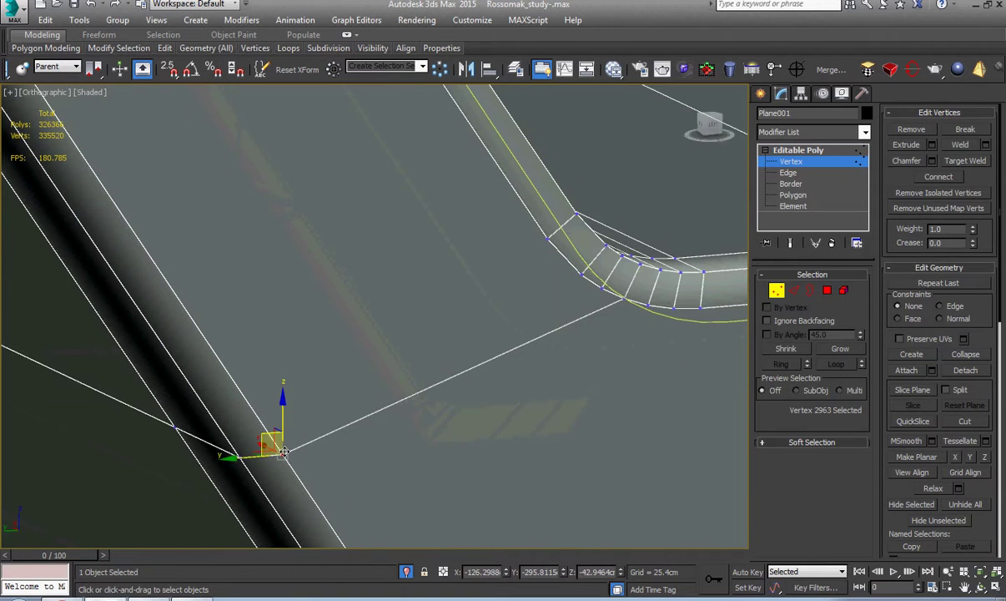
ctrl+click(548, 242)
scroll(421, 325, down, 5)
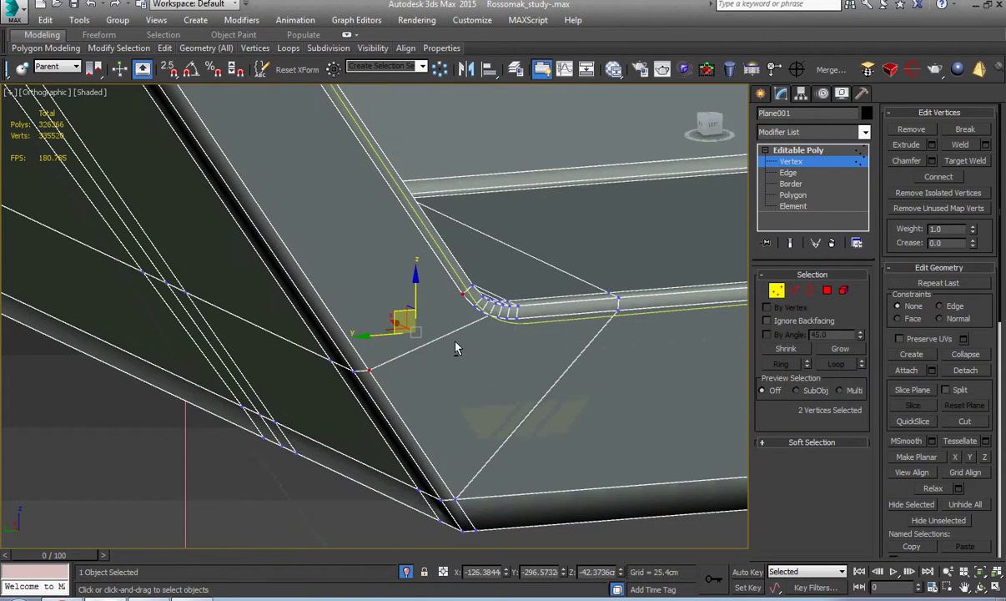
scroll(455, 347, down, 2)
key(ctrl+shift+e)
- Connect the last vertex of the recess's lower rounded corner to the hull's bottom corner vertex
alt+middle_drag(456, 346, 515, 372)
scroll(514, 372, up, 3)
click(515, 371)
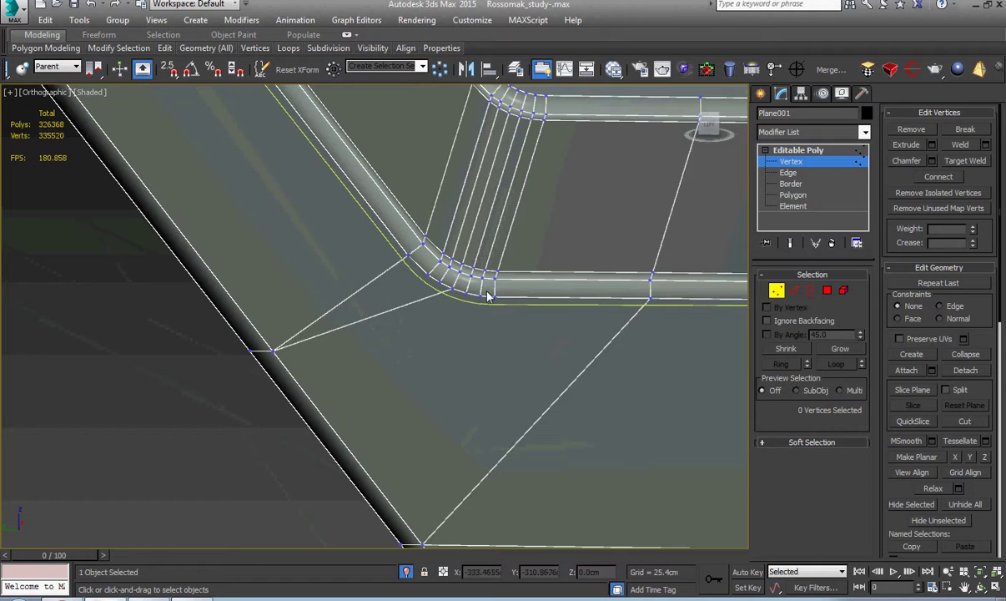
click(495, 296)
scroll(456, 444, down, 2)
middle_drag(456, 445, 477, 416)
ctrl+click(431, 451)
key(ctrl+shift+e)
scroll(542, 432, down, 4)
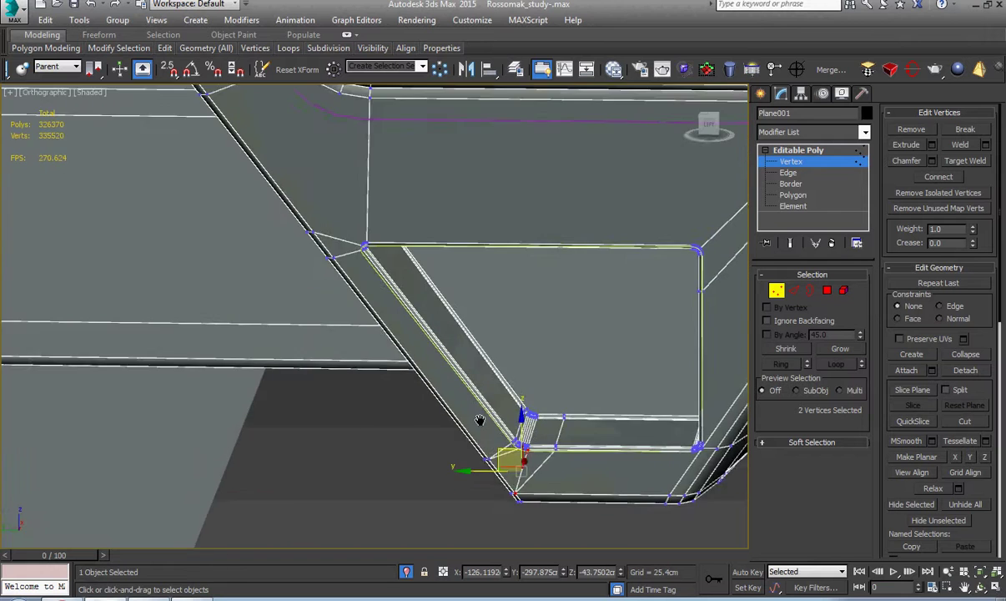
- Connect the vertices near both ends of the side cover's lower rounded corner to the vertex on the hull's slanted edge
scroll(471, 419, down, 1)
scroll(373, 264, up, 3)
scroll(380, 278, down, 3)
scroll(450, 317, up, 2)
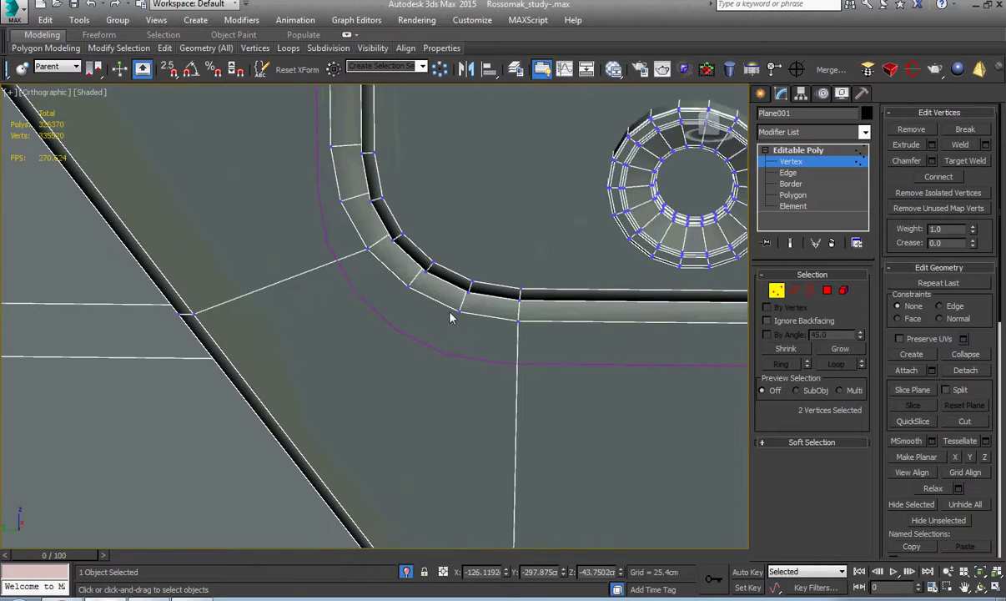
click(458, 313)
alt+middle_drag(369, 351, 382, 247)
ctrl+click(237, 330)
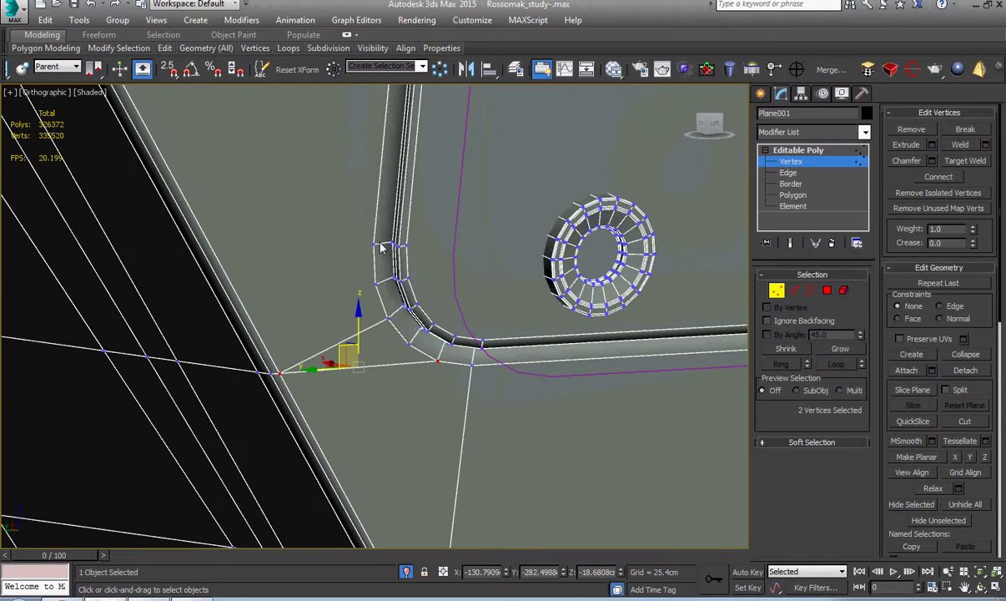
click(375, 246)
ctrl+click(281, 374)
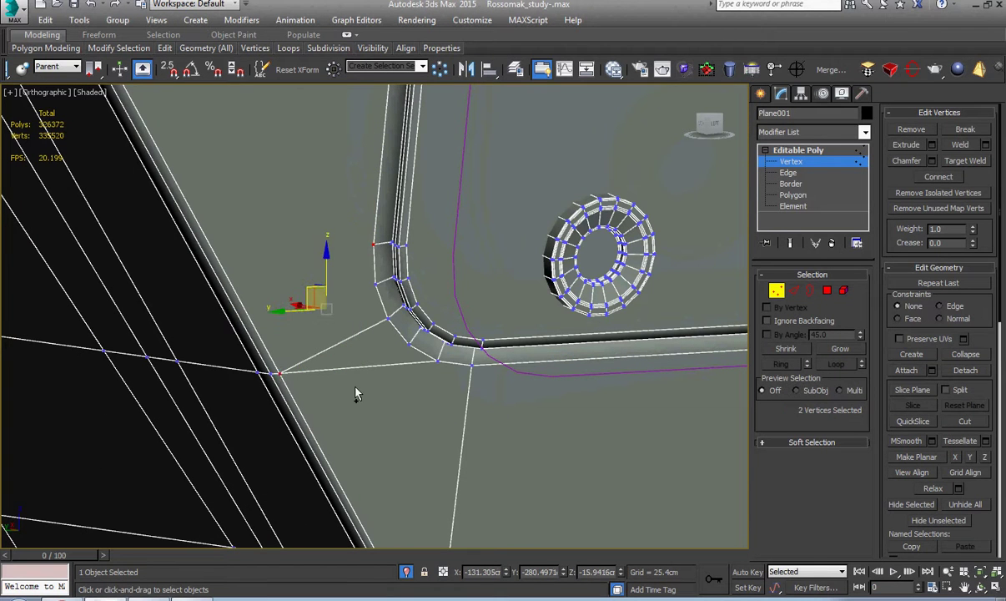
key(ctrl+shift+e)
- Insert an edge loop around the side cover's outer rim with SwiftLoop, close to the groove's inner edge
mouse_move(432, 377)
middle_down()
mouse_move(431, 407)
mouse_move(449, 384)
middle_up()
scroll(450, 378, up, 5)
scroll(449, 385, up, 3)
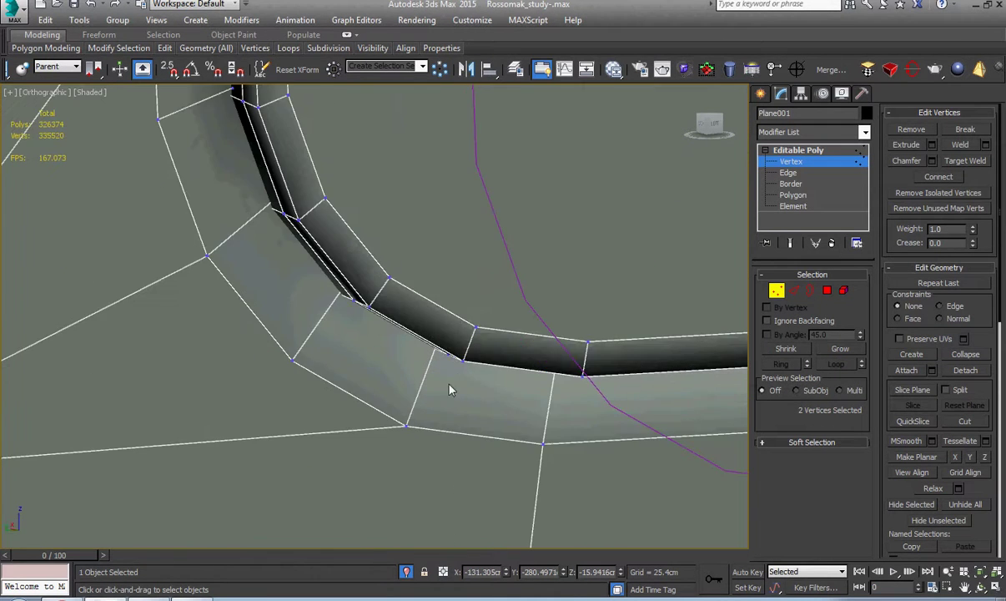
key(alt+s)
click(427, 365)
right_click(428, 367)
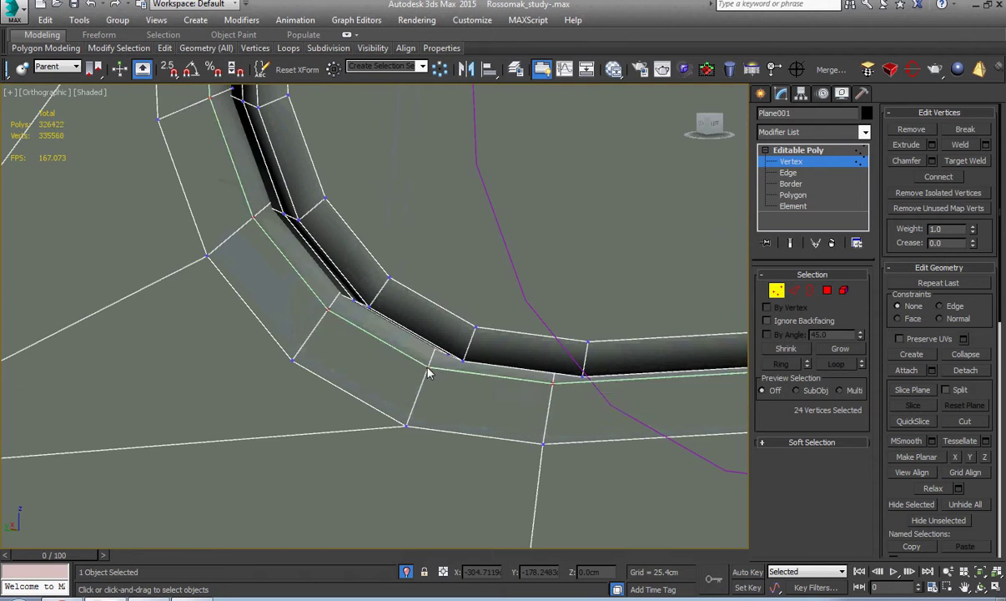
- Connect the hull's upper corner vertex to the lower end of the side cover's upper rounded corner
scroll(428, 369, down, 10)
middle_drag(433, 321, 434, 341)
scroll(422, 229, up, 6)
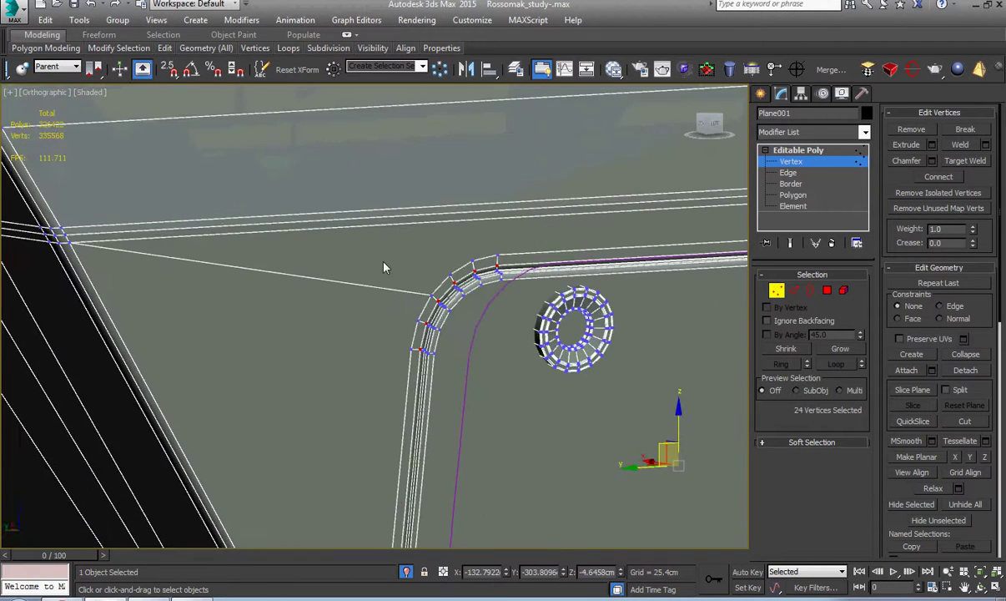
middle_drag(384, 263, 420, 271)
scroll(159, 272, up, 2)
click(84, 242)
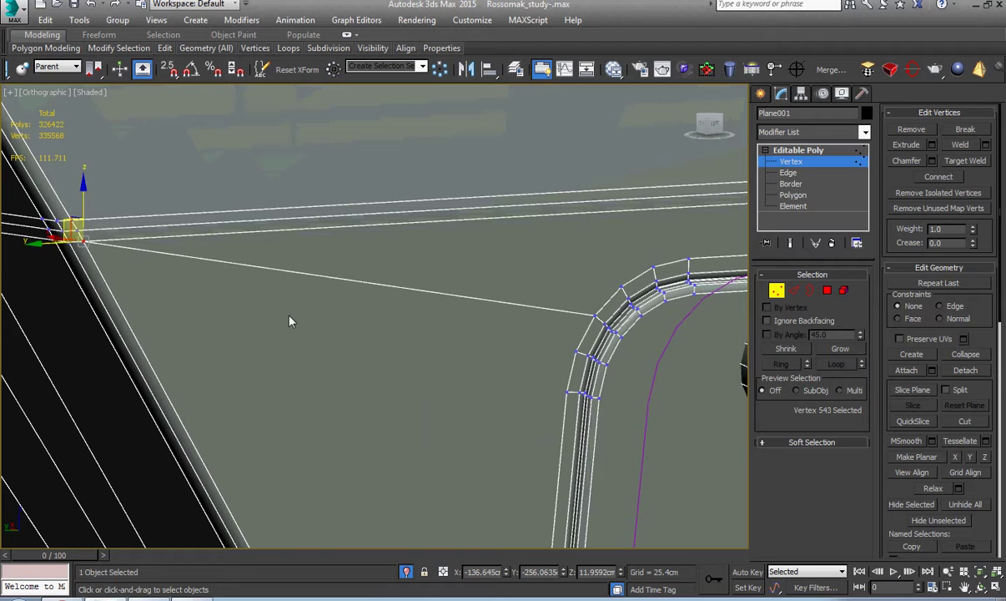
ctrl+click(566, 392)
key(ctrl+shift+e)
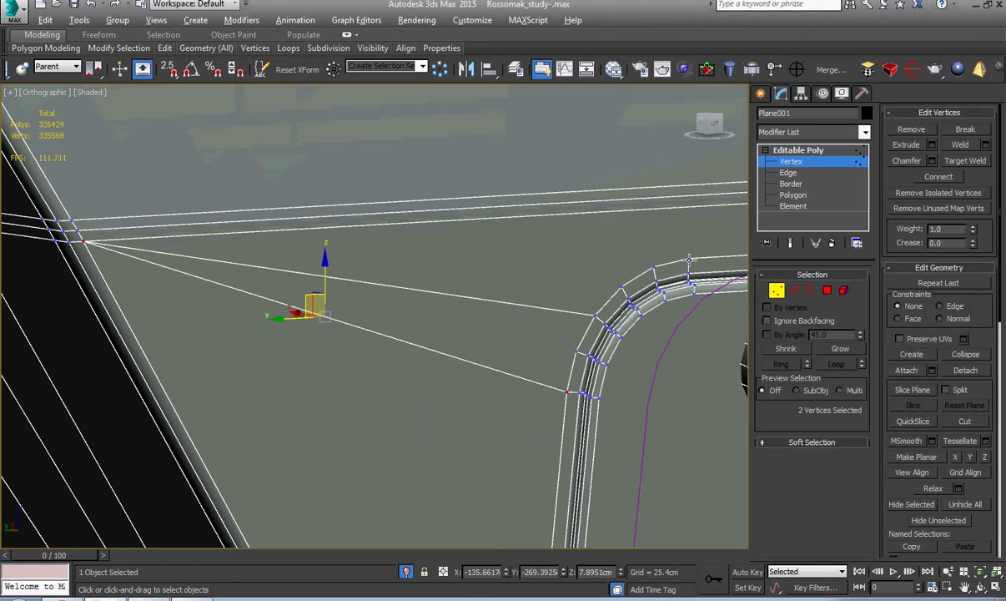
- Connect the hull's rear upper corner vertex to the top end of the side cover's rear upper rounded corner
click(688, 258)
ctrl+click(80, 231)
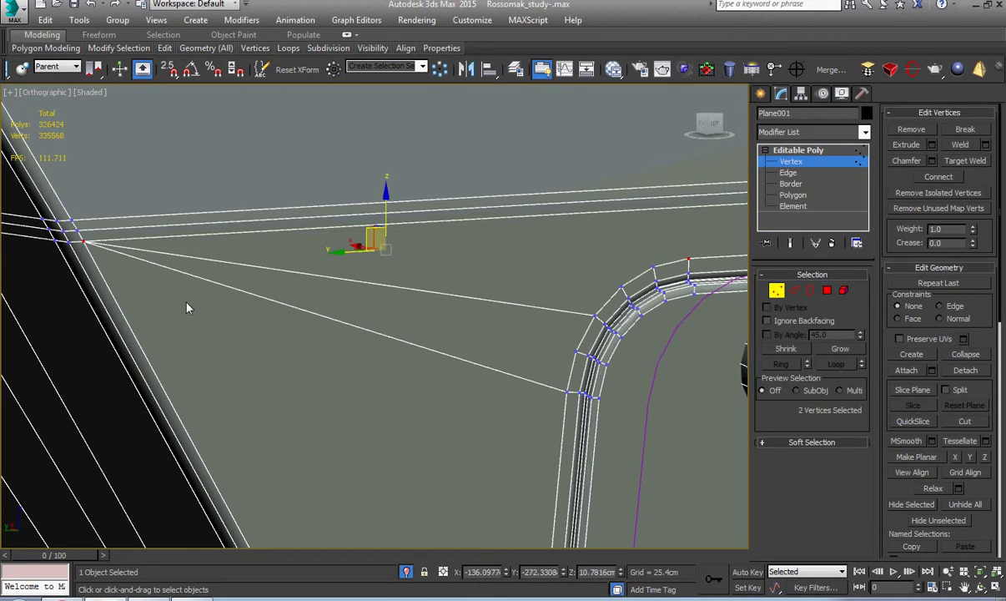
key(ctrl+shift+e)
- Connect the hull's front upper corner vertex to the lower end of the side cover's front upper rounded corner
scroll(195, 282, down, 6)
scroll(582, 212, up, 10)
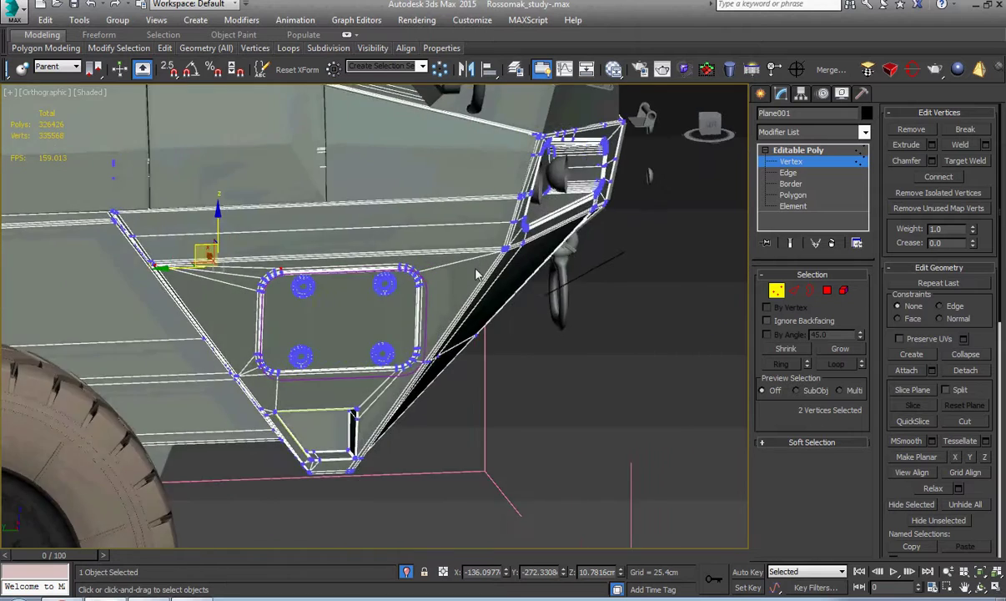
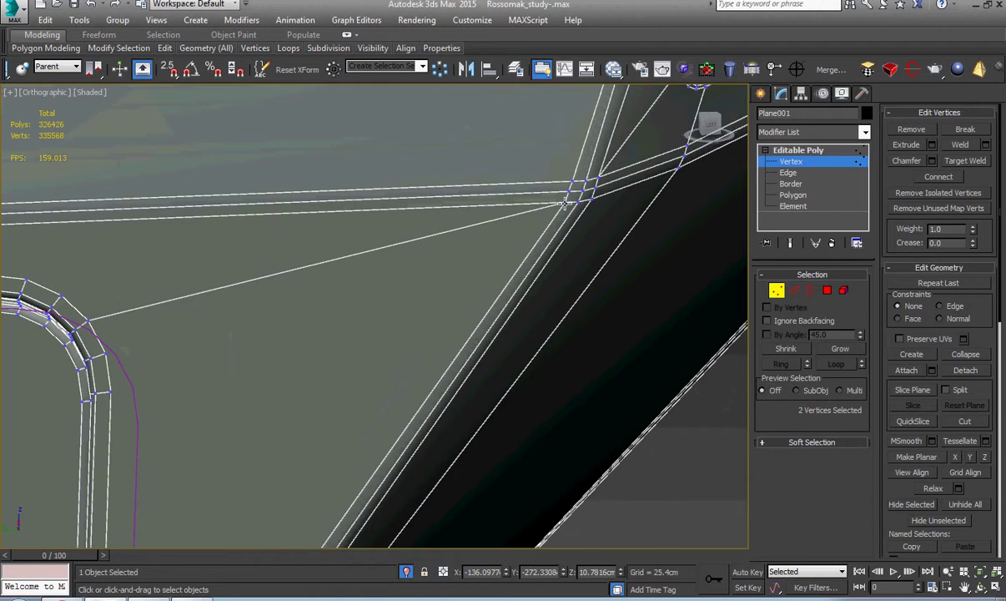
click(565, 204)
middle_drag(192, 317, 246, 323)
ctrl+click(164, 397)
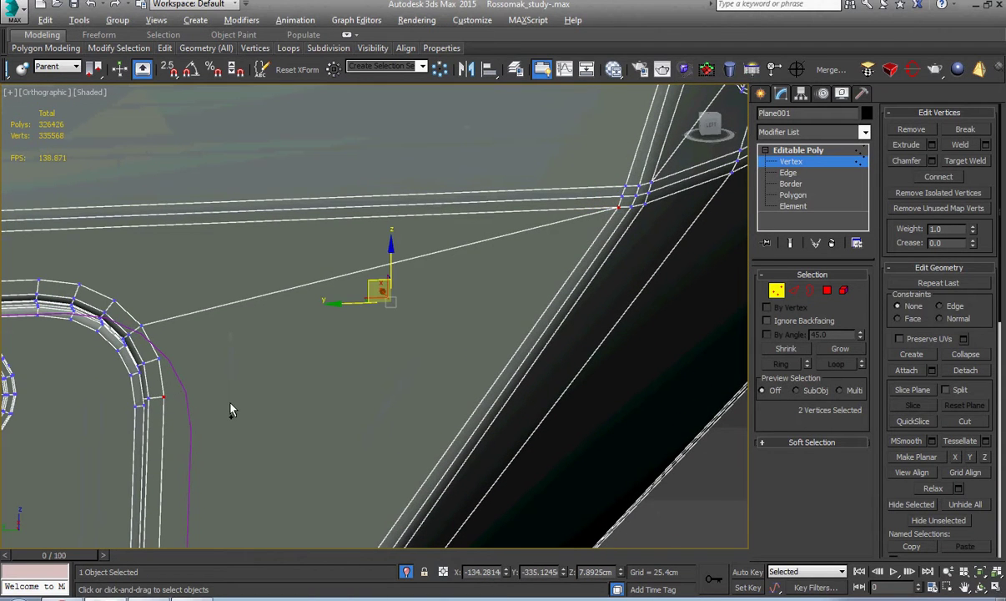
key(ctrl+shift+e)
- Connect the hull's front upper corner vertex to the top end of the side cover's front upper rounded corner
click(619, 209)
middle_drag(82, 274, 306, 308)
scroll(306, 308, up, 2)
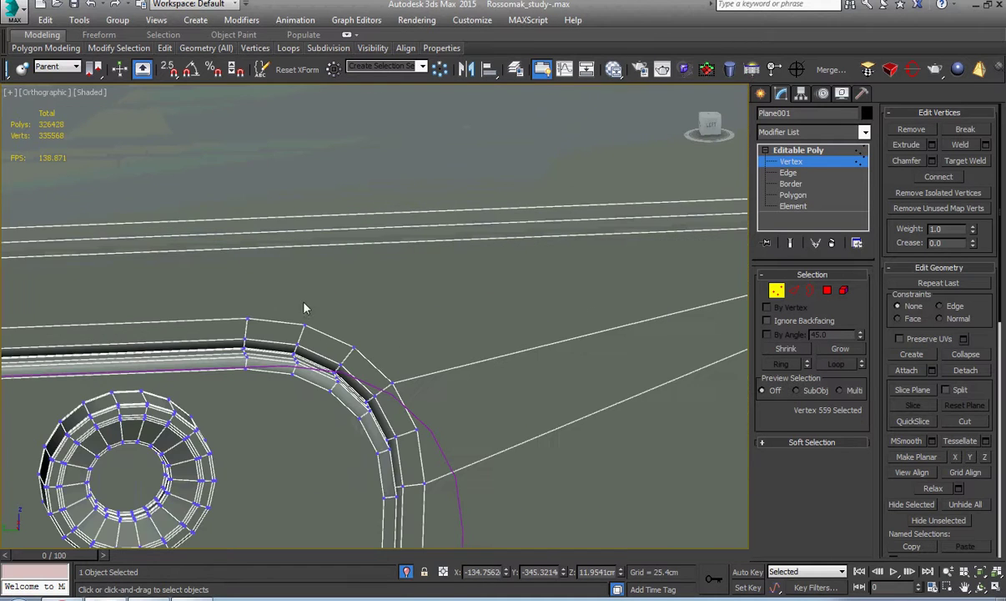
ctrl+click(248, 317)
scroll(310, 364, down, 3)
middle_drag(310, 364, 316, 324)
key(ctrl+shift+e)
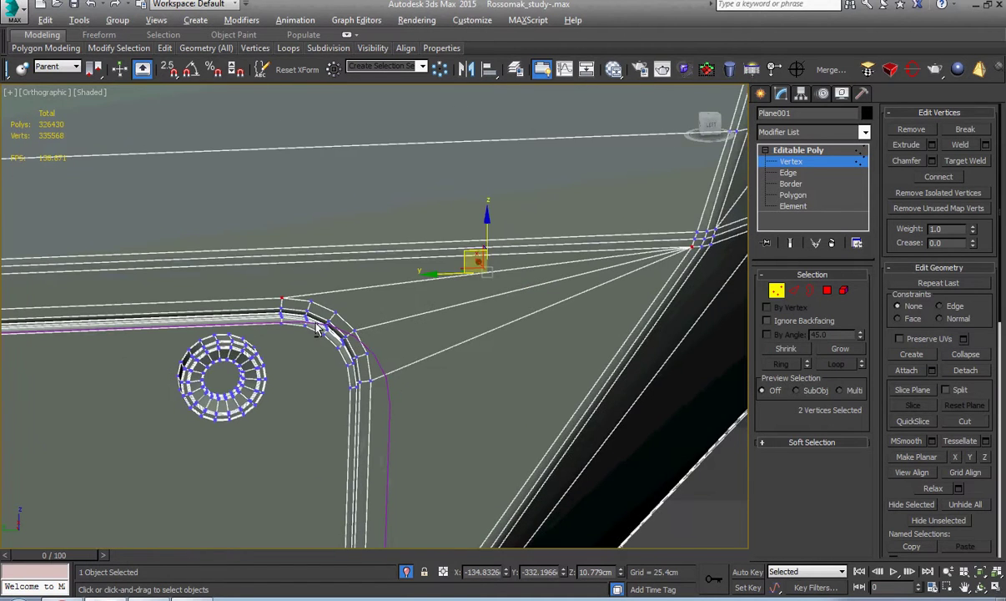
- Connect the vertex on the hull's front slanted edge to the upper end of the side cover's front lower rounded corner
scroll(343, 370, down, 3)
middle_drag(343, 370, 345, 339)
scroll(346, 340, down, 3)
scroll(383, 389, up, 8)
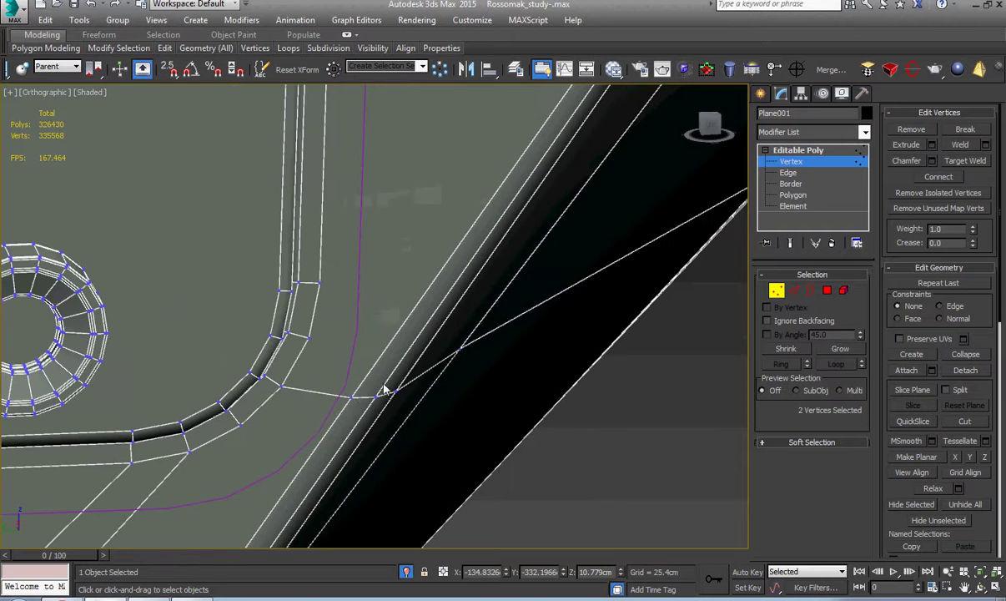
click(349, 398)
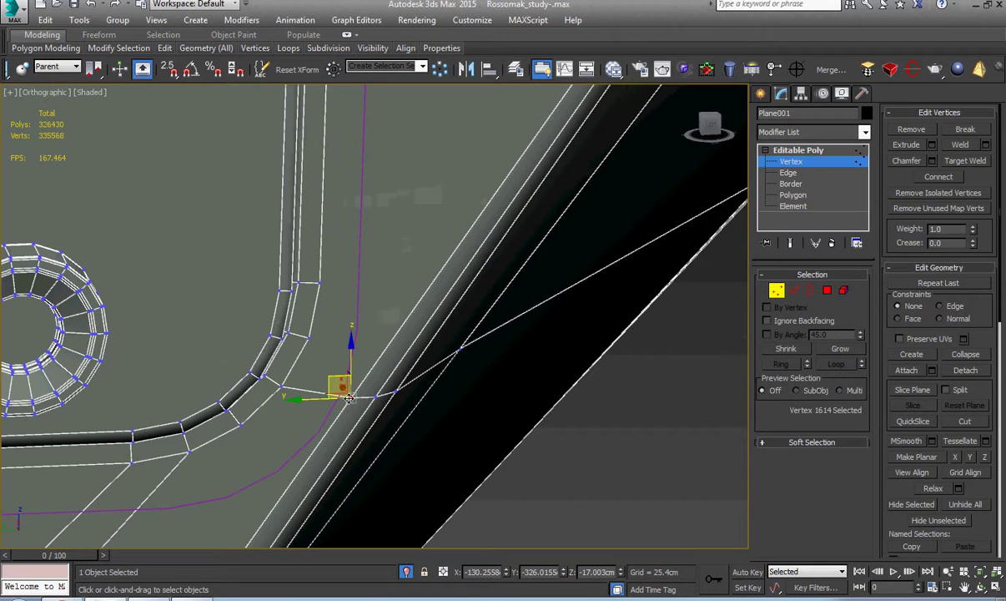
ctrl+click(320, 282)
middle_drag(343, 367, 362, 350)
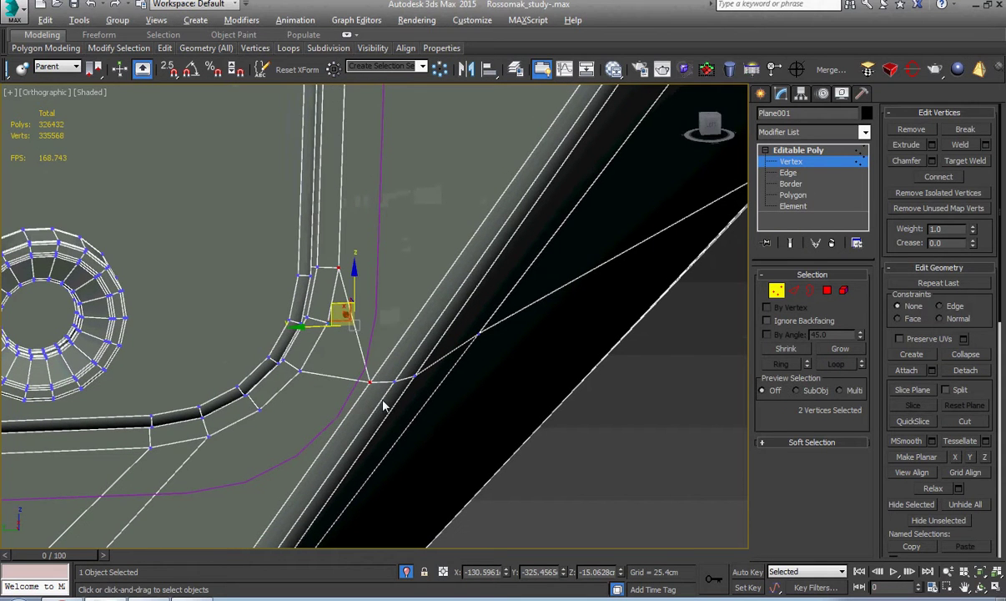
- Connect the same slanted-edge vertex to the vertex near the bottom end of the side cover's front lower rounded corner
click(371, 386)
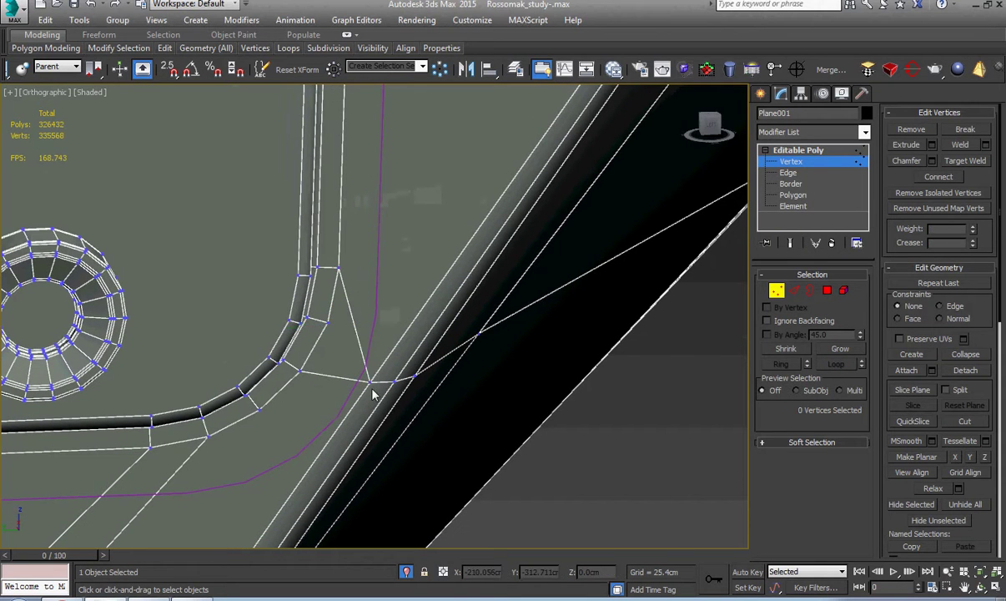
ctrl+click(209, 434)
scroll(279, 434, down, 3)
key(ctrl+shift+e)
- Insert an edge loop around the recess's outer rim with SwiftLoop, midway across the rounded border
scroll(276, 429, down, 6)
middle_drag(288, 431, 315, 419)
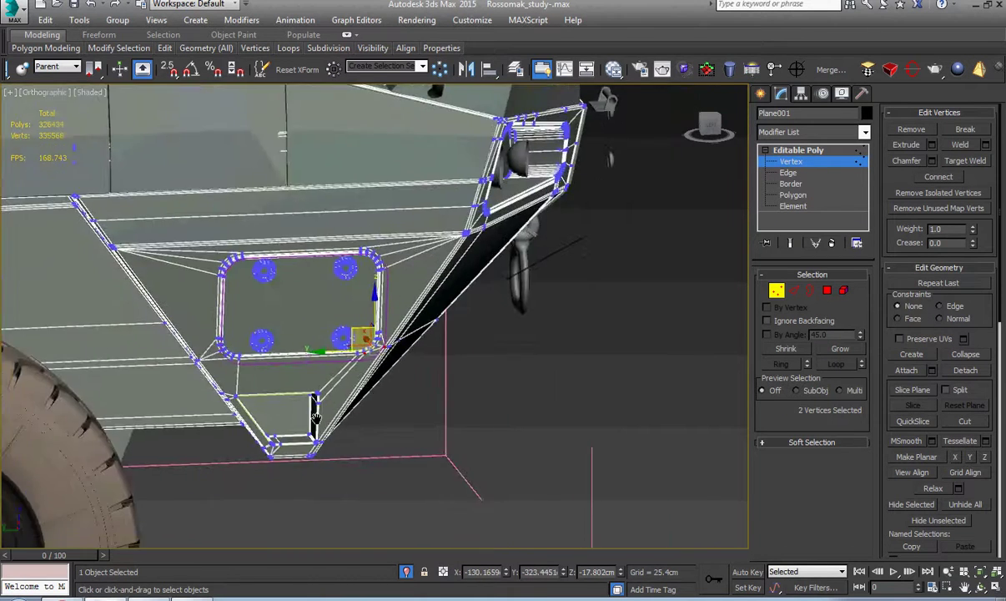
scroll(317, 417, up, 6)
click(336, 380)
scroll(318, 348, up, 6)
scroll(335, 292, up, 3)
middle_drag(335, 289, 322, 345)
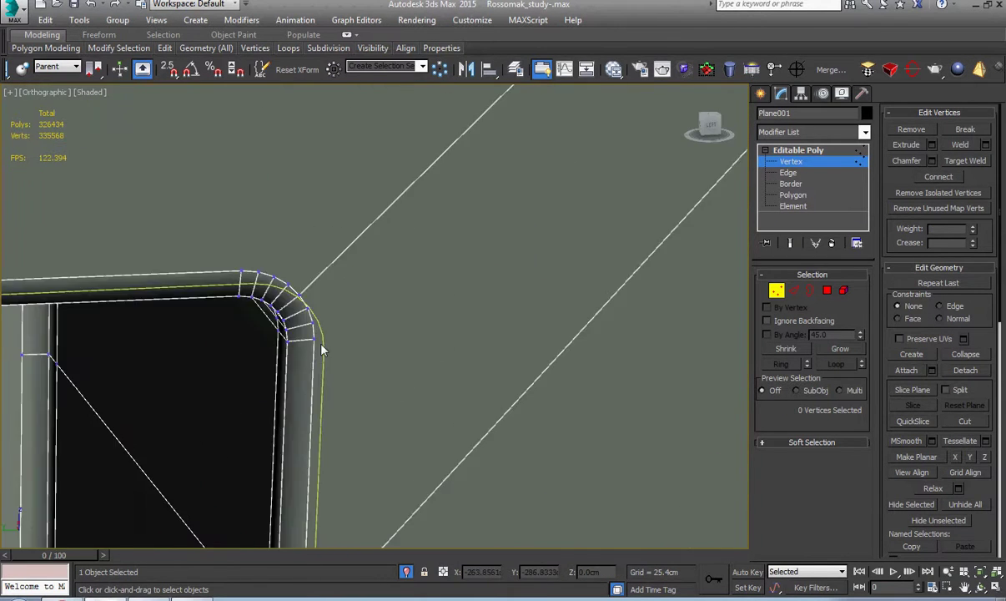
scroll(302, 334, up, 4)
key(alt+s)
click(294, 330)
right_click(294, 330)
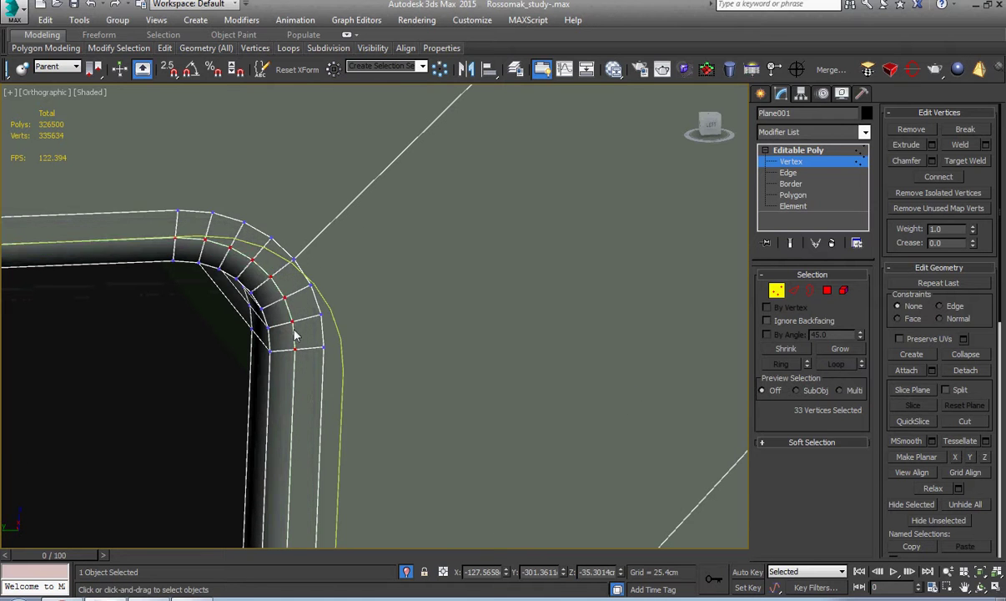
- Connect the lower end of the recess's front upper rounded corner to the vertex near the bottom end of the side cover's front lower corner
scroll(306, 346, down, 2)
click(314, 345)
scroll(337, 360, down, 9)
middle_drag(501, 208, 304, 444)
scroll(499, 273, up, 2)
ctrl+click(500, 275)
scroll(434, 359, down, 2)
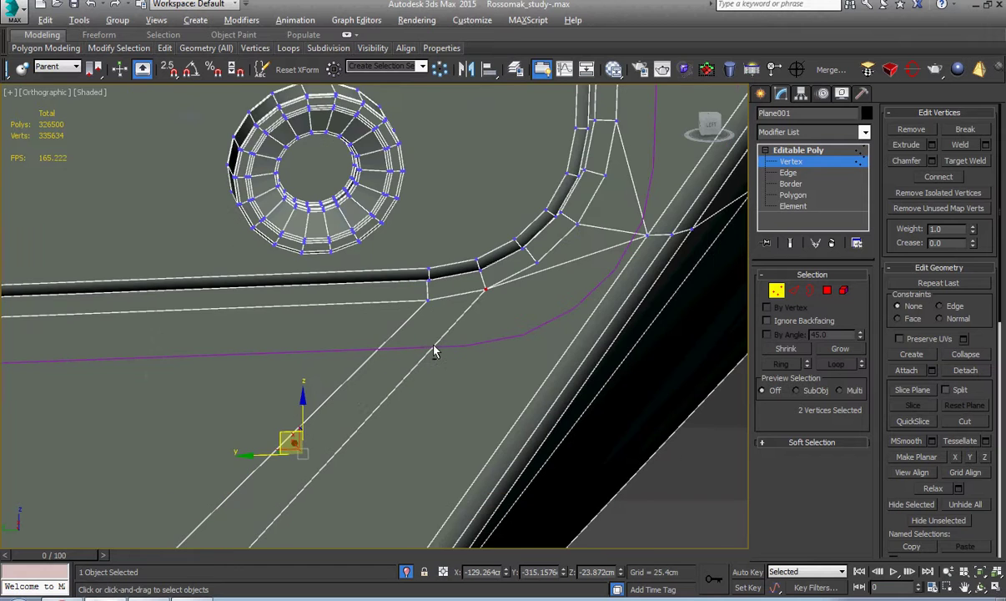
key(ctrl+shift+e)
- Connect the top end of the recess's front upper rounded corner to the bottom end vertex of the side cover's lower corner, and leave vertex editing
key(i)
click(242, 404)
scroll(242, 404, up, 2)
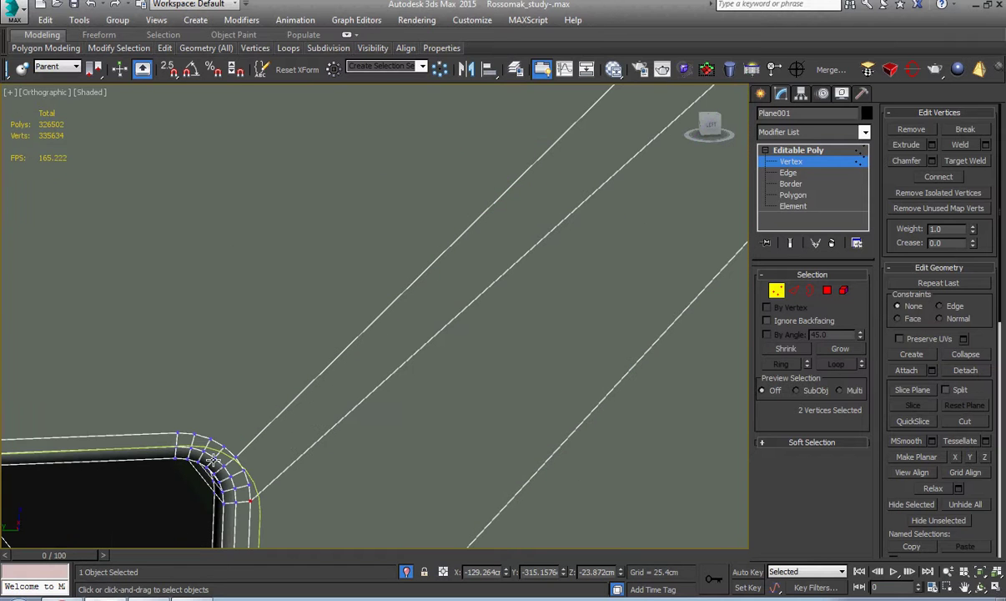
click(178, 432)
scroll(263, 377, down, 4)
middle_drag(501, 171, 315, 376)
scroll(314, 375, down, 3)
scroll(423, 269, up, 3)
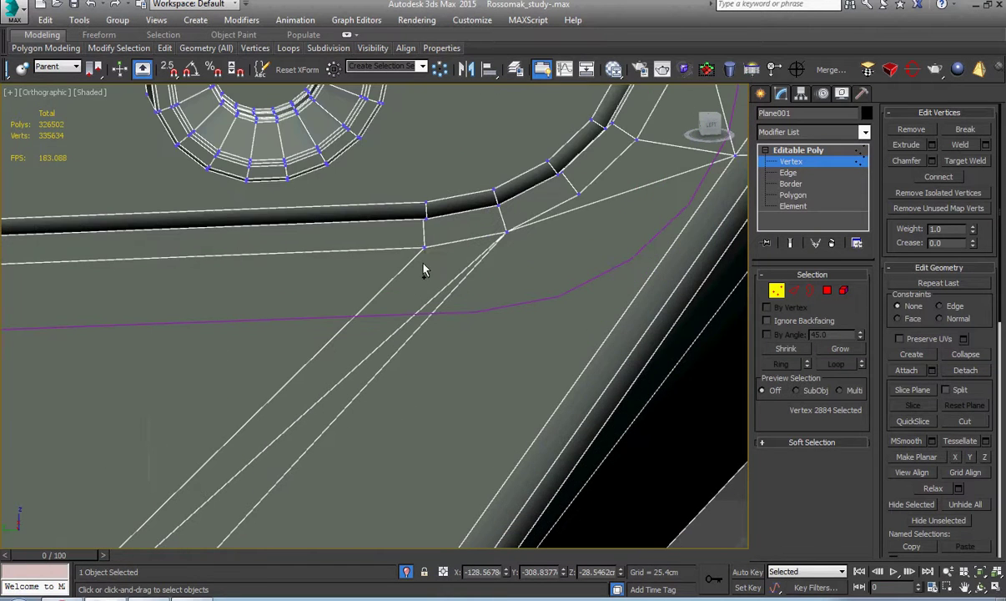
ctrl+click(423, 248)
scroll(395, 356, down, 2)
scroll(395, 356, down, 3)
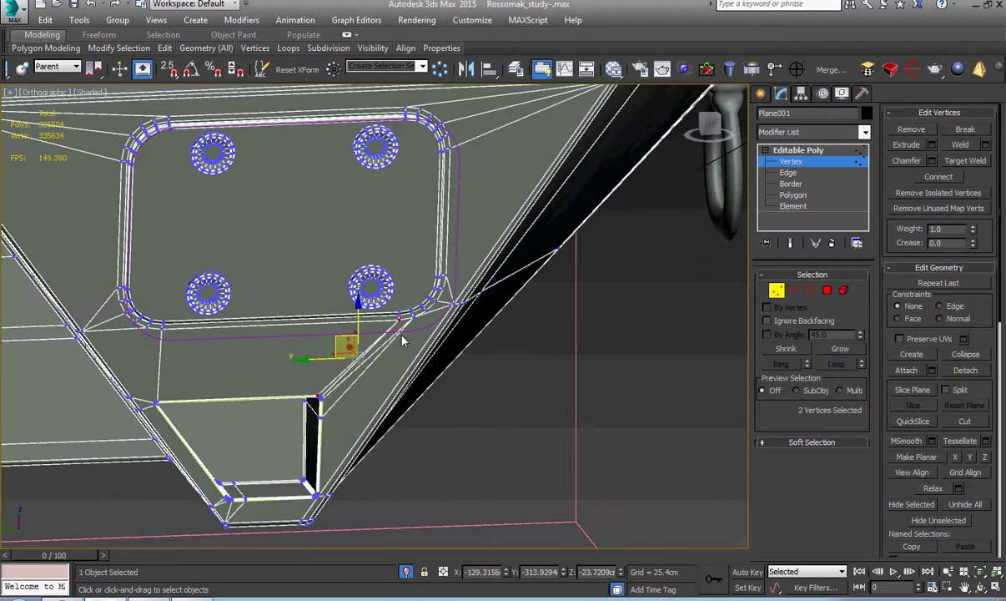
click(800, 150)
- Connect the hull edge vertex beside the recess's front lower corner to the upper end of that rounded corner
scroll(424, 317, up, 6)
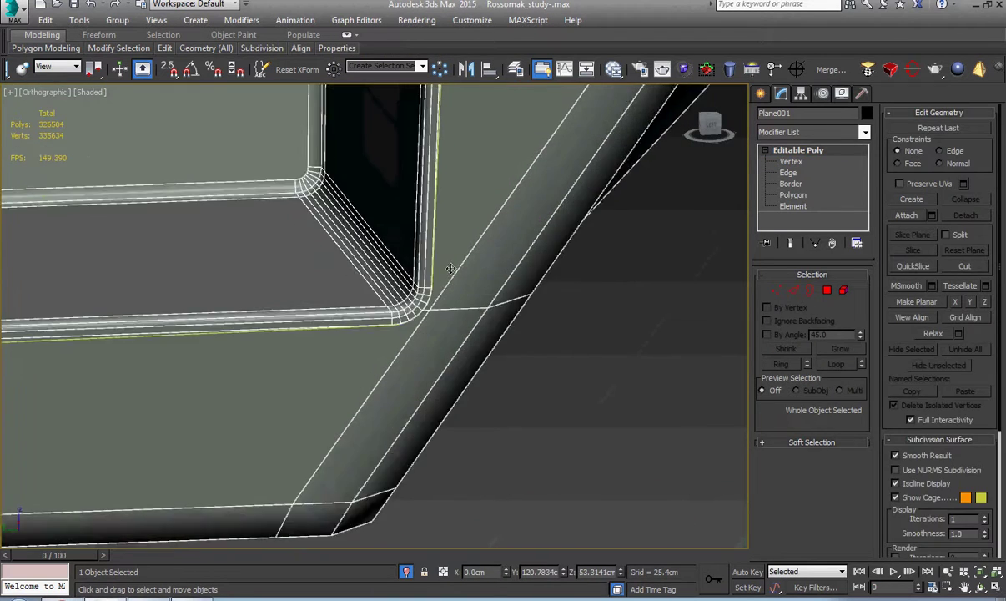
scroll(430, 329, up, 4)
key(1)
click(399, 335)
alt+middle_drag(399, 336, 400, 317)
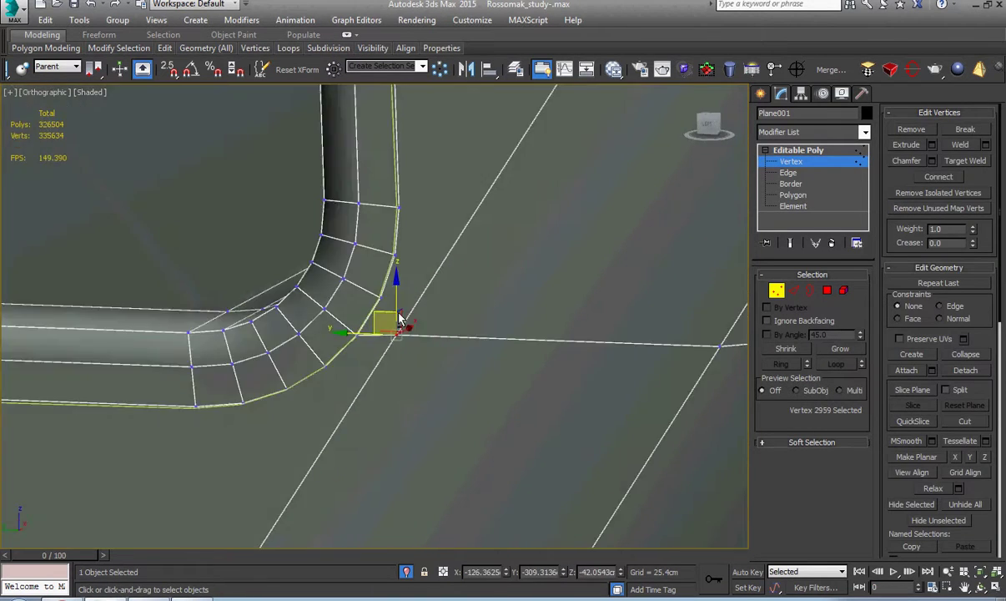
ctrl+click(399, 208)
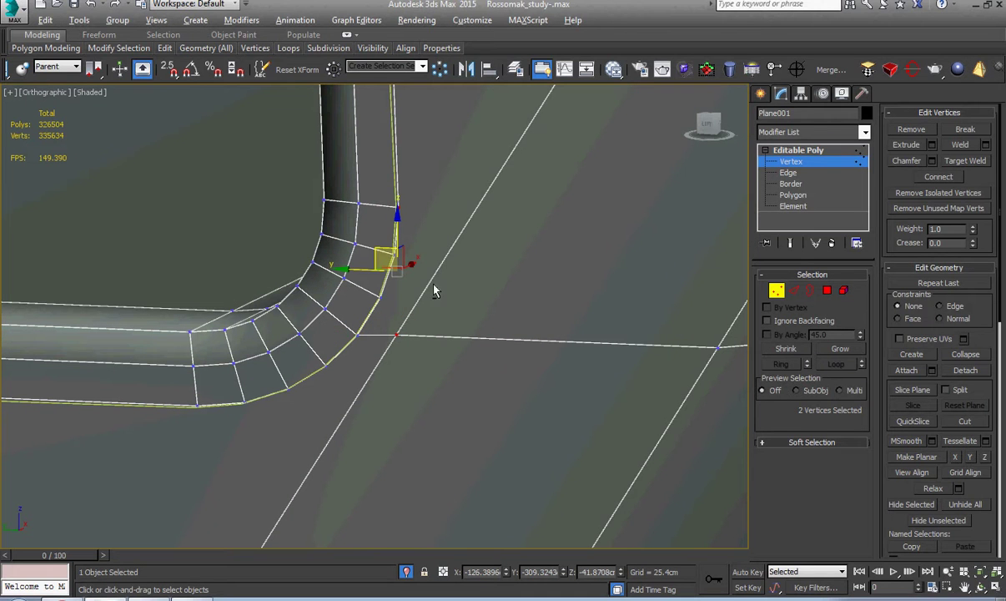
- Connect the same hull edge vertex to a vertex on the underside of the recess's front lower rounded corner, and leave vertex editing
scroll(259, 403, up, 2)
click(252, 401)
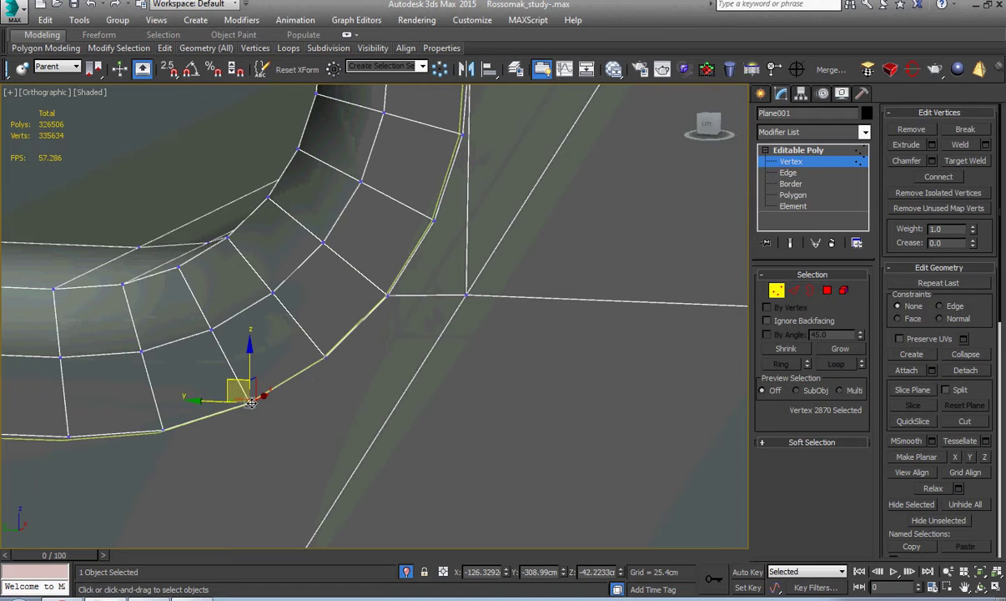
ctrl+click(465, 296)
scroll(451, 367, down, 3)
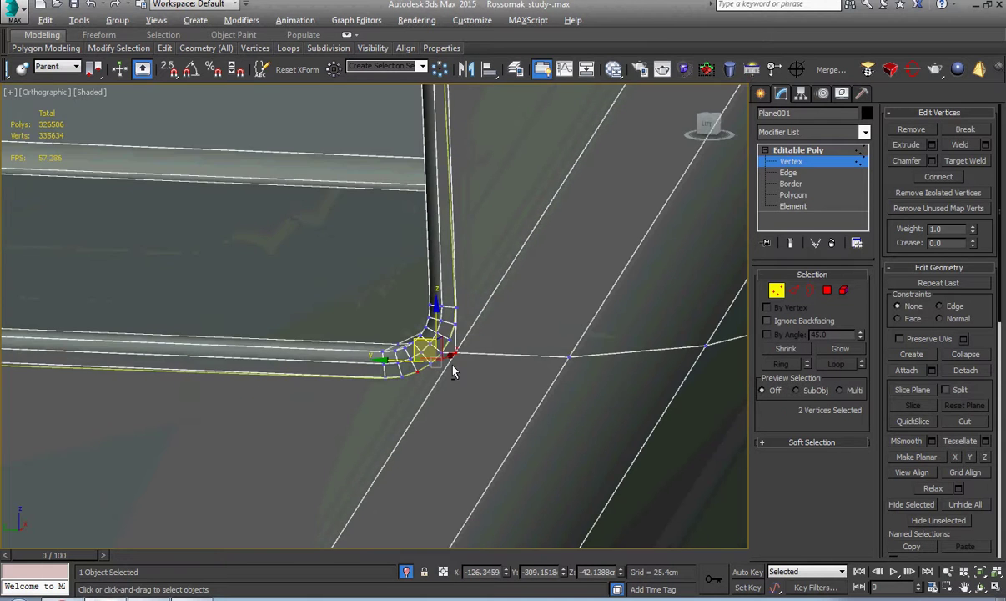
click(806, 152)
- Deselect the hull and examine the side cover and recess at the vehicle's front with and without edged faces
key(z)
alt+middle_drag(488, 308, 475, 320)
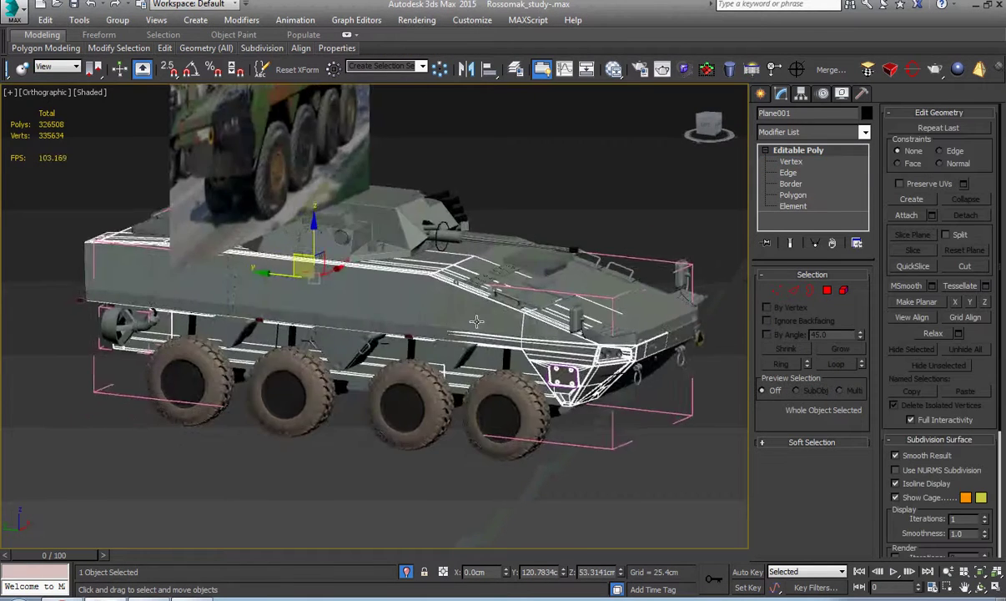
scroll(576, 366, up, 4)
scroll(577, 366, up, 3)
middle_drag(577, 367, 263, 291)
click(561, 464)
scroll(542, 464, up, 3)
key(F4)
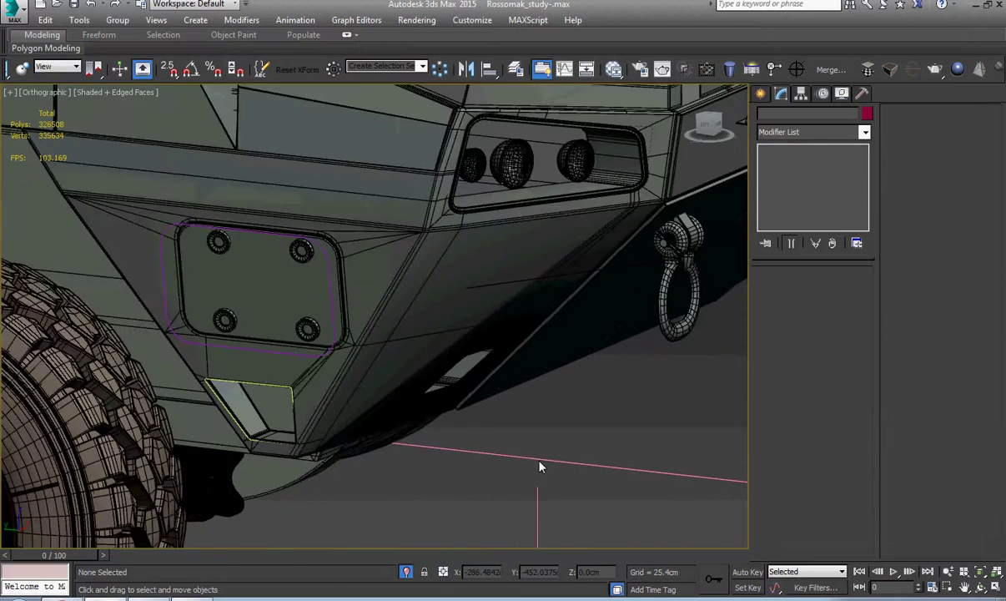
key(F4)
scroll(354, 410, down, 5)
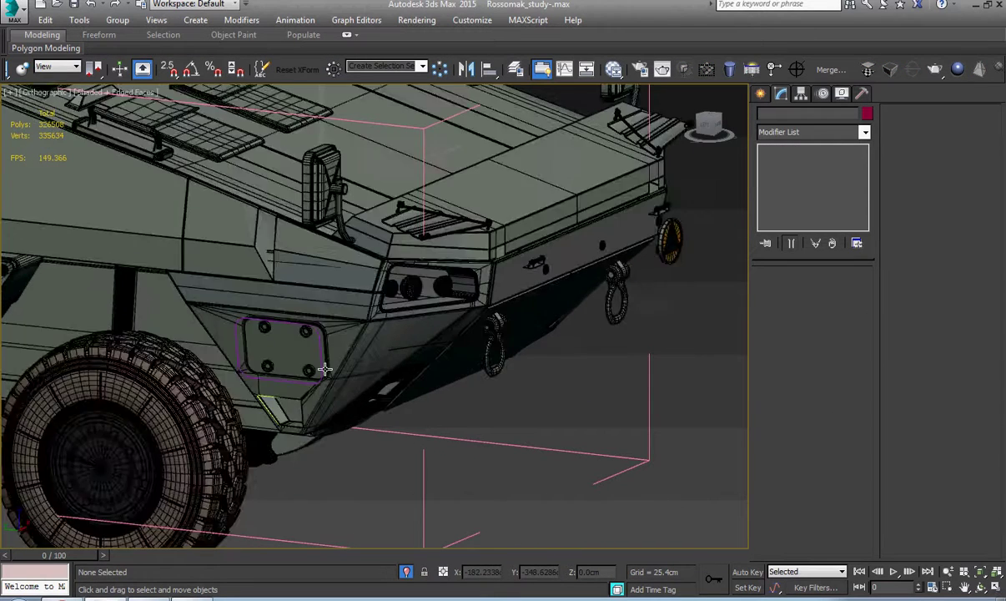
middle_drag(325, 369, 382, 380)
scroll(334, 374, down, 3)
key(F4)
key(F4)
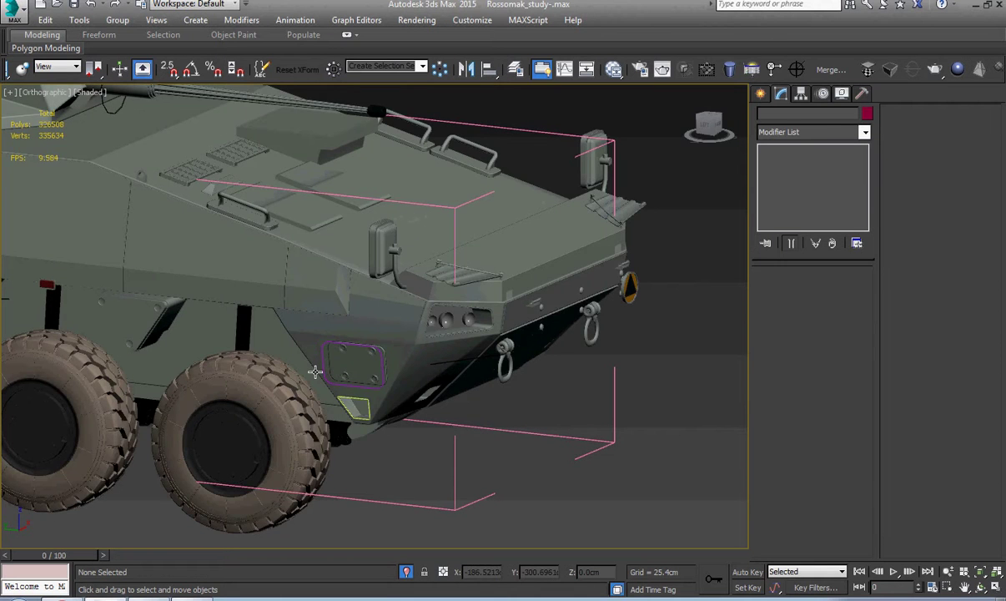
- Draw a rectangle spline about 20.6 cm long and 18 cm wide around the bolted panel below the headlights on the front blueprint
key(l)
scroll(436, 376, down, 3)
scroll(518, 394, down, 5)
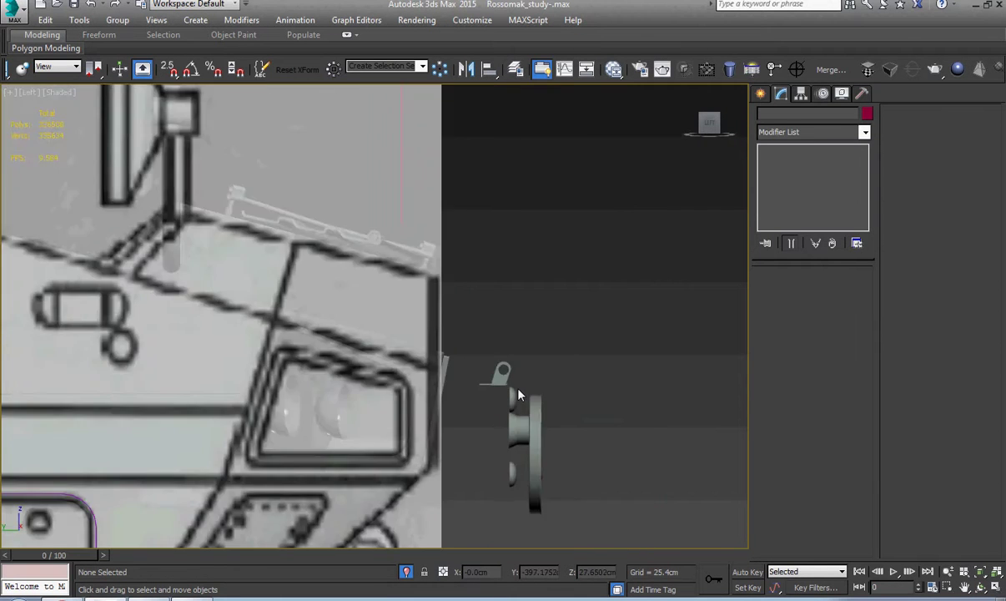
scroll(518, 395, down, 4)
middle_drag(460, 418, 556, 309)
scroll(482, 367, up, 3)
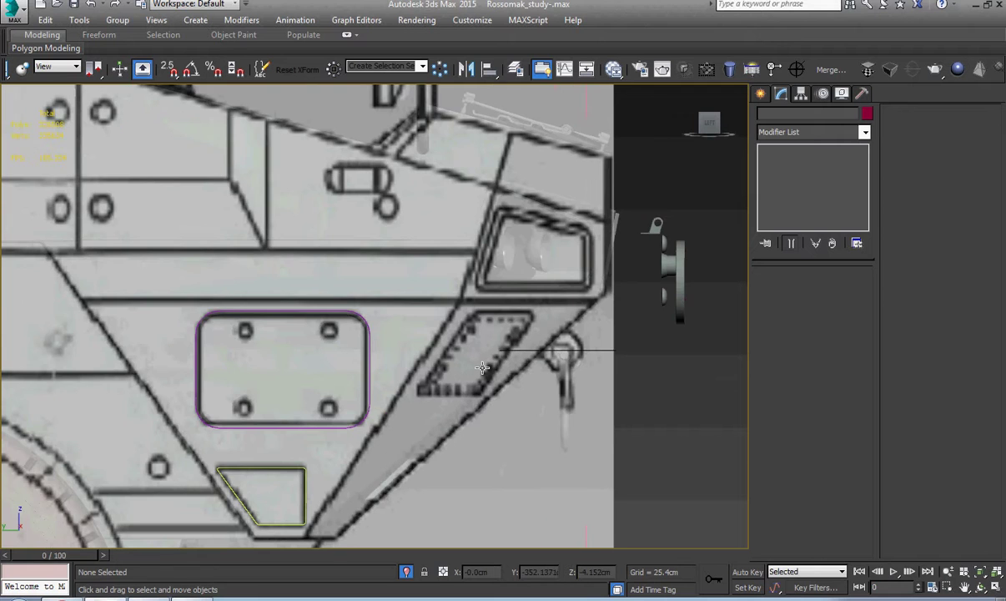
key(f)
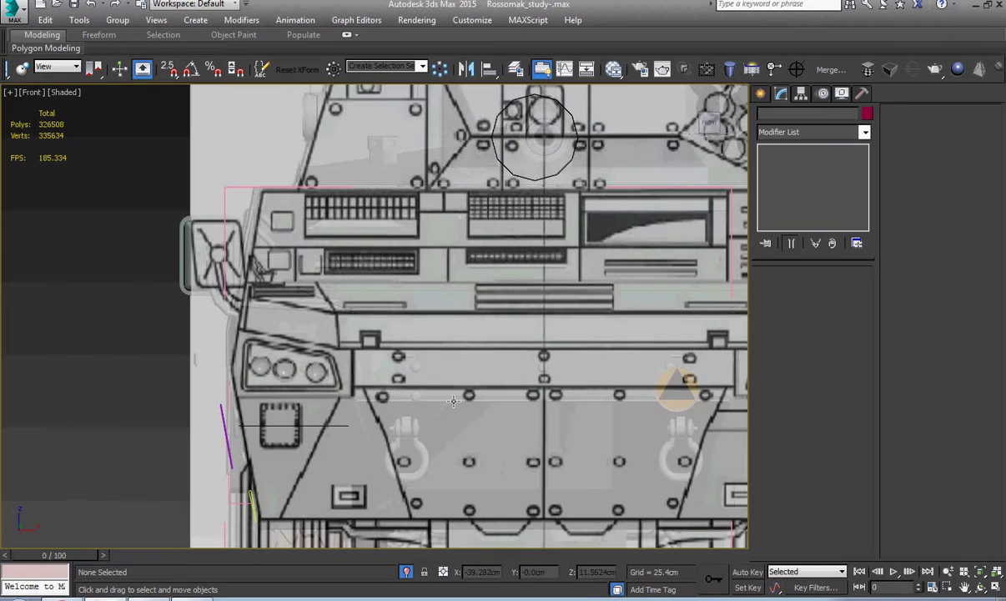
middle_drag(441, 438, 515, 392)
scroll(411, 385, up, 5)
key(F4)
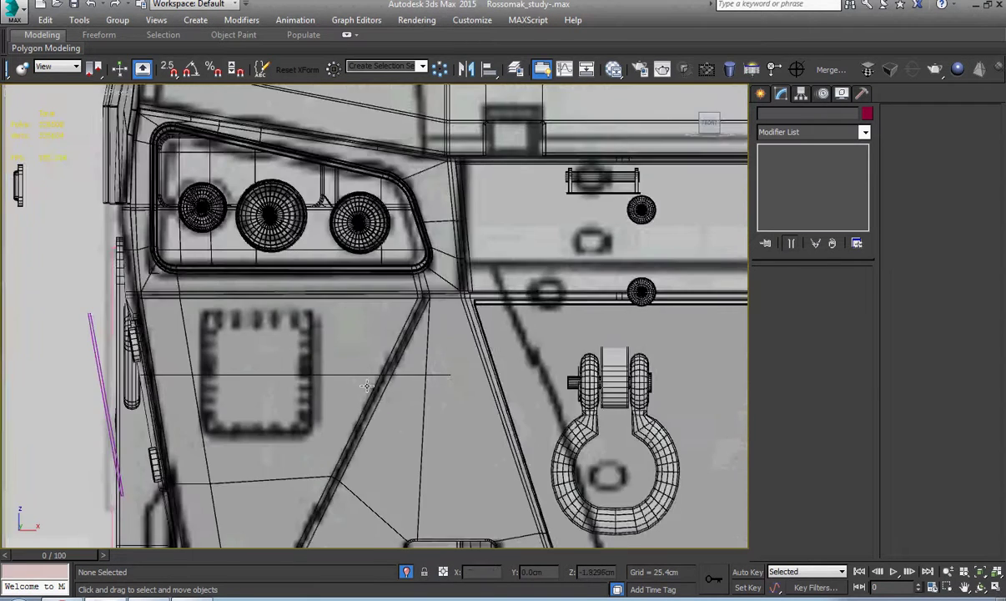
scroll(345, 357, up, 2)
click(760, 93)
click(841, 194)
drag(381, 263, 223, 453)
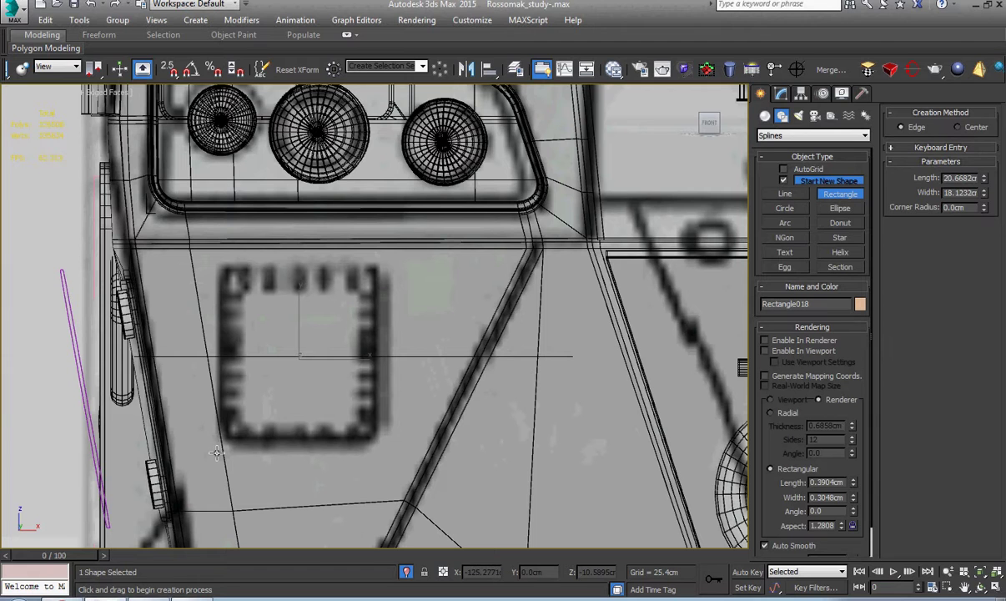
key(F4)
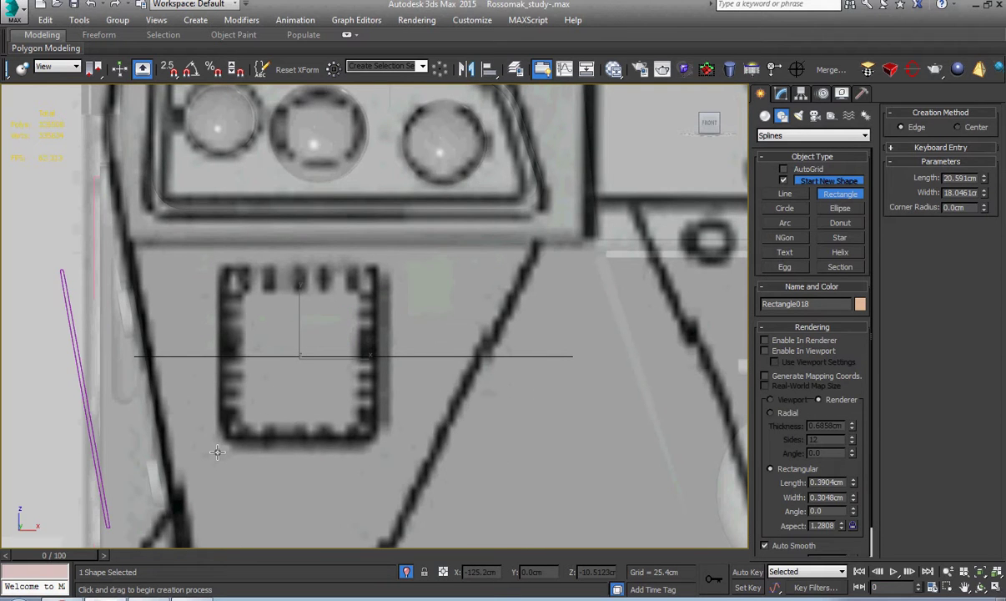
right_click(218, 453)
- Move the rectangle forward along the Y axis to the vehicle's nose, at about Y -389.5 cm
scroll(241, 453, down, 9)
alt+middle_drag(246, 455, 328, 471)
middle_drag(328, 471, 263, 412)
drag(146, 371, 509, 439)
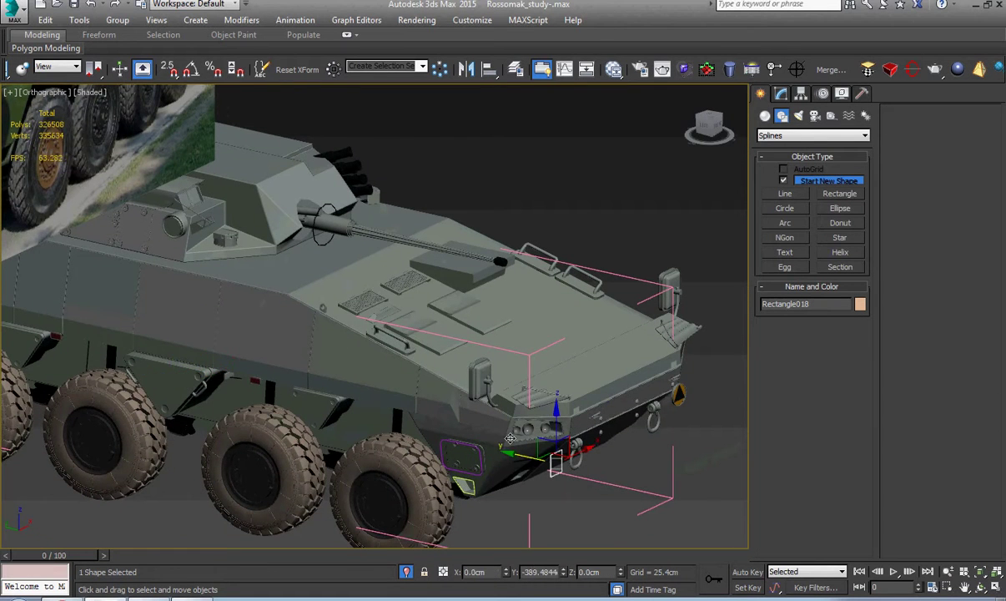
- Convert the rectangle to an editable spline and return to the angled view of the hull's front corner
key(f)
key(z)
right_click(470, 346)
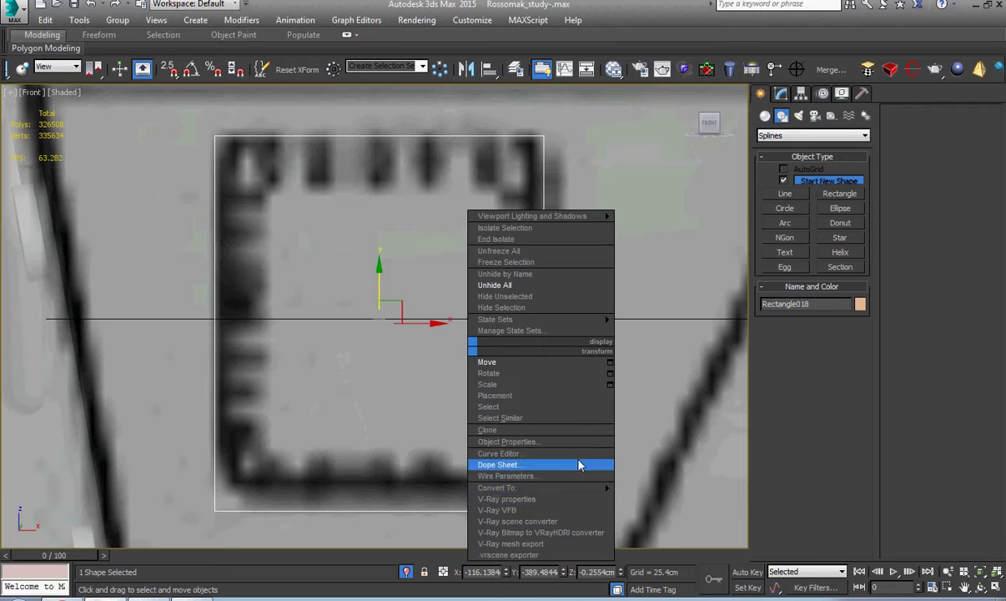
mouse_move(600, 491)
click(666, 488)
key(shift+z)
key(shift+z)
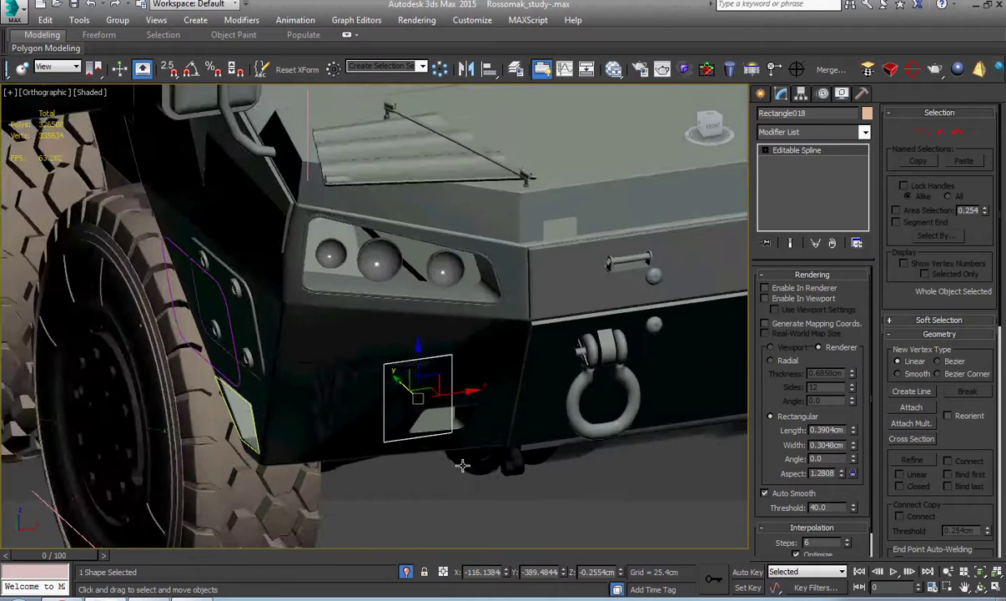
- Convert all four vertices of the rectangle spline to Corner type and return to the whole-object level
scroll(463, 465, up, 2)
key(1)
drag(262, 260, 262, 259)
right_click(414, 381)
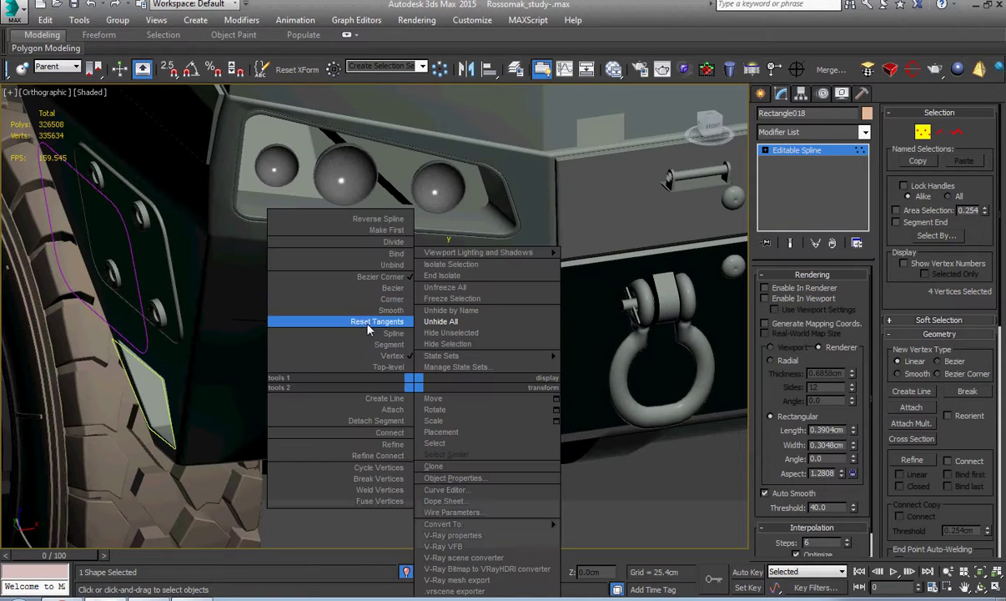
click(382, 300)
click(765, 150)
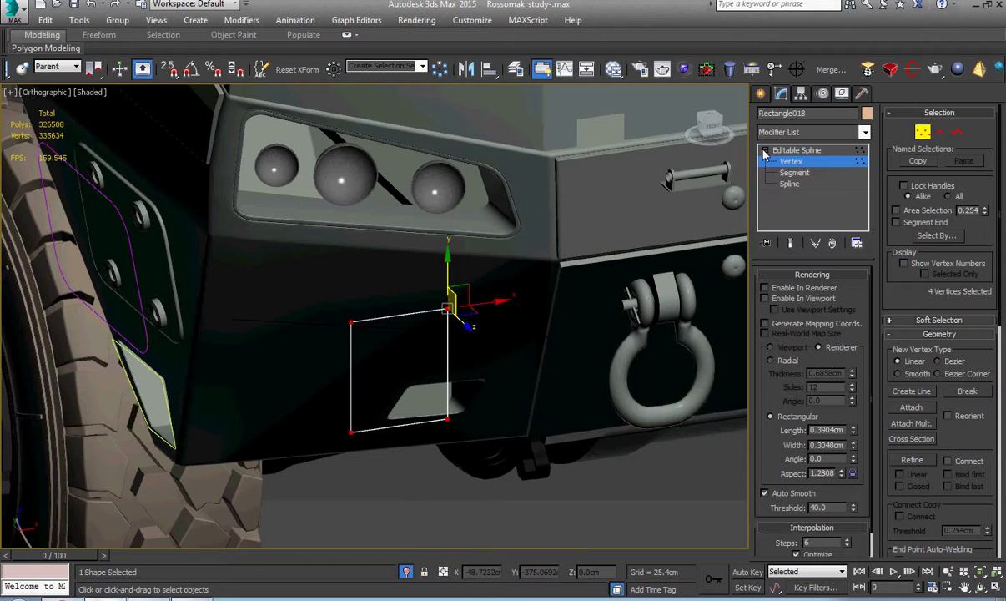
click(800, 152)
- Isolate the rectangle and the hull in the front view, leaving only the hull selected
scroll(572, 354, down, 4)
key(f)
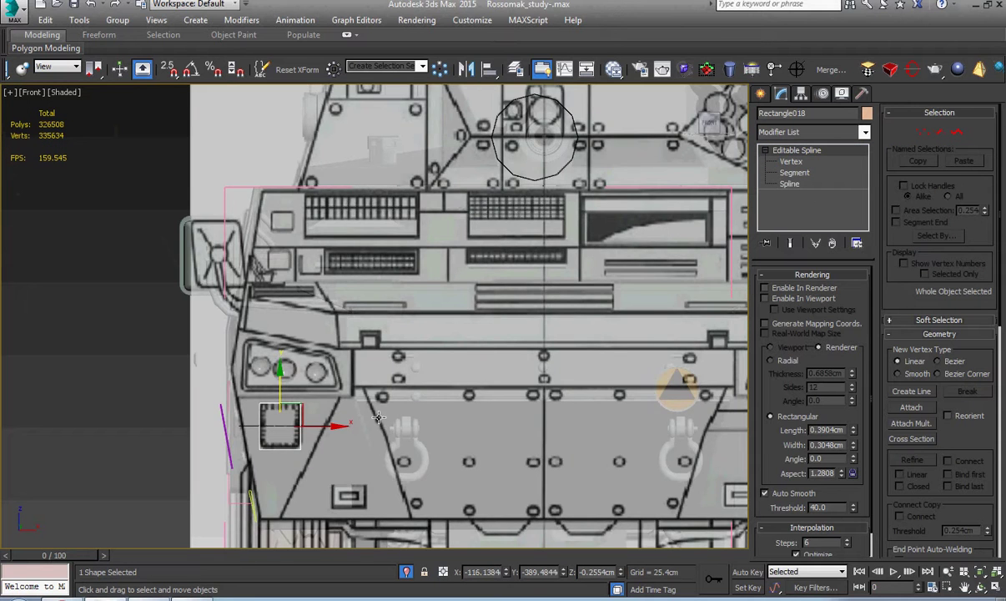
scroll(234, 443, up, 4)
ctrl+click(378, 439)
key(alt+q)
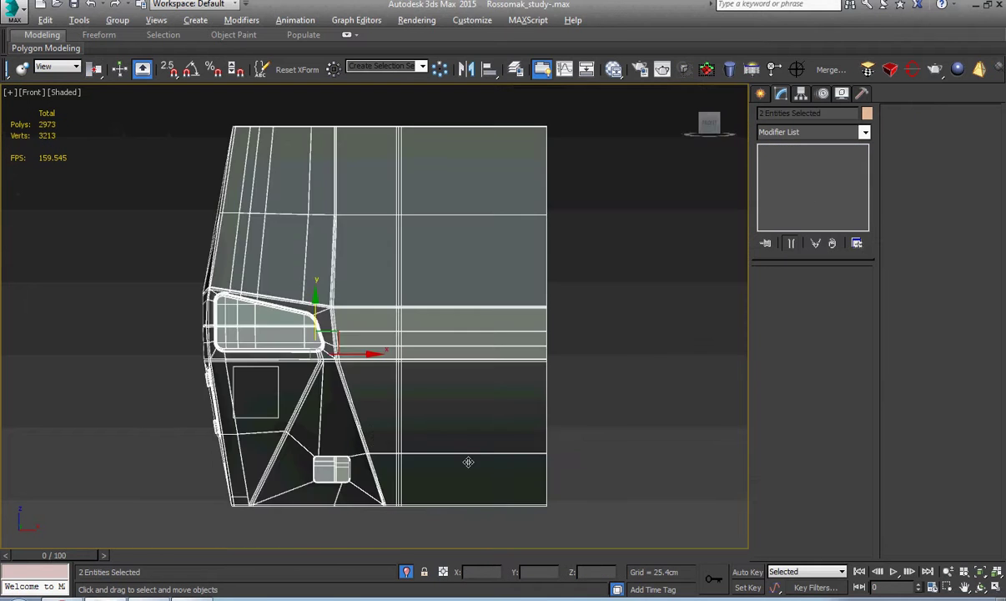
click(588, 456)
scroll(271, 420, up, 7)
click(295, 443)
middle_drag(303, 452, 422, 472)
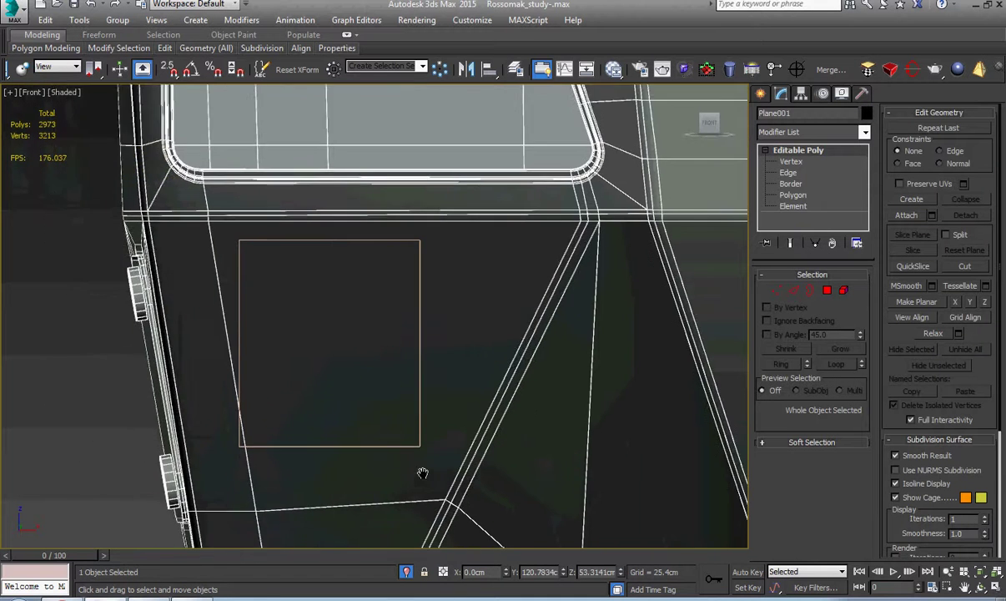
- Cut the rectangle's outline into the hull face below the headlights, snapping each cut point to the rectangle's corners
scroll(422, 473, up, 3)
key(alt+c)
key(s)
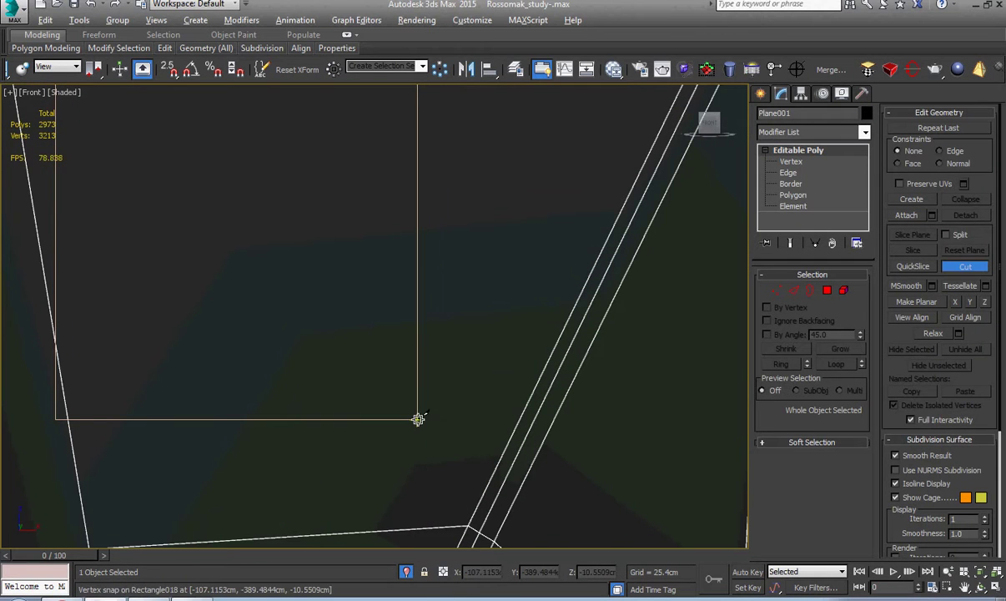
scroll(417, 418, down, 4)
click(419, 277)
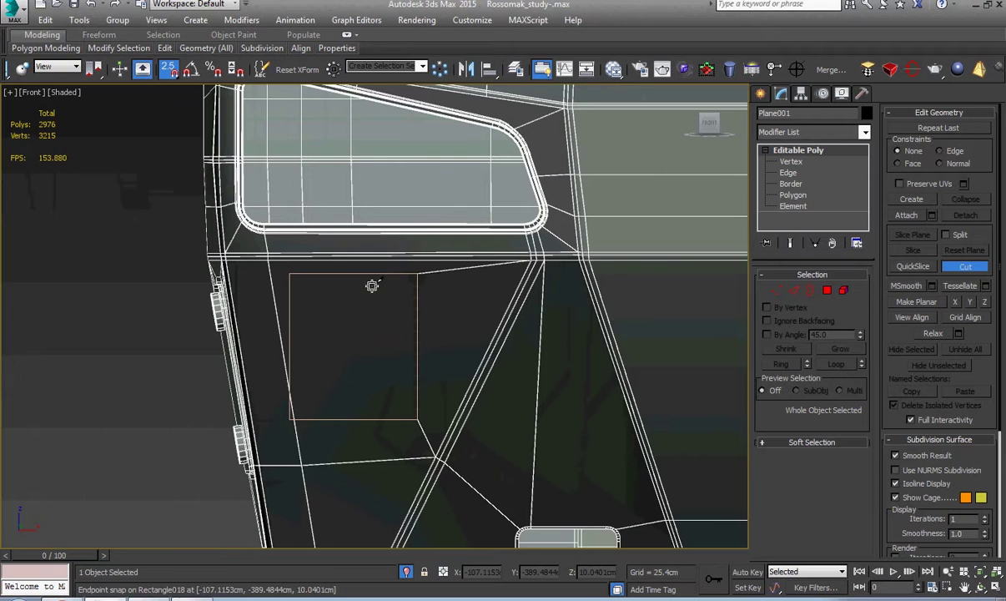
click(290, 277)
scroll(289, 465, up, 5)
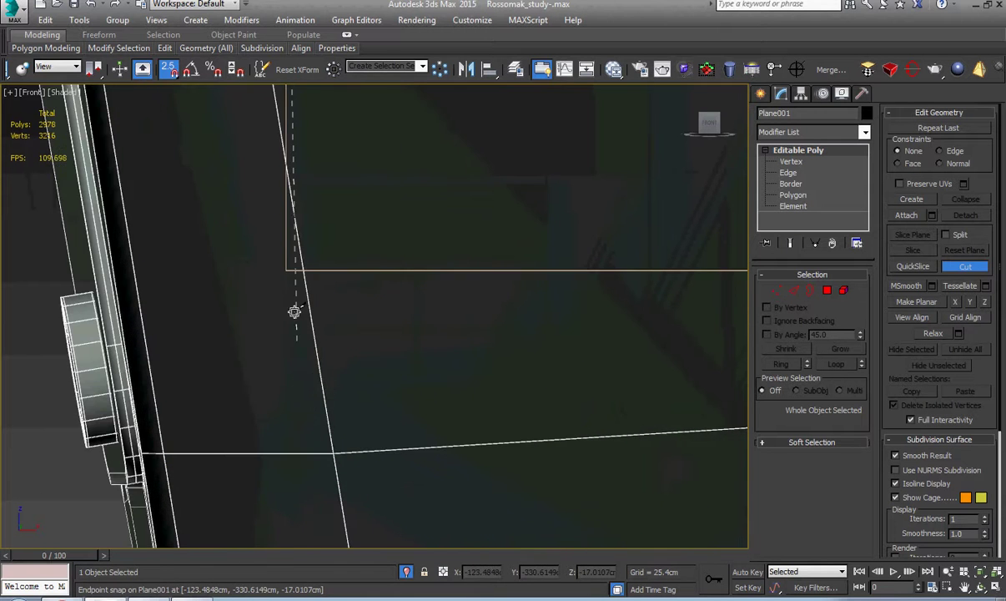
scroll(285, 277, down, 4)
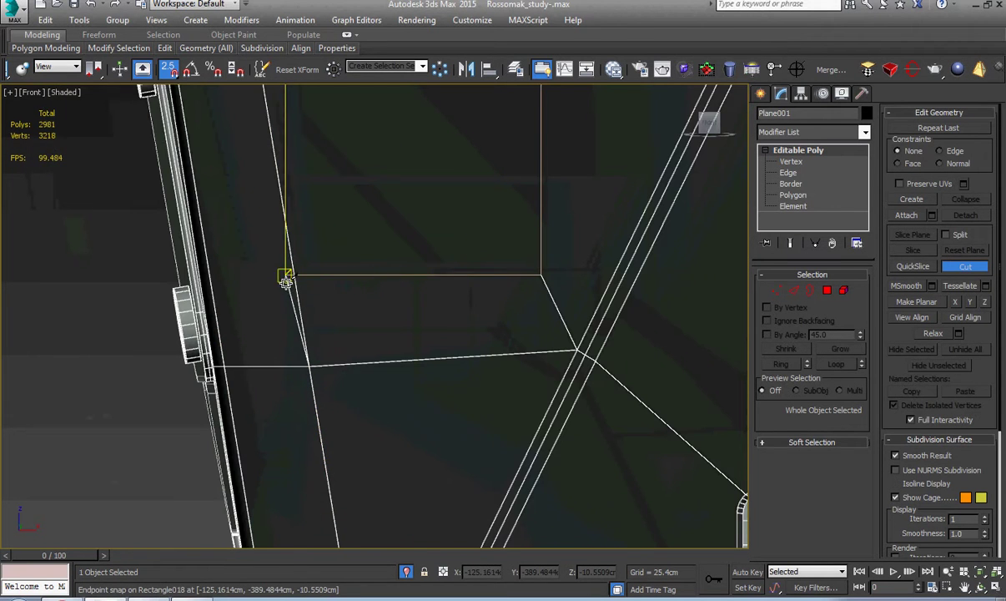
click(540, 274)
right_click(420, 314)
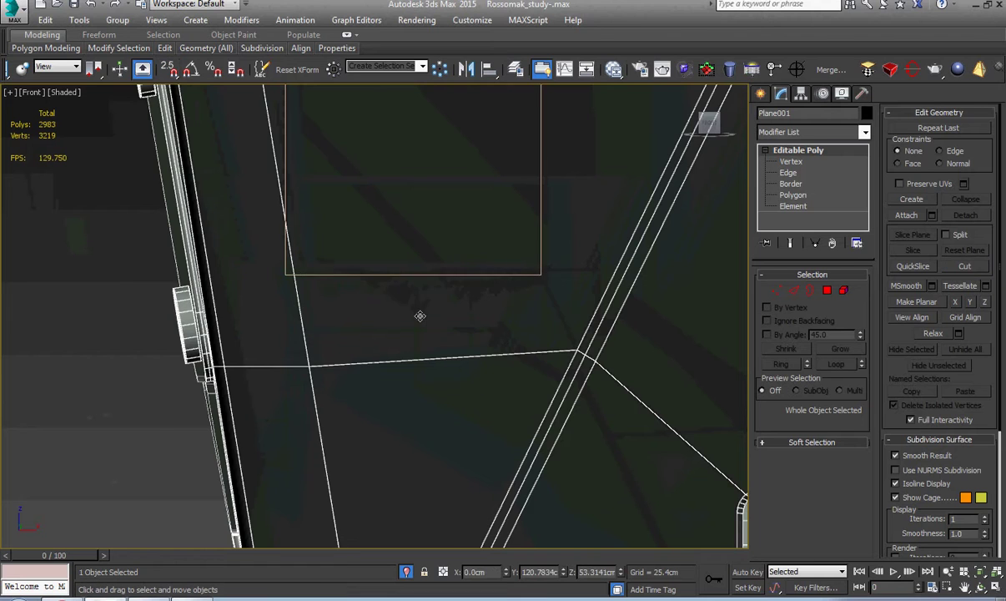
- Connect the cut outline's lower inner corner vertex to the nearby vertex on the hull's diagonal crease
alt+middle_drag(419, 315, 563, 448)
middle_drag(439, 389, 53, 283)
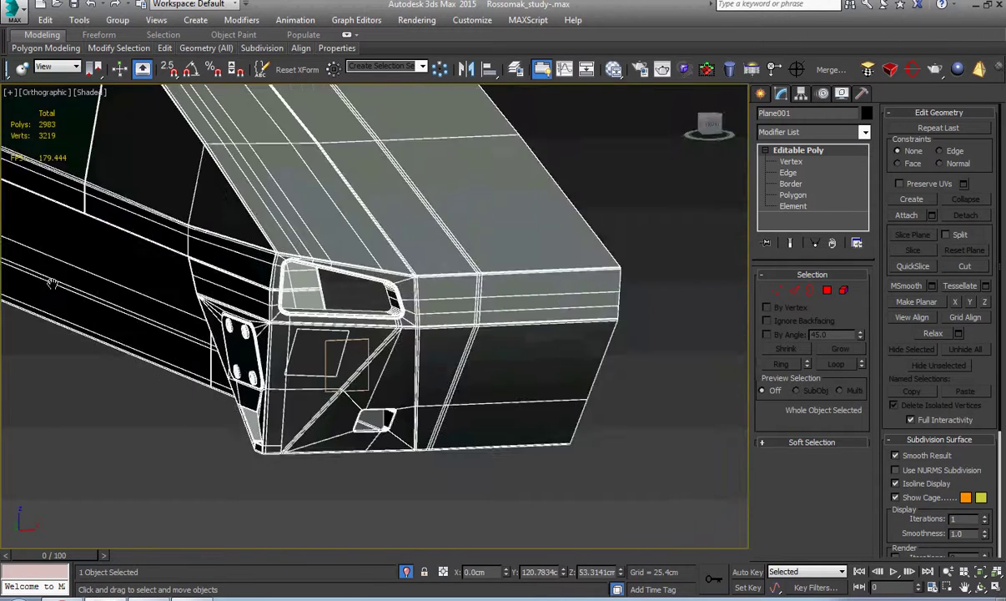
scroll(360, 377, up, 5)
key(1)
key(q)
click(266, 378)
scroll(302, 434, up, 3)
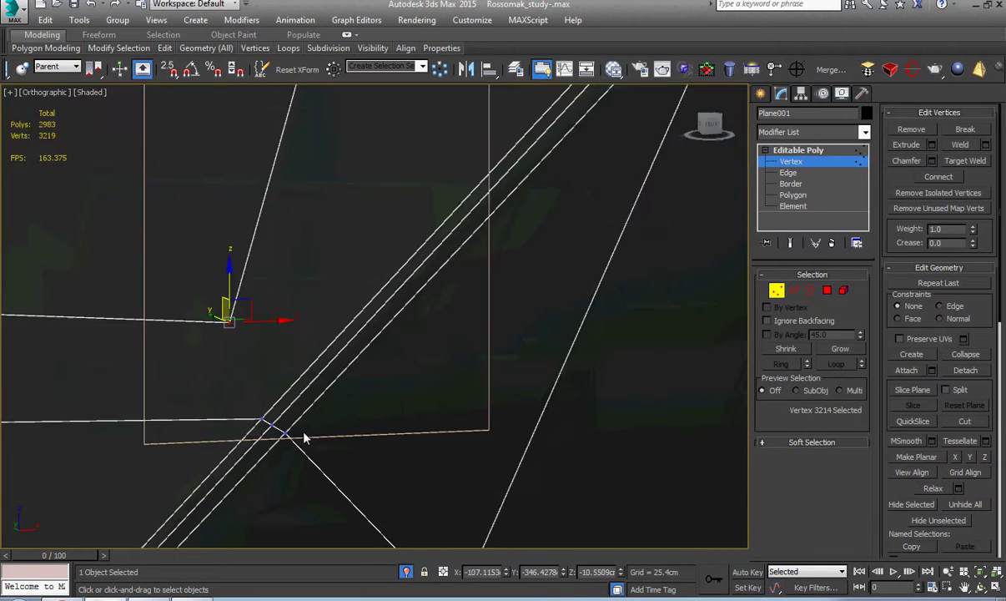
ctrl+click(246, 414)
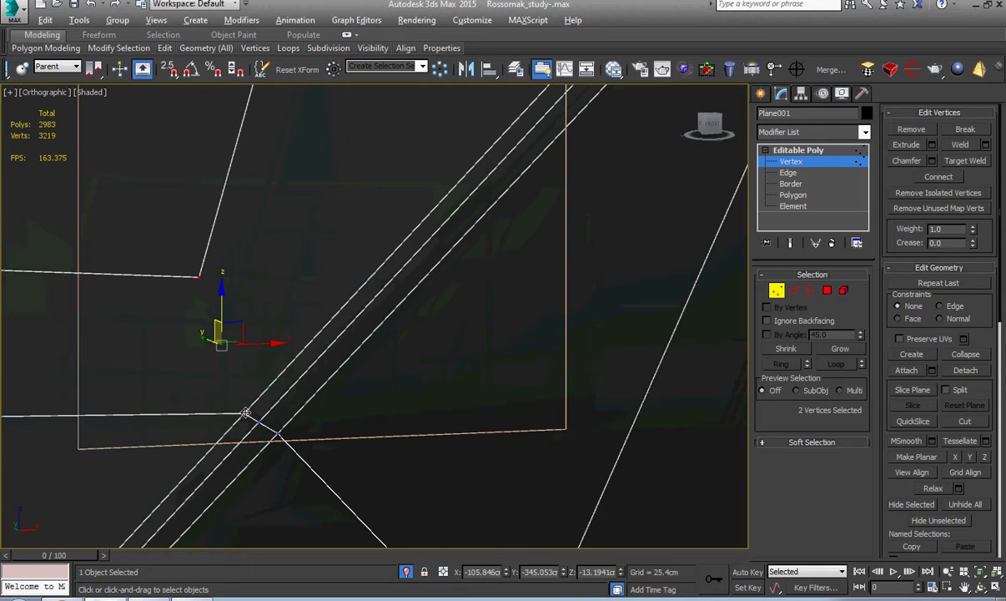
key(ctrl+shift+e)
- Connect the outline's upper inner corner vertex to the top end of the diagonal crease below the headlight recess
scroll(245, 413, down, 5)
middle_drag(268, 295, 273, 344)
click(277, 306)
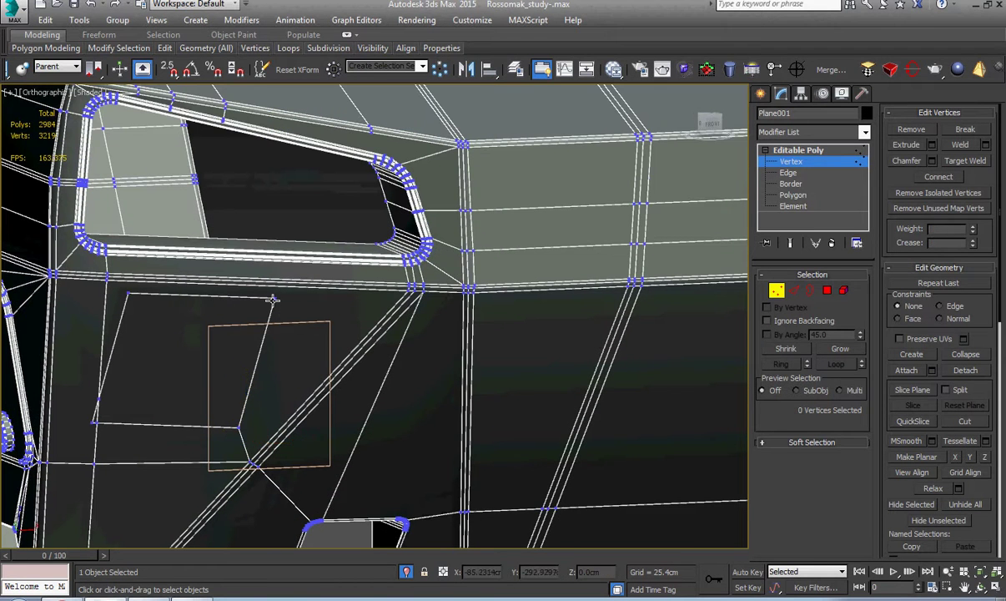
scroll(412, 312, up, 4)
middle_drag(412, 313, 403, 334)
click(128, 309)
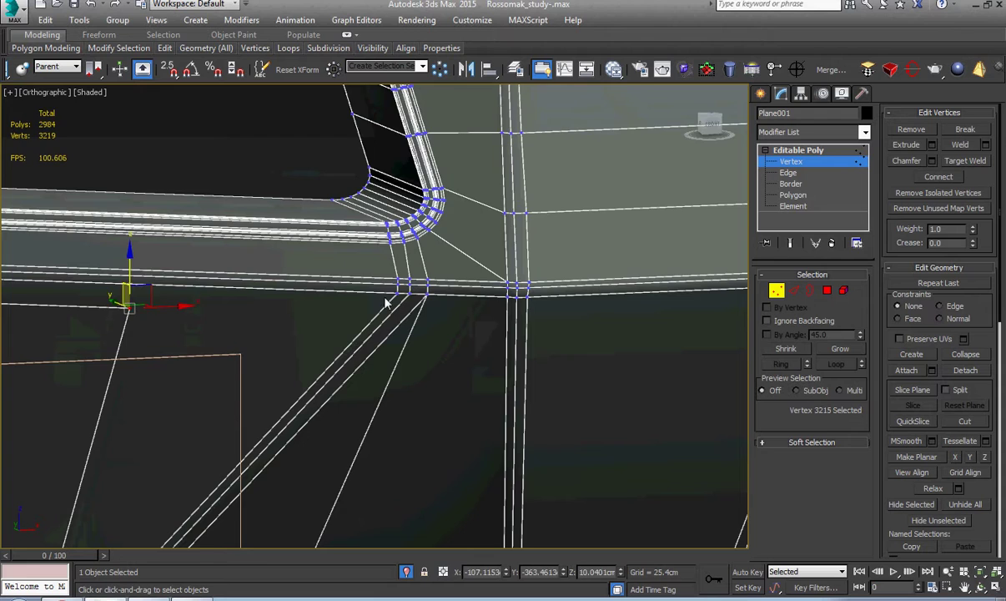
scroll(132, 303, up, 2)
scroll(380, 332, down, 2)
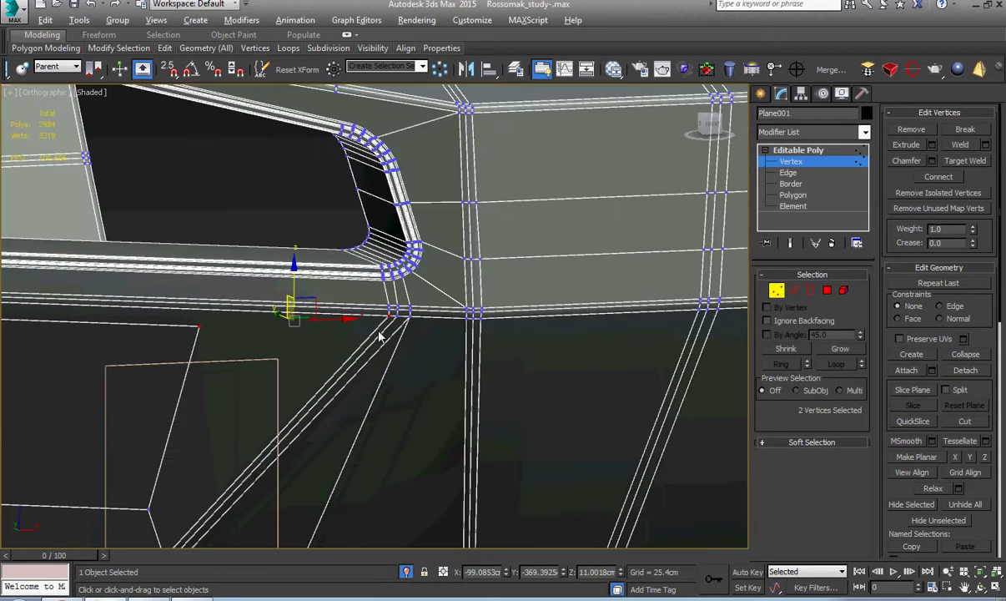
- Connect the outline's upper outer corner vertex to the vertex on the horizontal edge loop below the headlight recess
alt+middle_drag(380, 333, 307, 342)
click(306, 320)
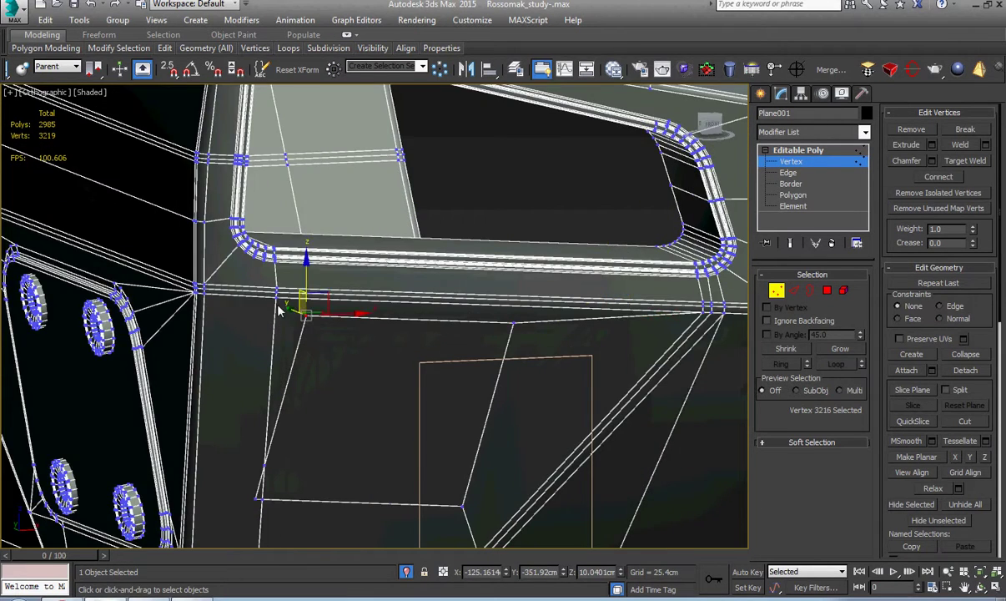
scroll(279, 306, up, 4)
ctrl+click(277, 289)
scroll(316, 407, down, 4)
middle_drag(317, 409, 312, 385)
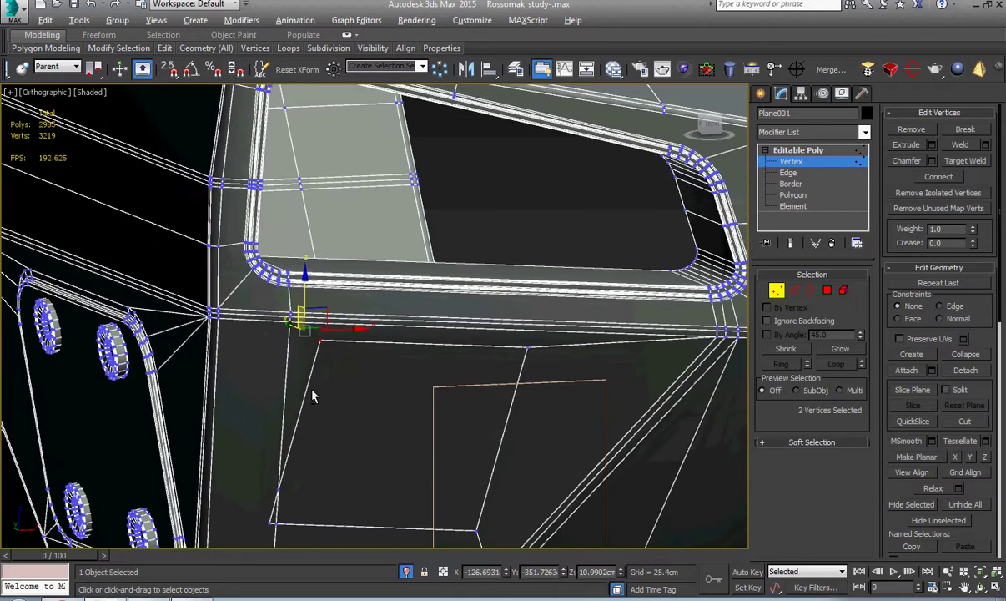
- Connect the outline's lower outer corner vertex to the vertex on the hull's side crease near the bolted cover
middle_drag(314, 459, 341, 305)
scroll(295, 400, up, 4)
click(307, 331)
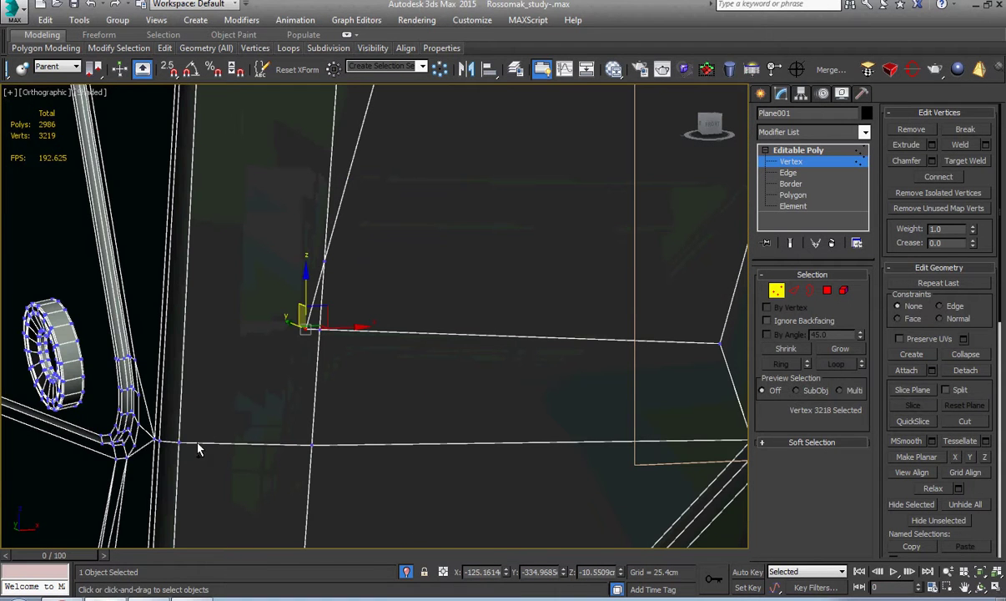
ctrl+click(179, 444)
key(ctrl+shift+e)
alt+middle_drag(331, 453, 318, 442)
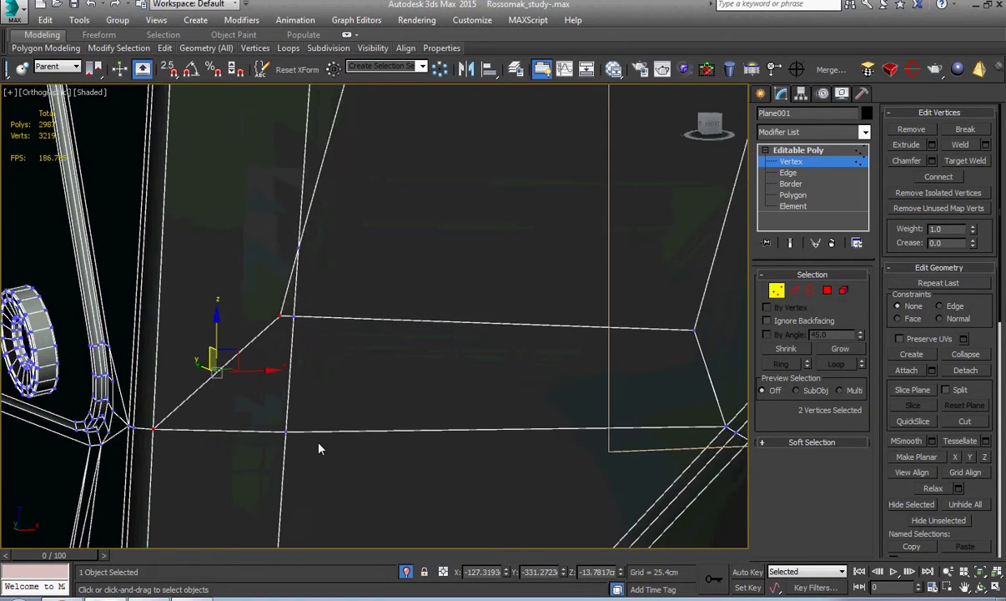
- Leave vertex editing and bring the rest of the vehicle and the blueprints back in the front view
key(f)
key(z)
click(799, 149)
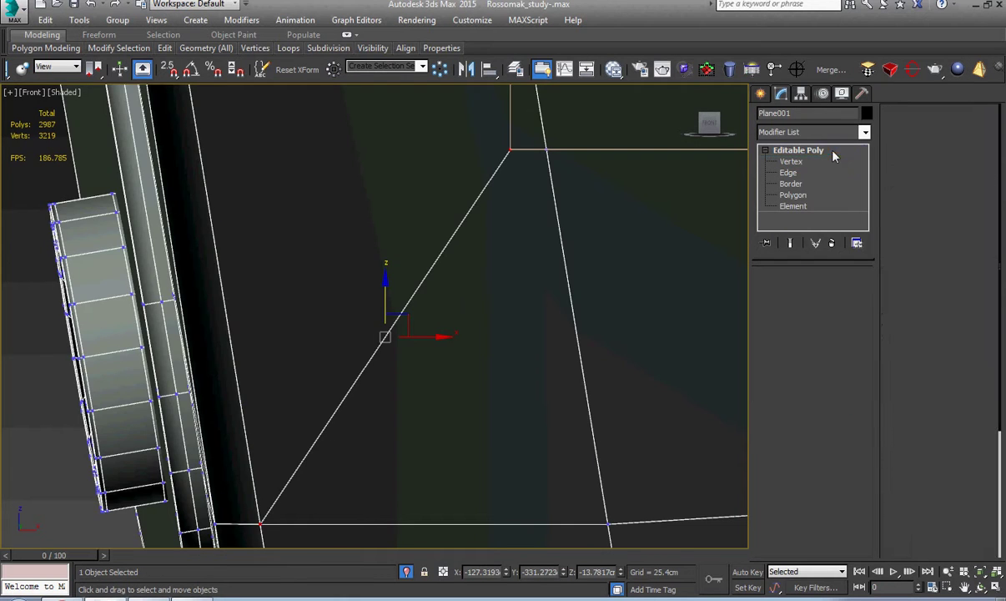
key(z)
right_click(486, 325)
click(541, 268)
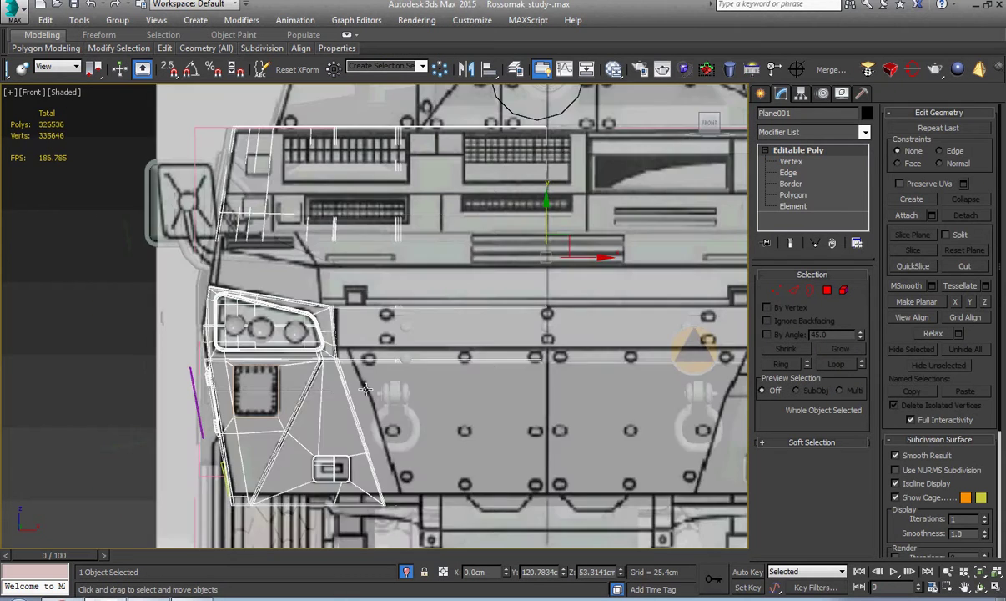
middle_drag(436, 427, 368, 337)
- Select both polygons inside the cut panel outline and compare them with the front blueprint and the reference photo in the photo viewer
scroll(414, 382, up, 5)
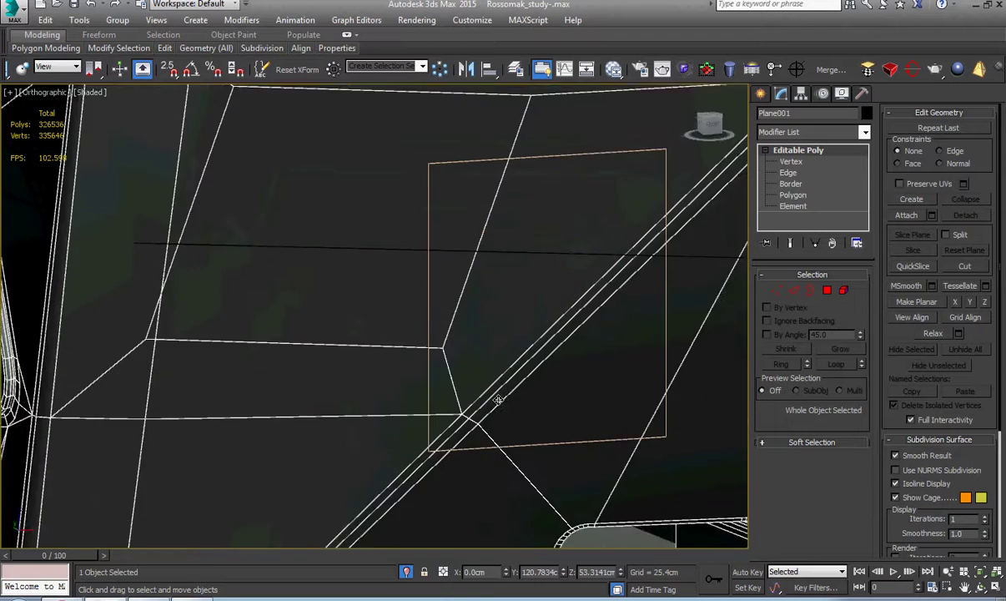
middle_drag(275, 331, 341, 406)
scroll(284, 406, up, 1)
key(1)
key(4)
click(224, 407)
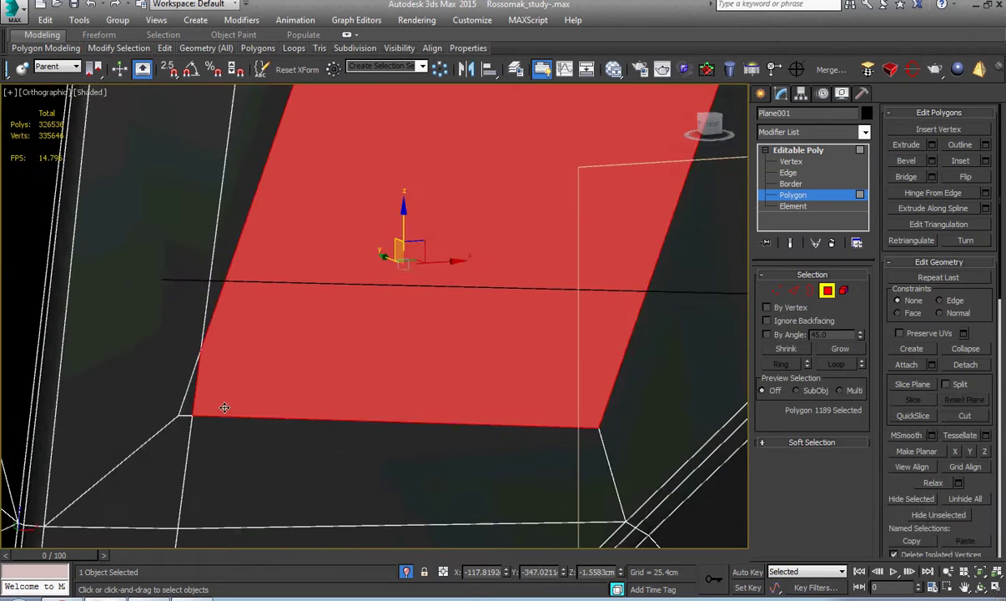
ctrl+click(191, 409)
scroll(191, 409, down, 2)
key(f)
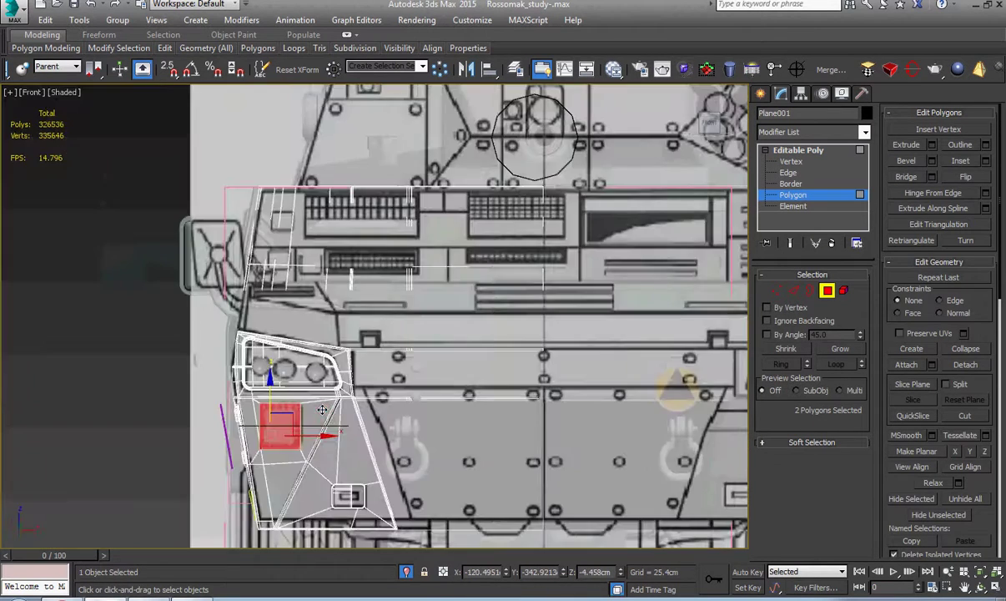
key(z)
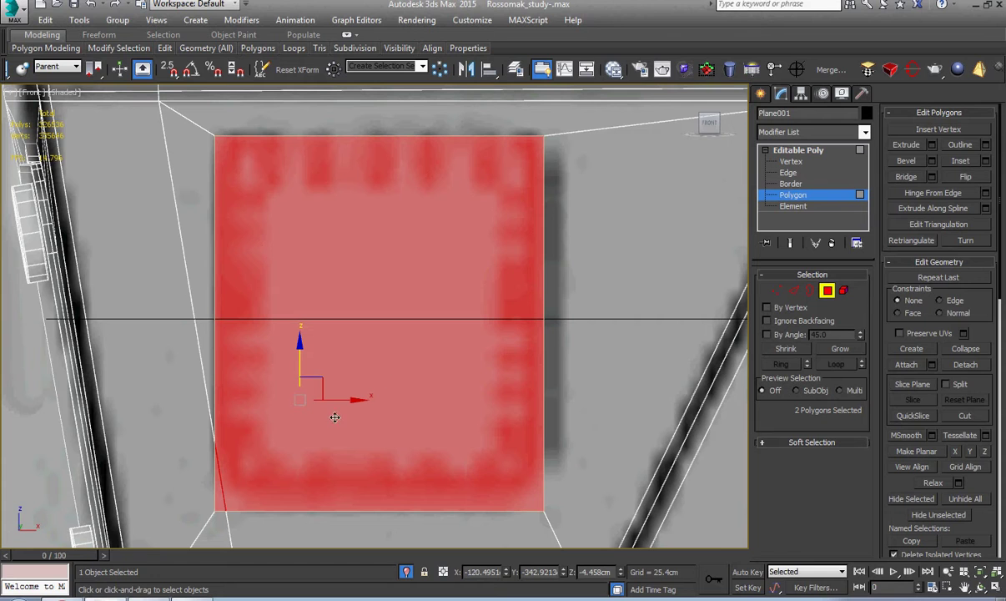
key(alt+Tab)
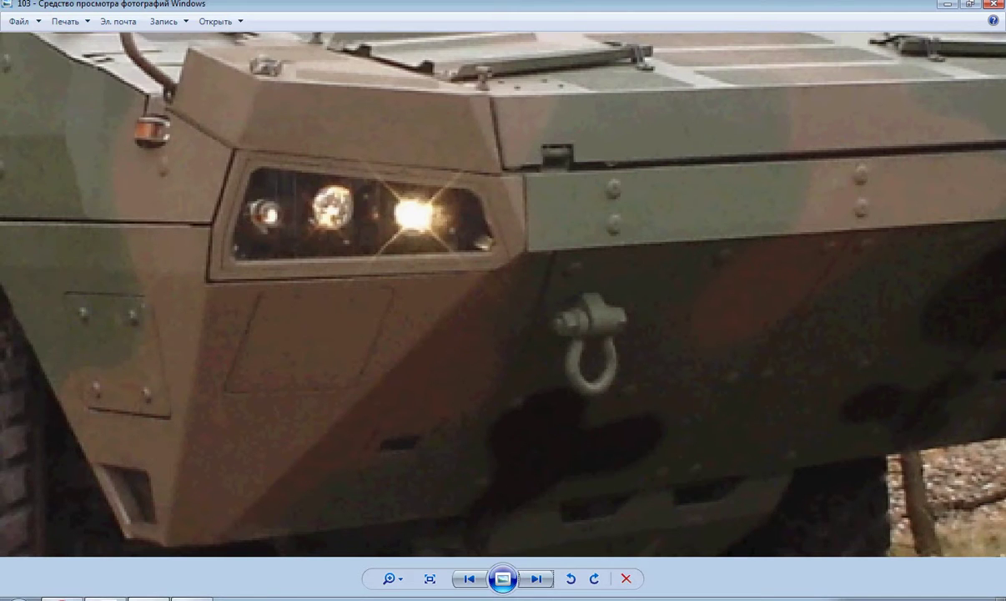
key(alt+Tab)
- Extrude the two selected panel polygons inward to form a shallow recess in the hull
alt+middle_drag(334, 451, 406, 461)
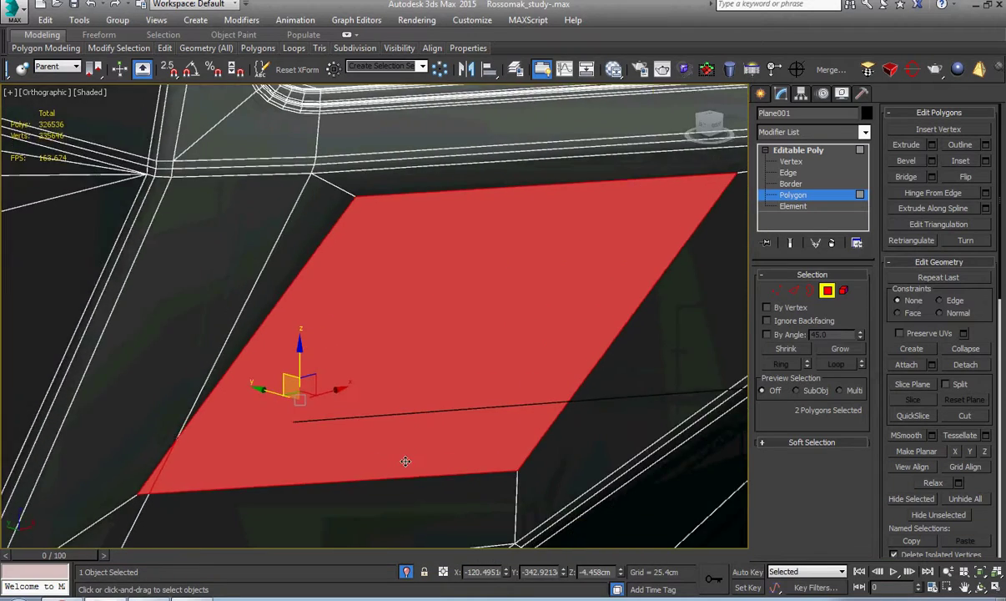
right_click(452, 423)
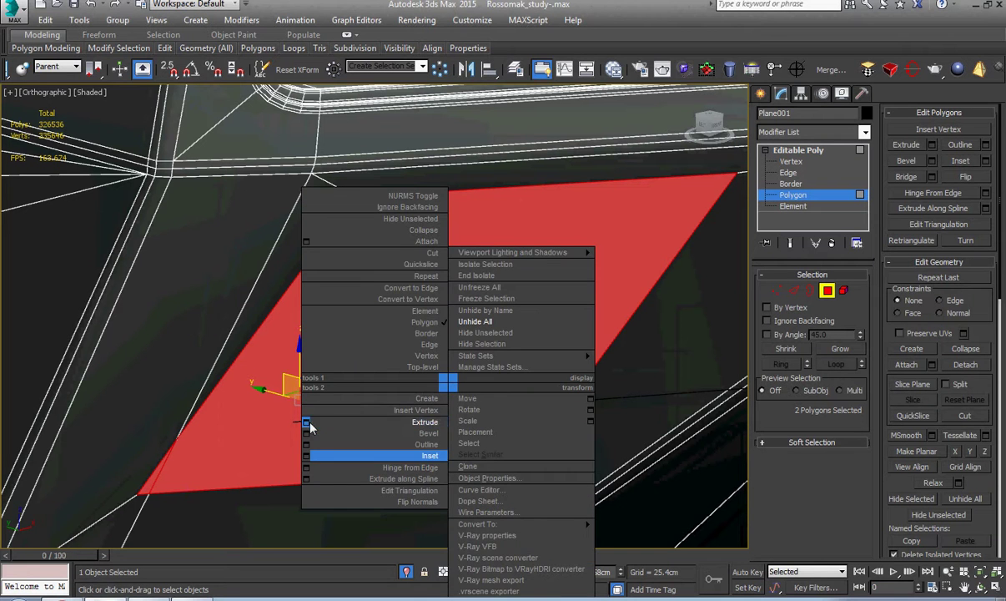
click(313, 423)
drag(383, 344, 380, 391)
- Align the recess floor with the panel outline in the front view by moving it to about X -120.4 and Z -4.4 cm
key(f)
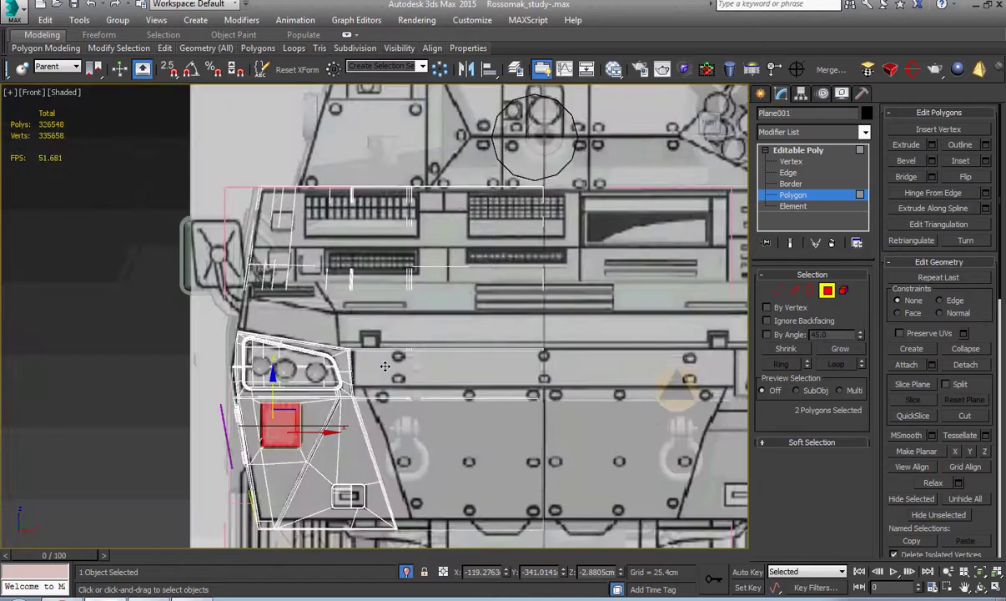
key(z)
right_click(383, 362)
right_click(367, 376)
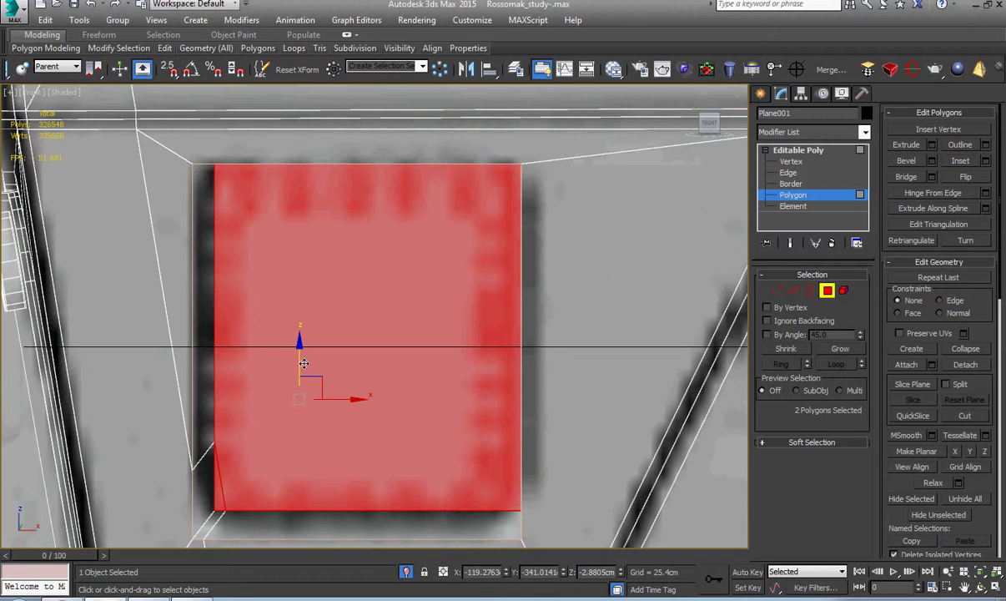
drag(301, 363, 307, 390)
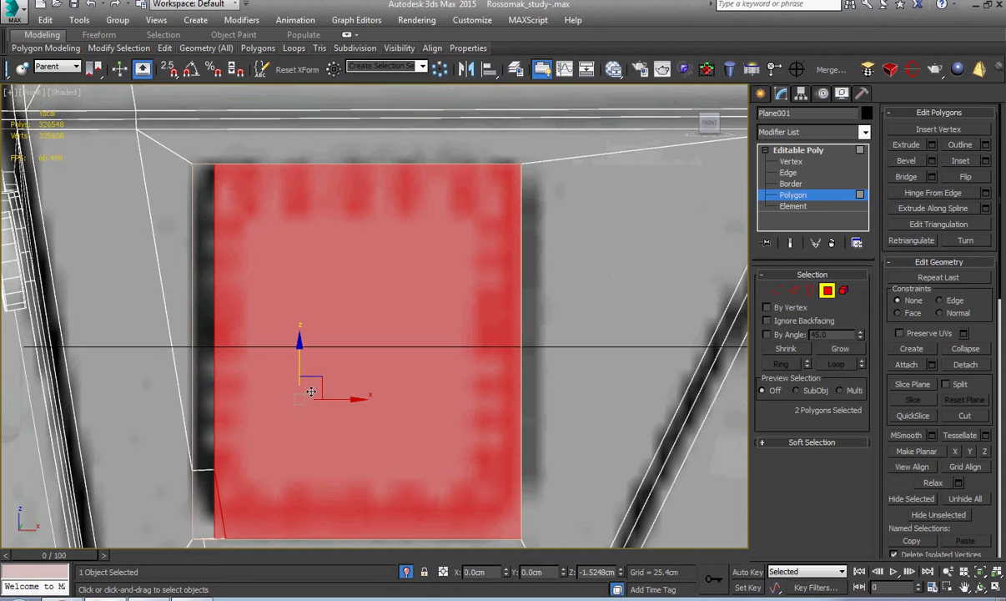
drag(312, 392, 331, 428)
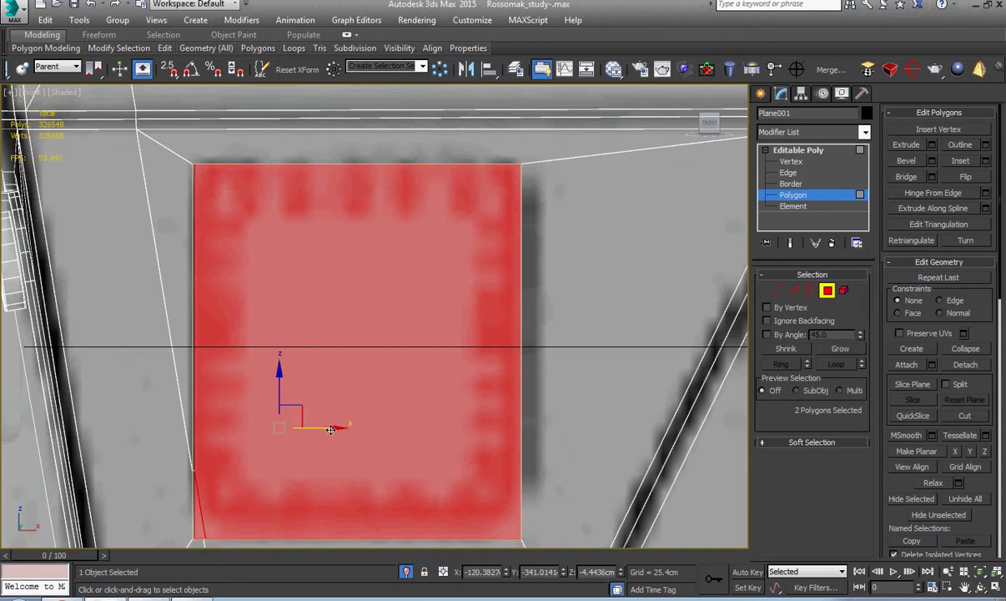
- Deselect the recess floor polygons and examine the new panel recess and its corners from an angled view
scroll(331, 428, down, 5)
alt+middle_drag(331, 428, 384, 454)
scroll(389, 409, up, 6)
middle_drag(388, 409, 396, 427)
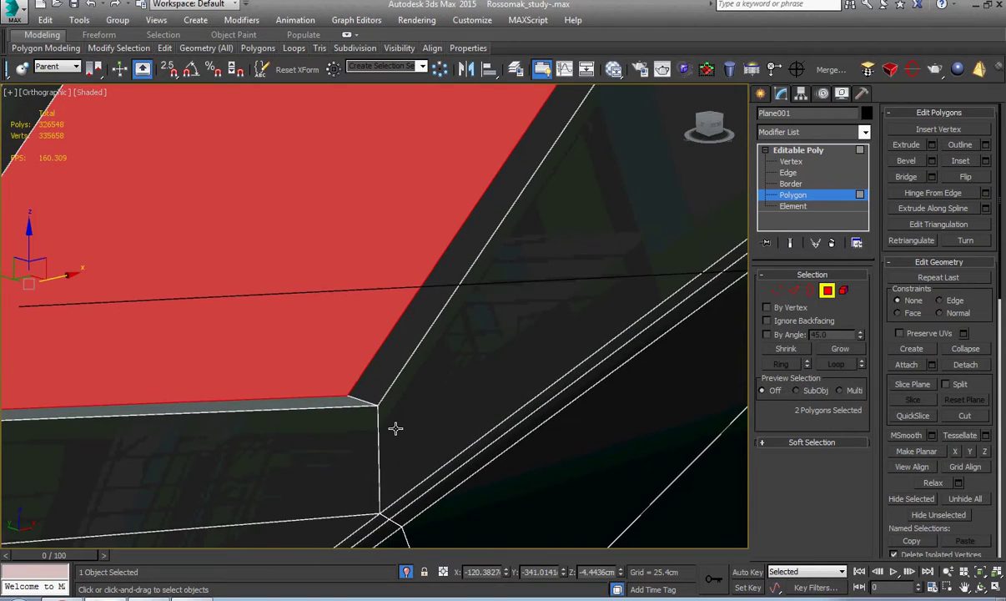
click(395, 427)
scroll(395, 428, down, 4)
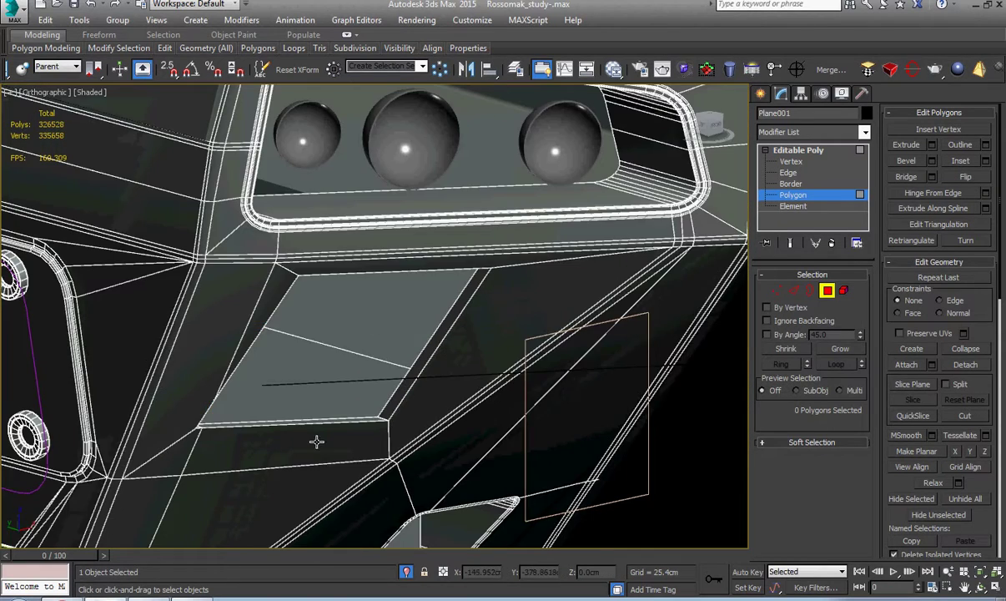
- Cut a support edge just below the recess's lower edge, from its lower-left corner to its lower-right corner
scroll(210, 443, up, 4)
scroll(181, 427, up, 3)
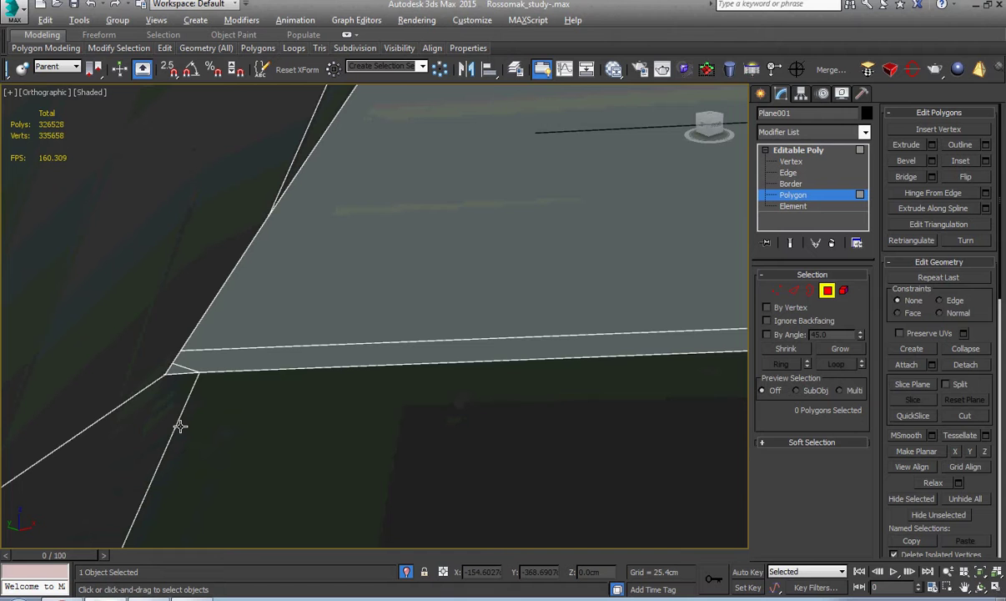
key(alt+c)
click(141, 391)
scroll(166, 400, down, 3)
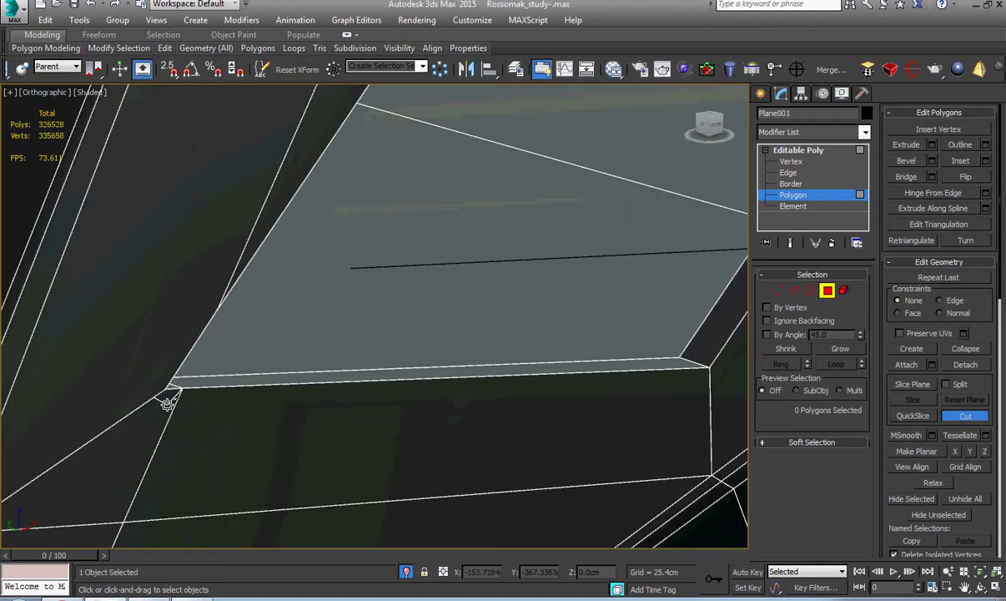
scroll(585, 384, up, 2)
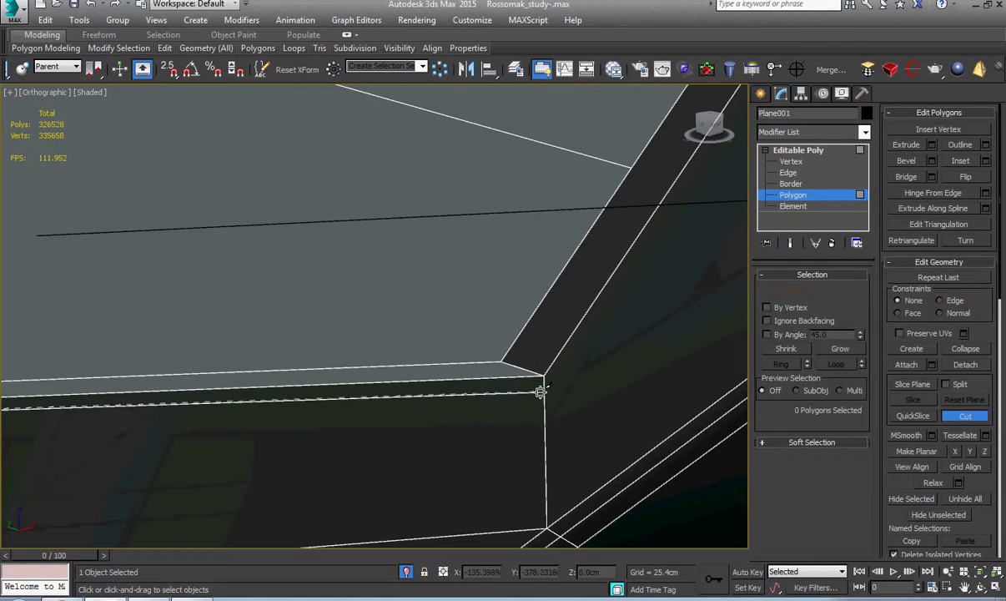
click(544, 391)
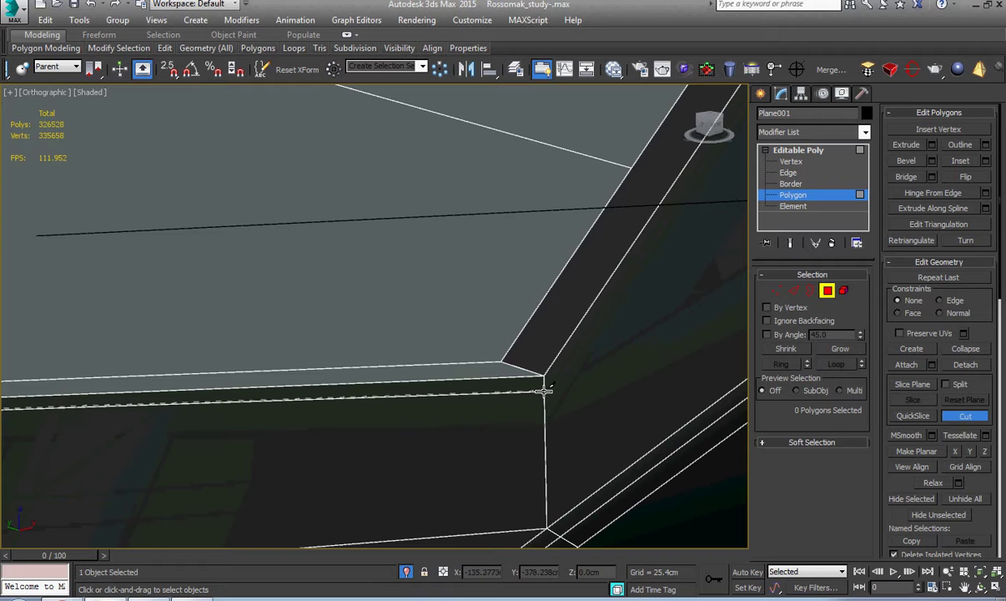
click(544, 391)
scroll(544, 390, down, 5)
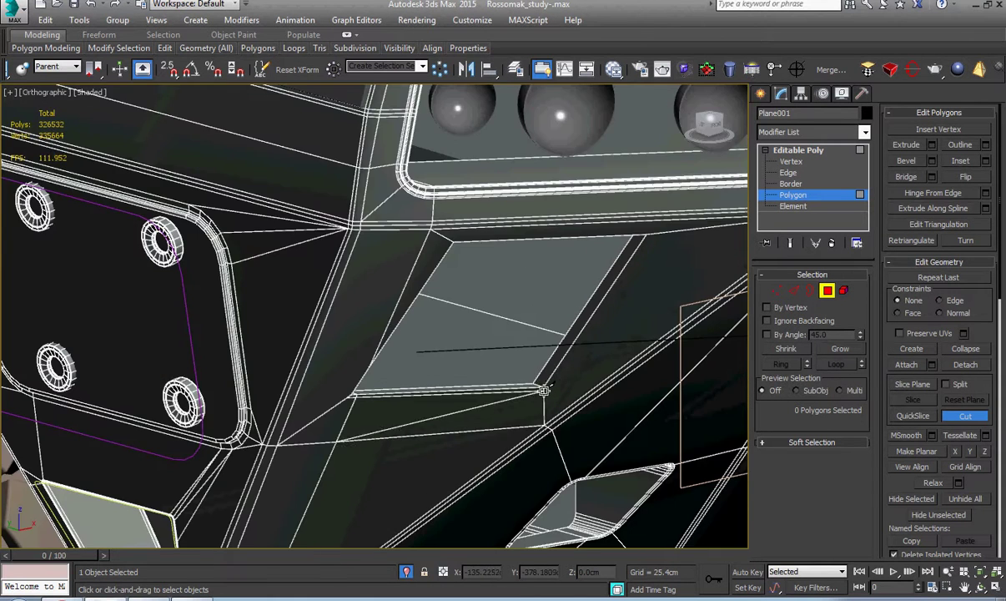
- Continue the support cut along the recess's right, upper and left edges, closing the loop at its starting vertex, and finish cutting
scroll(629, 279, up, 5)
click(591, 275)
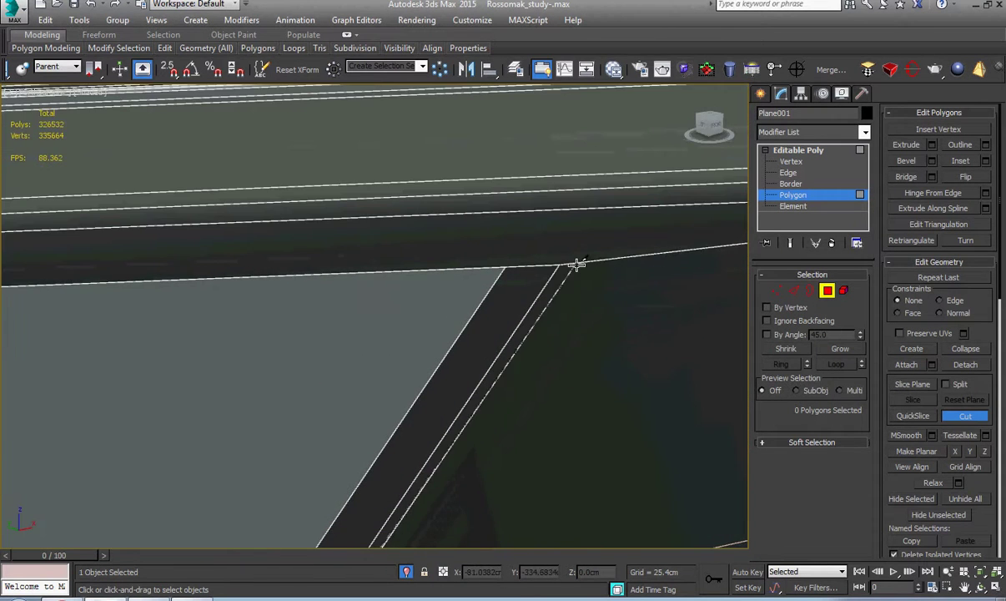
scroll(576, 264, down, 4)
scroll(425, 249, up, 4)
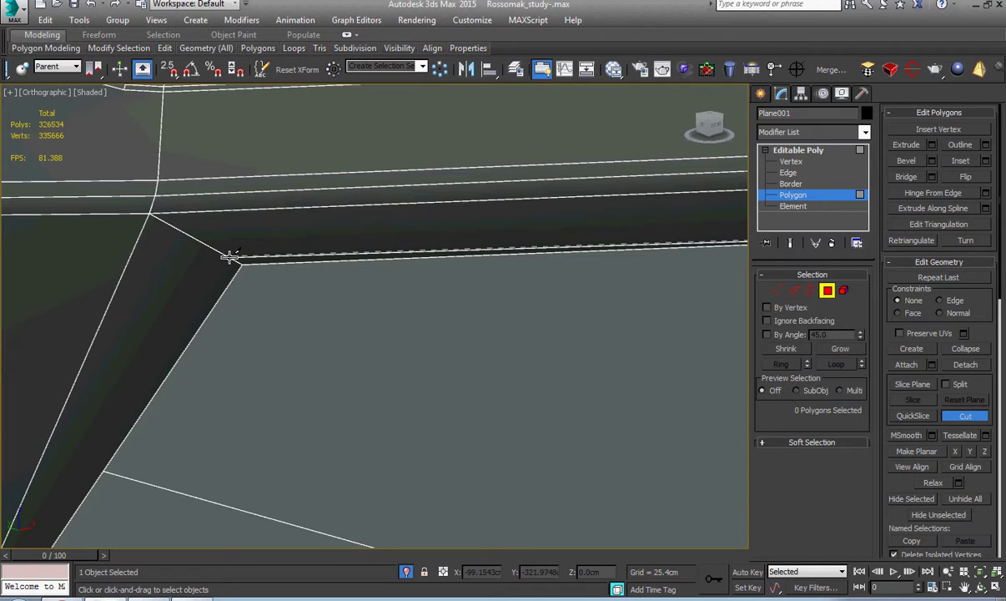
scroll(230, 256, down, 3)
scroll(159, 367, up, 5)
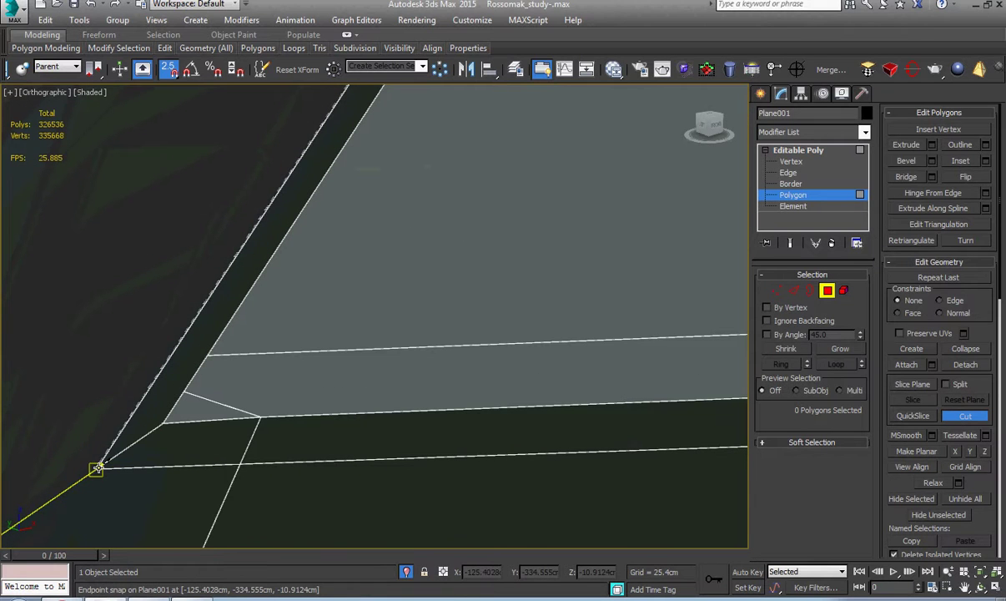
click(99, 468)
key(s)
right_click(125, 468)
scroll(127, 467, down, 6)
right_click(168, 426)
scroll(180, 417, down, 3)
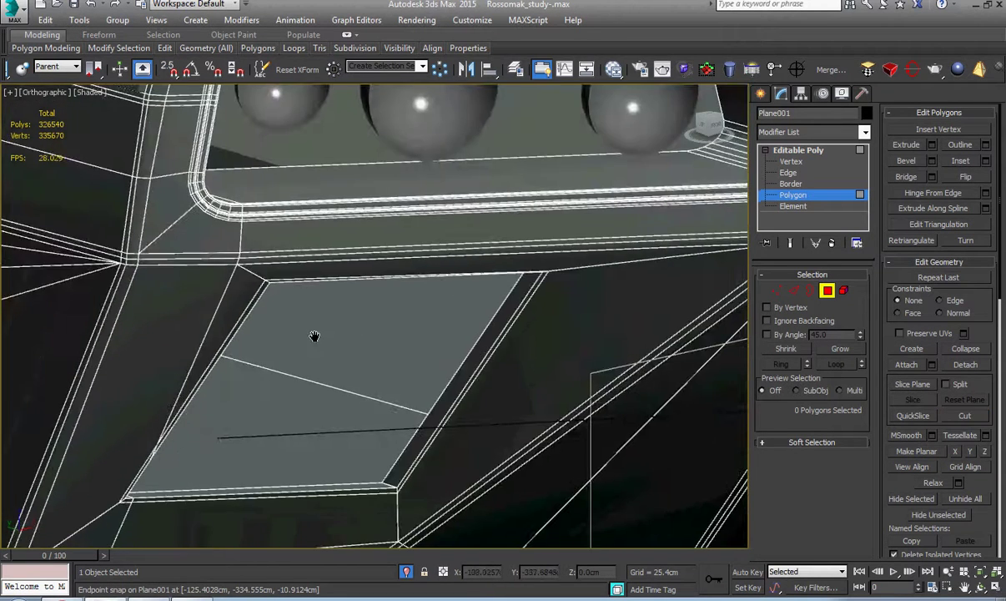
- Slide the support-loop vertex at the recess's upper-right corner along its edge with the Edge constraint, to about X -106.3 and Z 10.1 cm
scroll(315, 334, up, 3)
middle_drag(583, 343, 204, 402)
scroll(501, 302, up, 3)
middle_drag(321, 378, 391, 370)
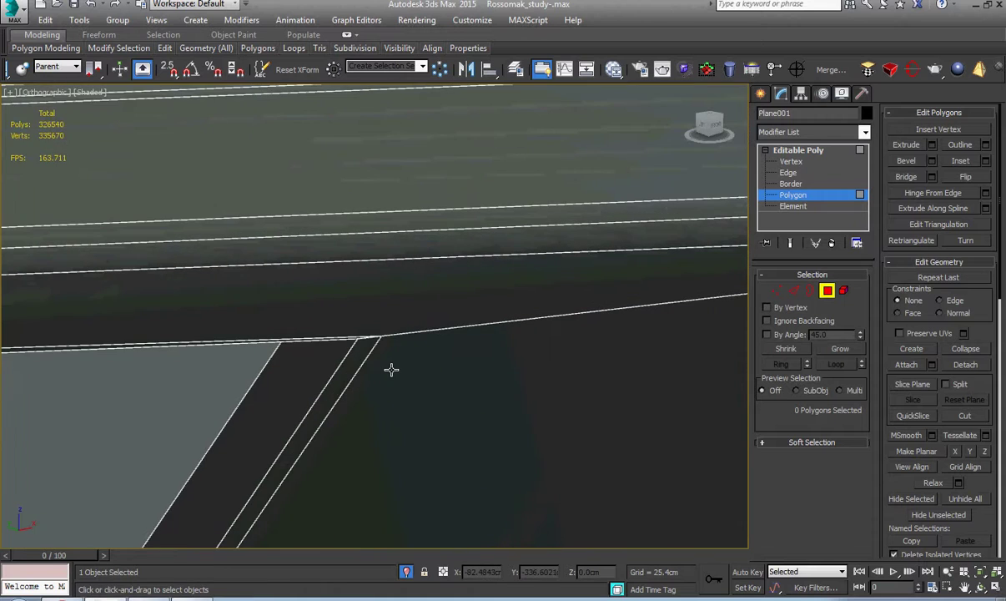
key(f)
scroll(318, 367, up, 8)
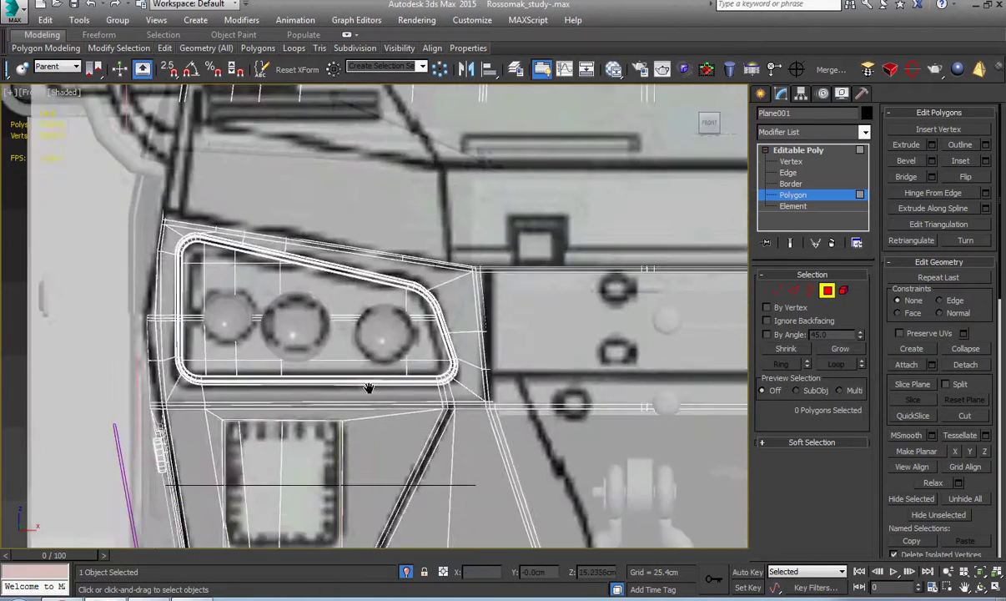
key(1)
click(401, 392)
alt+middle_drag(402, 393, 484, 440)
scroll(467, 427, down, 2)
alt+middle_drag(483, 440, 423, 443)
scroll(428, 417, up, 4)
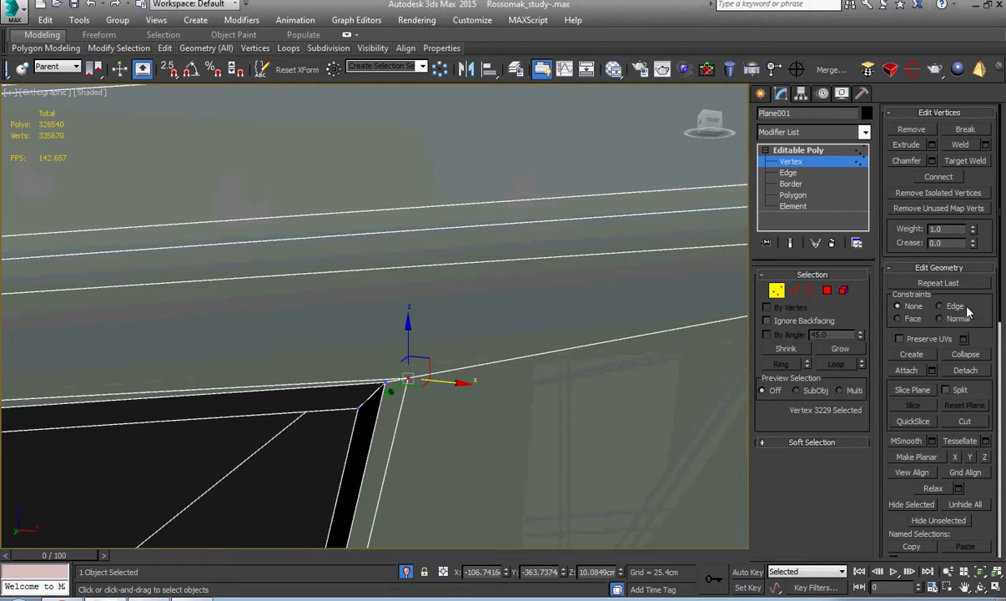
drag(432, 358, 442, 347)
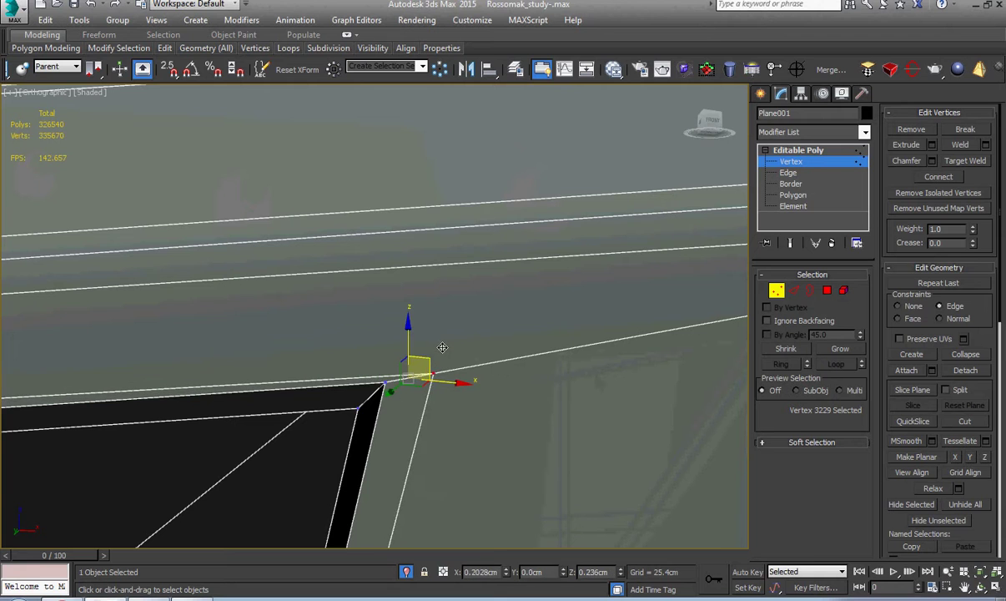
- Move the same corner vertex across its face with the Face constraint, to about X -106.6 and Z 10.4 cm
scroll(443, 348, down, 5)
middle_drag(443, 347, 518, 377)
scroll(516, 357, up, 4)
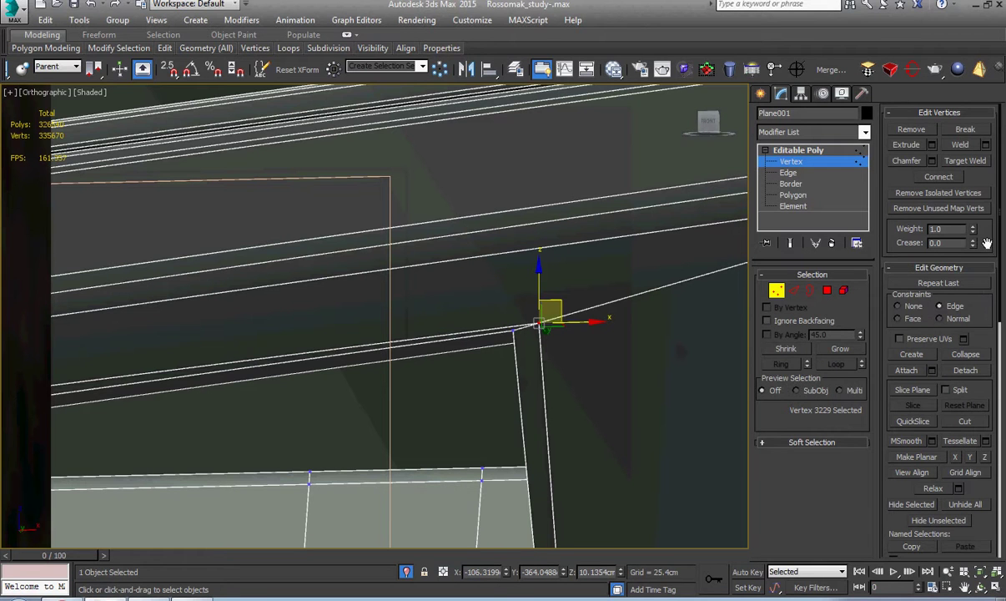
drag(987, 244, 990, 339)
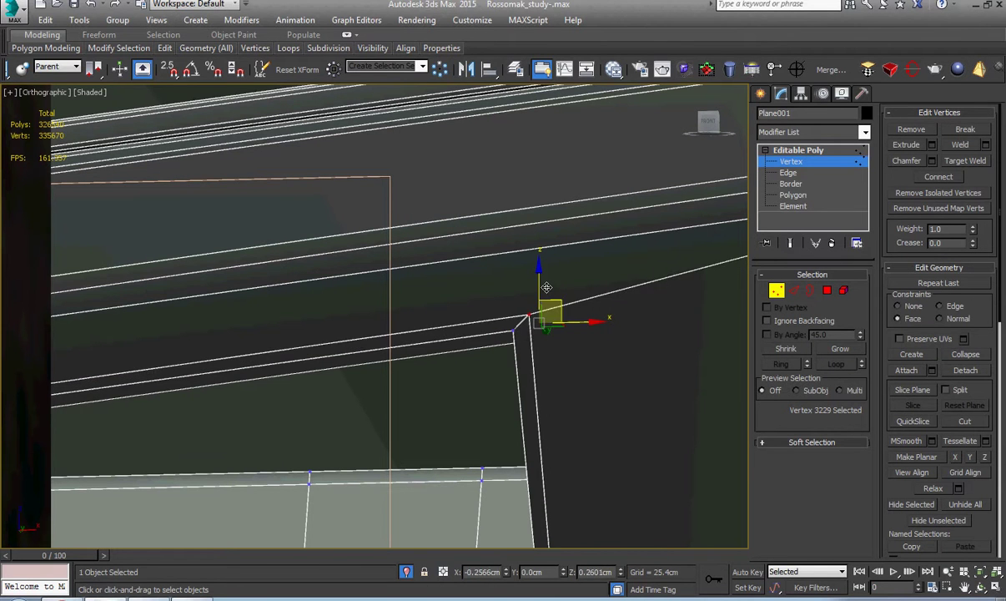
scroll(601, 317, down, 4)
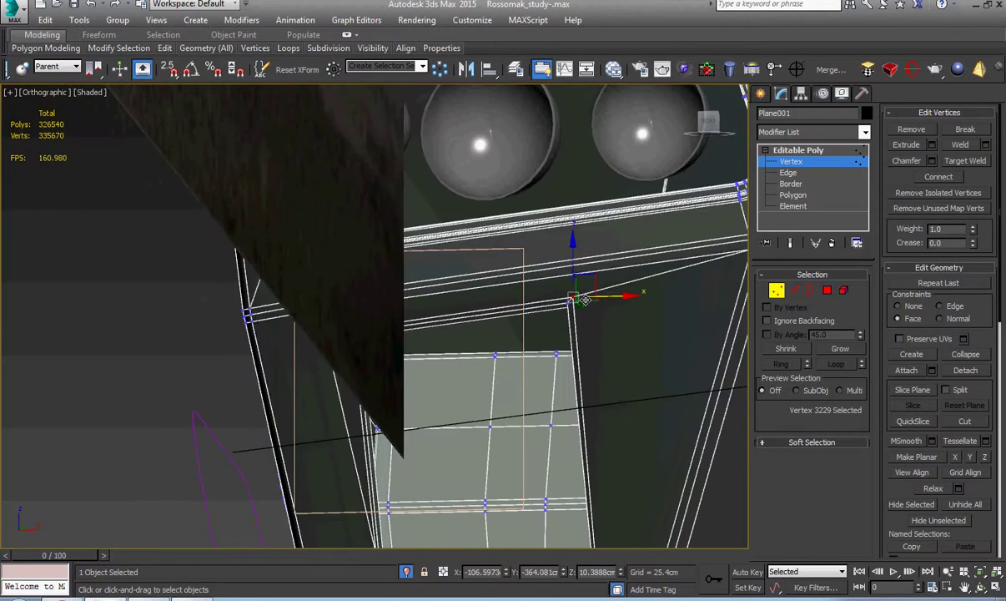
- Examine the support loop and lower corners of the panel recess from an angled view
click(982, 589)
drag(359, 388, 484, 409)
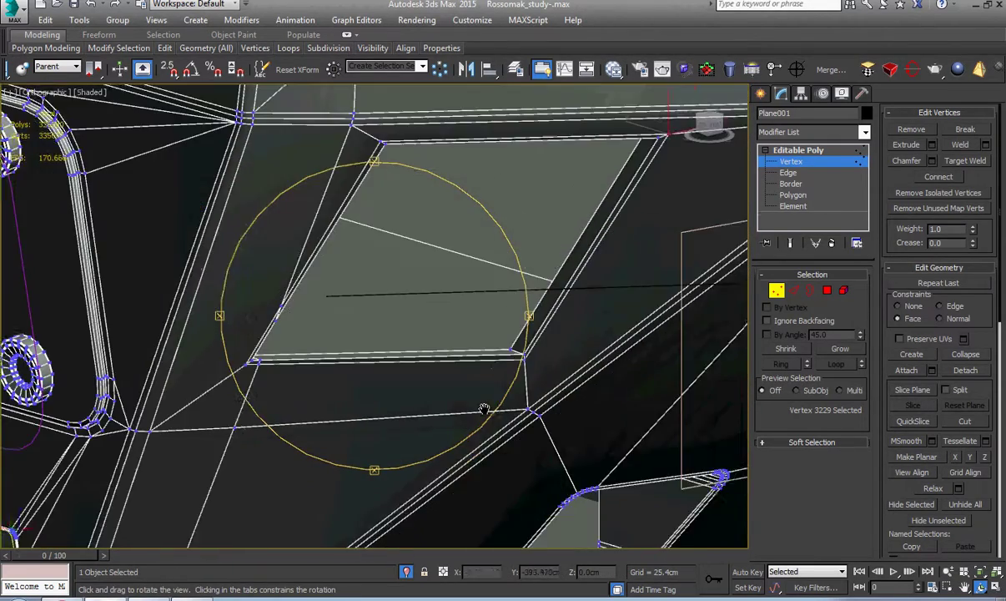
middle_drag(484, 409, 507, 405)
scroll(310, 370, up, 2)
middle_drag(310, 370, 424, 392)
scroll(344, 368, up, 2)
right_click(416, 362)
click(418, 376)
scroll(380, 379, up, 3)
- Select the two short edges at the recess's lower-right corner and extend the selection to their edge rings
click(793, 173)
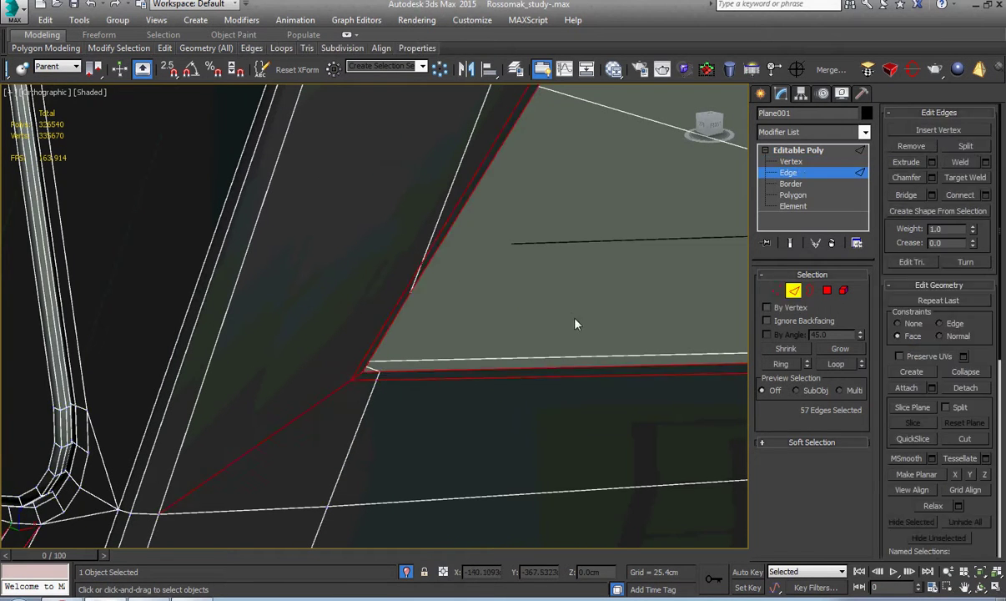
alt+middle_drag(578, 321, 532, 366)
click(556, 360)
alt+drag(552, 371, 471, 447)
scroll(496, 327, up, 5)
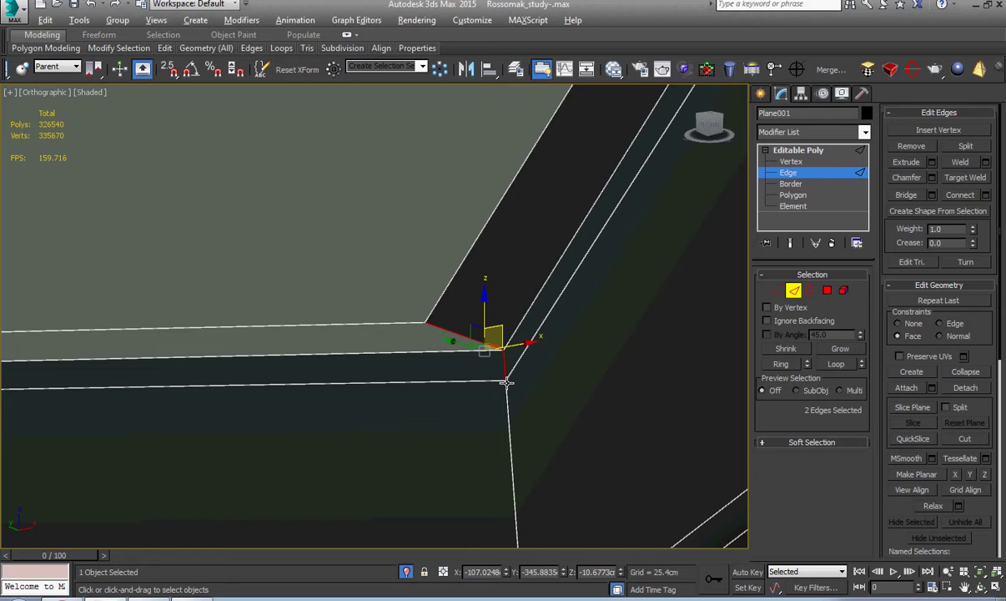
key(alt+r)
- Deselect the extra ring edges on the recess's left side, keeping the eight short edges at its four corners
scroll(507, 383, down, 5)
alt+middle_drag(506, 383, 367, 378)
scroll(348, 406, up, 2)
scroll(380, 358, up, 6)
alt+click(389, 352)
alt+click(400, 381)
scroll(415, 395, down, 5)
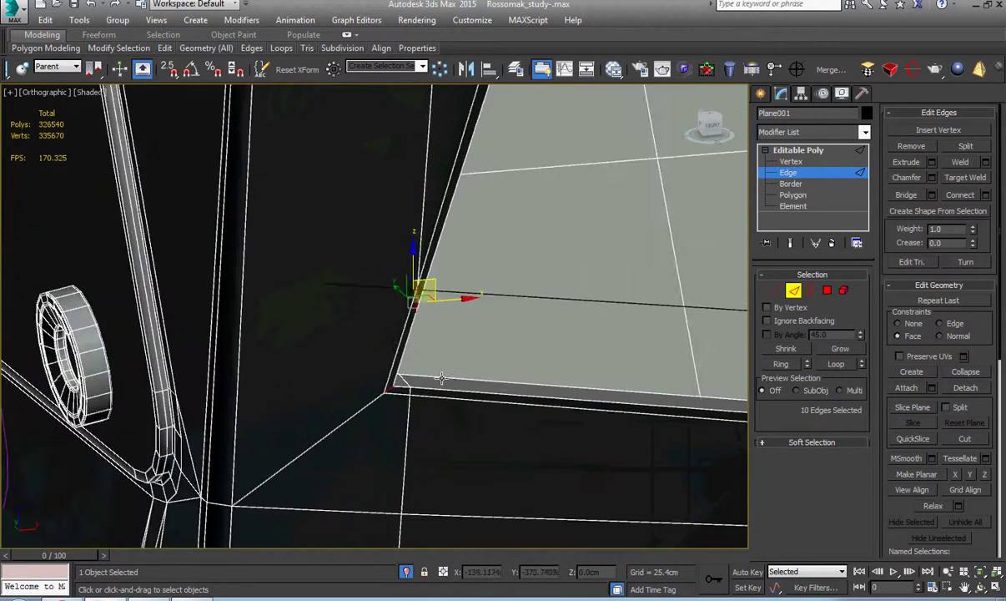
alt+middle_drag(442, 378, 519, 351)
alt+drag(462, 350, 409, 351)
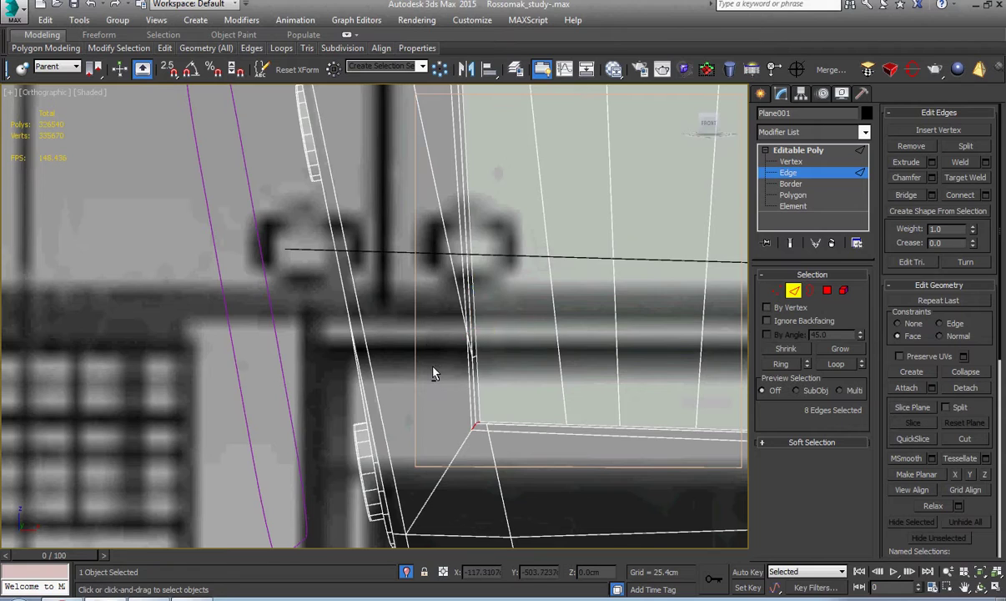
- Chamfer the eight corner edges by 2.7926 cm with 3 connecting segments
scroll(664, 325, down, 1)
middle_drag(663, 326, 422, 383)
alt+middle_drag(465, 423, 484, 308)
scroll(500, 321, up, 5)
middle_drag(534, 501, 538, 475)
right_click(551, 354)
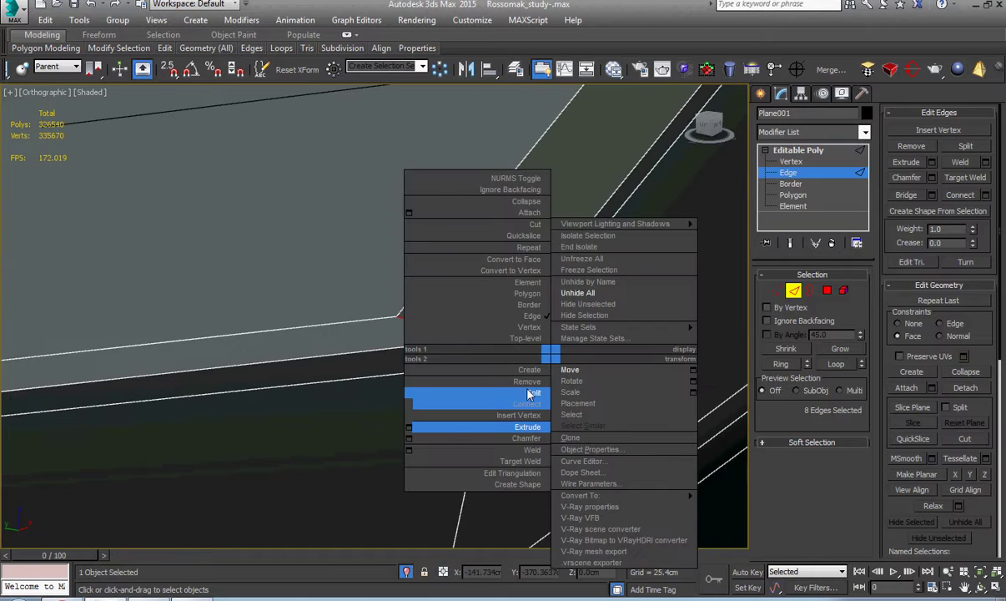
click(409, 438)
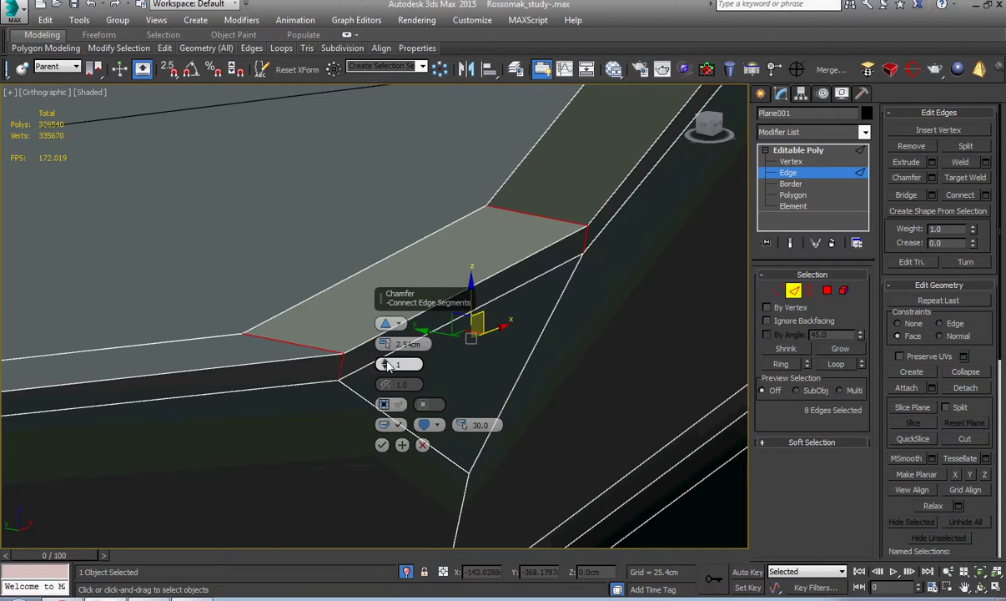
drag(385, 365, 389, 329)
click(386, 363)
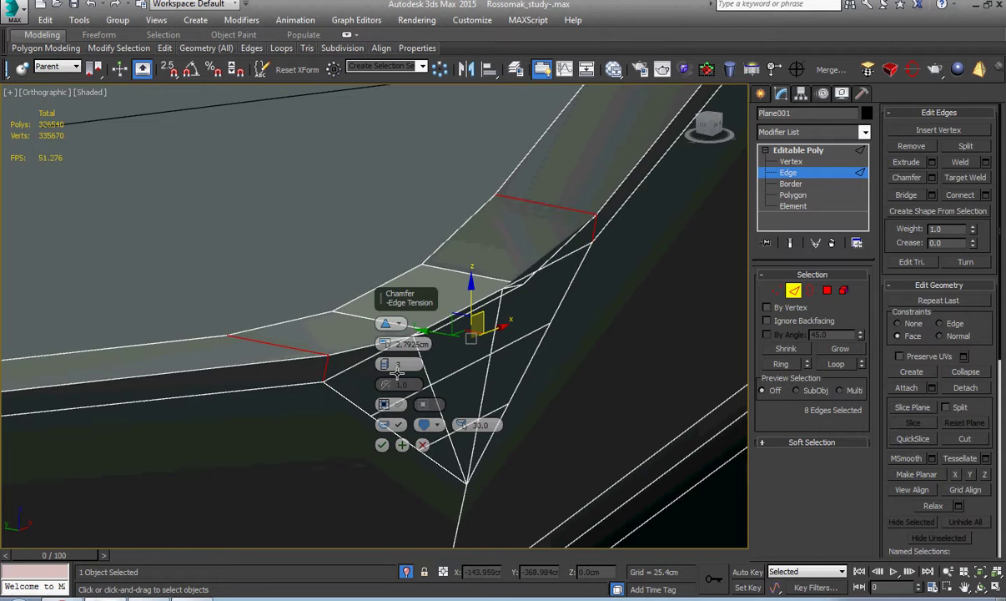
- Change the chamfer to the quad type with 2 segments and an edge tension of 0.44, and apply it
click(401, 325)
click(413, 346)
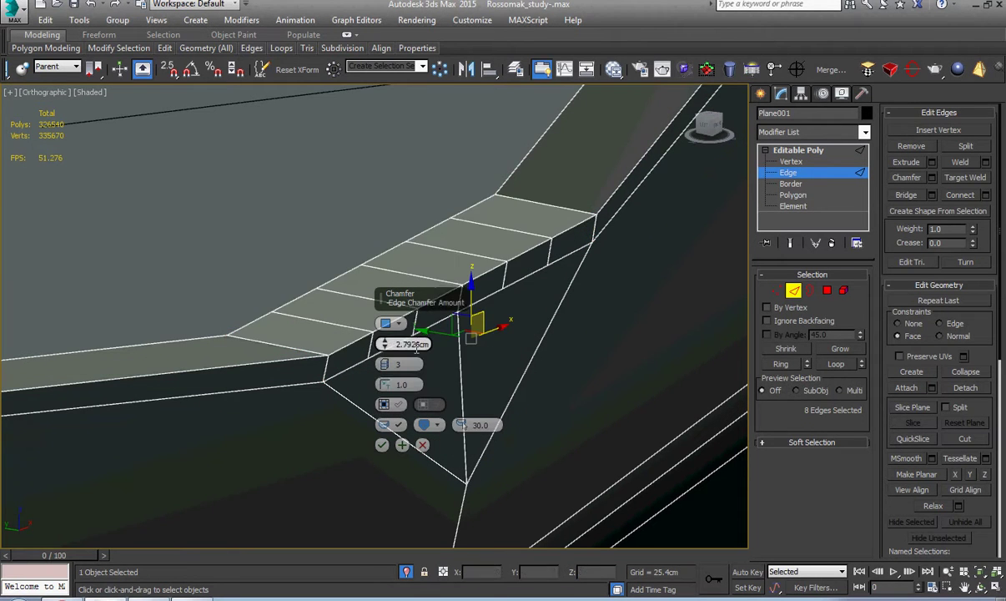
click(396, 406)
click(397, 406)
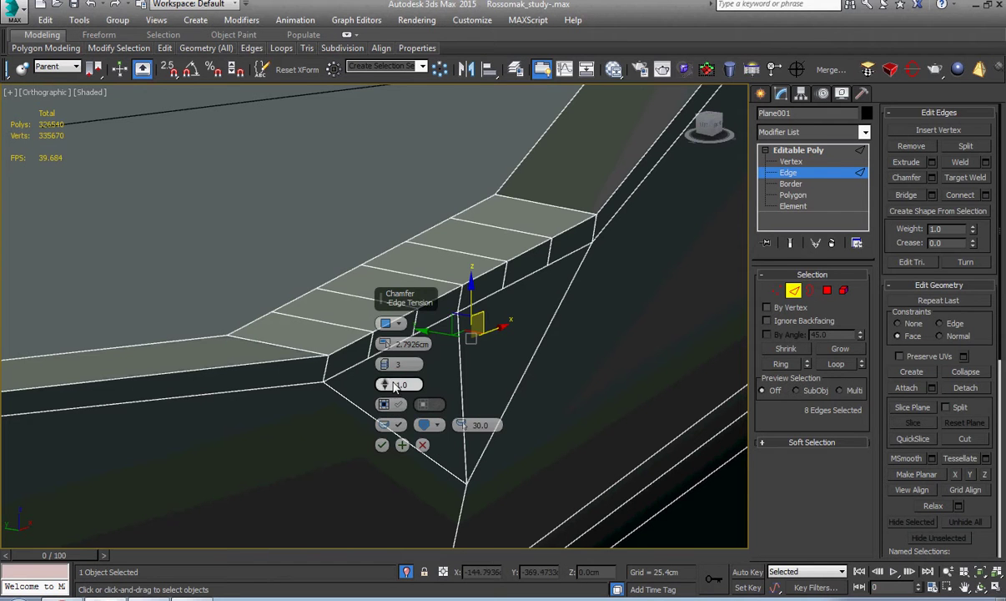
click(390, 366)
click(389, 367)
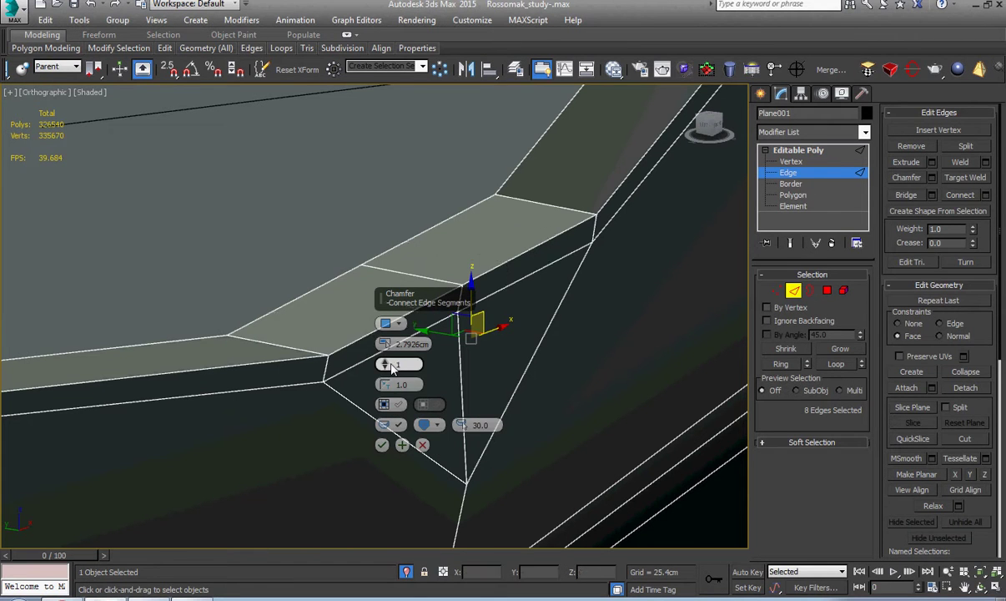
click(388, 362)
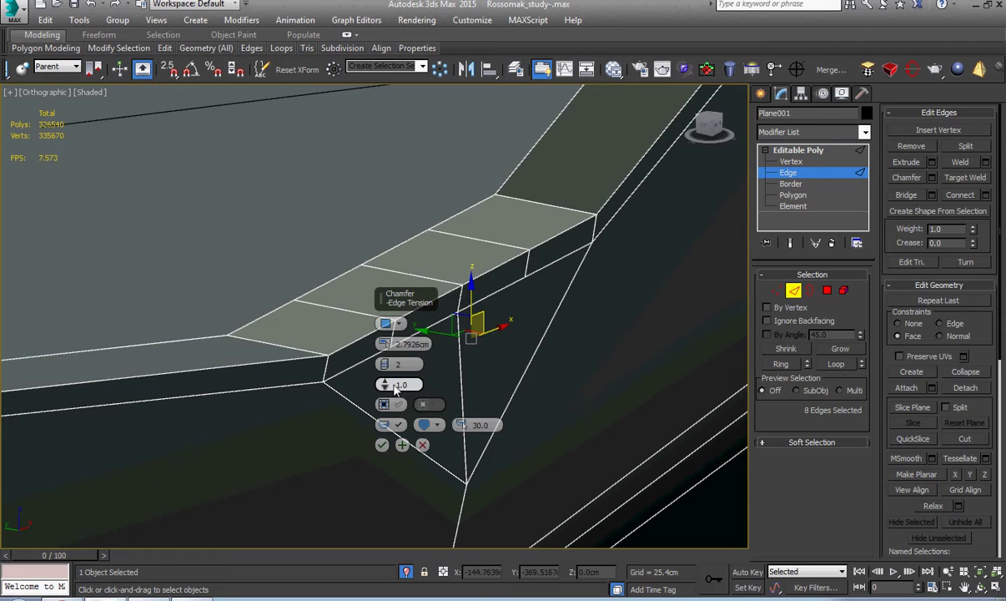
drag(389, 385, 411, 459)
scroll(302, 451, down, 5)
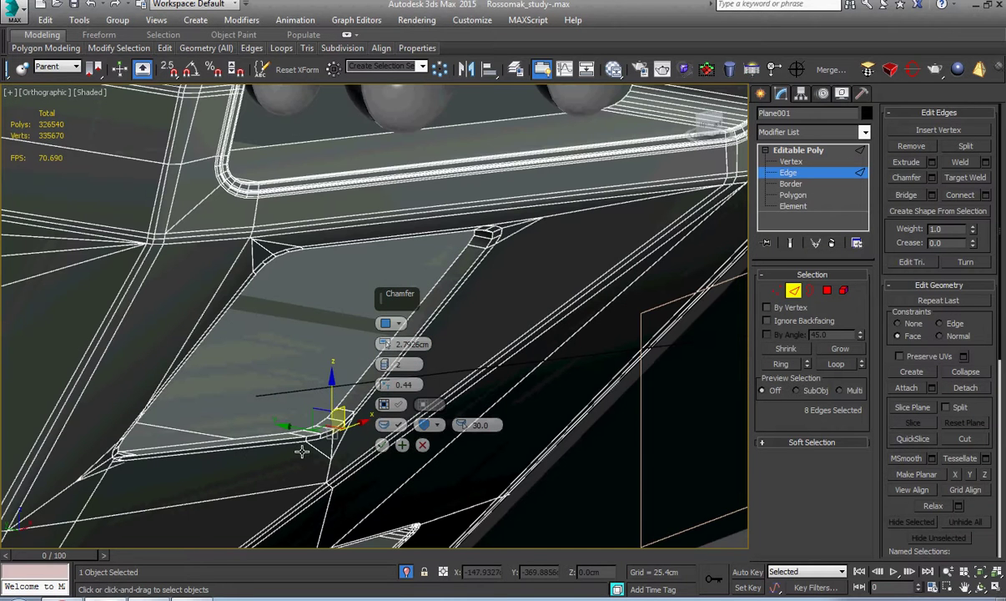
click(382, 447)
- Select the support-loop vertex at the recess's lower-left corner and compare the chamfered corners with the front blueprint
scroll(247, 421, up, 5)
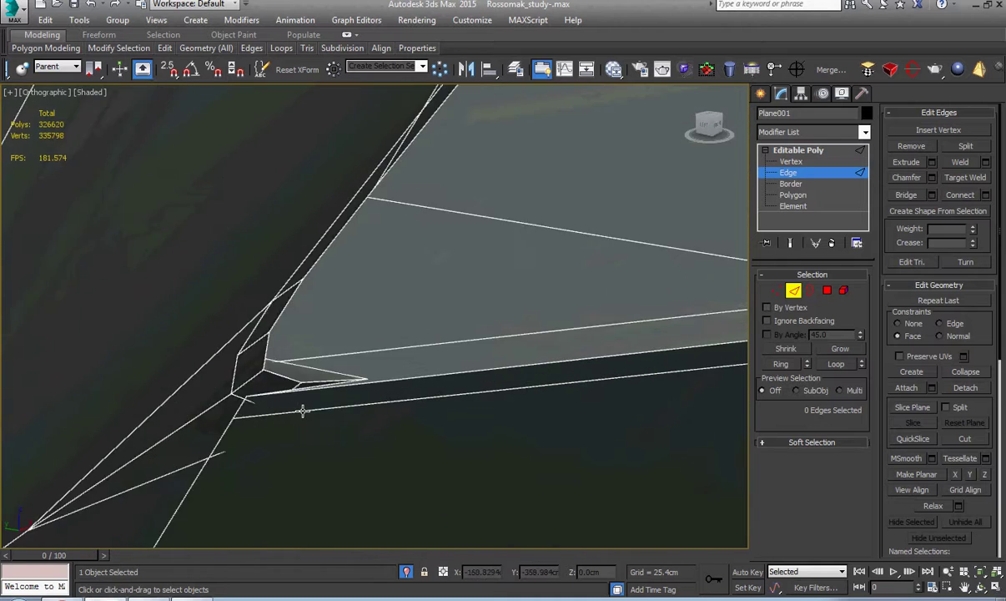
scroll(303, 411, up, 3)
key(1)
click(192, 382)
scroll(308, 416, down, 3)
alt+middle_drag(308, 415, 334, 398)
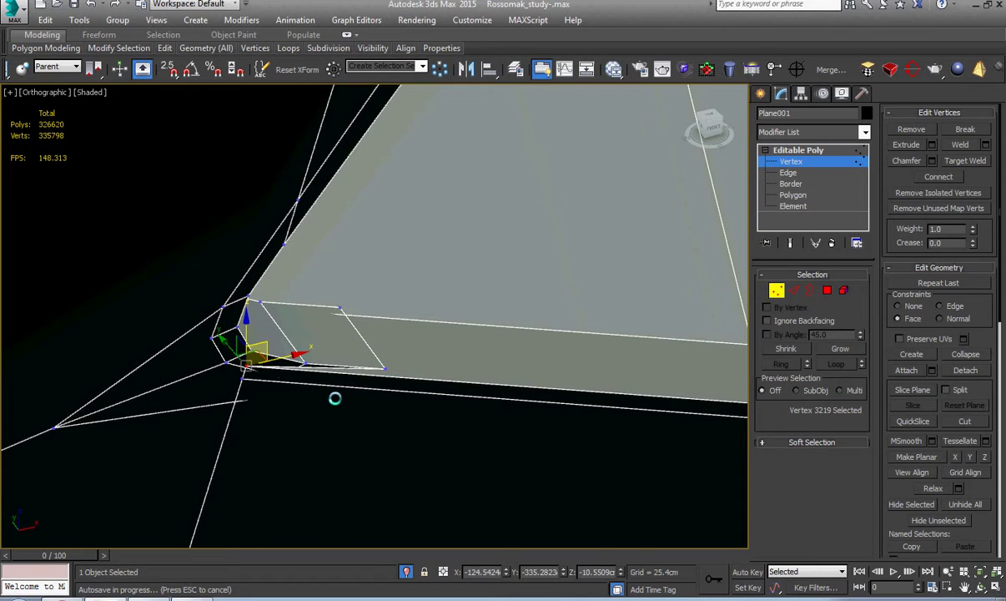
scroll(338, 404, down, 5)
scroll(338, 404, up, 5)
key(z)
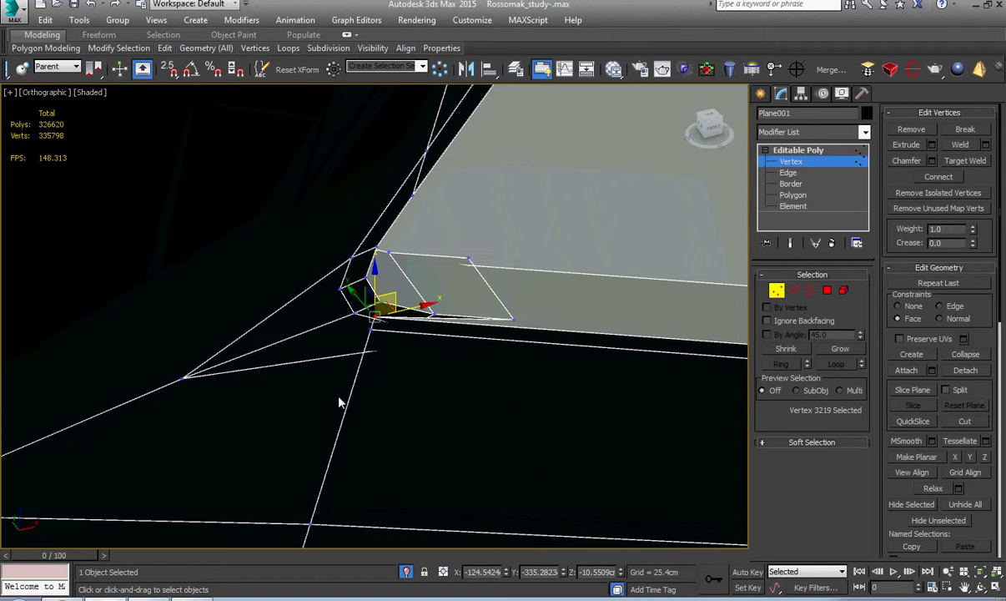
key(f)
scroll(386, 397, up, 5)
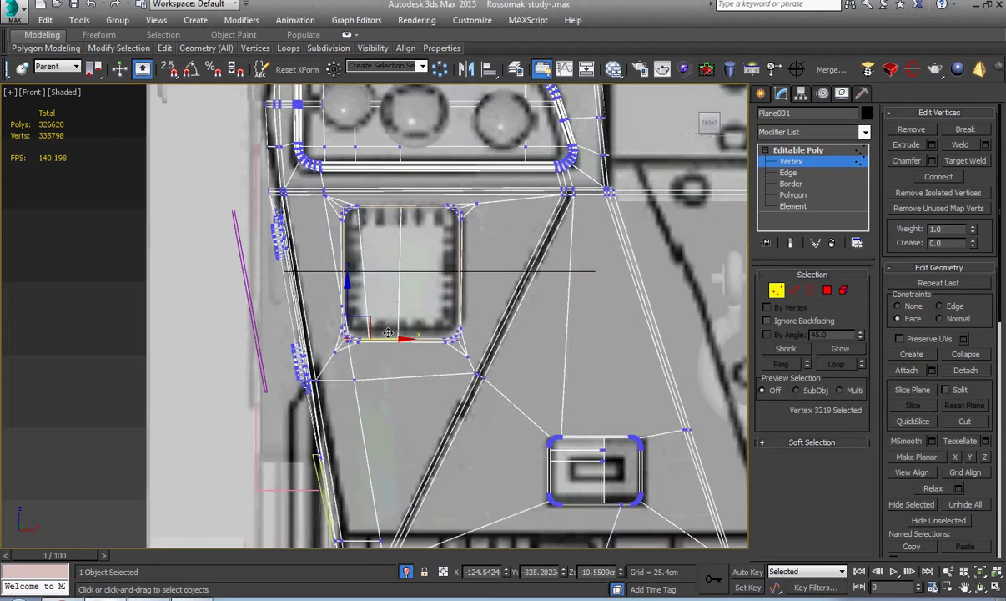